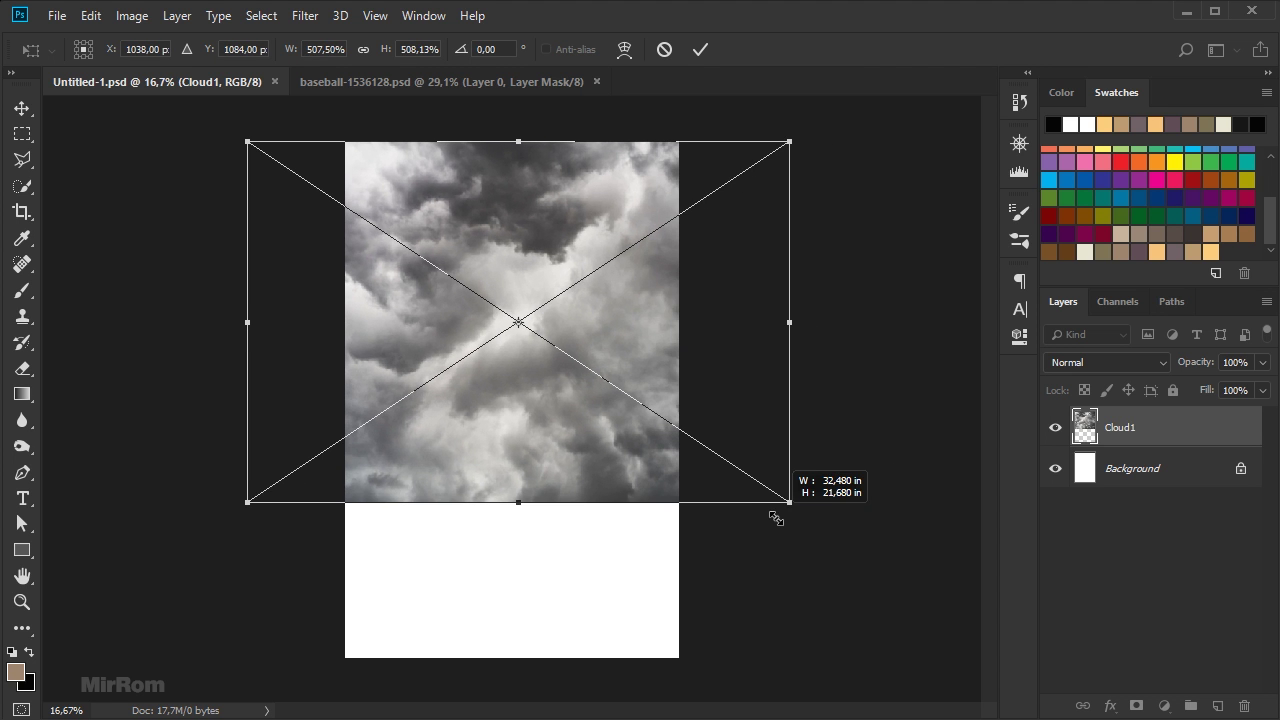
# Commit the enlarged Cloud1 image and shift it up until its lower edge sits about three fifths down the canvas
pyautogui.moveTo(706, 331); pyautogui.dragTo(697, 334)
pyautogui.click(700, 49)
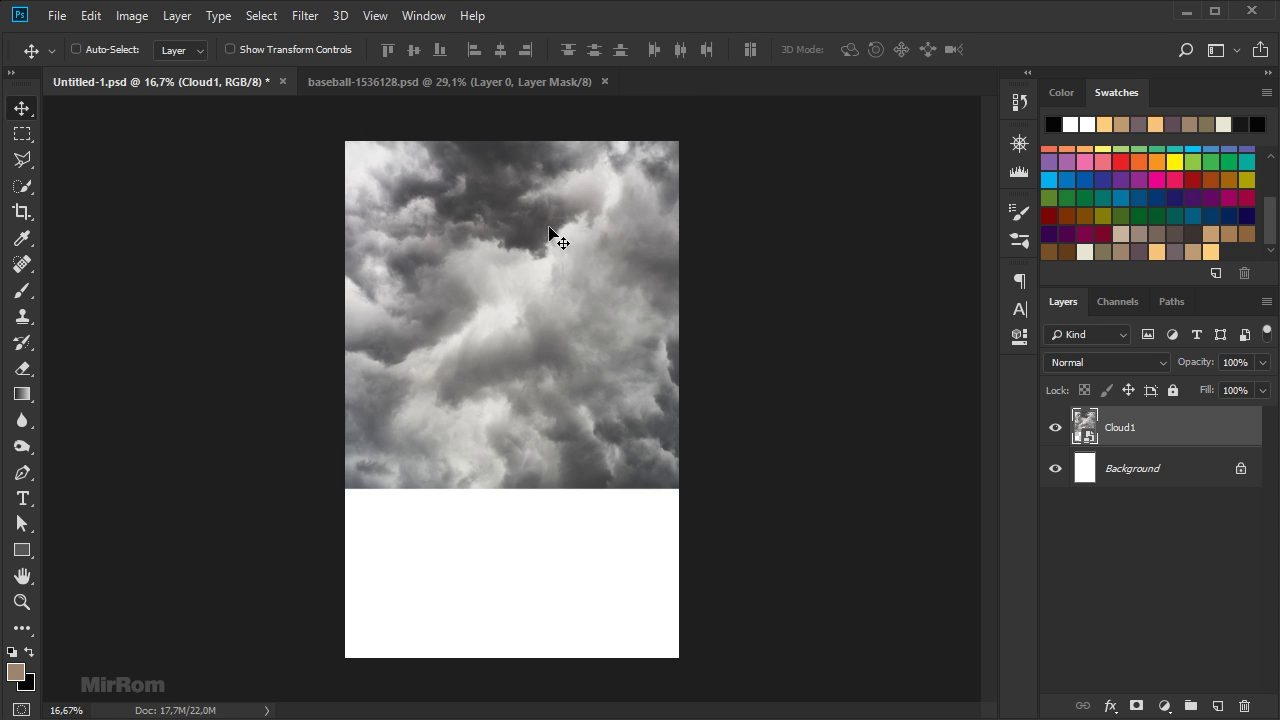
pyautogui.hotkey('shift', 'Up')
pyautogui.hotkey('shift', 'Up')
pyautogui.hotkey('shift', 'Up')
pyautogui.hotkey('shift', 'Up')
pyautogui.hotkey('shift', 'Up')
pyautogui.hotkey('shift', 'Up')
pyautogui.hotkey('shift', 'Up')
pyautogui.hotkey('shift', 'Up')
pyautogui.hotkey('shift', 'Up')
pyautogui.hotkey('shift', 'Up')
pyautogui.hotkey('shift', 'Up')
pyautogui.hotkey('shift', 'Up')
pyautogui.hotkey('shift', 'Up')
pyautogui.hotkey('shift', 'Up')
pyautogui.hotkey('shift', 'Up')
pyautogui.hotkey('shift', 'Up')
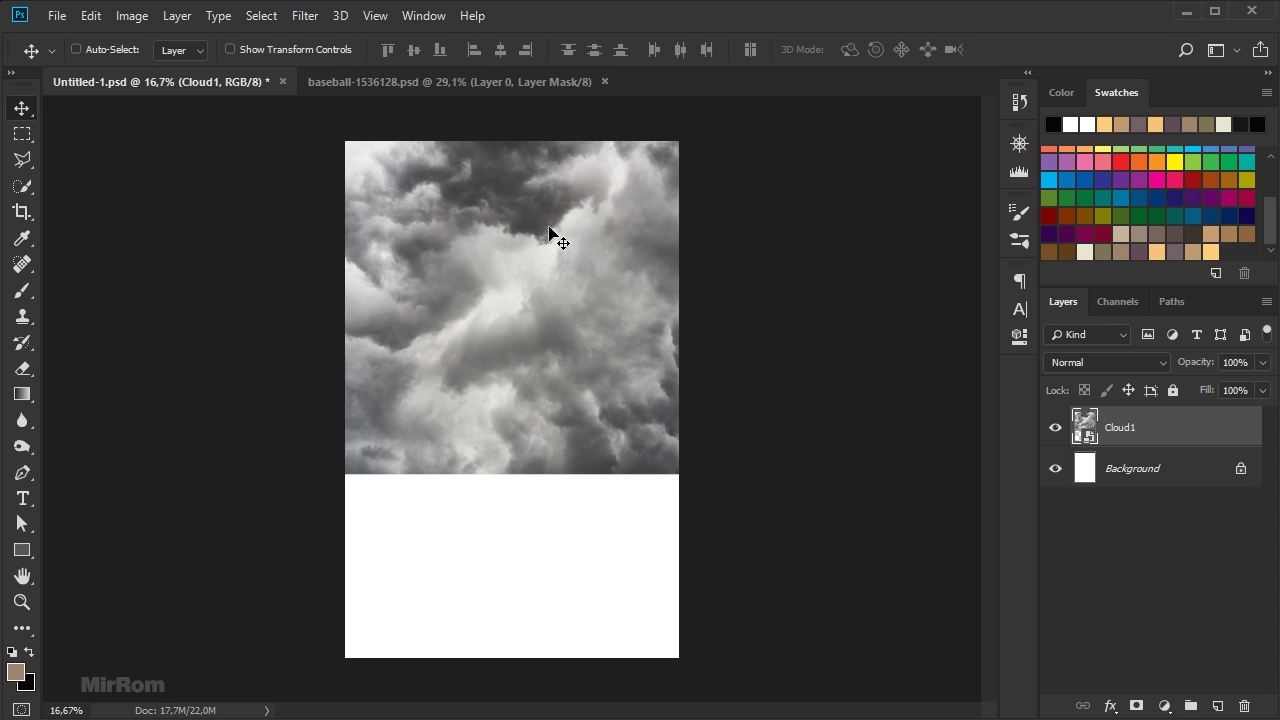
pyautogui.hotkey('shift', 'Up')
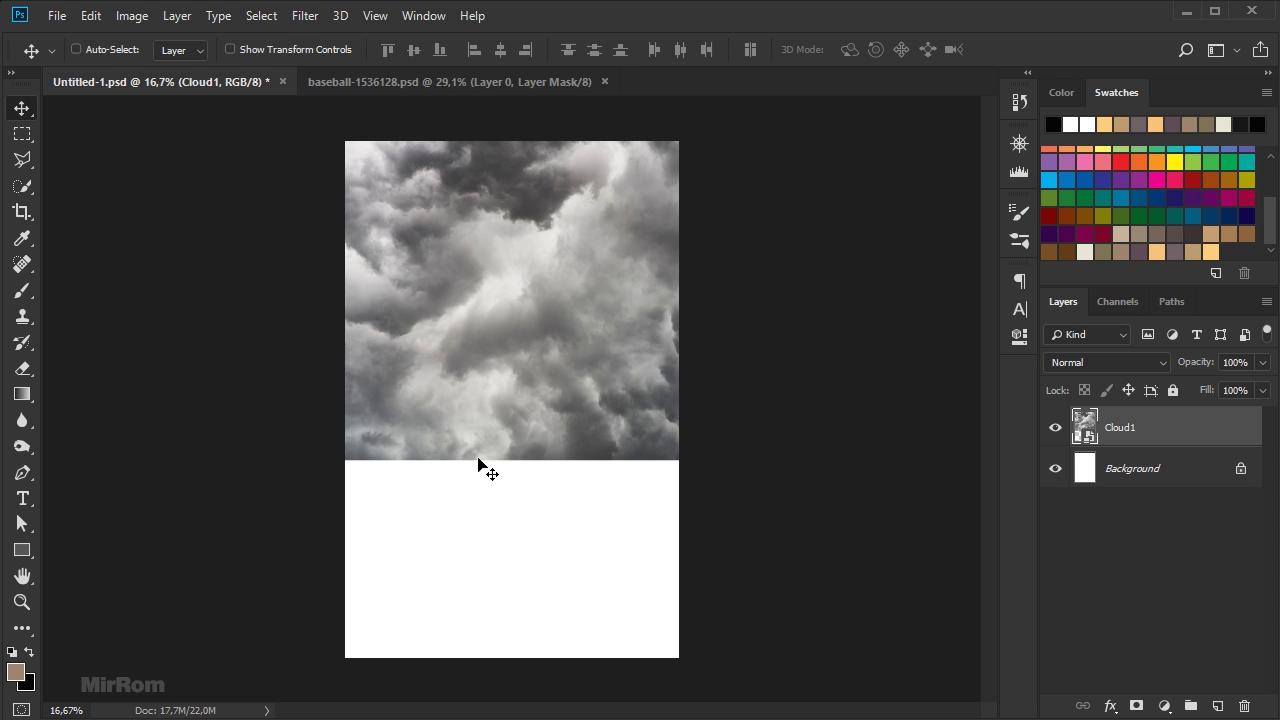
# Place the Cloud2 image from the Stocks folder as an embedded object and position it over the lower part of the canvas
pyautogui.click(58, 17)
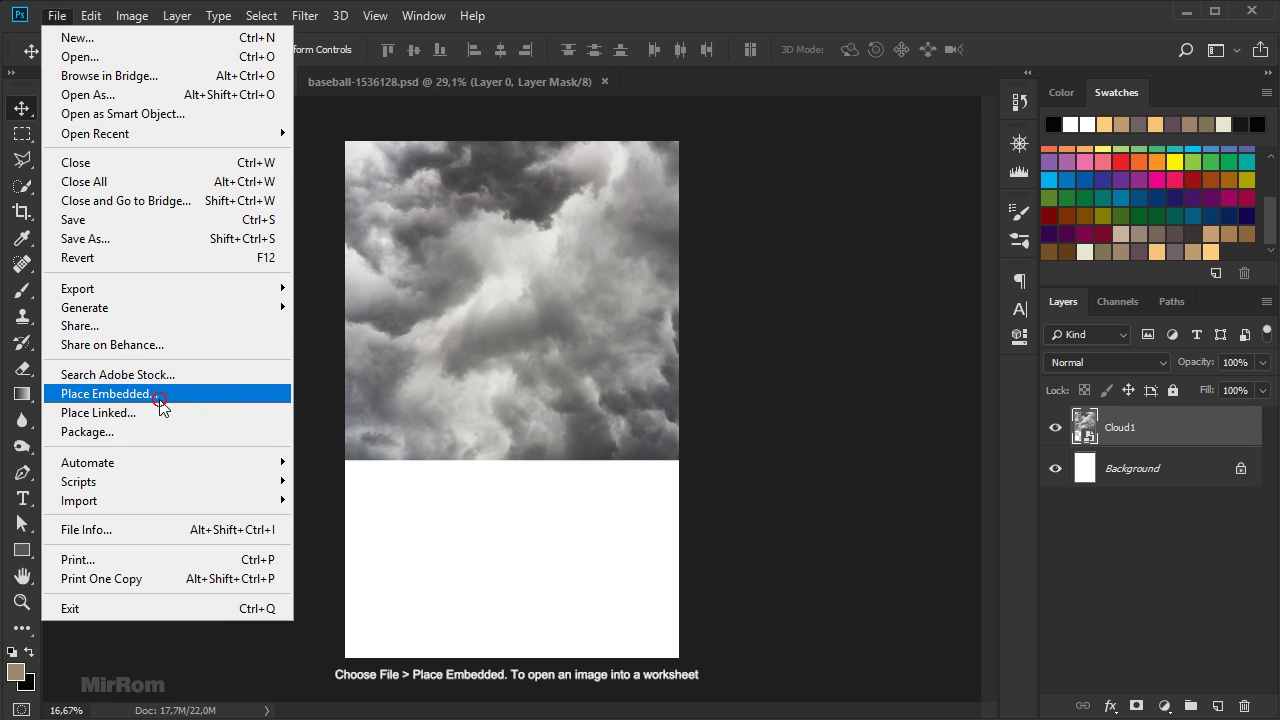
pyautogui.click(161, 400)
pyautogui.click(586, 182)
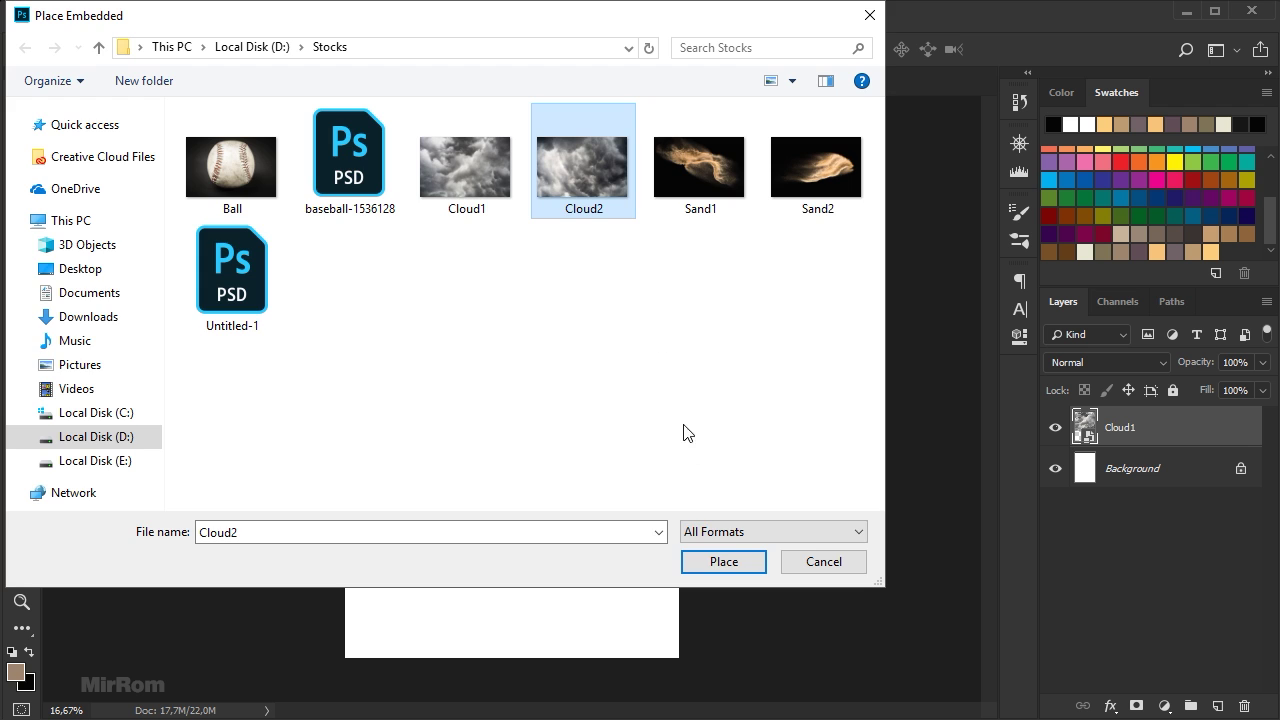
pyautogui.click(724, 561)
pyautogui.moveTo(643, 388); pyautogui.dragTo(646, 524)
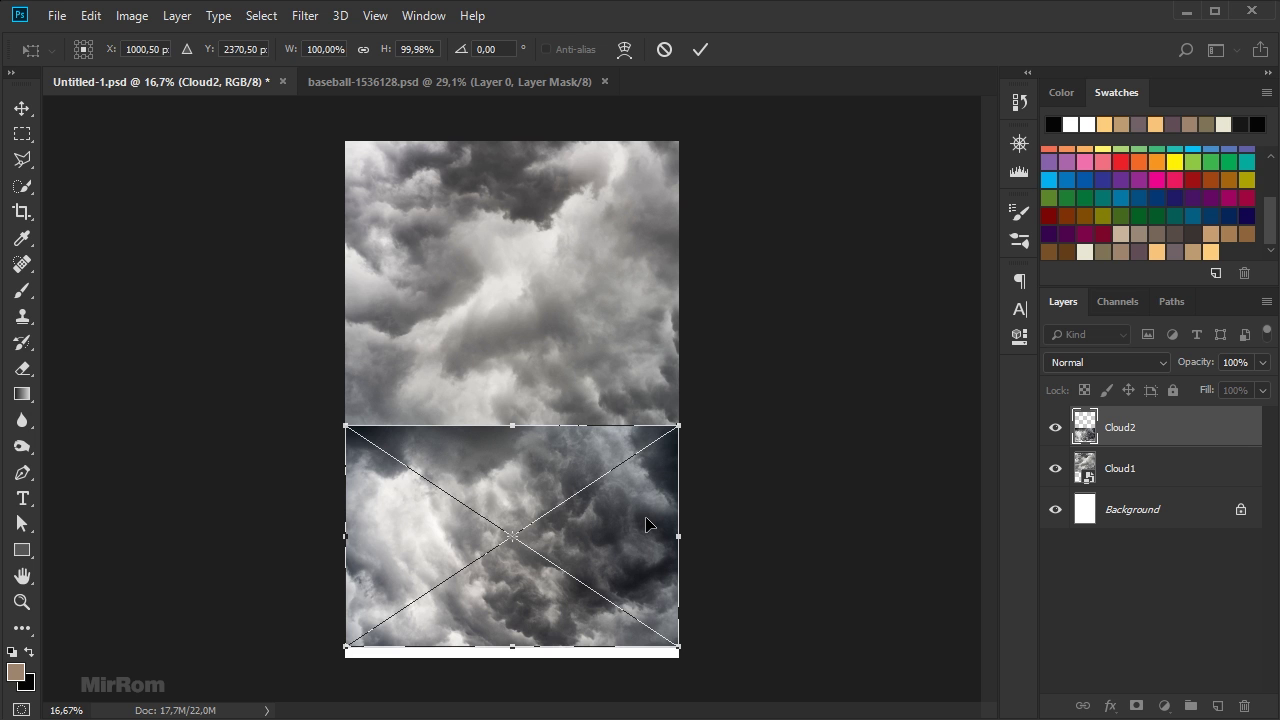
# Rotate the Cloud2 image by about 180° and flip it horizontally
pyautogui.moveTo(656, 363); pyautogui.dragTo(689, 464)
pyautogui.moveTo(540, 476); pyautogui.dragTo(559, 318)
pyautogui.rightClick(559, 318)
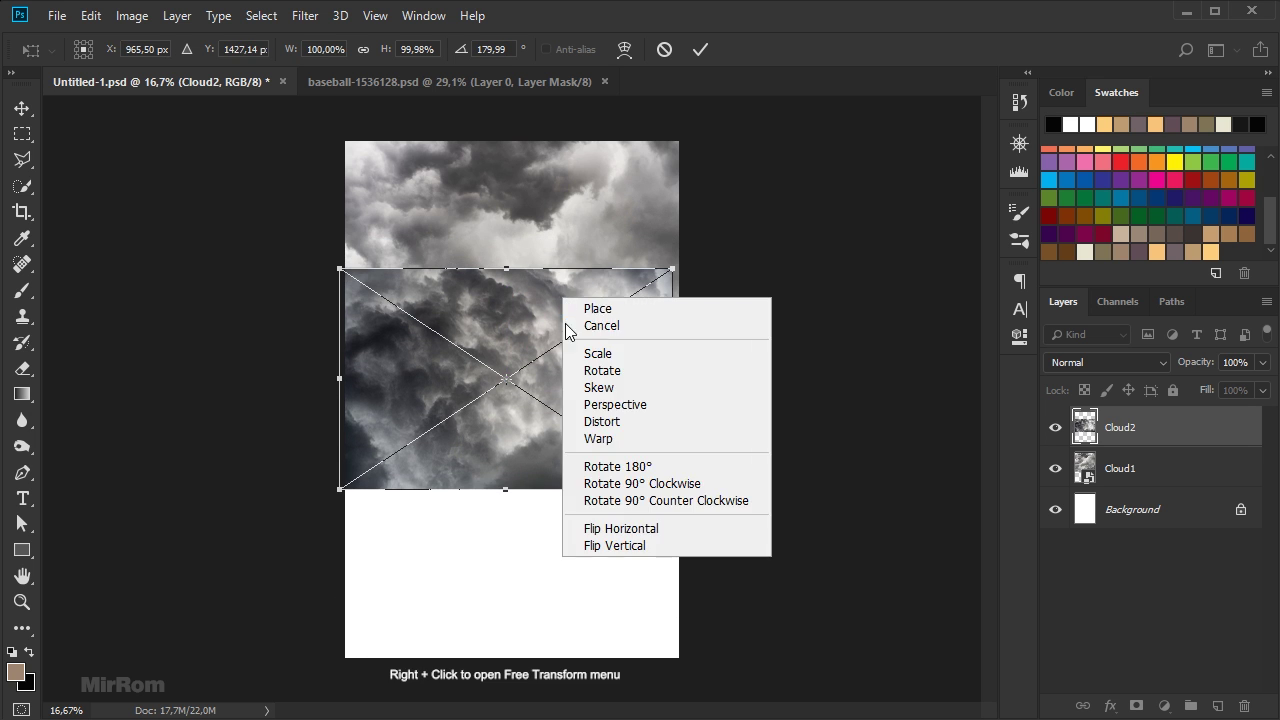
pyautogui.click(640, 526)
# Scale Cloud2 to about 132%, fit it to the canvas's lower edge overlapping Cloud1, and commit the placement
pyautogui.moveTo(620, 396); pyautogui.dragTo(620, 550)
pyautogui.moveTo(663, 430); pyautogui.dragTo(715, 388)
pyautogui.moveTo(341, 399); pyautogui.dragTo(305, 360)
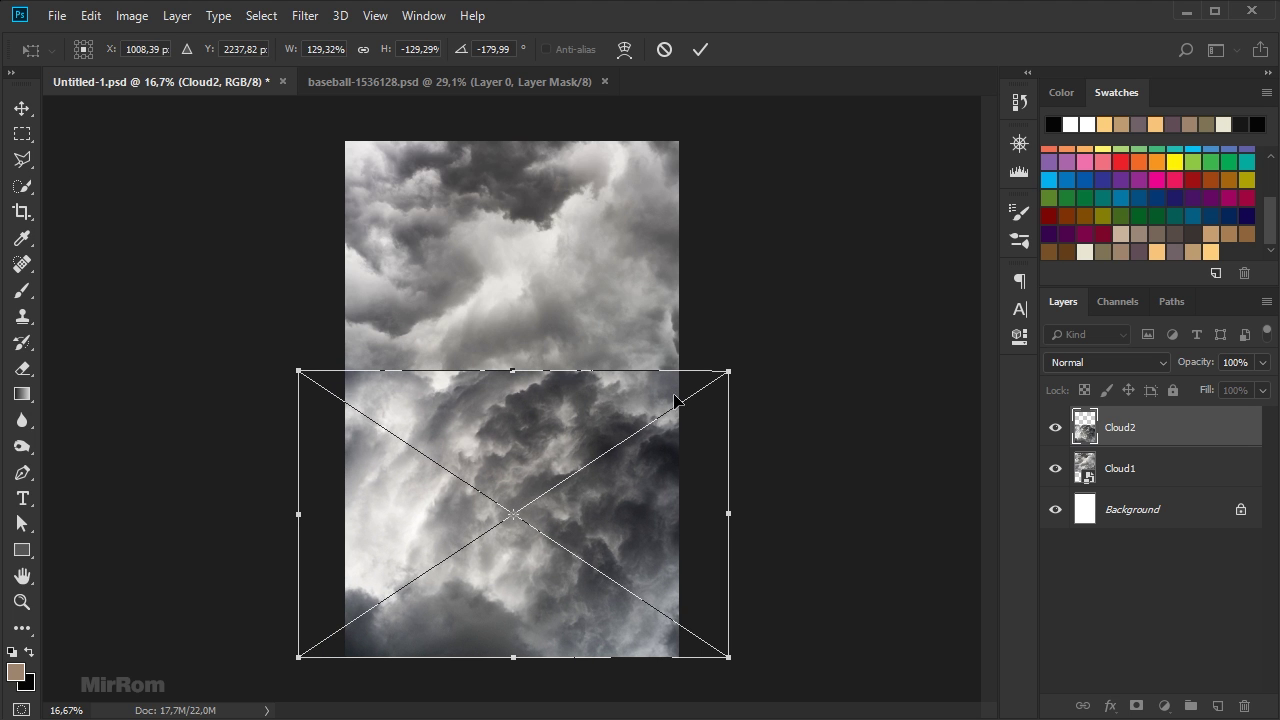
pyautogui.moveTo(731, 374); pyautogui.dragTo(739, 364)
pyautogui.moveTo(580, 408); pyautogui.dragTo(577, 410)
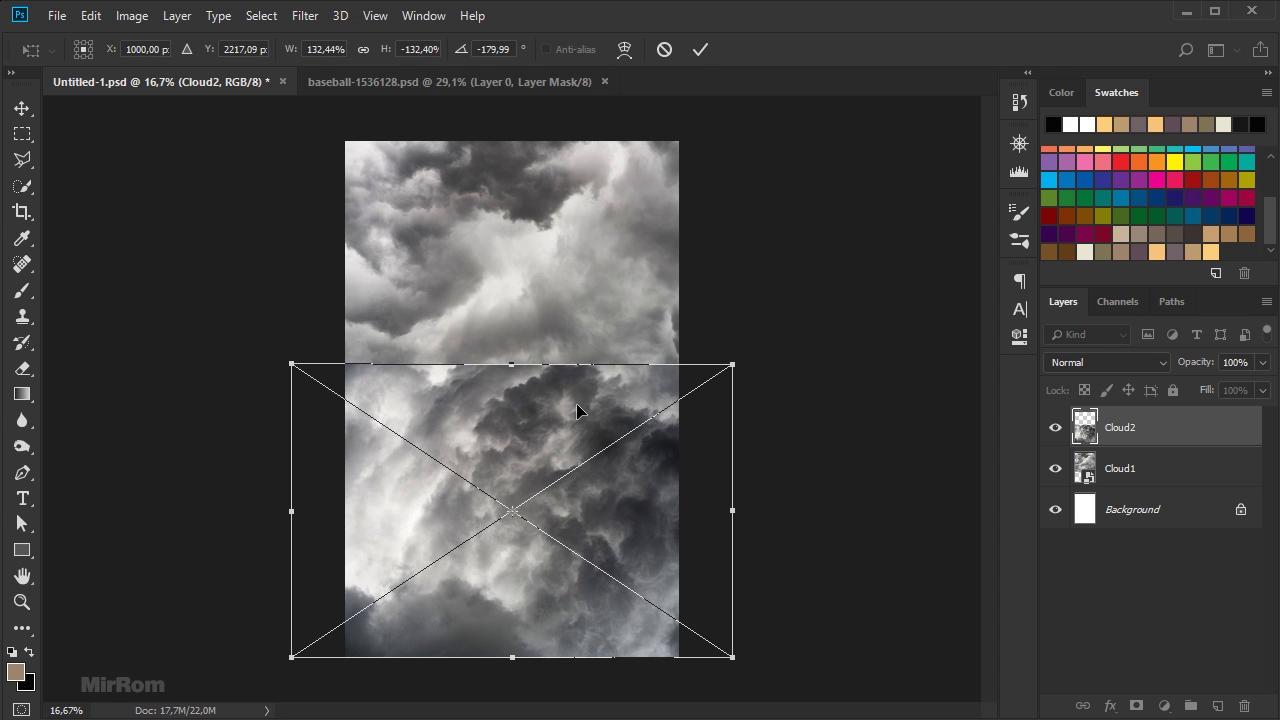
pyautogui.click(699, 50)
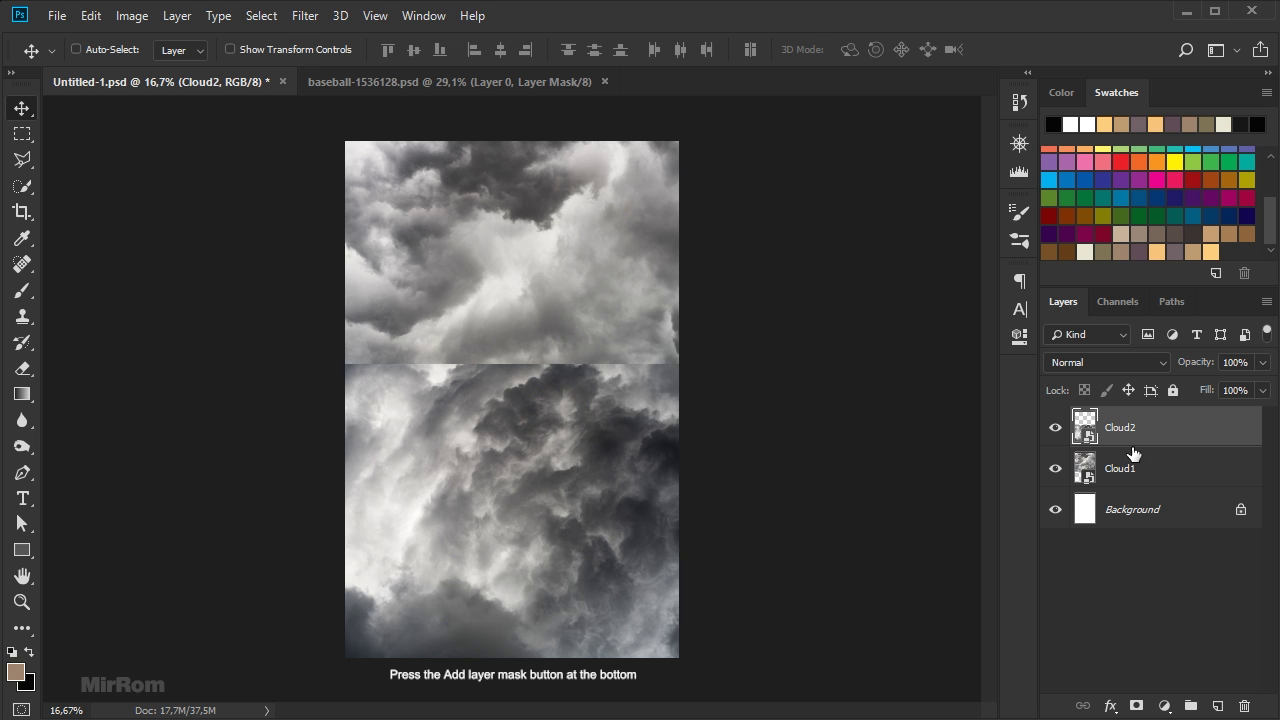
# Add a layer mask to the Cloud2 layer and make black the foreground color
pyautogui.click(1136, 707)
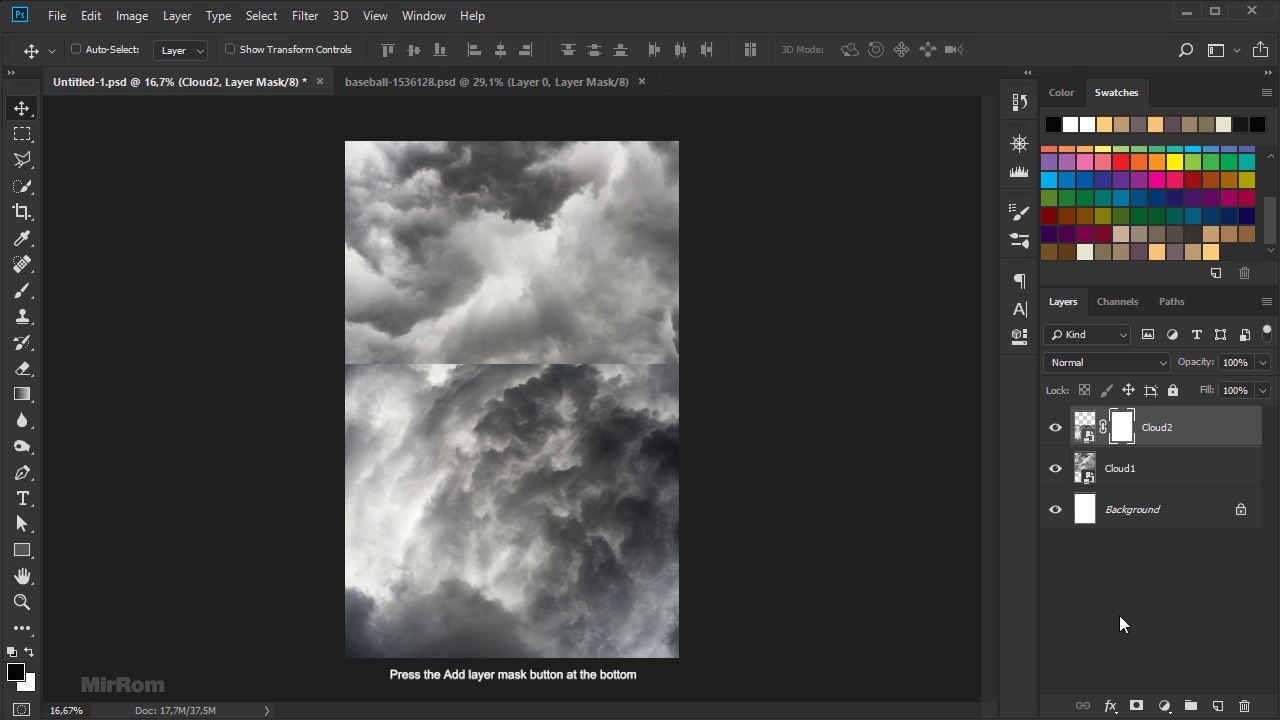
pyautogui.click(28, 652)
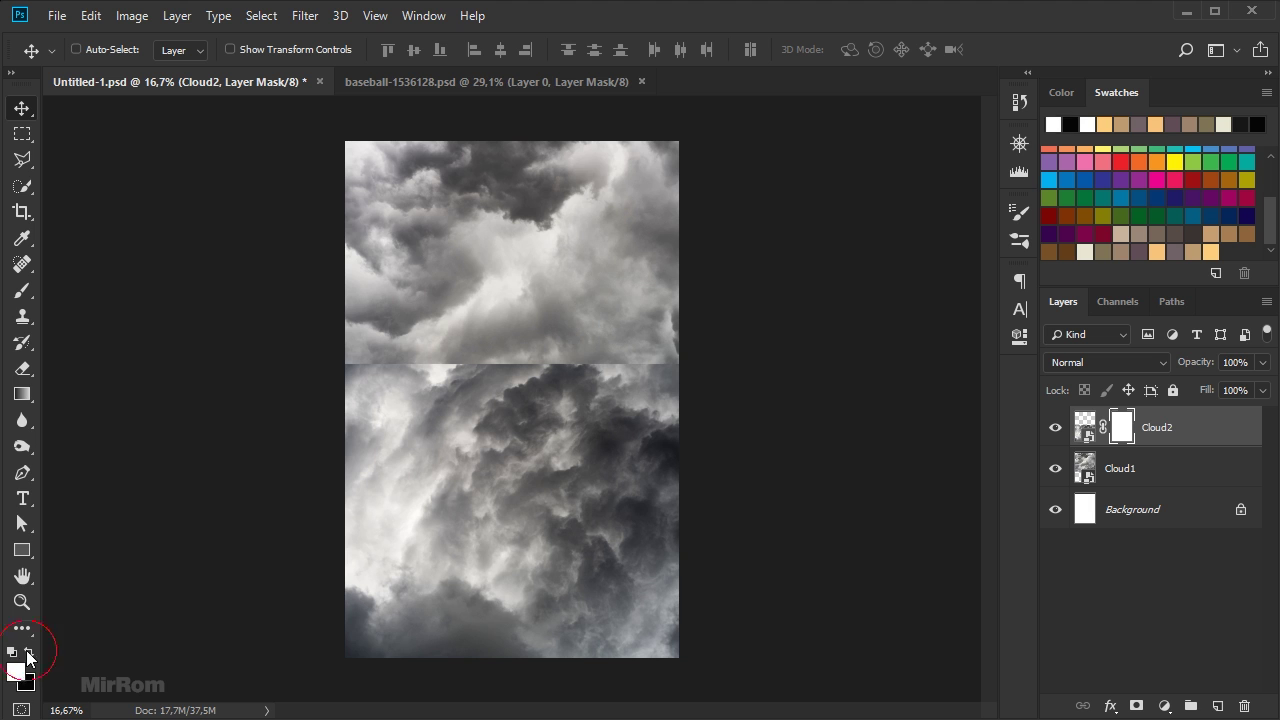
pyautogui.click(28, 652)
# Set up the Brush tool with a soft round tip of 159 px and 48% hardness
pyautogui.moveTo(22, 290); pyautogui.dragTo(118, 291)
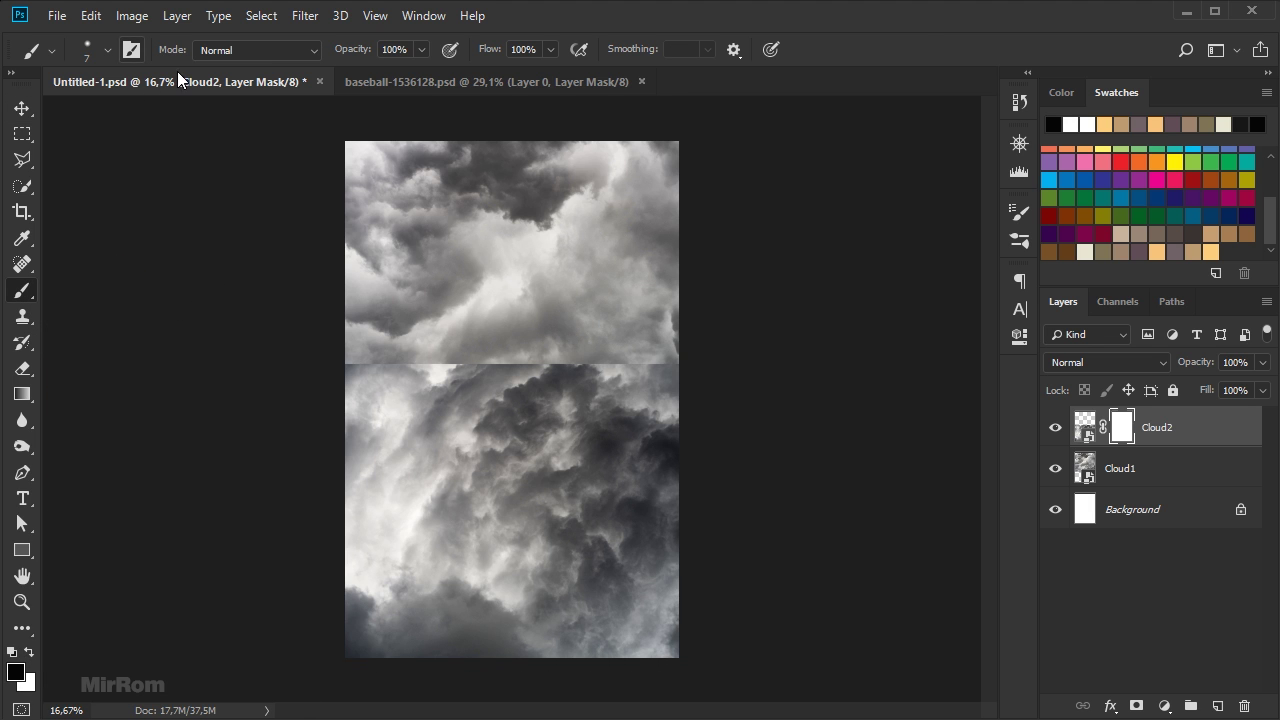
pyautogui.press('F5')
pyautogui.click(699, 184)
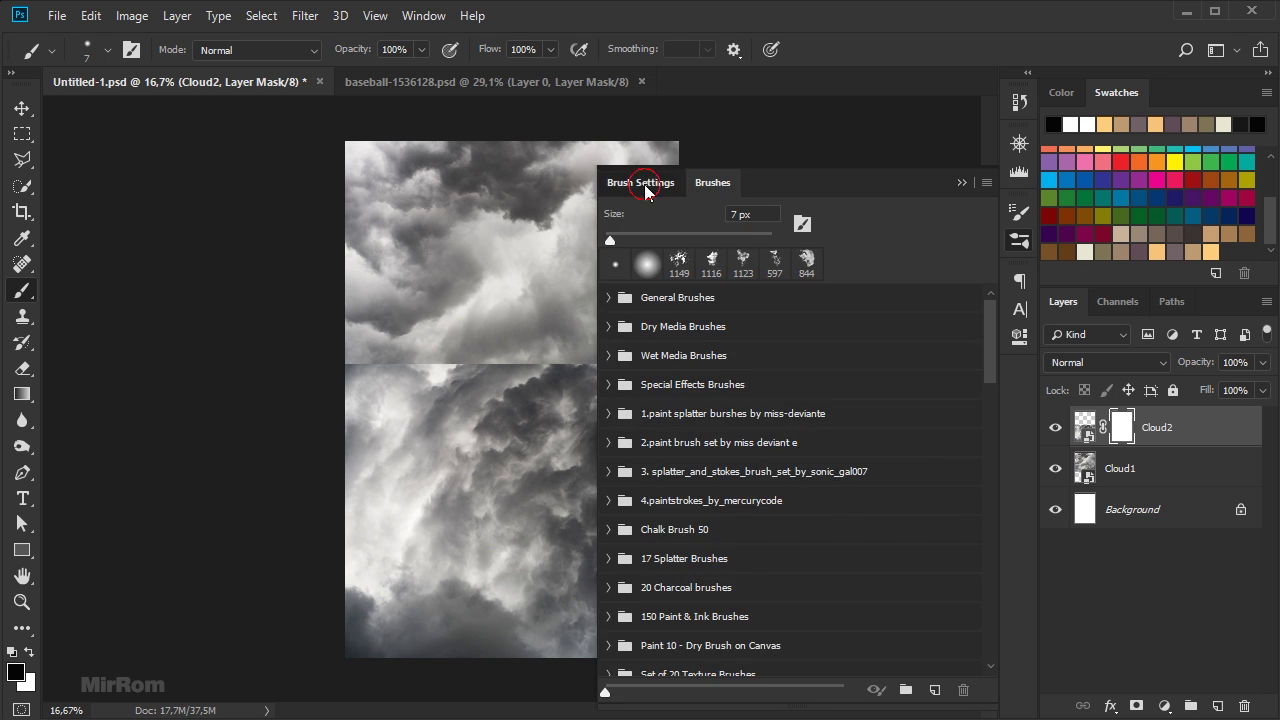
pyautogui.click(650, 184)
pyautogui.moveTo(755, 364); pyautogui.dragTo(882, 361)
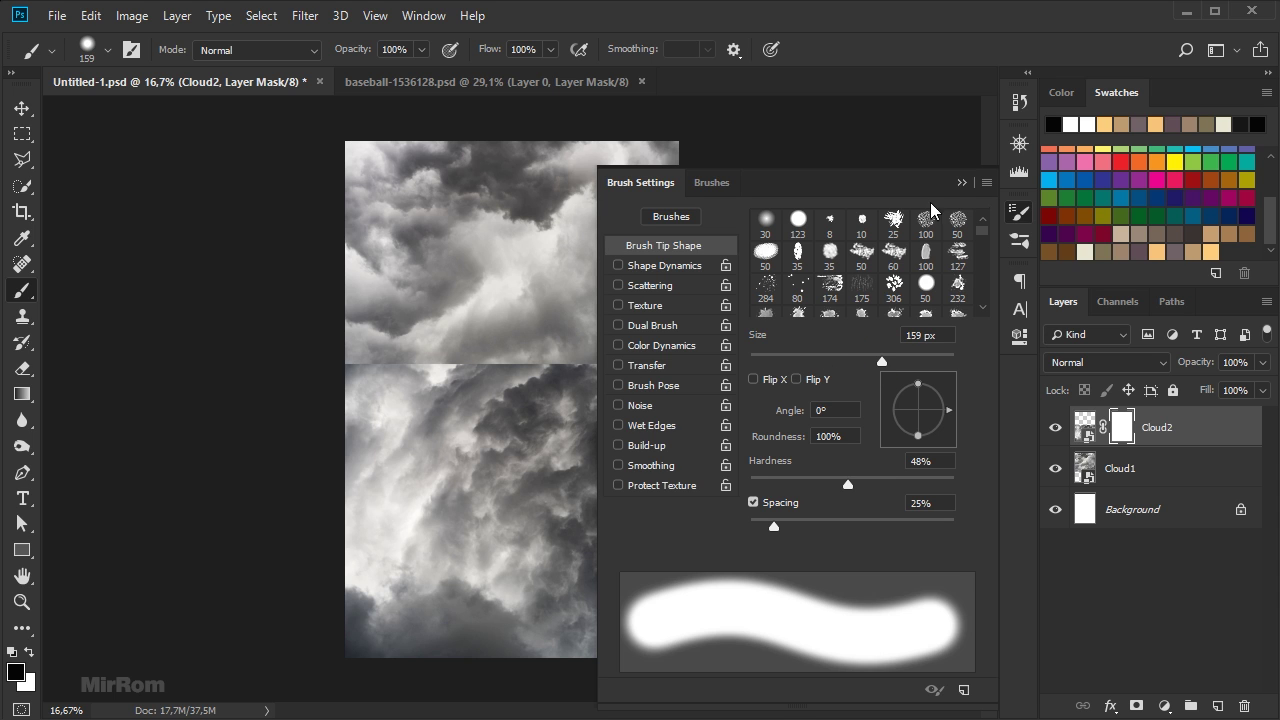
pyautogui.click(961, 182)
# Lower the brush hardness and slightly increase its size, testing strokes on the Cloud2 mask along the seam and undoing them
pyautogui.moveTo(663, 366); pyautogui.dragTo(334, 362)
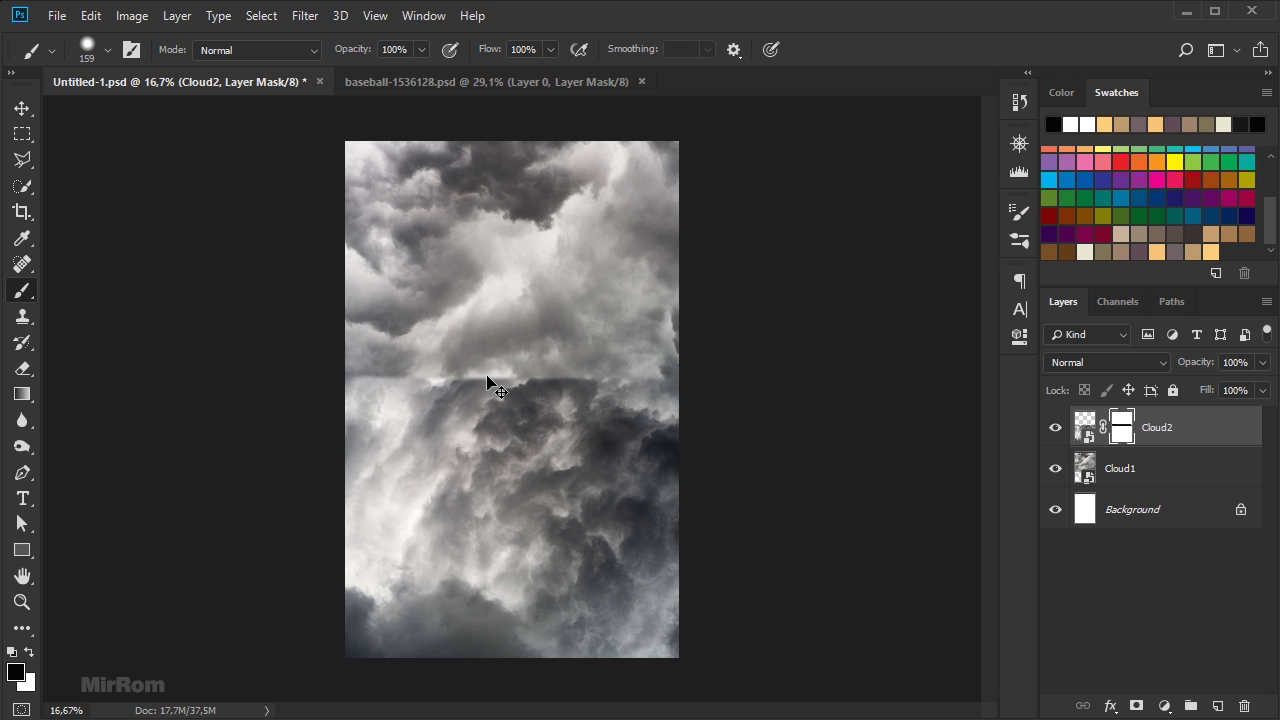
pyautogui.rightClick(435, 206)
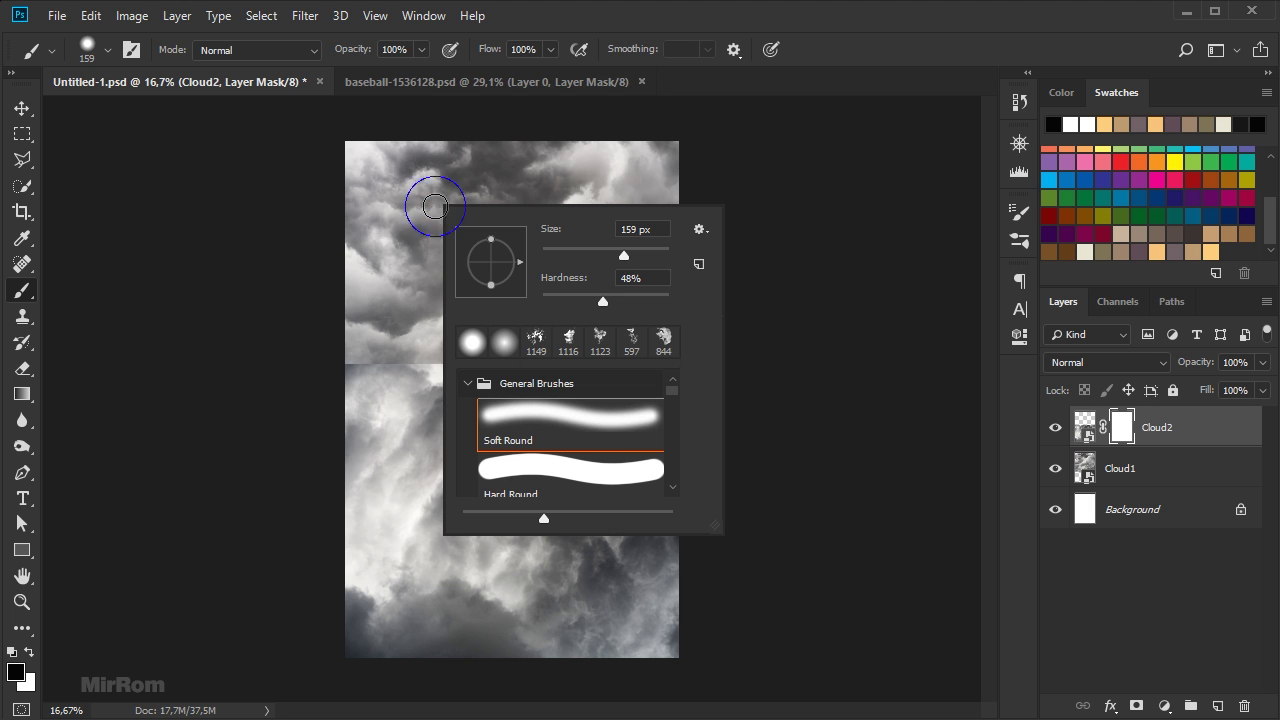
pyautogui.moveTo(605, 301)
pyautogui.mouseDown()
pyautogui.moveTo(580, 303)
pyautogui.moveTo(590, 300)
pyautogui.mouseUp()
pyautogui.moveTo(627, 256); pyautogui.dragTo(640, 256)
pyautogui.moveTo(388, 360)
pyautogui.mouseDown()
pyautogui.moveTo(507, 358)
pyautogui.moveTo(500, 320)
pyautogui.moveTo(467, 319)
pyautogui.moveTo(485, 316)
pyautogui.moveTo(320, 312)
pyautogui.moveTo(406, 310)
pyautogui.moveTo(326, 336)
pyautogui.moveTo(331, 350)
pyautogui.moveTo(306, 373)
pyautogui.moveTo(365, 336)
pyautogui.moveTo(359, 309)
pyautogui.moveTo(434, 301)
pyautogui.moveTo(704, 316)
pyautogui.moveTo(690, 334)
pyautogui.moveTo(776, 340)
pyautogui.moveTo(694, 335)
pyautogui.moveTo(670, 314)
pyautogui.moveTo(703, 306)
pyautogui.moveTo(667, 297)
pyautogui.moveTo(582, 288)
pyautogui.moveTo(535, 304)
pyautogui.mouseUp()
pyautogui.hotkey('ctrl', 'z')
# Enlarge the brush to 900 px and paint black on the Cloud2 mask to blend the seam between the two cloud images
pyautogui.press(']')
pyautogui.press(']')
pyautogui.press(']')
pyautogui.press(']')
pyautogui.press(']')
pyautogui.press(']')
pyautogui.press(']')
pyautogui.press(']')
pyautogui.click(574, 303)
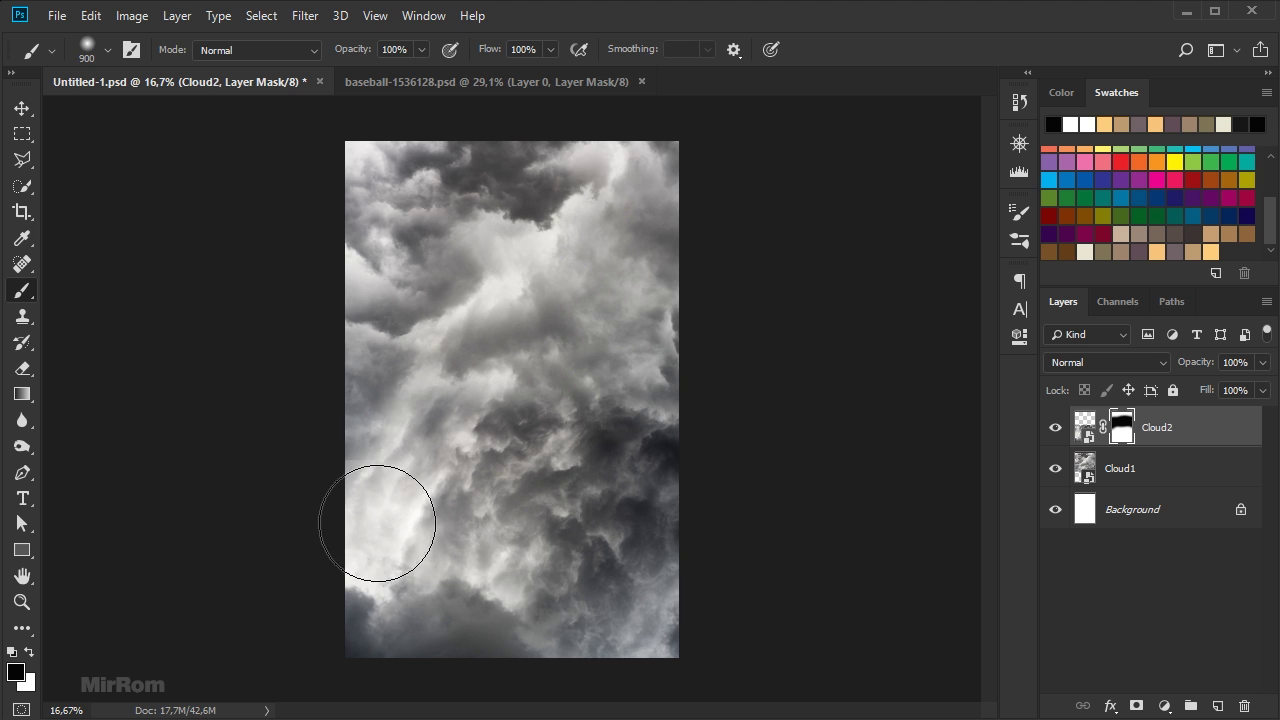
# Paint white on the Cloud2 mask at the canvas's left edge with a 400 px brush, then enlarge the brush to 600 px
pyautogui.click(29, 652)
pyautogui.press('[')
pyautogui.press('[')
pyautogui.press('[')
pyautogui.press('[')
pyautogui.press('[')
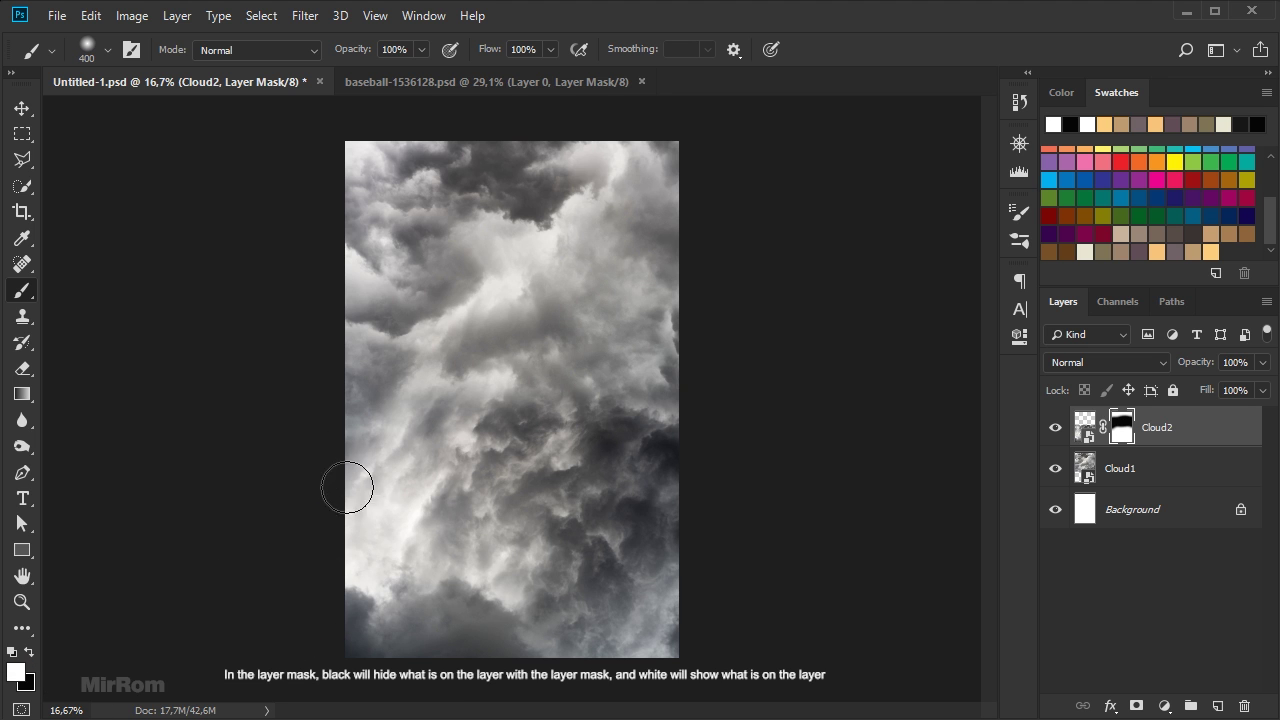
pyautogui.click(348, 508)
pyautogui.press(']')
pyautogui.press(']')
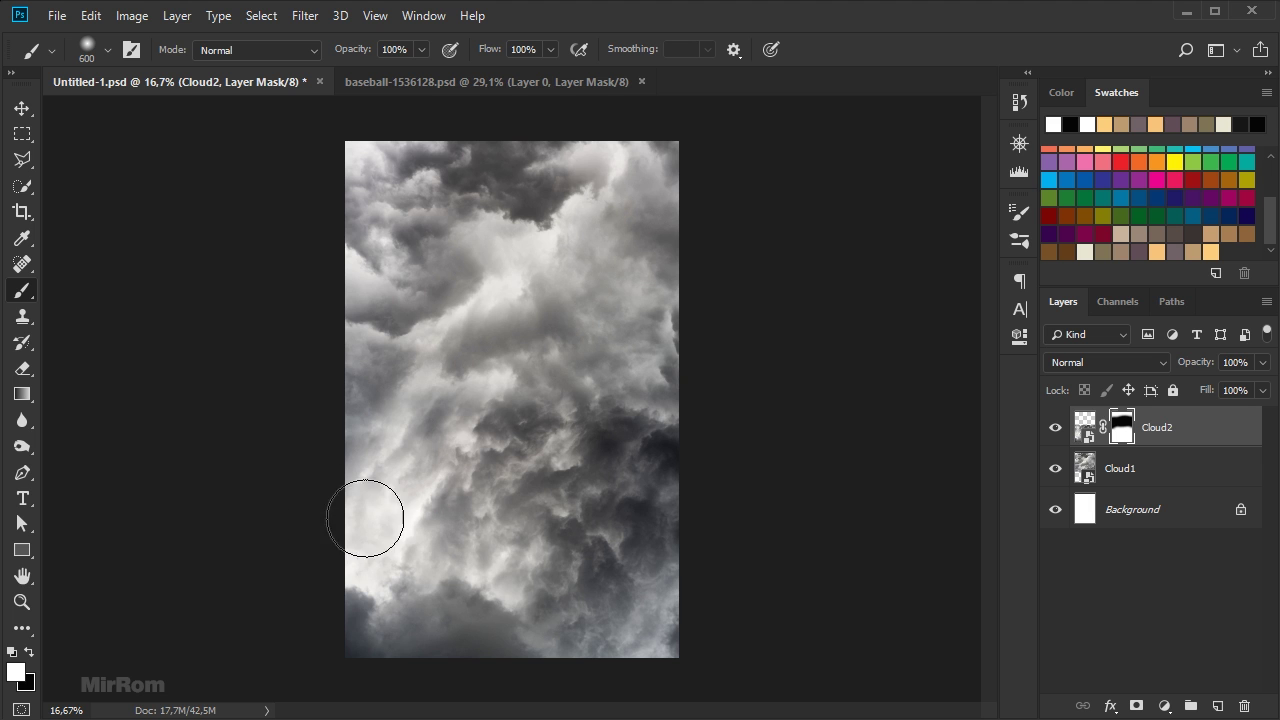
# Paint black at 49% opacity with a 900 px brush on the Cloud2 mask to soften the middle of the cloud transition
pyautogui.click(29, 653)
pyautogui.press(']')
pyautogui.press(']')
pyautogui.click(421, 52)
pyautogui.moveTo(421, 62); pyautogui.dragTo(375, 76)
pyautogui.press(']')
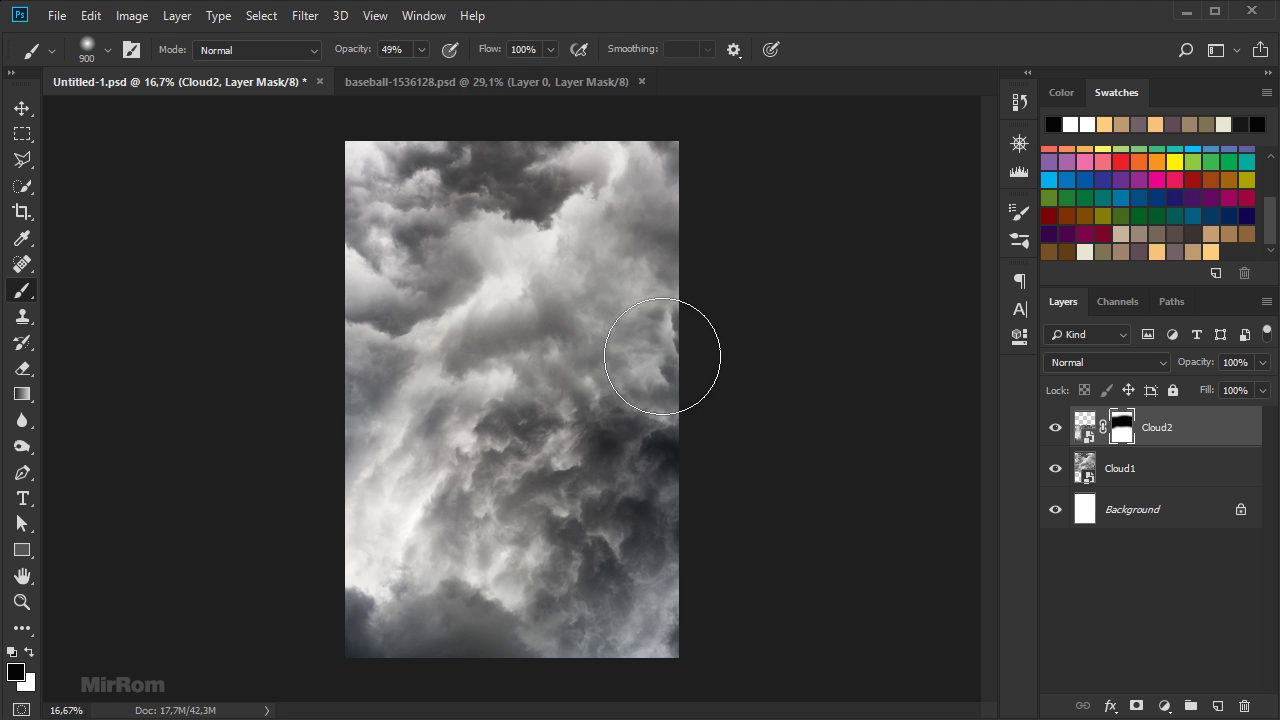
pyautogui.click(545, 352)
pyautogui.click(550, 333)
# Paint white on the Cloud2 mask with a 500 px brush to repair the hard edge at the canvas's right side, raising opacity to 68%
pyautogui.click(30, 652)
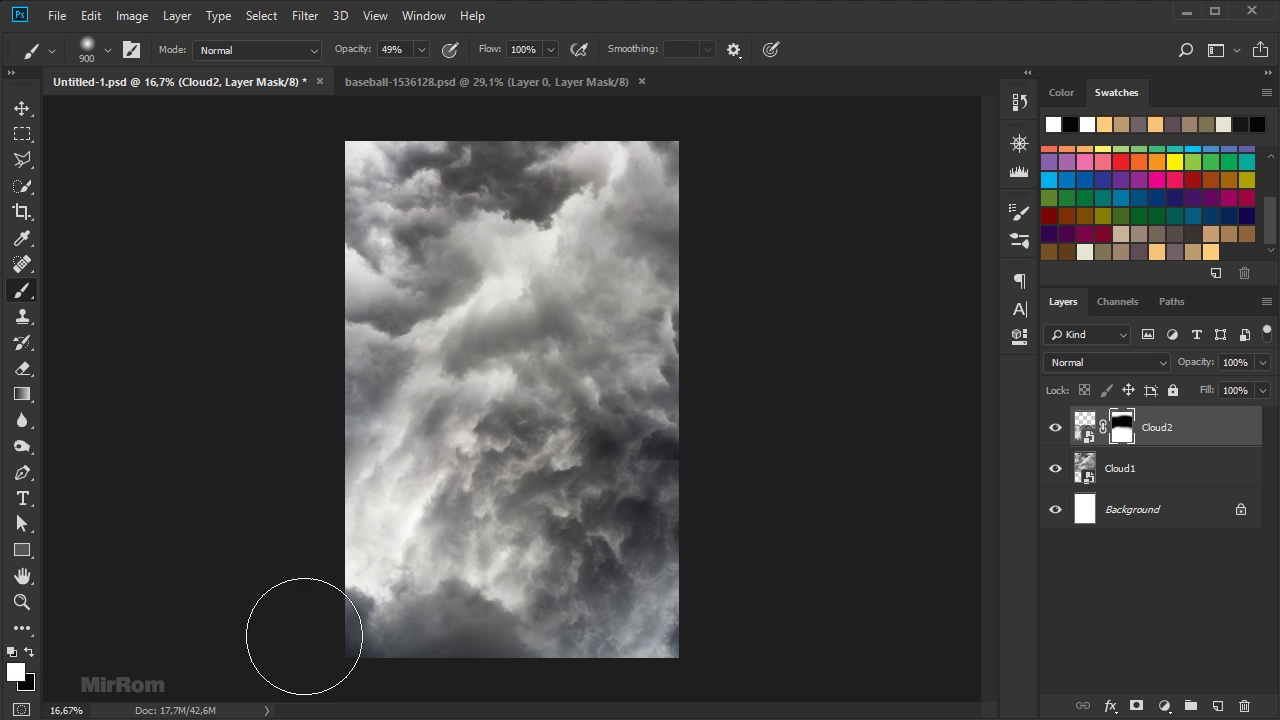
pyautogui.press('[')
pyautogui.press('[')
pyautogui.press('[')
pyautogui.press('[')
pyautogui.click(647, 502)
pyautogui.click(663, 484)
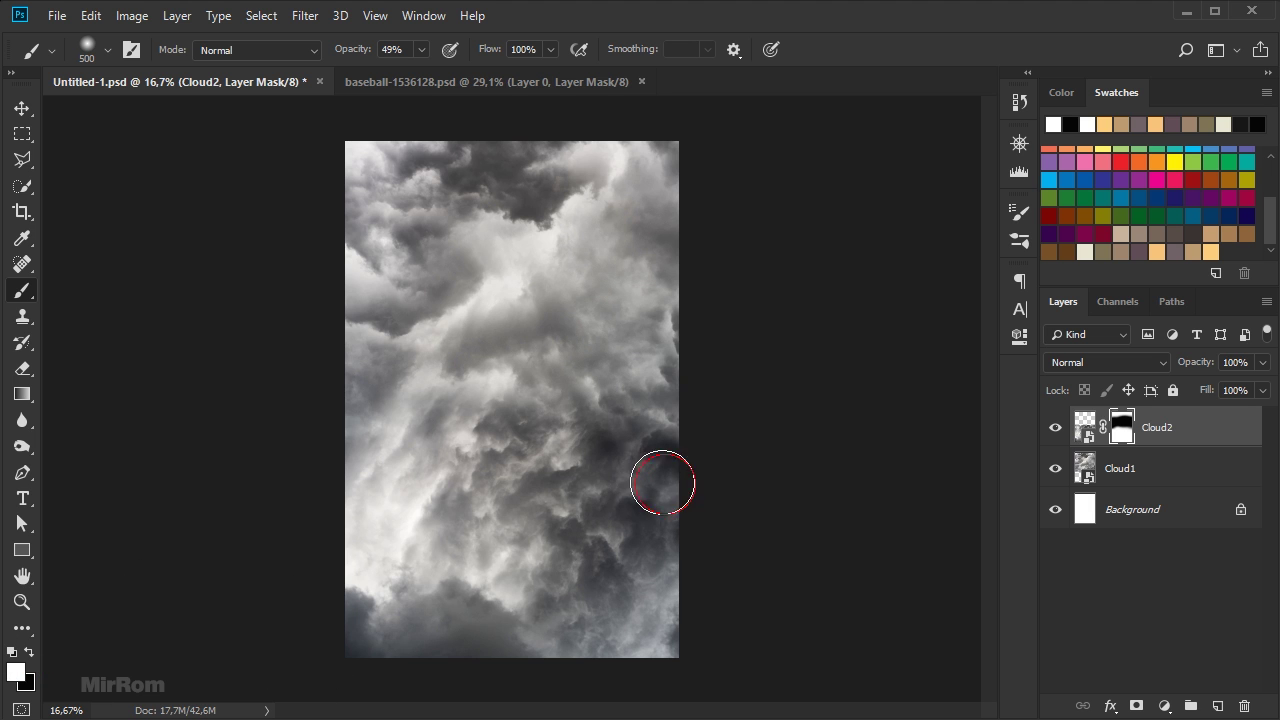
pyautogui.moveTo(693, 478); pyautogui.dragTo(660, 484)
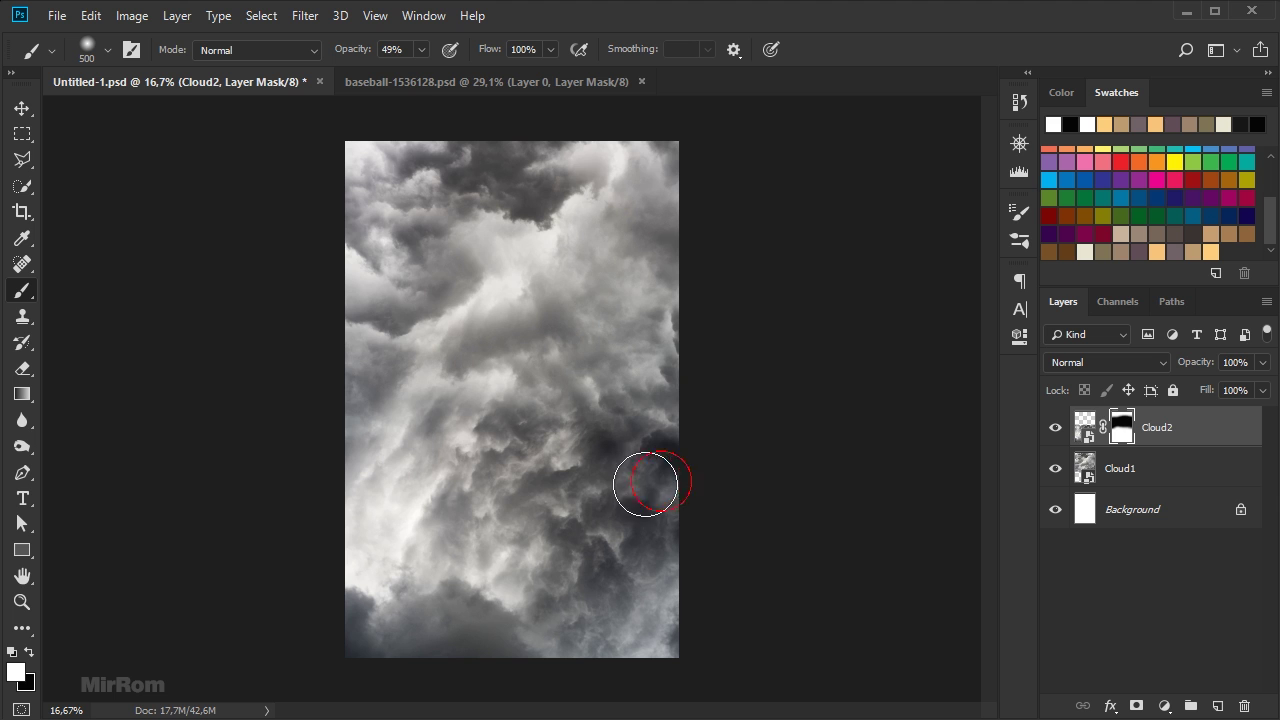
pyautogui.moveTo(362, 53); pyautogui.dragTo(381, 53)
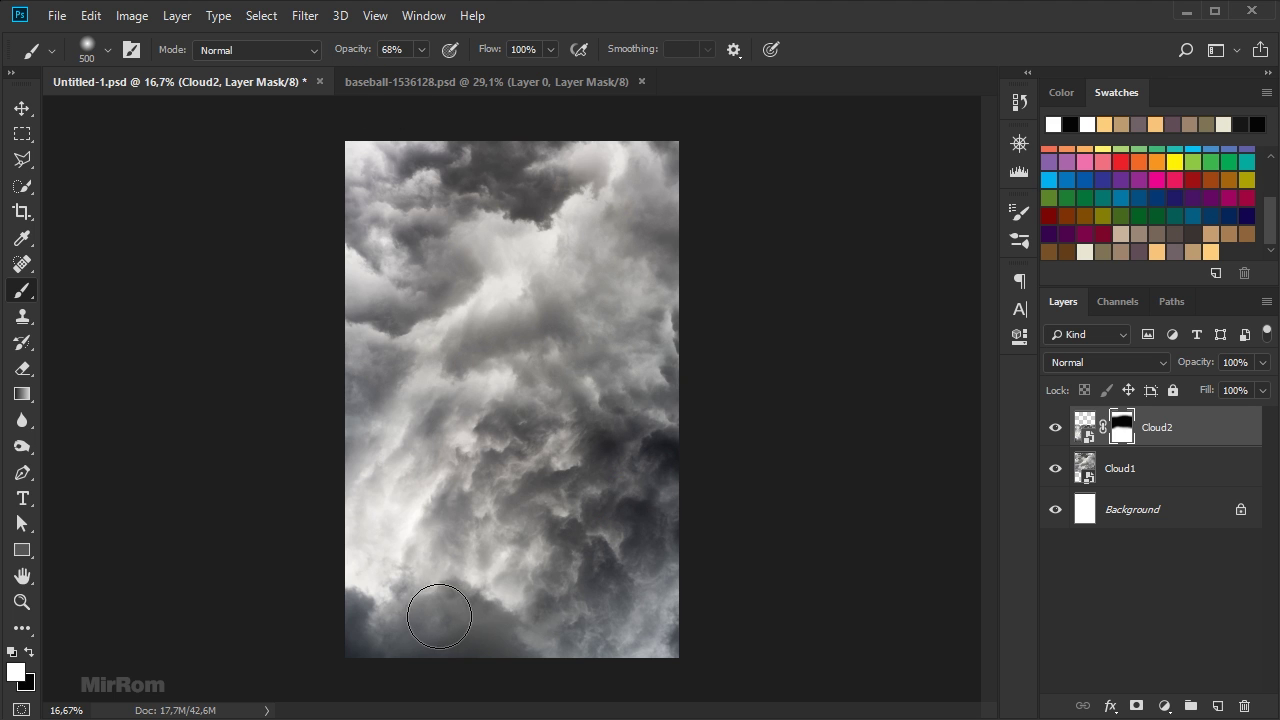
# Add a Levels adjustment layer above Cloud2 with a midtone input of 0.83 and a white input of 235
pyautogui.press('v')
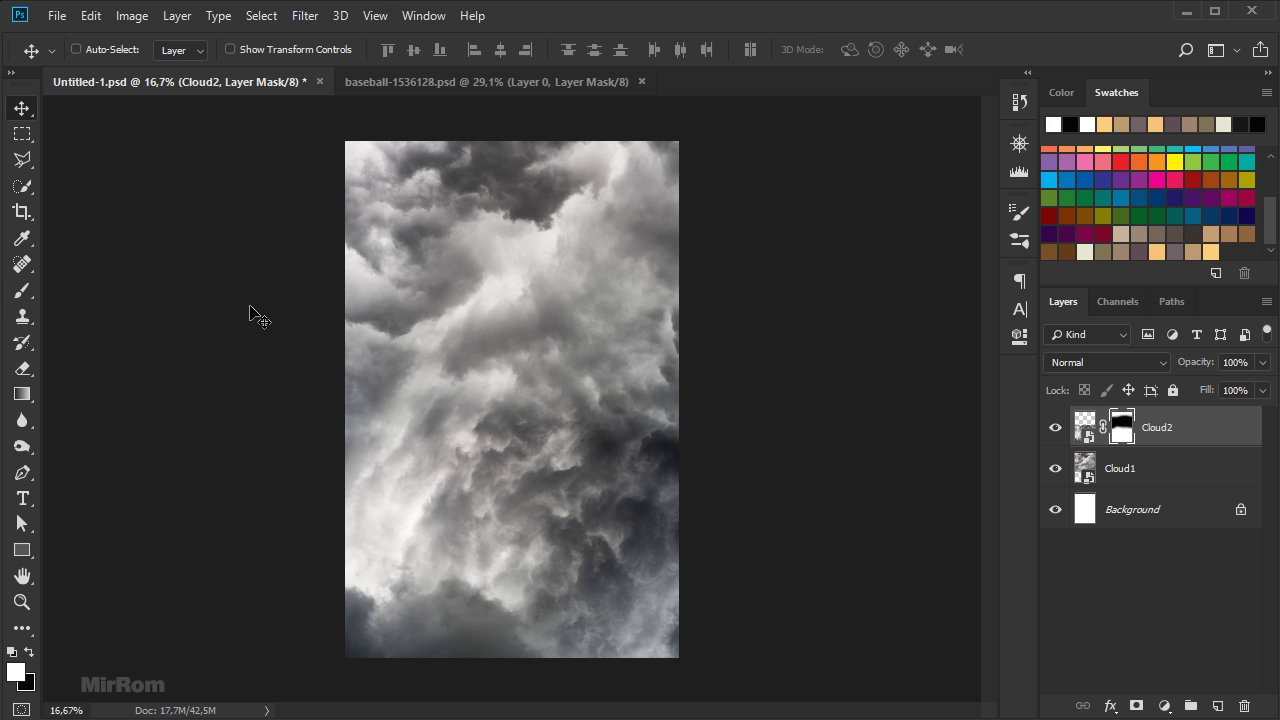
pyautogui.hotkey('ctrl', '2')
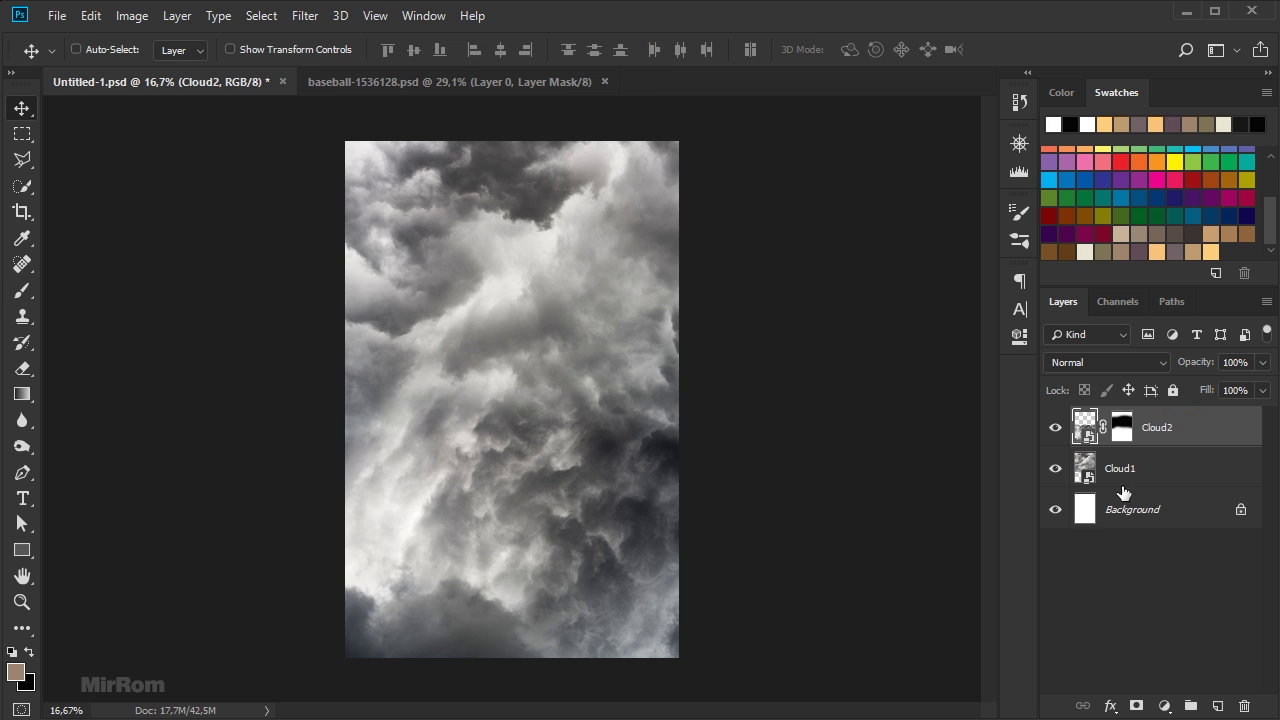
pyautogui.click(1164, 706)
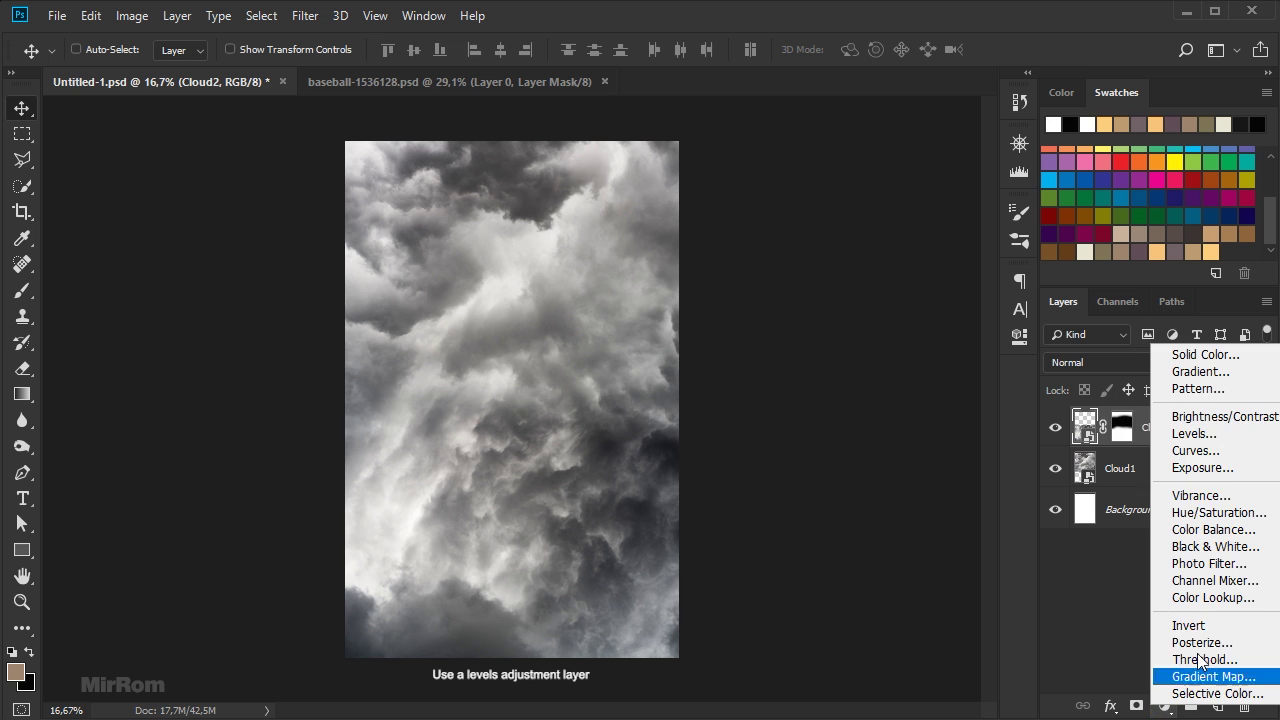
pyautogui.click(1194, 433)
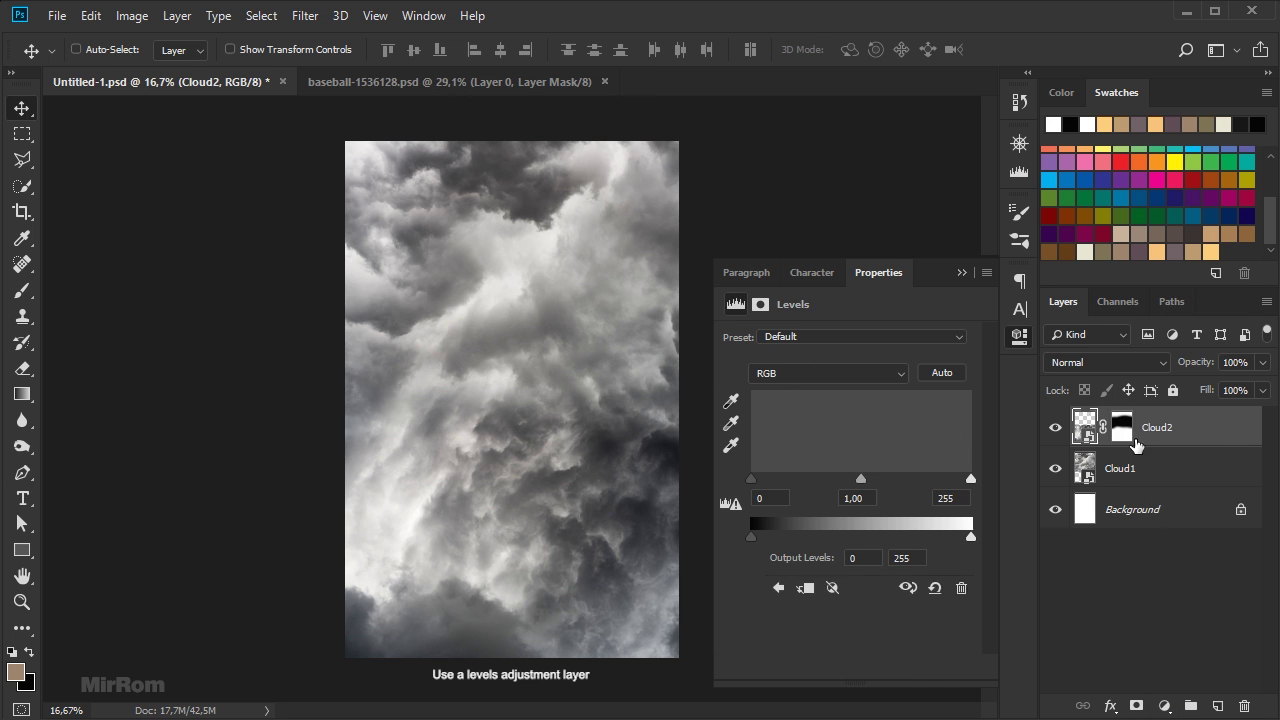
pyautogui.moveTo(860, 478); pyautogui.dragTo(876, 478)
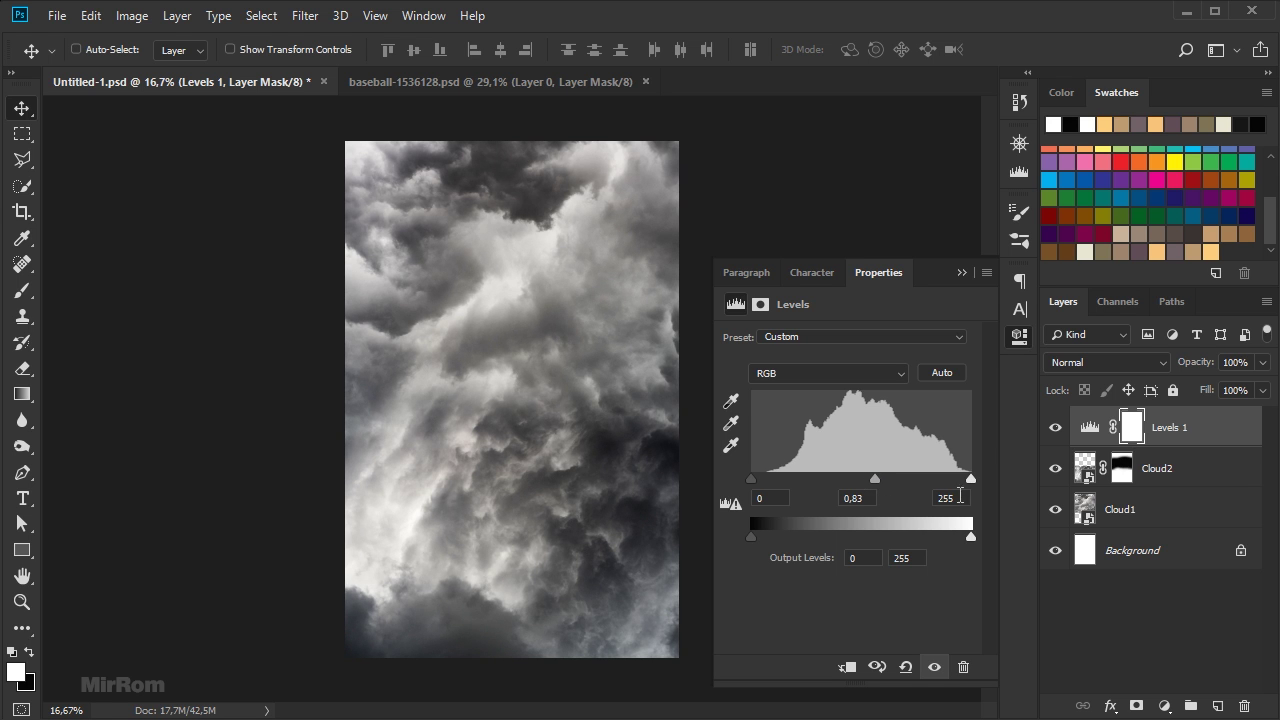
pyautogui.moveTo(971, 482); pyautogui.dragTo(954, 480)
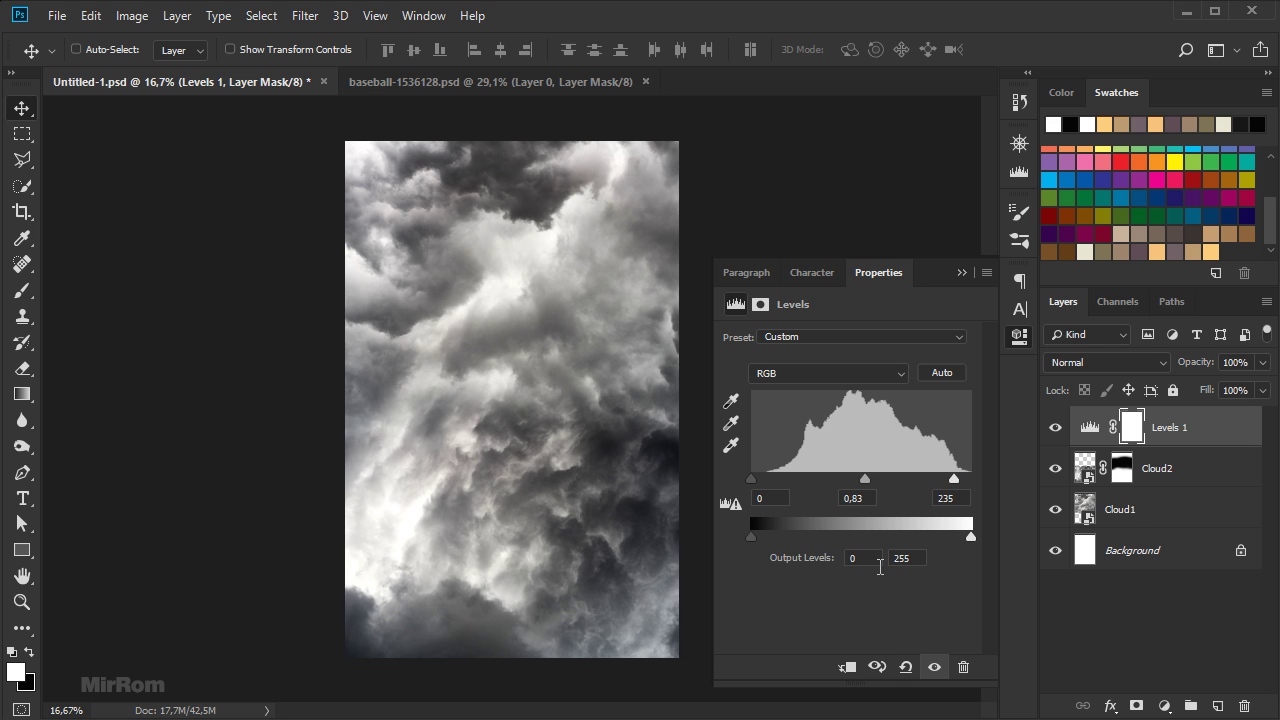
# Set the Levels output range to 28 and 197, and compare the image with and without the adjustment
pyautogui.moveTo(756, 541); pyautogui.dragTo(775, 539)
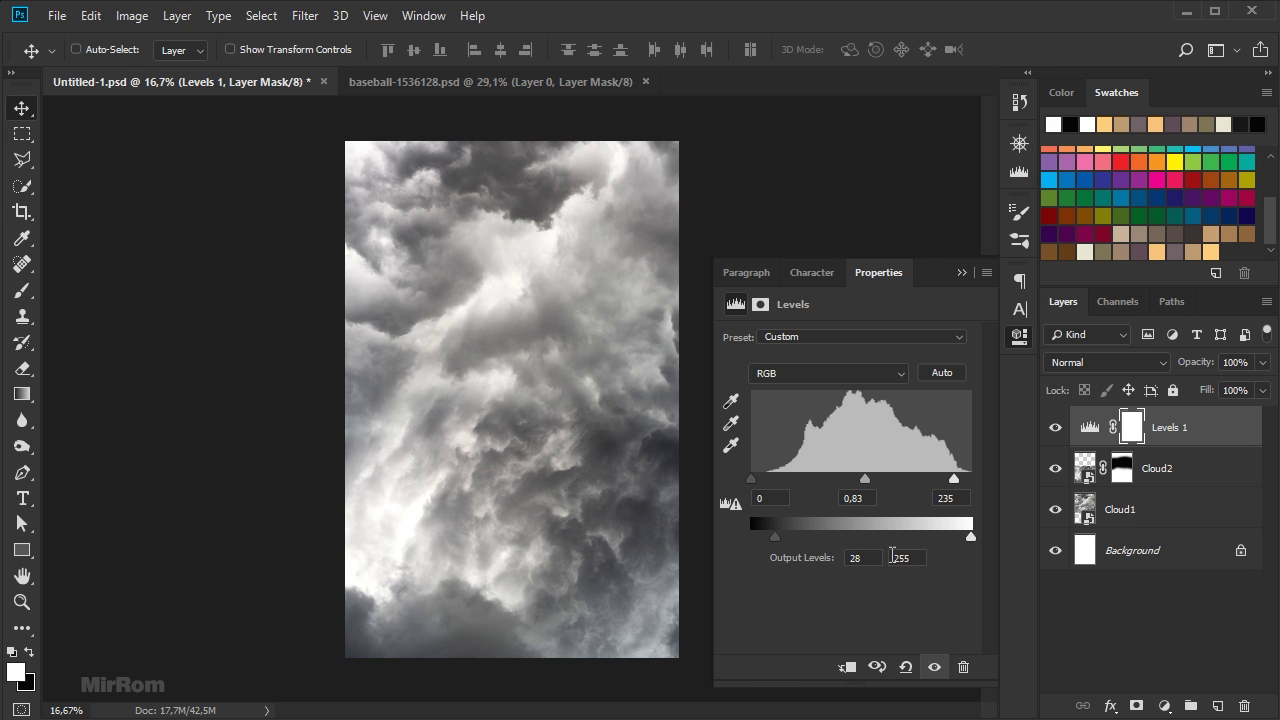
pyautogui.moveTo(964, 544); pyautogui.dragTo(924, 540)
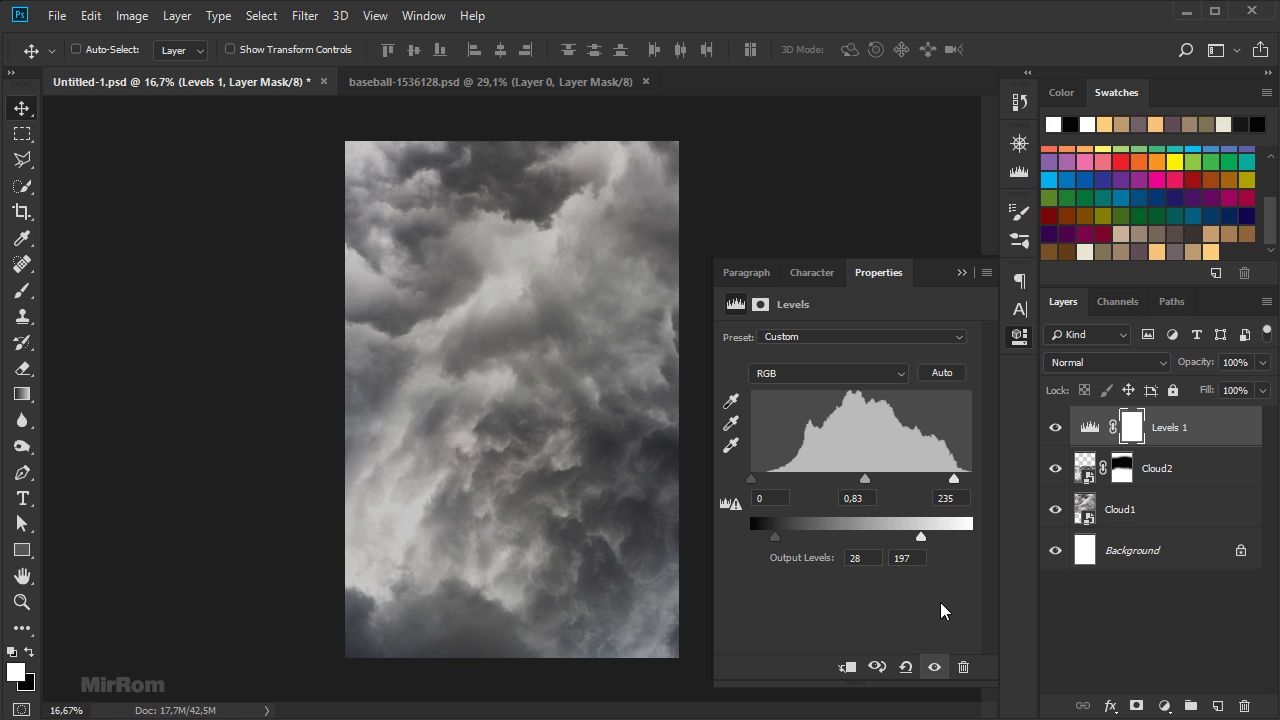
pyautogui.click(936, 664)
pyautogui.click(936, 664)
pyautogui.click(962, 272)
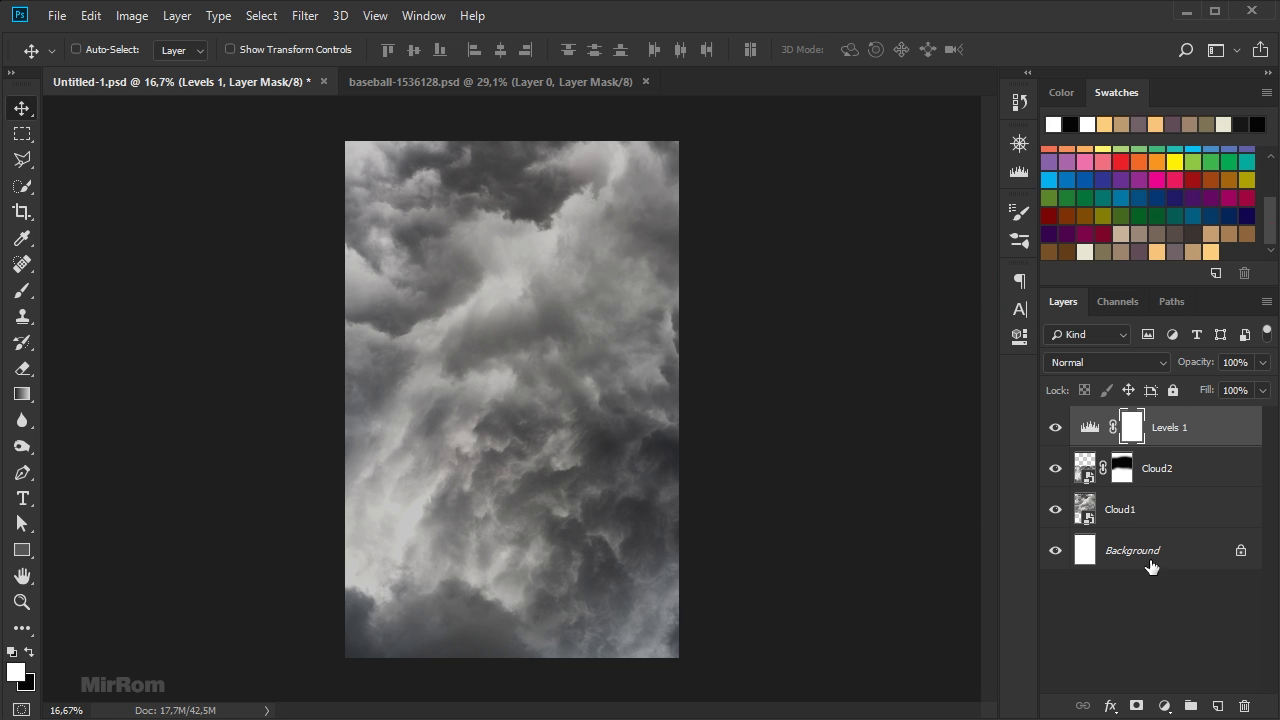
# Add a Gradient Map adjustment layer above Levels 1 and set its gradient's start stop to color #e8e5d1
pyautogui.click(1163, 707)
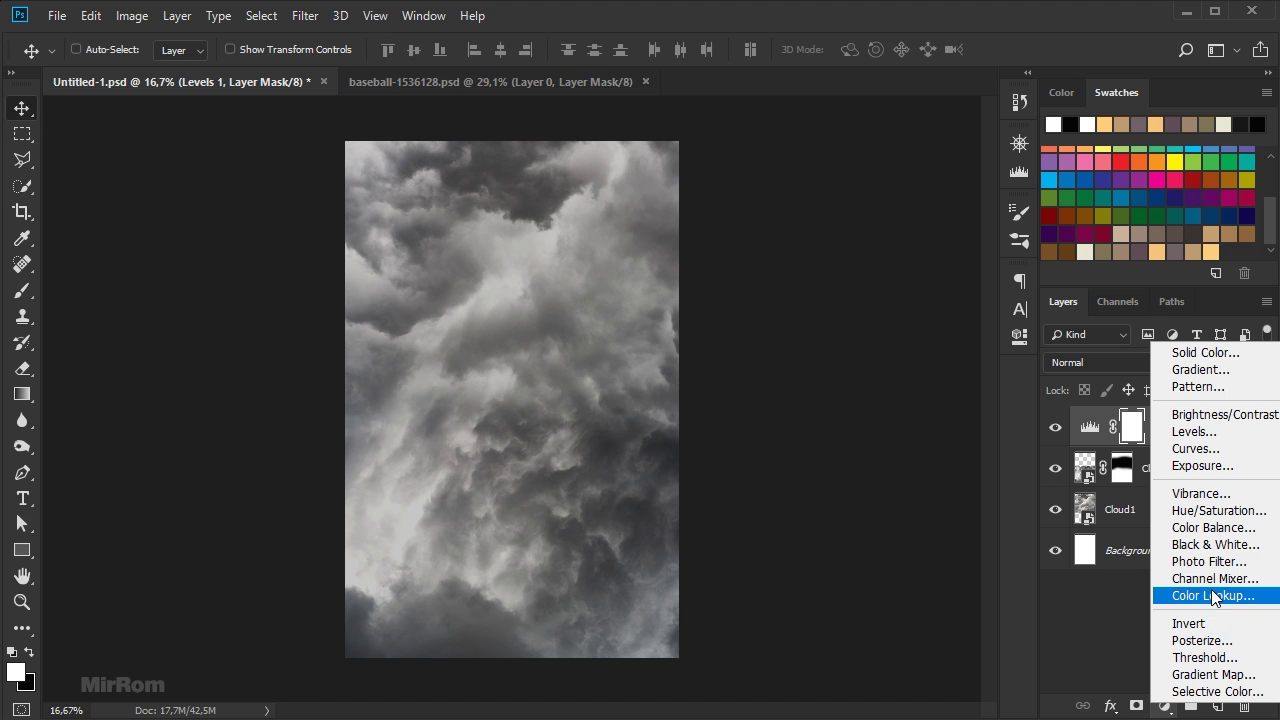
pyautogui.click(1256, 684)
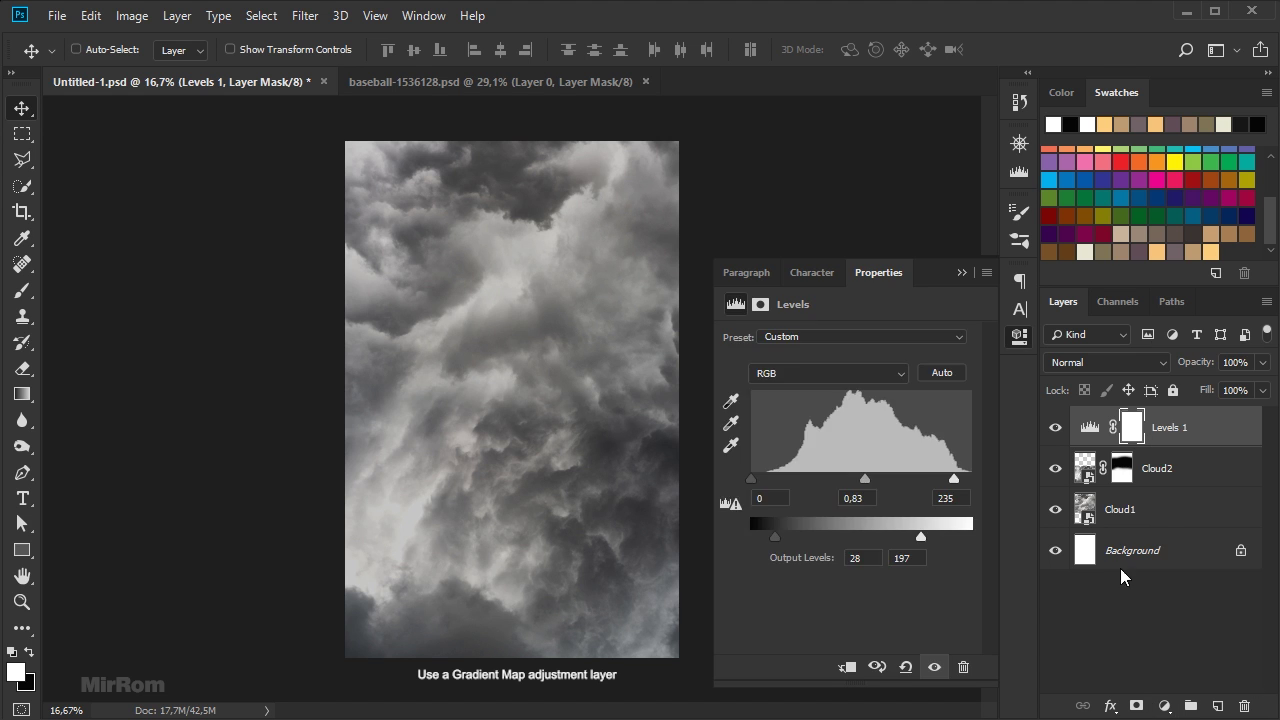
pyautogui.click(828, 353)
pyautogui.moveTo(895, 140); pyautogui.dragTo(741, 126)
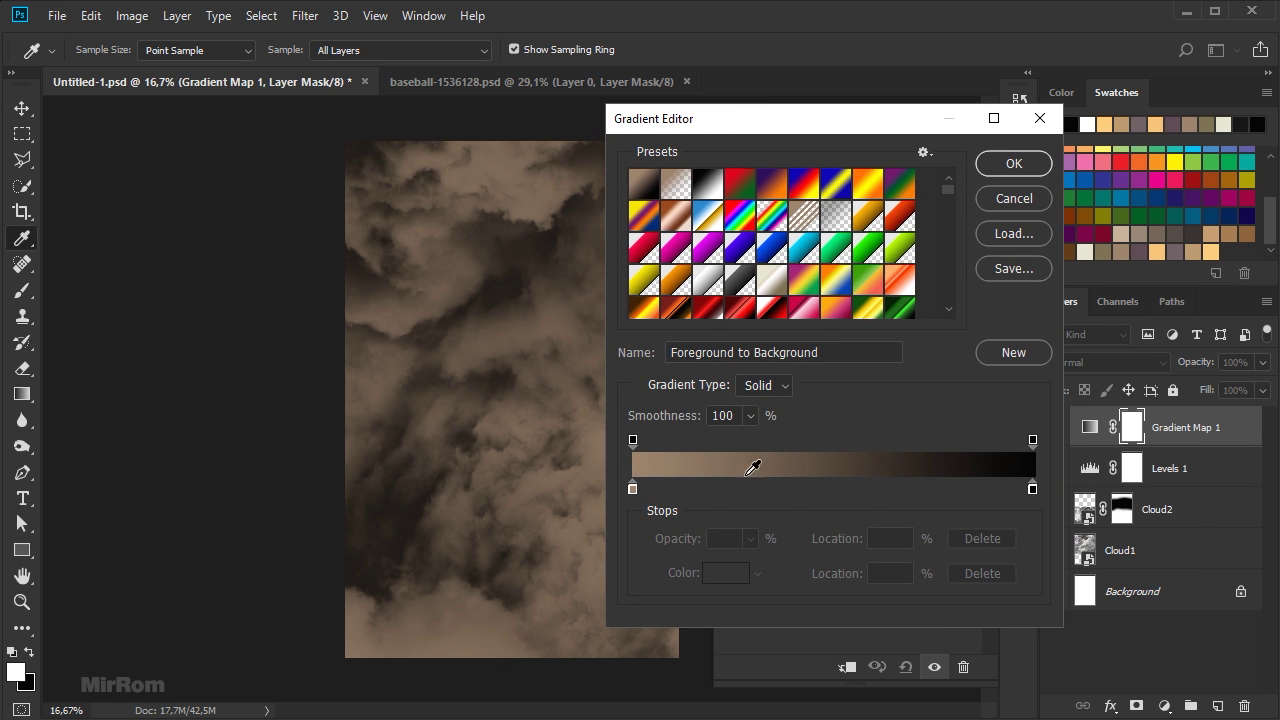
pyautogui.click(632, 489)
pyautogui.click(726, 573)
pyautogui.moveTo(914, 178); pyautogui.dragTo(760, 147)
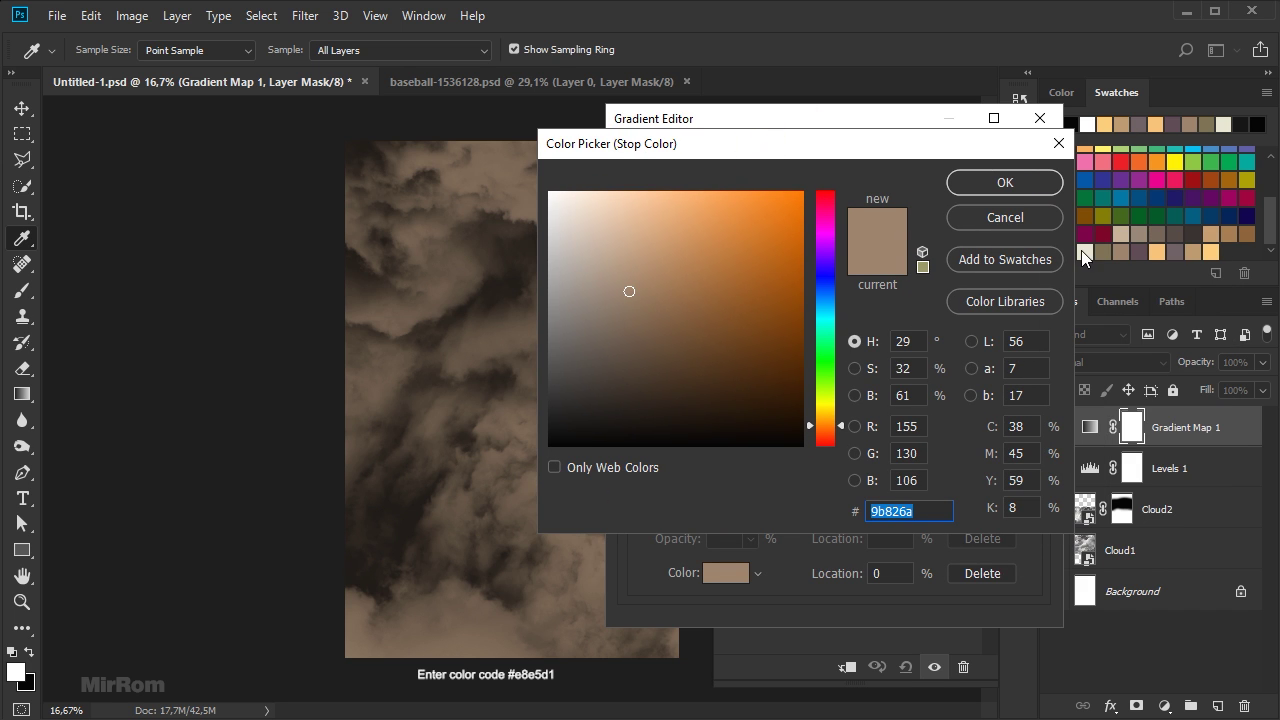
pyautogui.write('e8e5d1')
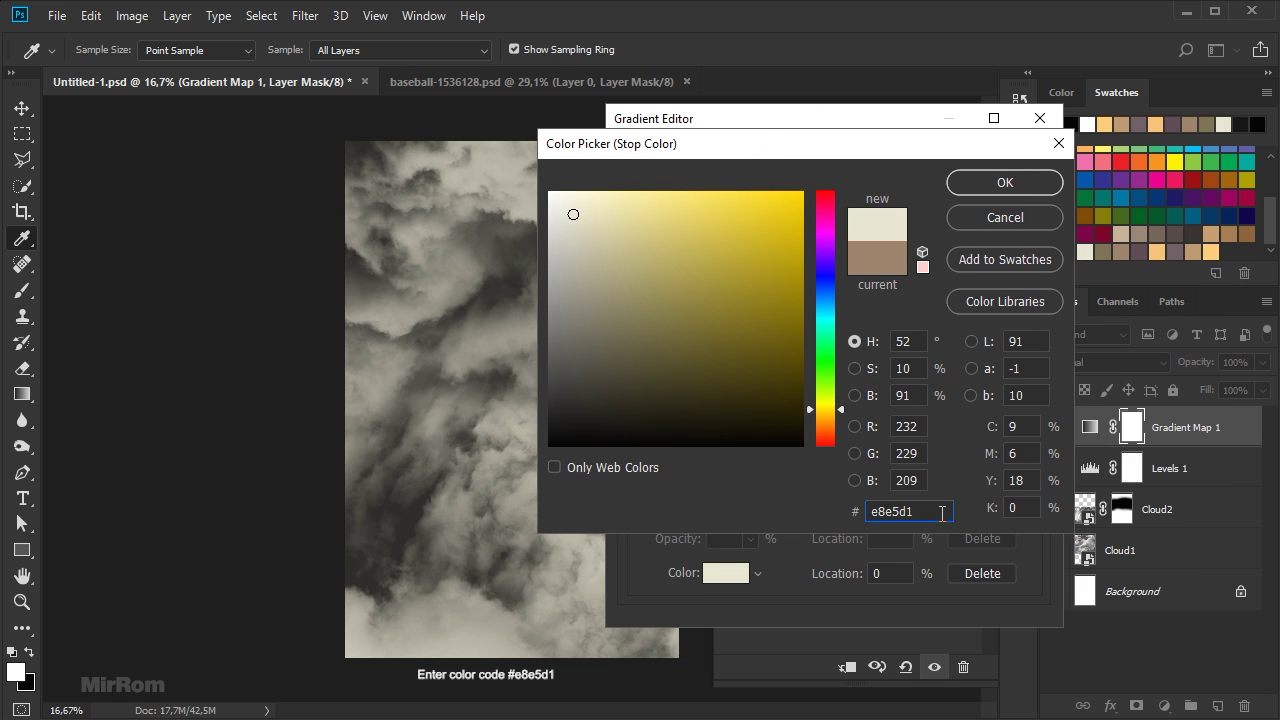
pyautogui.click(998, 184)
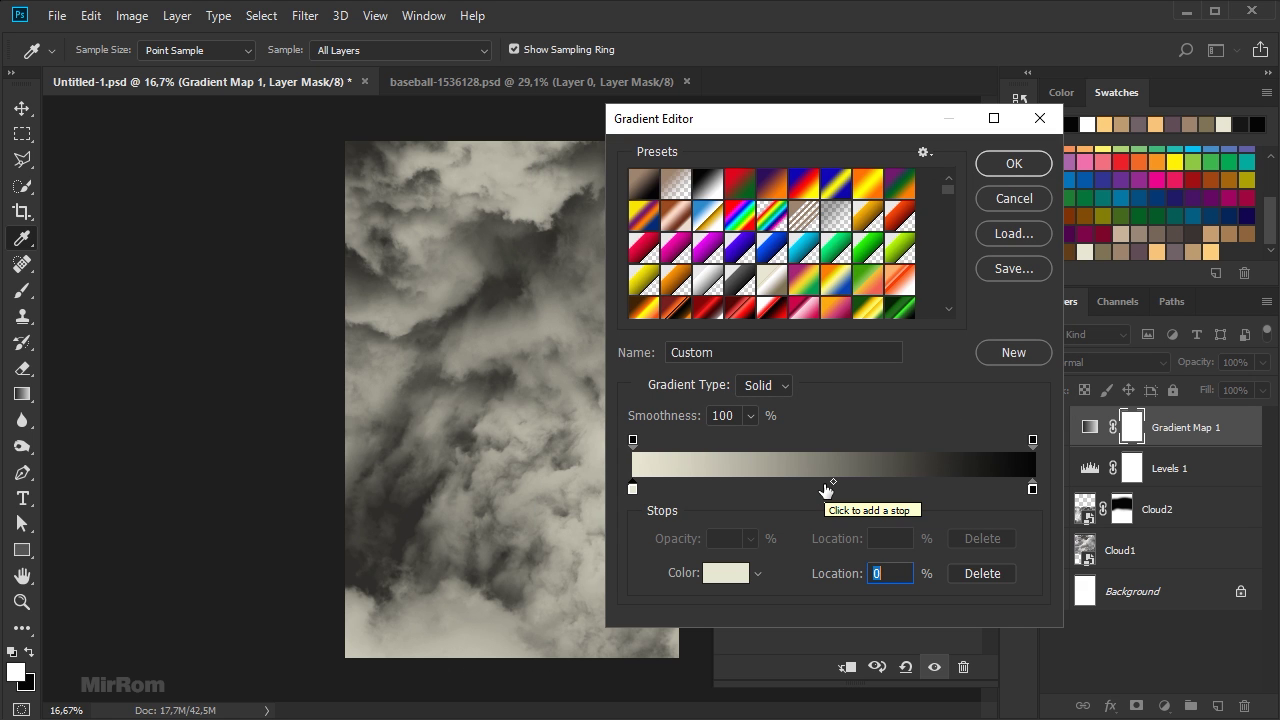
# Add a color stop to the gradient map's gradient, with color #ffffff at location 33%
pyautogui.click(757, 489)
pyautogui.click(735, 578)
pyautogui.write('ffffff')
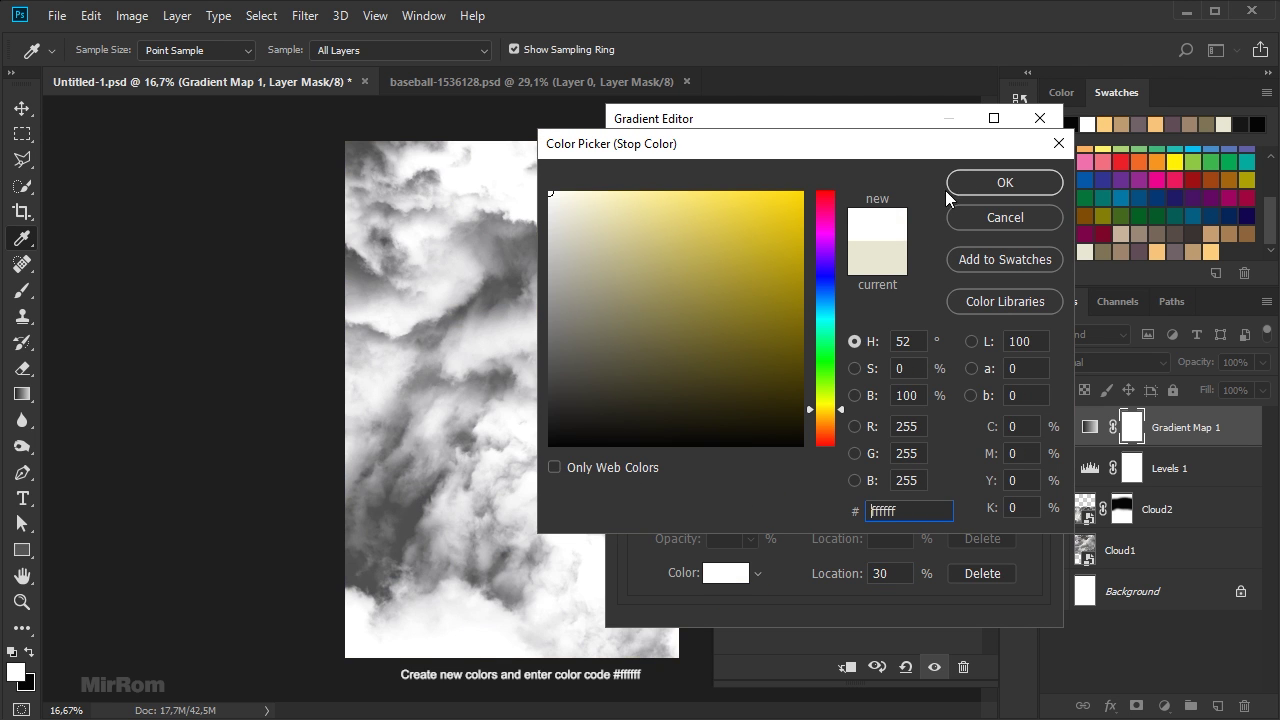
pyautogui.click(1046, 180)
pyautogui.moveTo(756, 490); pyautogui.dragTo(763, 490)
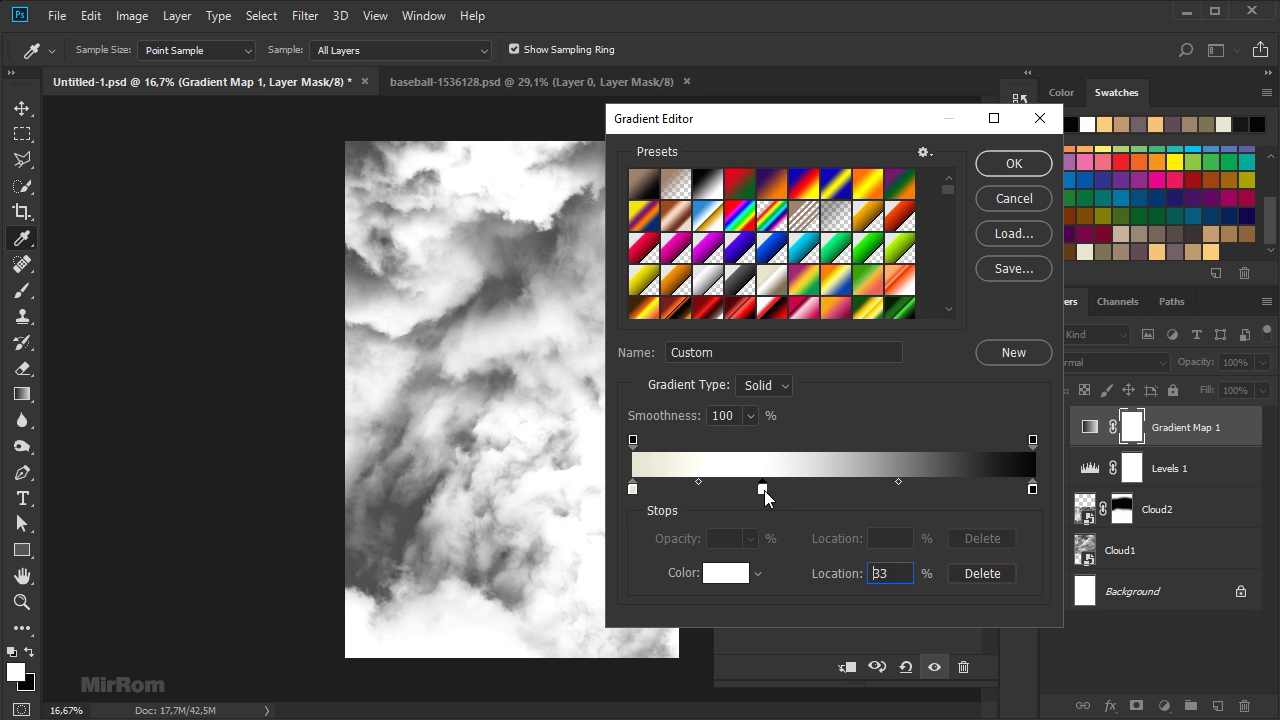
pyautogui.click(910, 576)
# Set the gradient's black end stop to color #7c7051 and move it to location 82%
pyautogui.click(1033, 489)
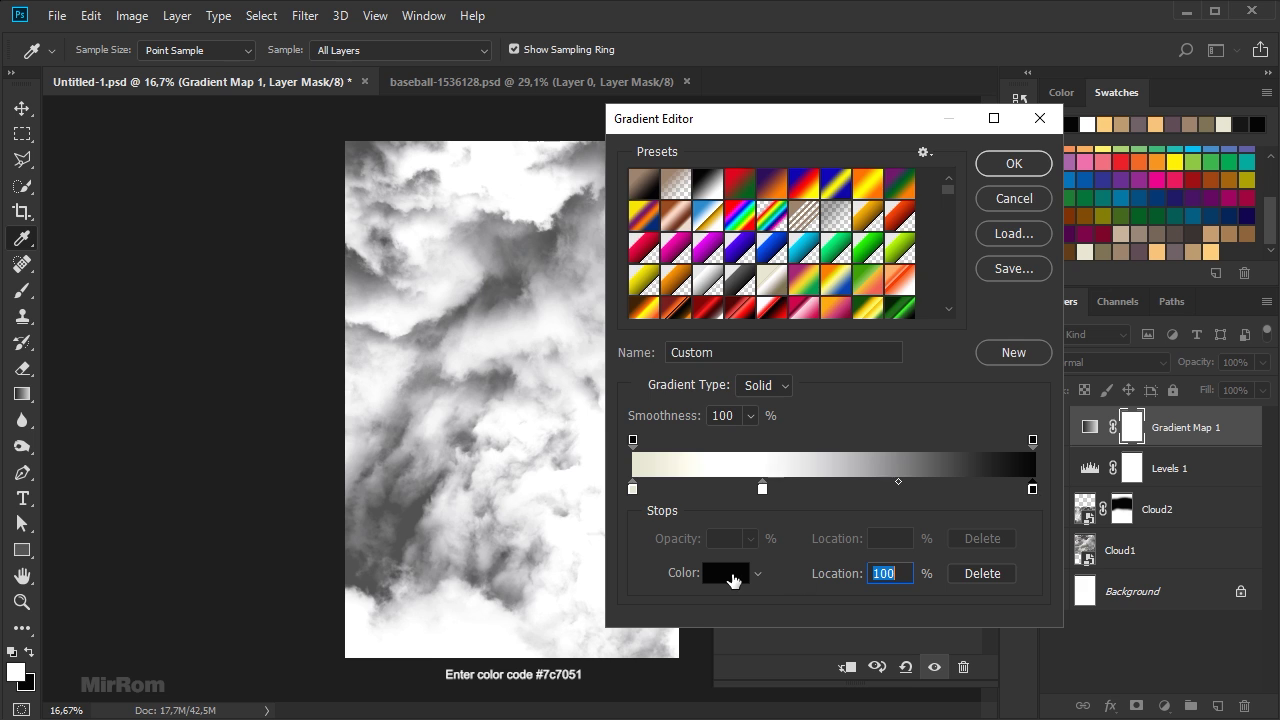
pyautogui.click(723, 576)
pyautogui.write('7c7051')
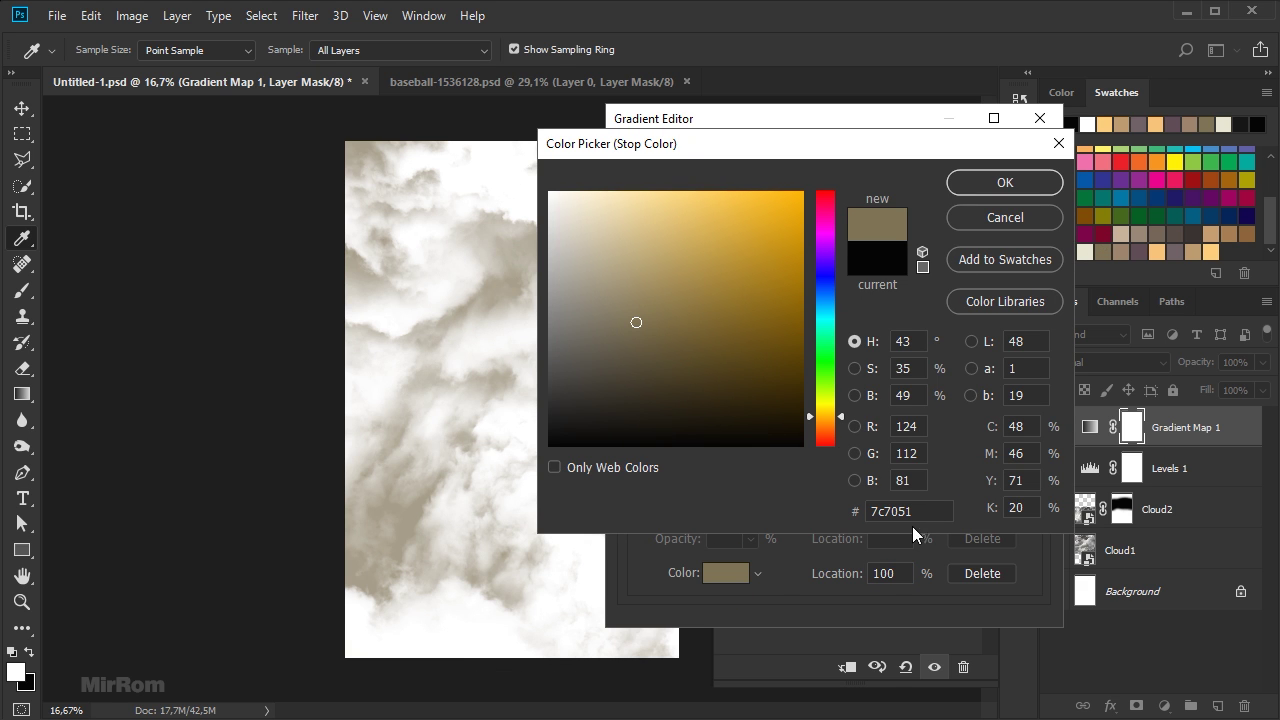
pyautogui.click(1029, 181)
pyautogui.click(1033, 489)
pyautogui.moveTo(1033, 493); pyautogui.dragTo(963, 494)
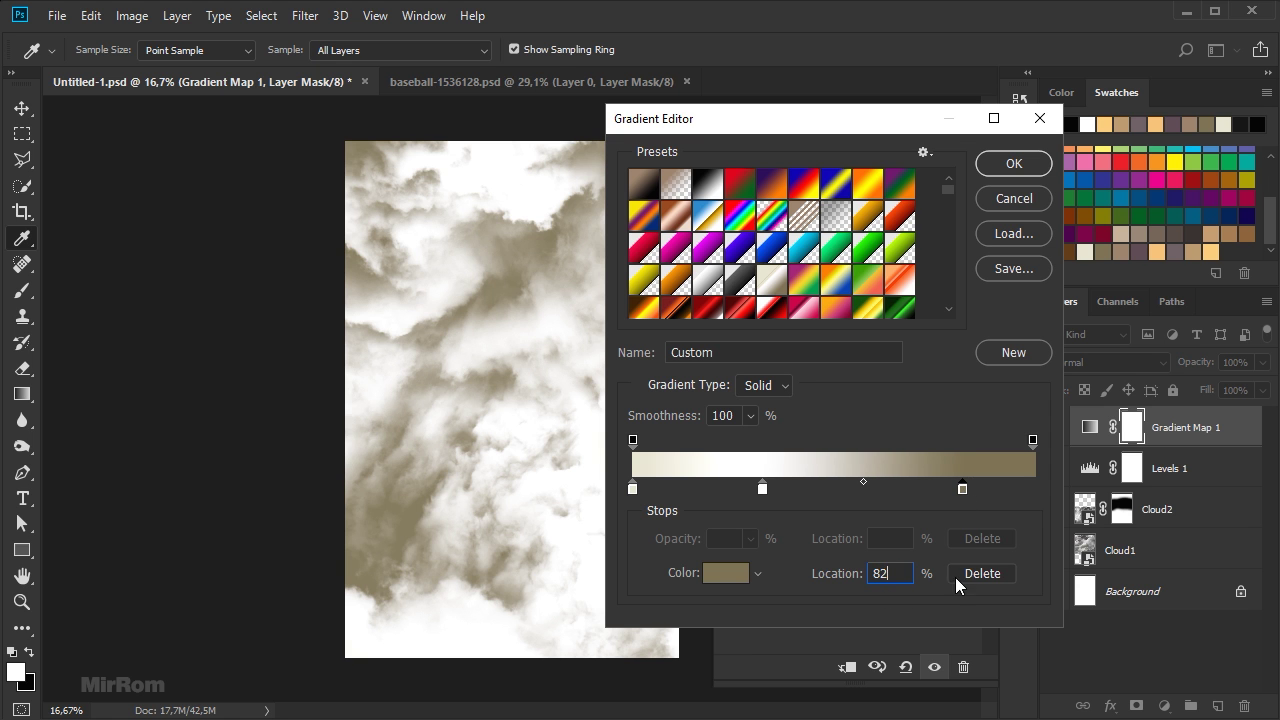
# Review the cream start stop's color and accept the custom gradient for the gradient map
pyautogui.click(632, 489)
pyautogui.click(726, 573)
pyautogui.click(1022, 184)
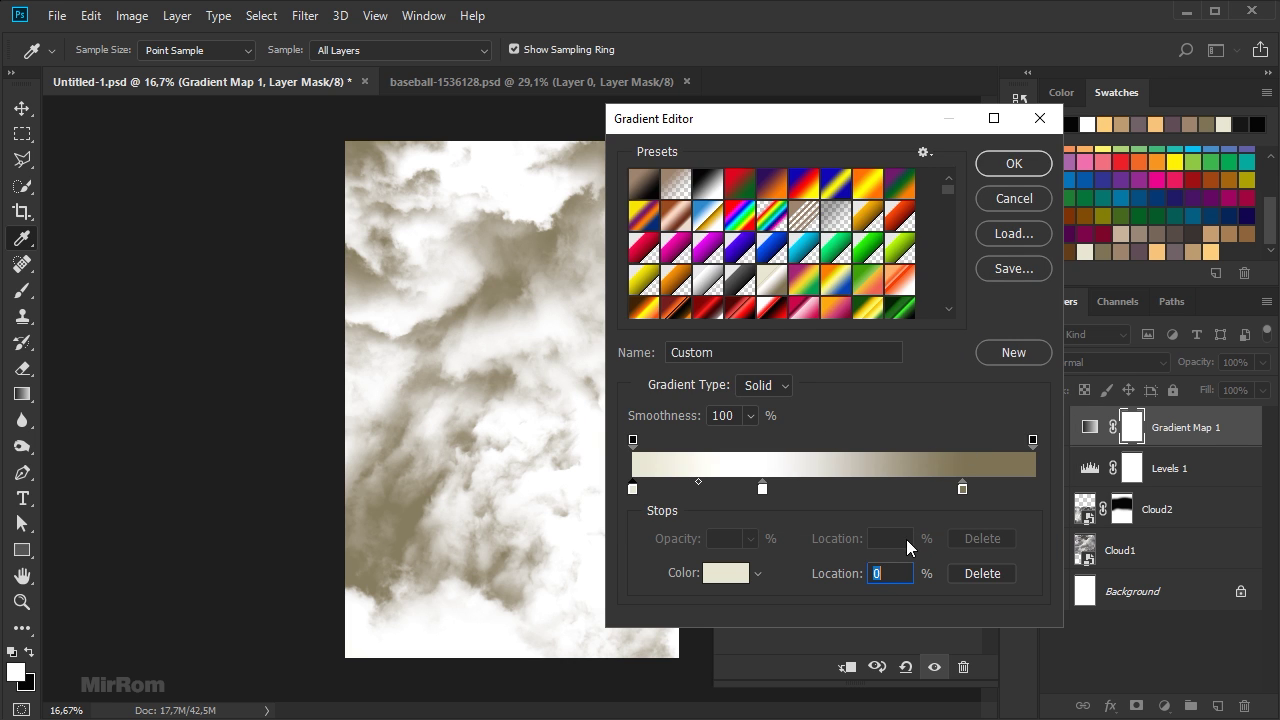
pyautogui.click(1004, 164)
# Set the Gradient Map 1 layer's blending mode to Soft Light and compare the image with and without it
pyautogui.click(1106, 362)
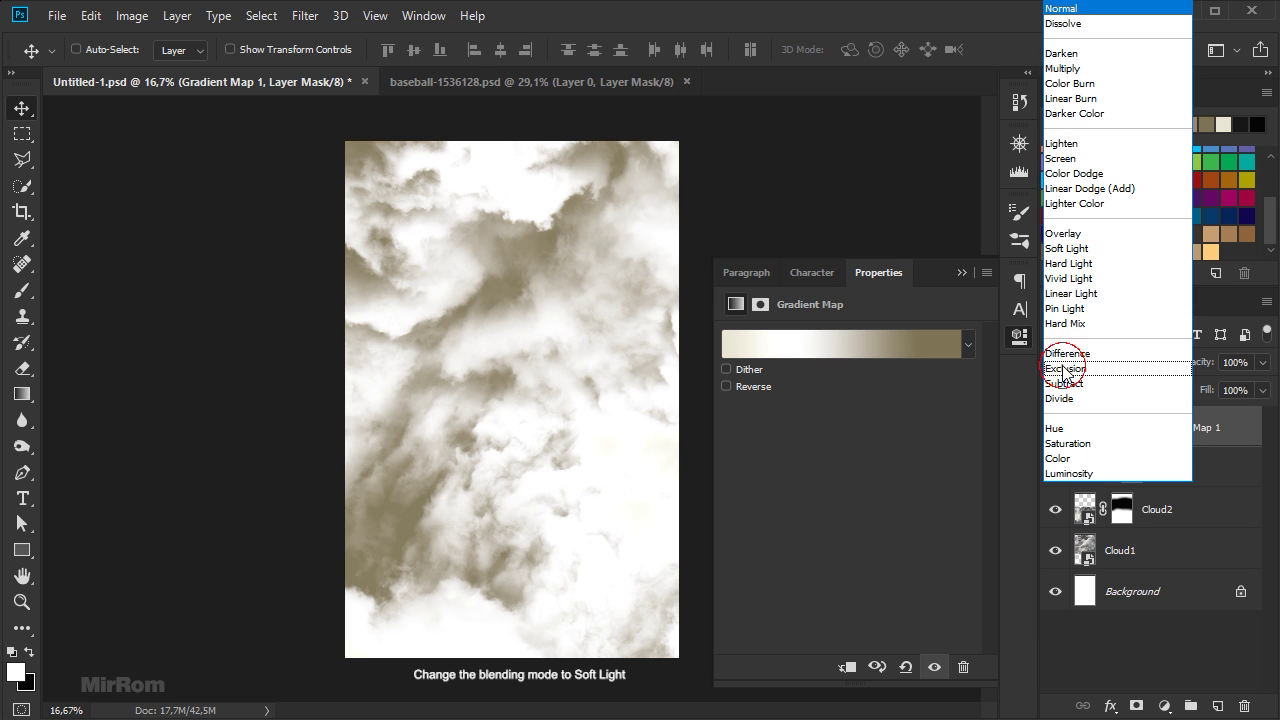
pyautogui.click(1090, 247)
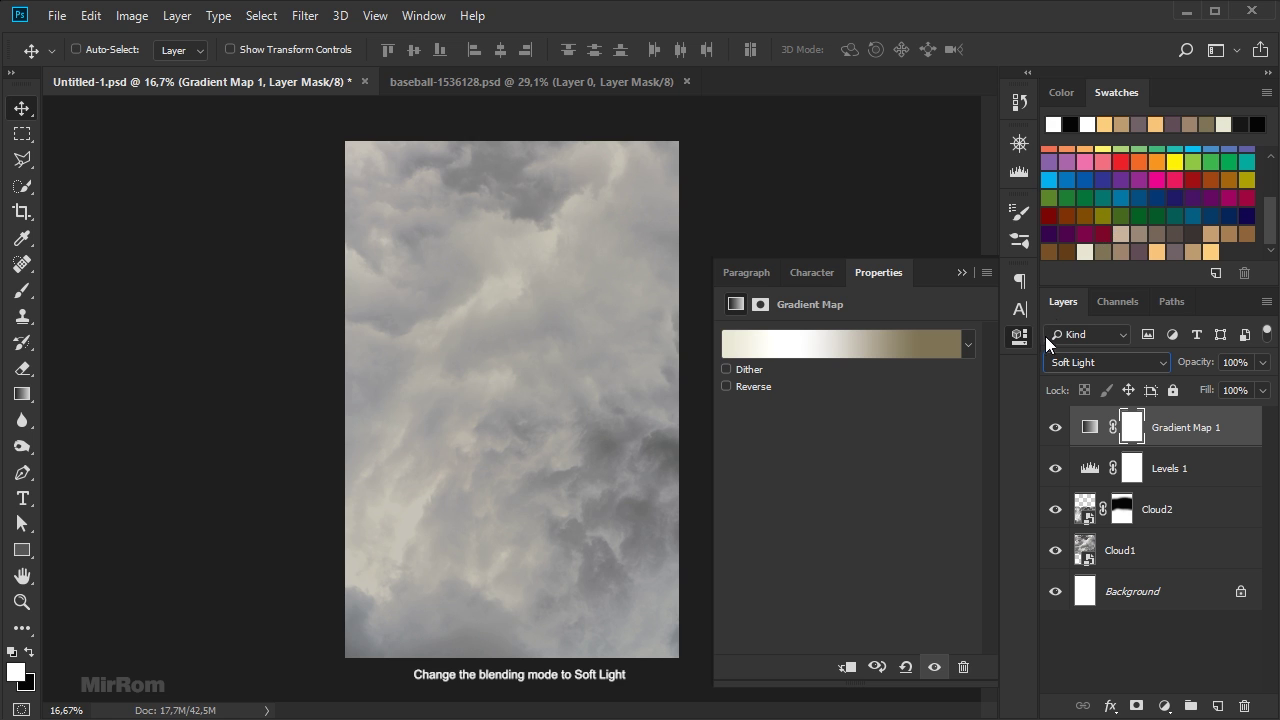
pyautogui.click(959, 273)
pyautogui.click(1054, 427)
pyautogui.click(1054, 427)
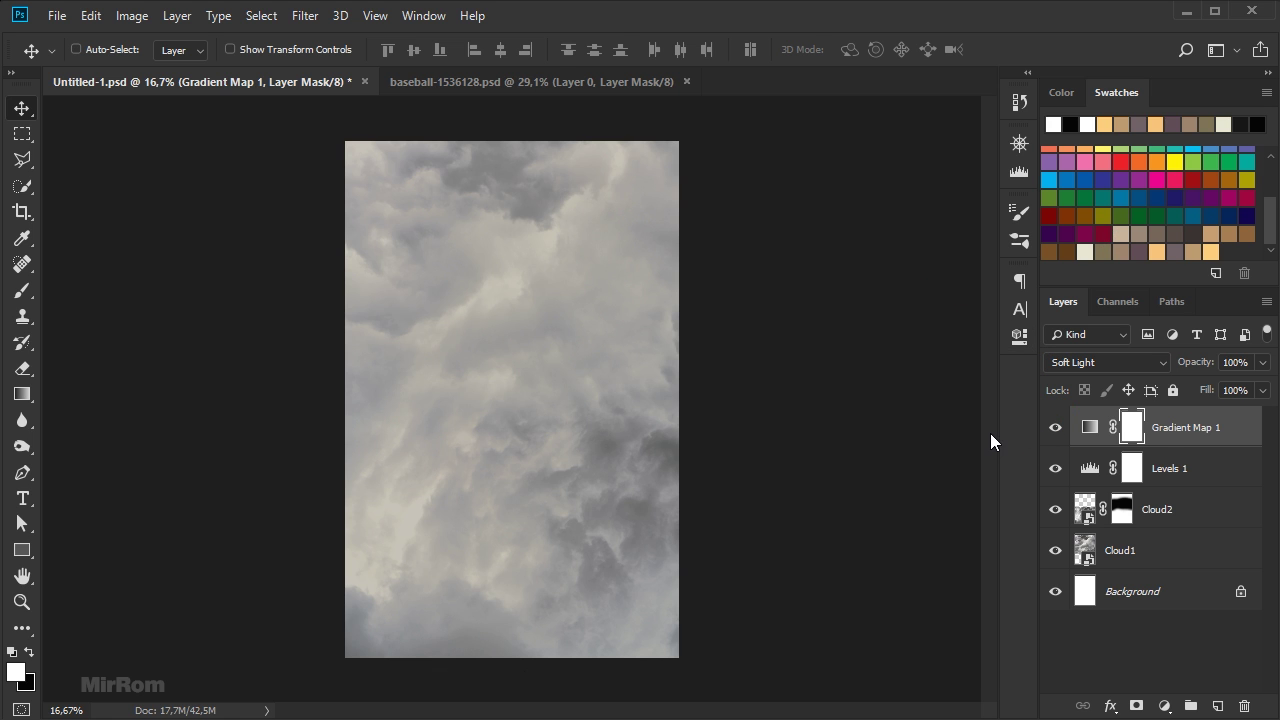
# Add a Gradient fill layer above Gradient Map 1 and set its color-to-transparent gradient's start stop to white
pyautogui.click(1164, 706)
pyautogui.click(1198, 372)
pyautogui.moveTo(876, 183); pyautogui.dragTo(758, 196)
pyautogui.click(760, 238)
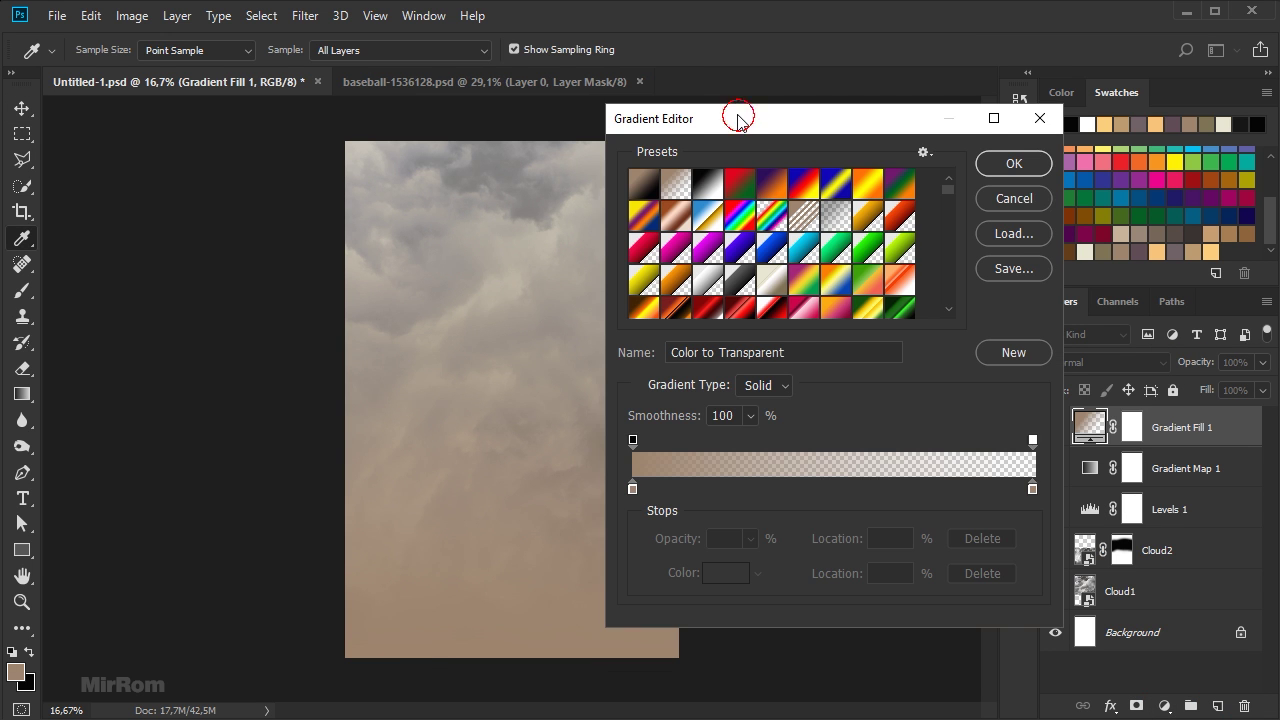
pyautogui.moveTo(740, 128); pyautogui.dragTo(707, 121)
pyautogui.click(600, 482)
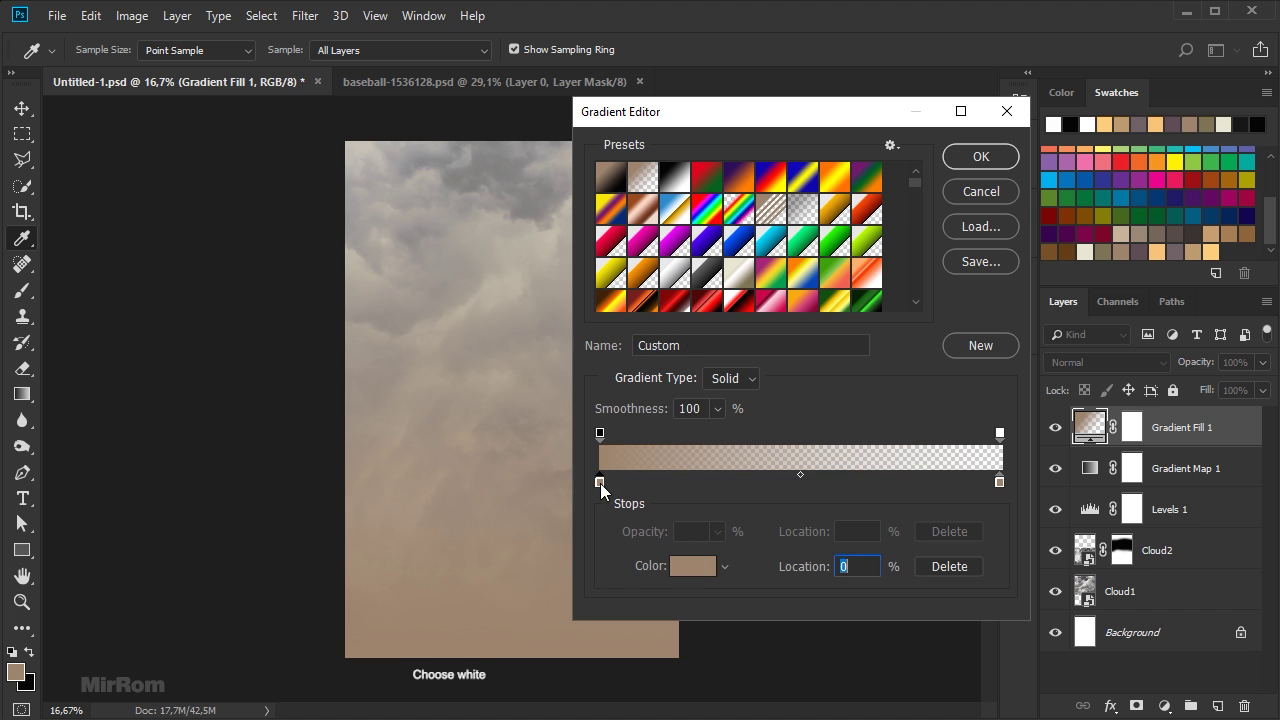
pyautogui.click(693, 566)
pyautogui.moveTo(571, 194); pyautogui.dragTo(530, 179)
pyautogui.click(1005, 182)
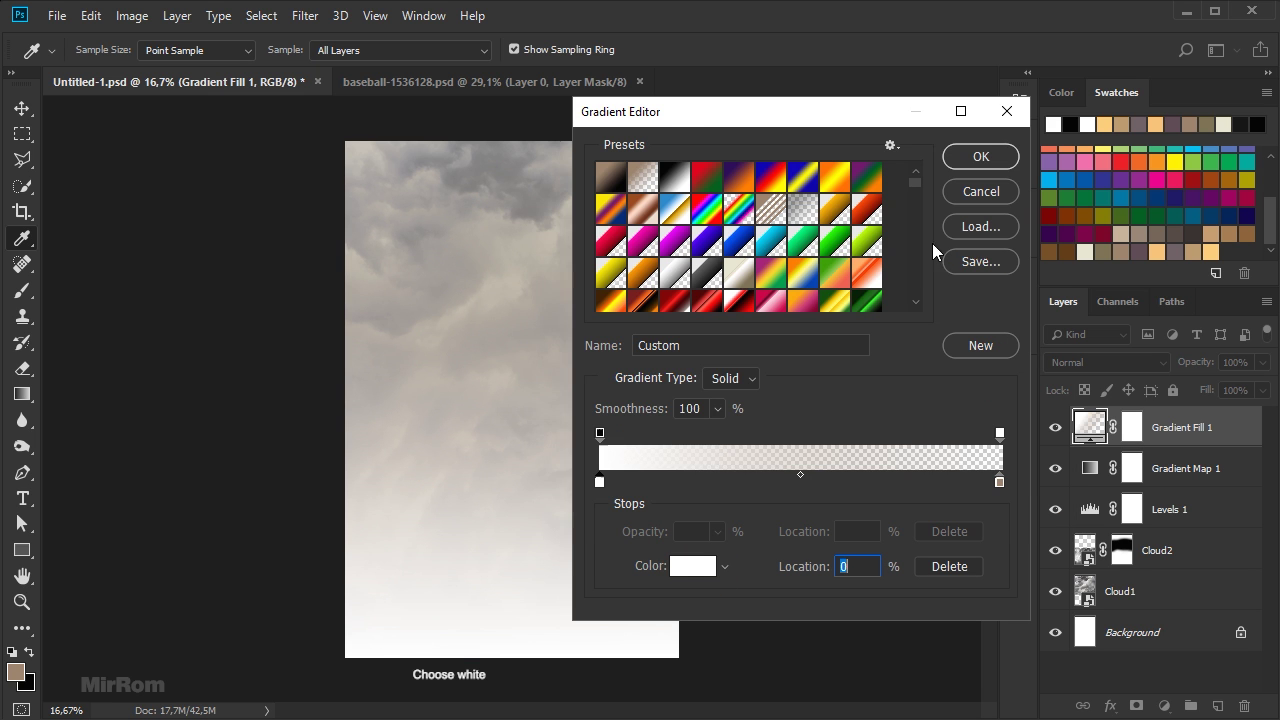
# Keep the gradient's end stop at color #9b826a with 0% opacity and accept the gradient
pyautogui.click(999, 482)
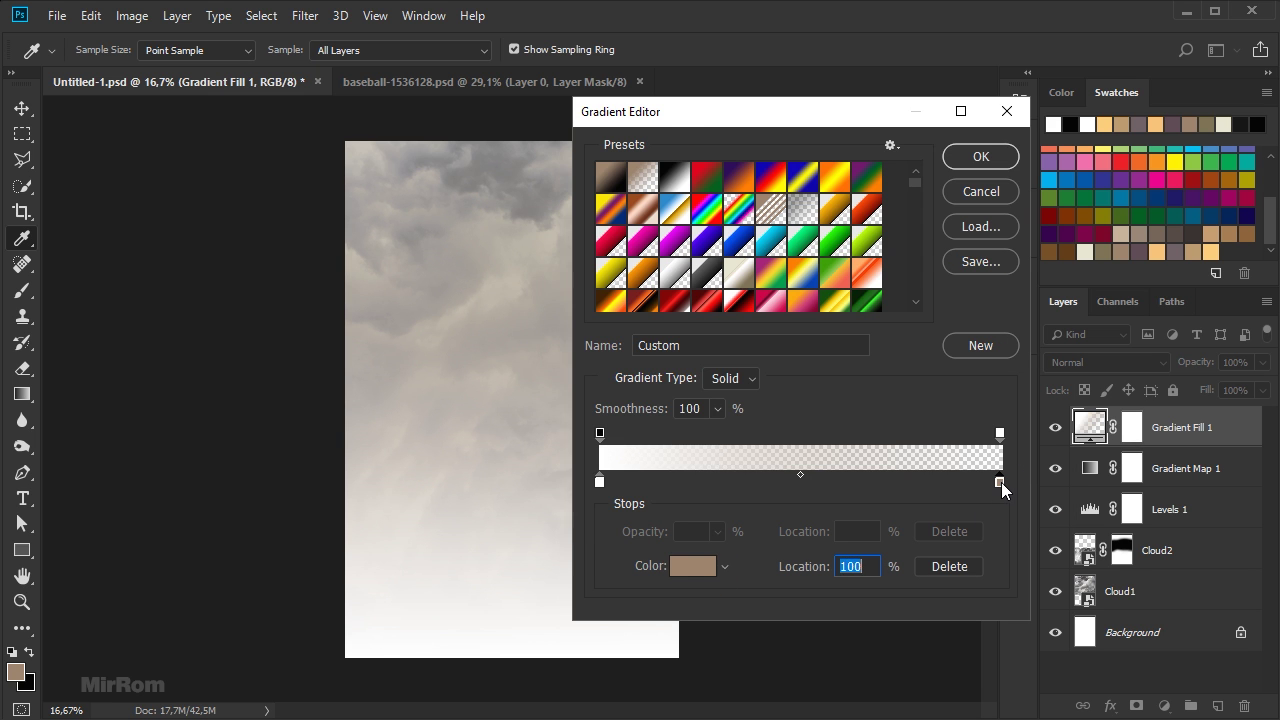
pyautogui.click(697, 568)
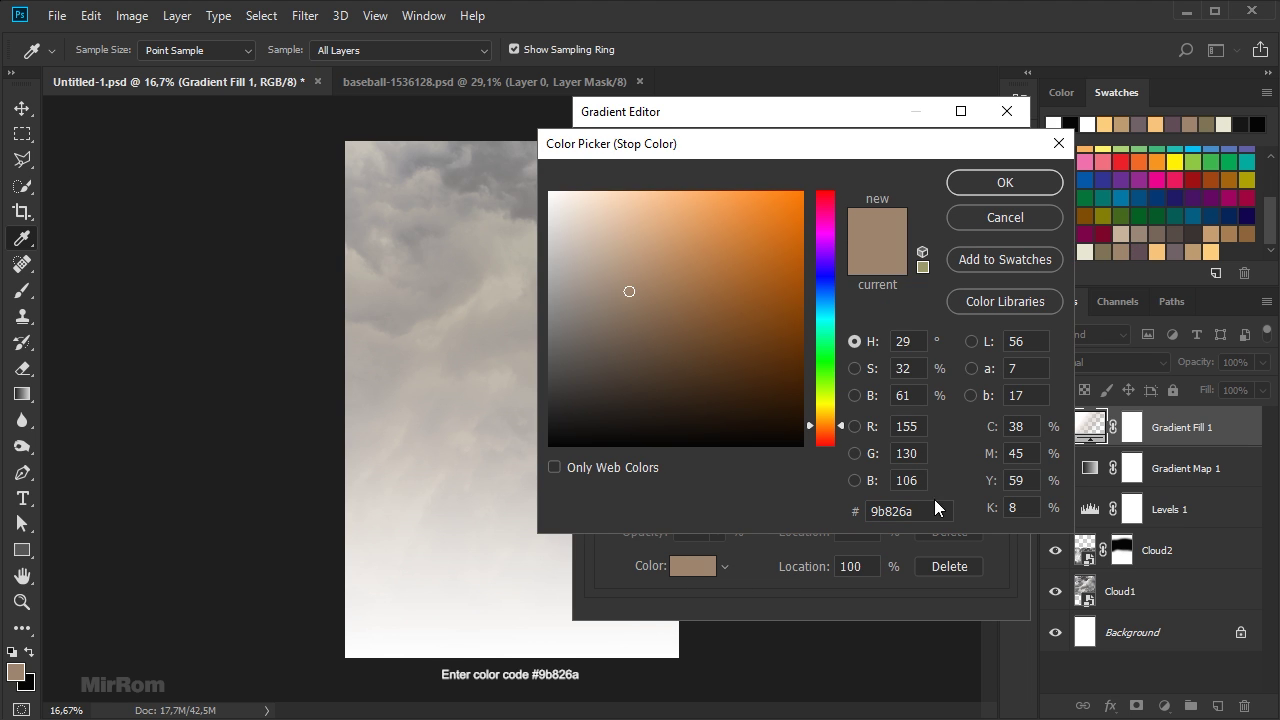
pyautogui.click(978, 190)
pyautogui.click(999, 434)
pyautogui.moveTo(717, 540); pyautogui.dragTo(717, 558)
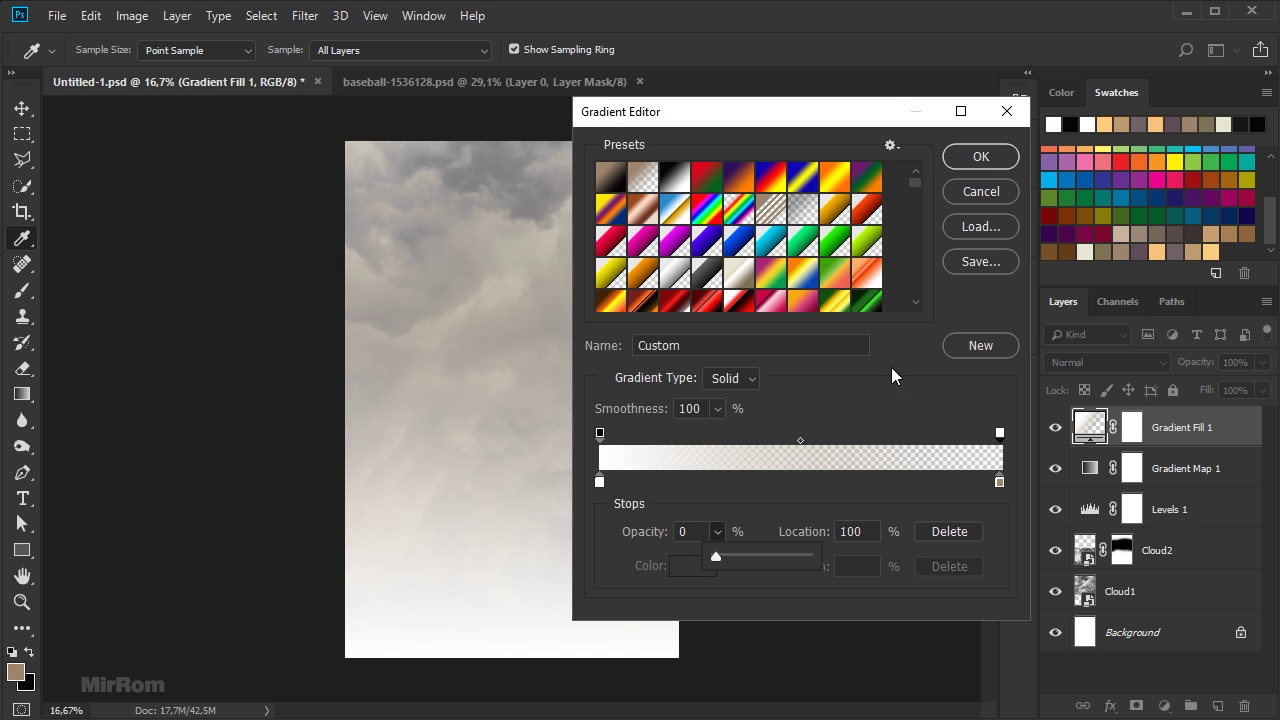
pyautogui.click(981, 157)
# Change the gradient fill's style to Radial and move its glow up to the upper middle of the sky
pyautogui.click(787, 272)
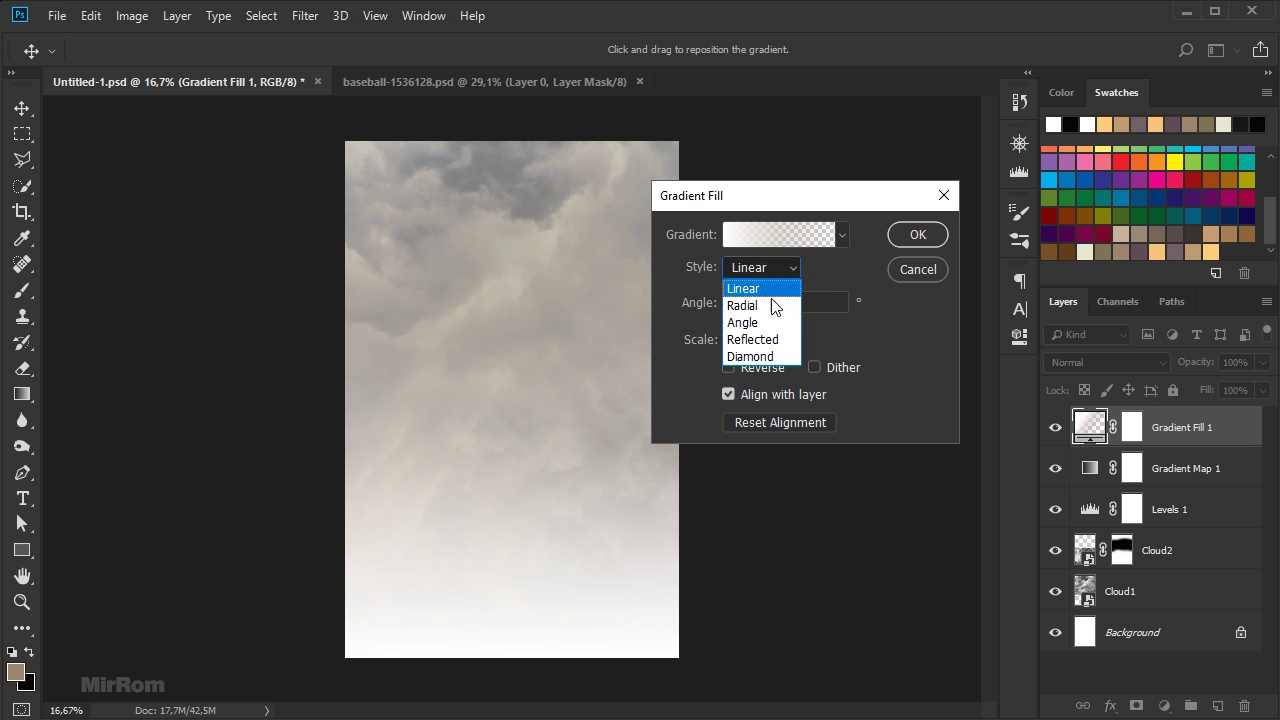
pyautogui.click(773, 302)
pyautogui.moveTo(523, 397); pyautogui.dragTo(528, 306)
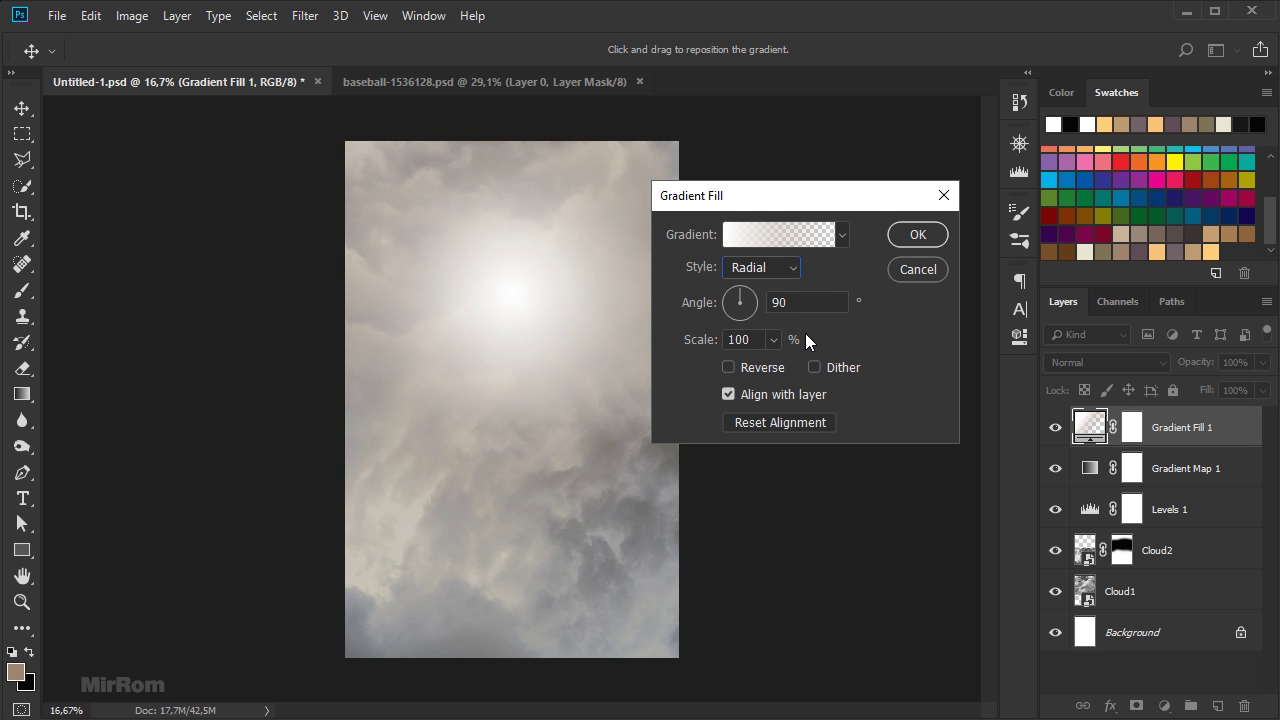
# Set the gradient fill's scale to 121% and the Gradient Fill 1 layer's blending mode to Soft Light
pyautogui.click(771, 340)
pyautogui.moveTo(774, 366); pyautogui.dragTo(759, 342)
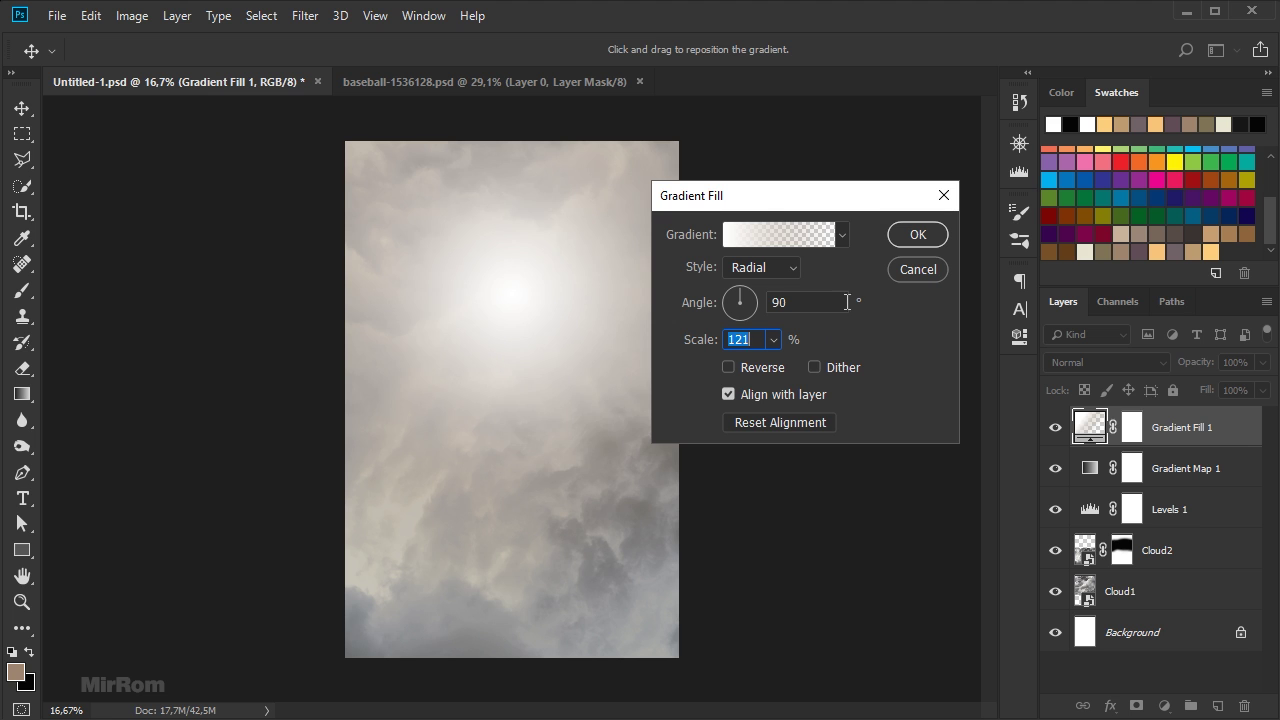
pyautogui.click(917, 236)
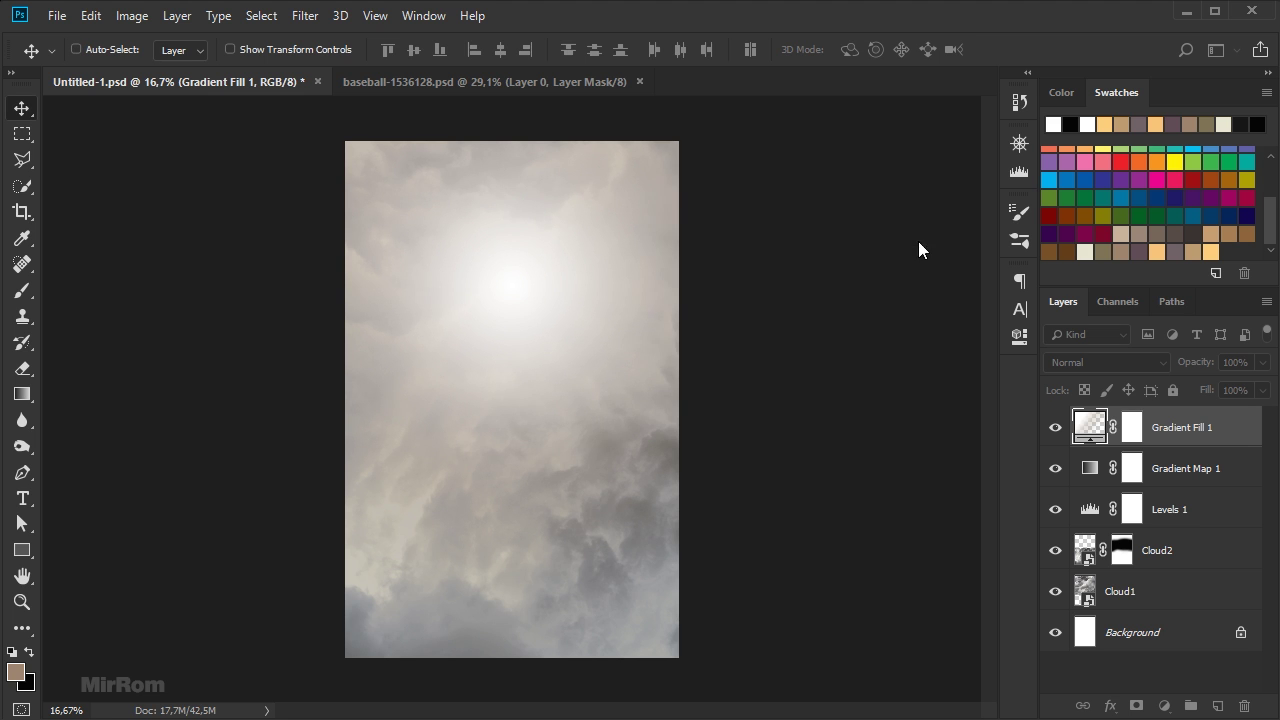
pyautogui.click(1160, 366)
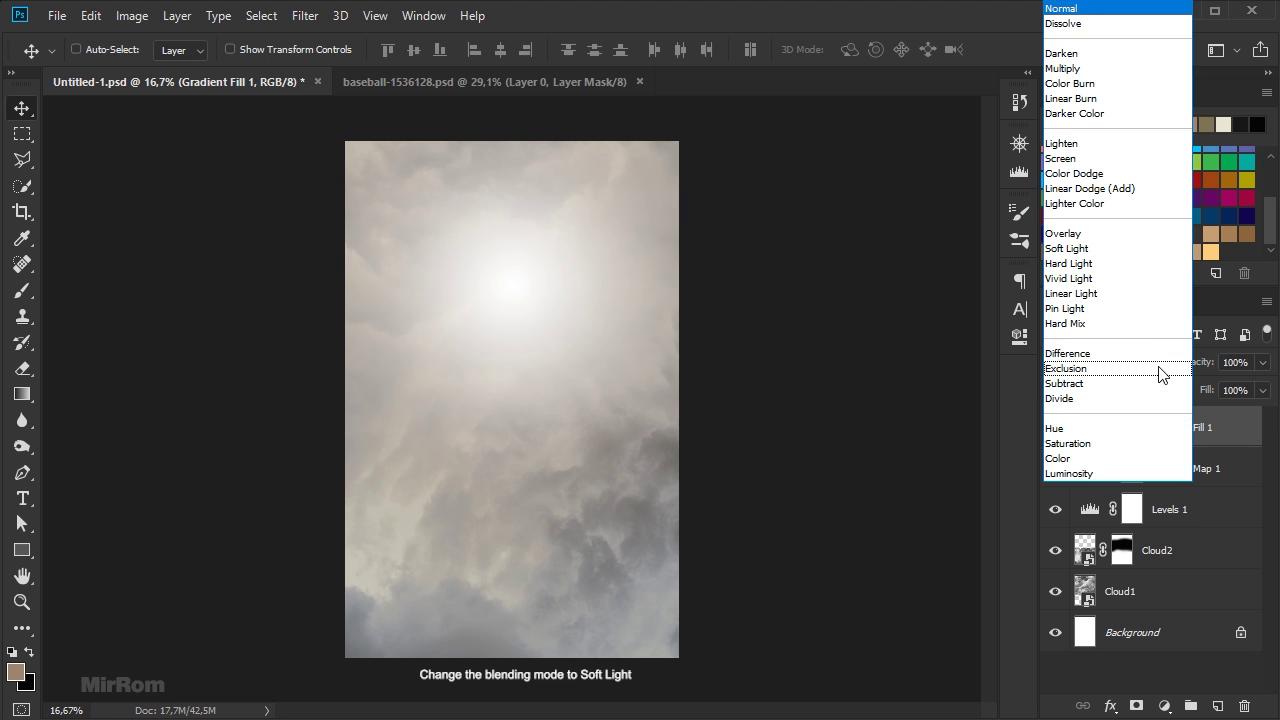
pyautogui.click(1108, 259)
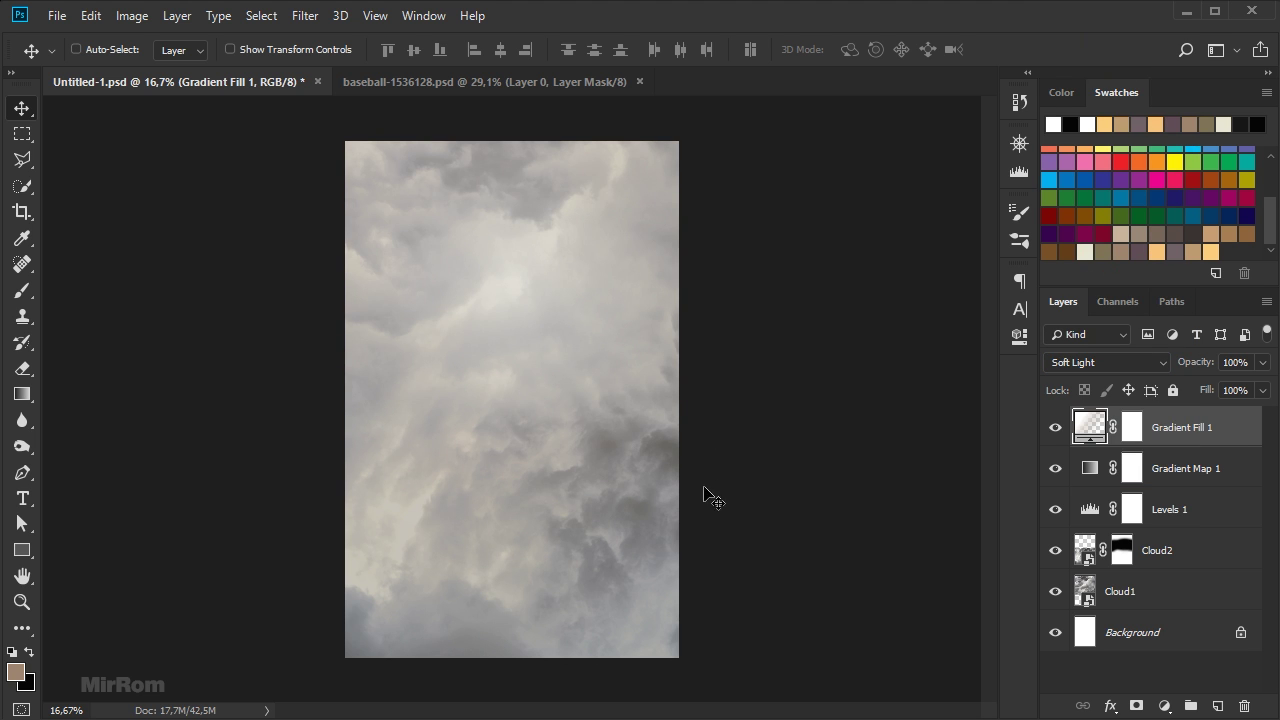
# Open the baseball photo Ball.jpg as a new document
pyautogui.click(57, 16)
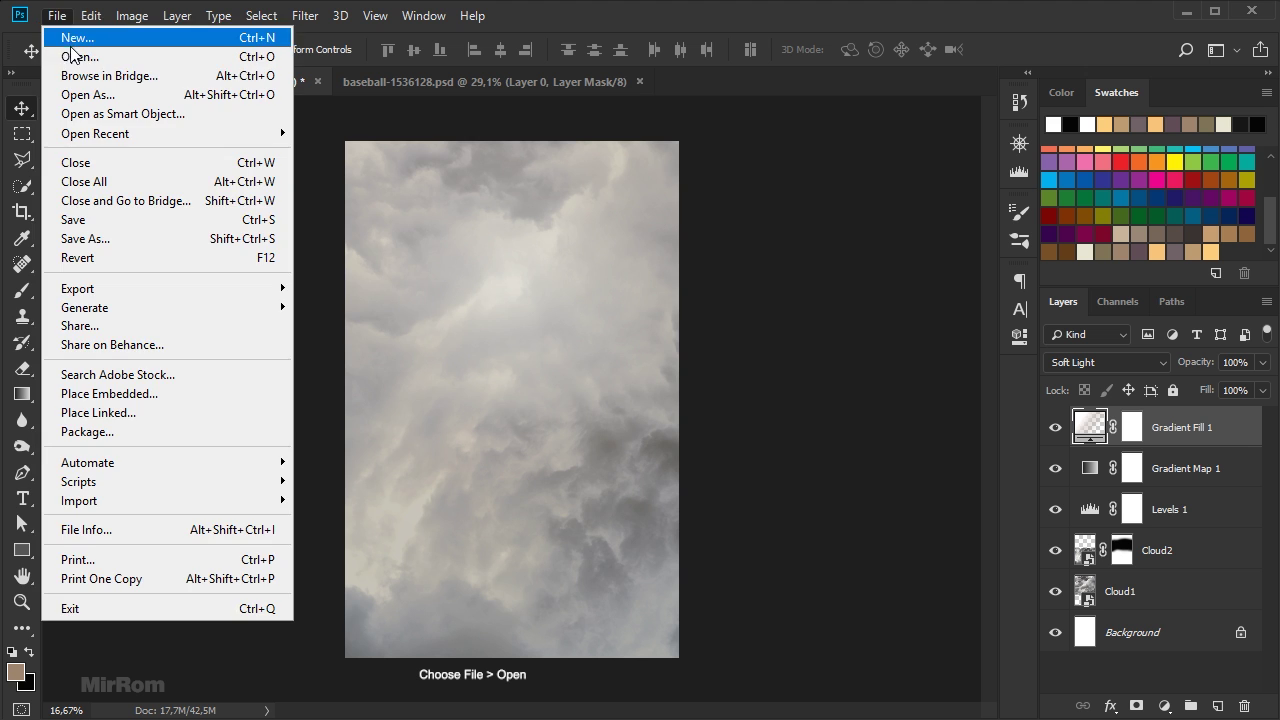
pyautogui.click(63, 54)
pyautogui.doubleClick(238, 163)
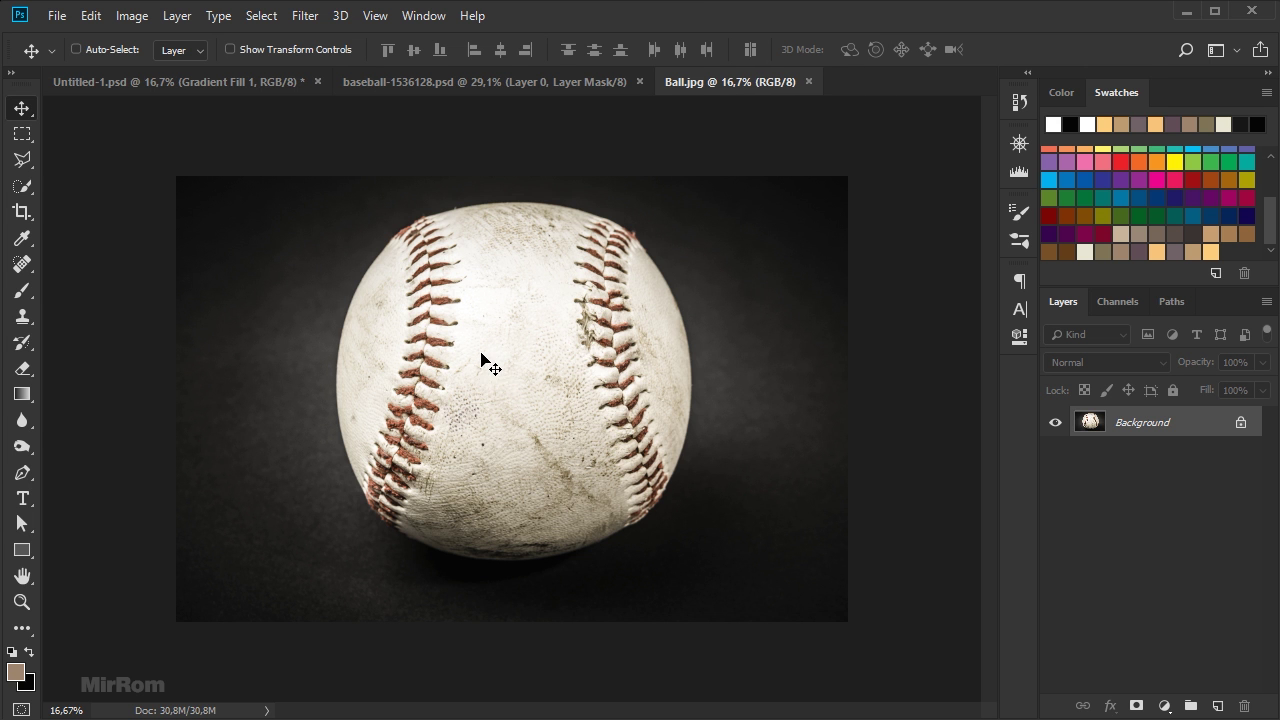
# Select the whole baseball, including both seams and its lower edges, with the Quick Selection Tool at brush size 40
pyautogui.click(28, 190)
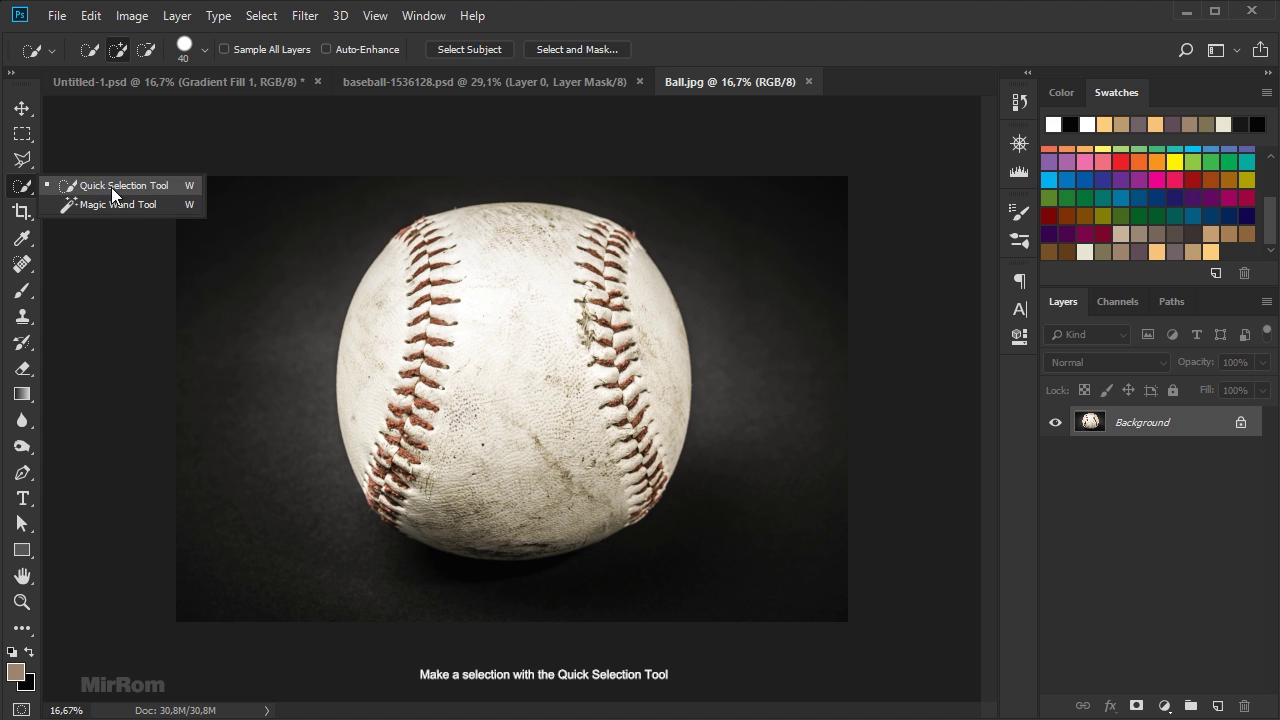
pyautogui.click(111, 187)
pyautogui.moveTo(460, 278)
pyautogui.mouseDown()
pyautogui.moveTo(507, 312)
pyautogui.moveTo(613, 340)
pyautogui.moveTo(637, 376)
pyautogui.moveTo(590, 462)
pyautogui.moveTo(502, 494)
pyautogui.moveTo(595, 503)
pyautogui.mouseUp()
pyautogui.moveTo(560, 543); pyautogui.dragTo(428, 520)
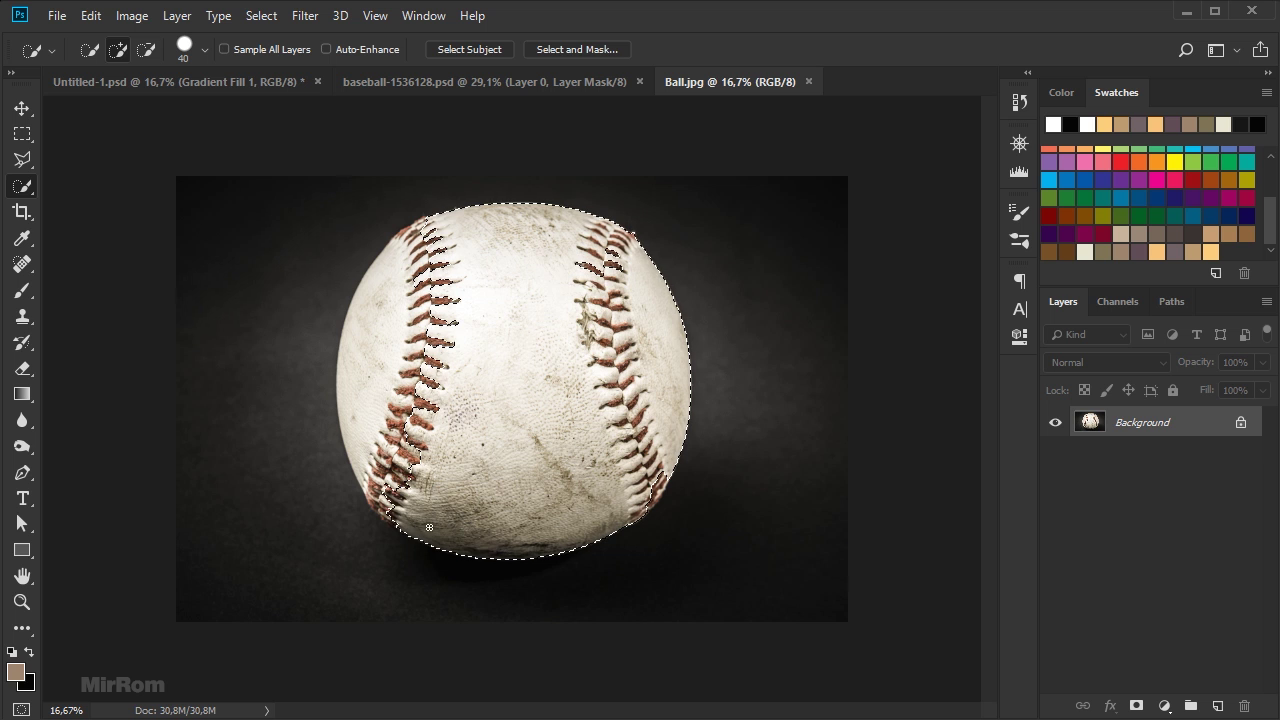
pyautogui.moveTo(372, 428)
pyautogui.mouseDown()
pyautogui.moveTo(381, 365)
pyautogui.moveTo(431, 264)
pyautogui.mouseUp()
pyautogui.moveTo(469, 220); pyautogui.dragTo(608, 262)
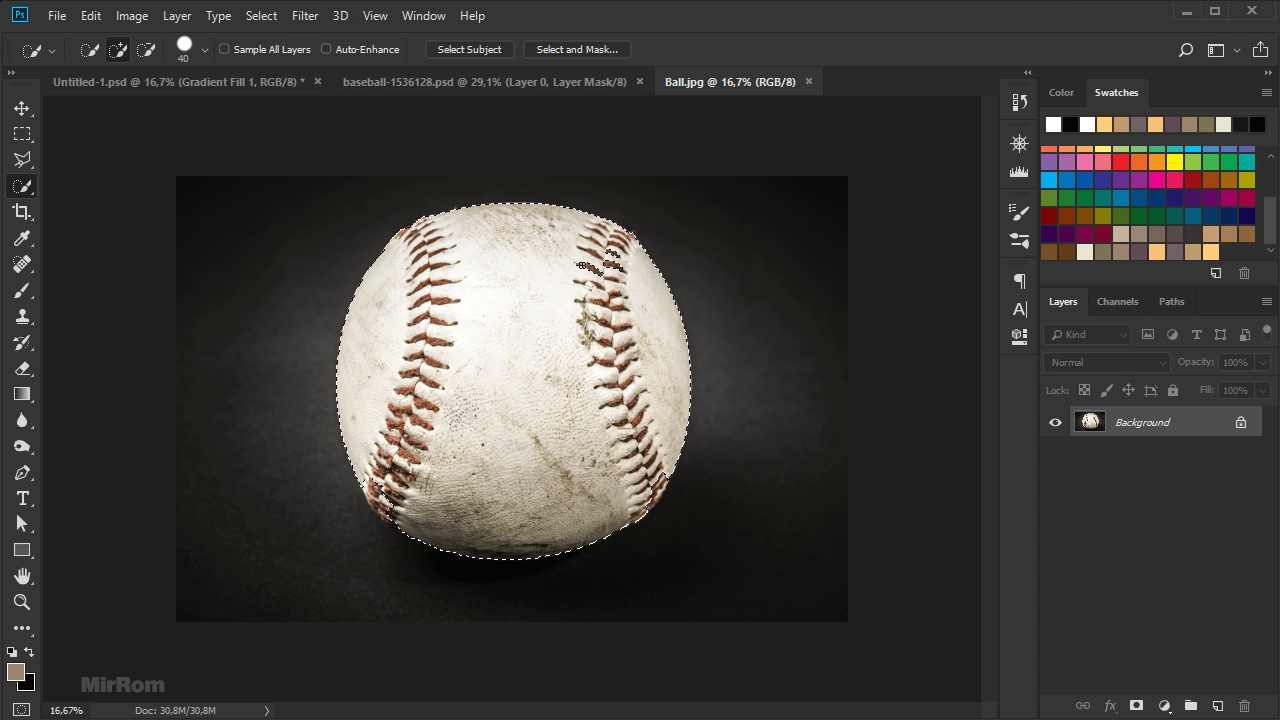
pyautogui.click(387, 514)
pyautogui.click(649, 512)
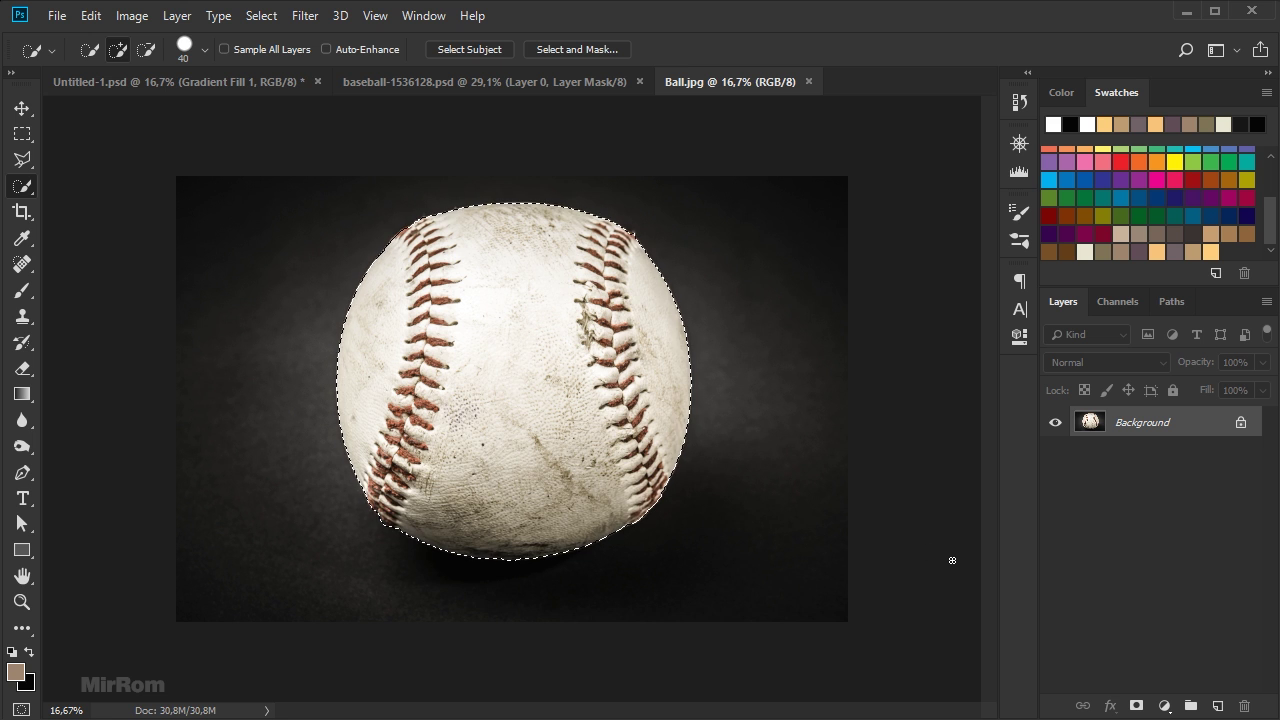
# Refine the baseball selection in Select and Mask with Shift Edge -11% and Smooth 10, and mask out the photo's background
pyautogui.click(582, 49)
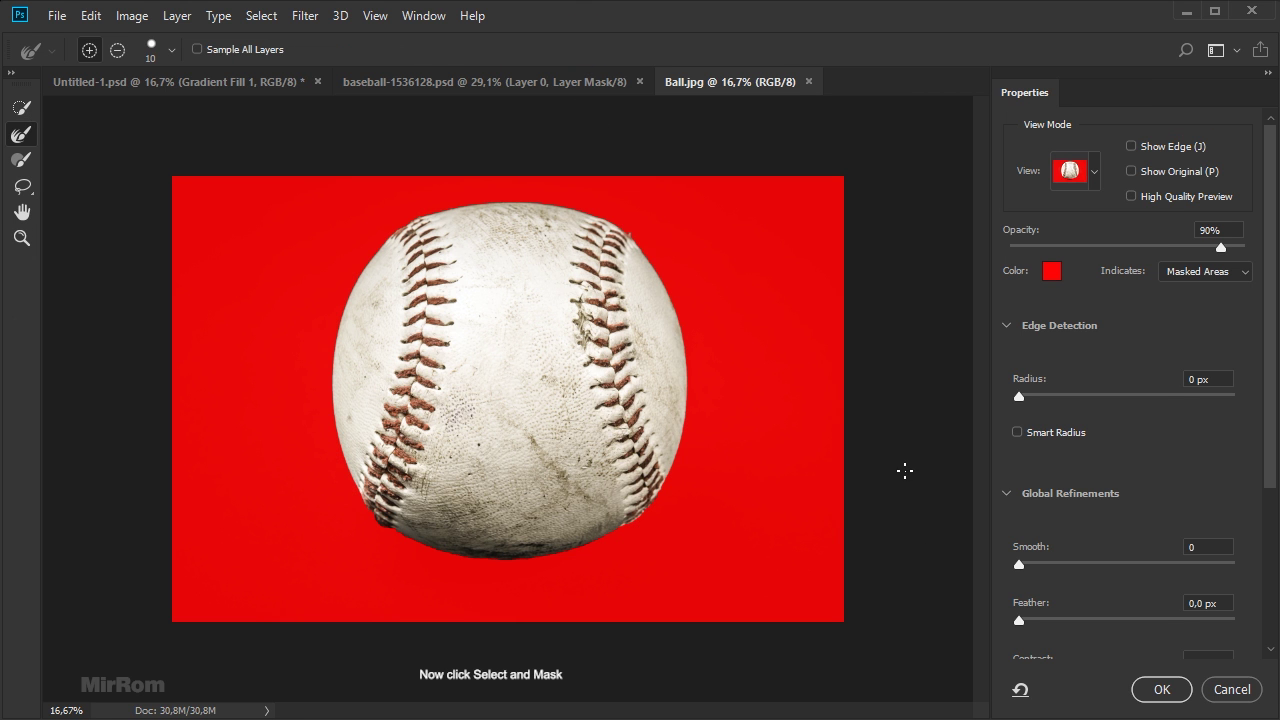
pyautogui.scroll(-5, 1130, 400)
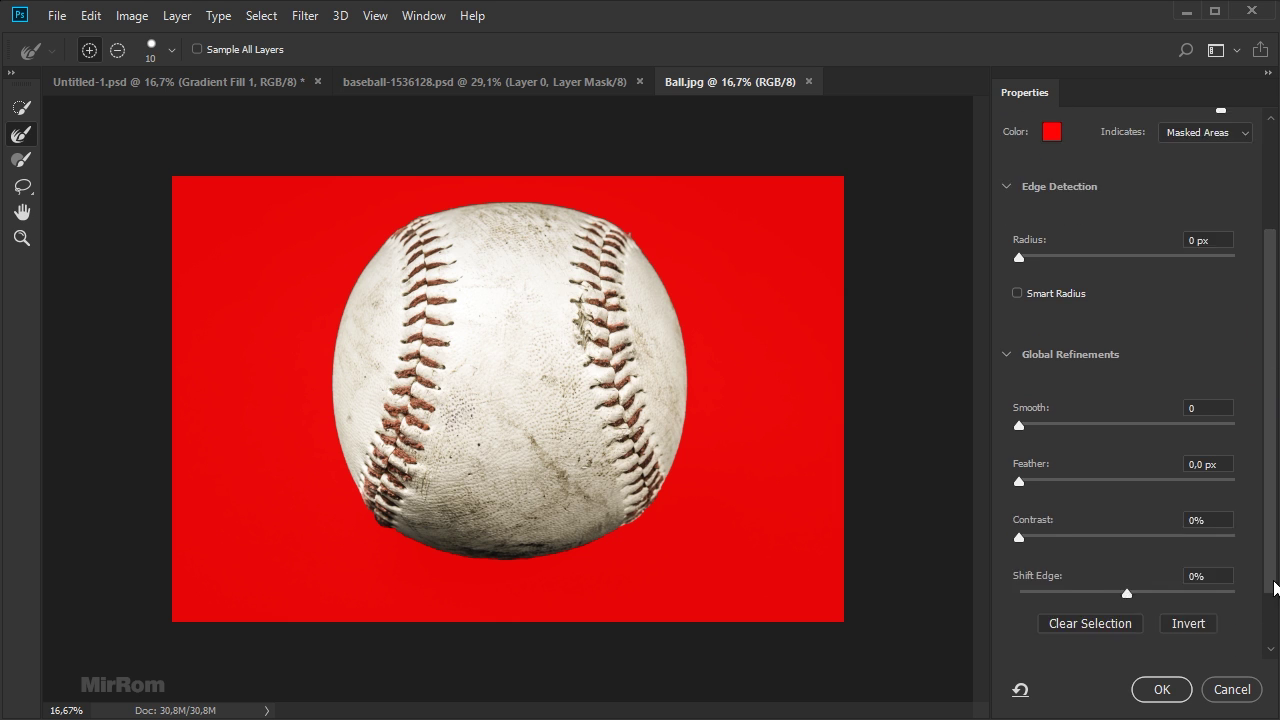
pyautogui.moveTo(1127, 497); pyautogui.dragTo(1115, 498)
pyautogui.moveTo(1022, 328); pyautogui.dragTo(1045, 329)
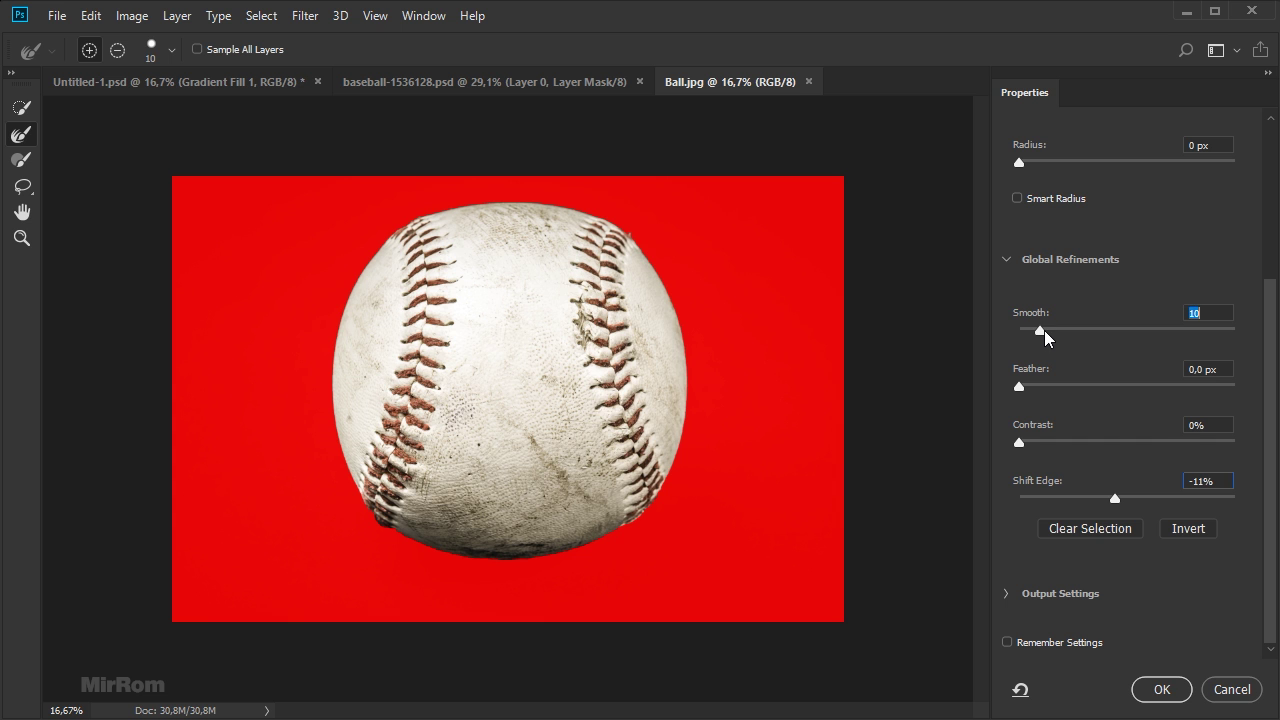
pyautogui.click(1155, 688)
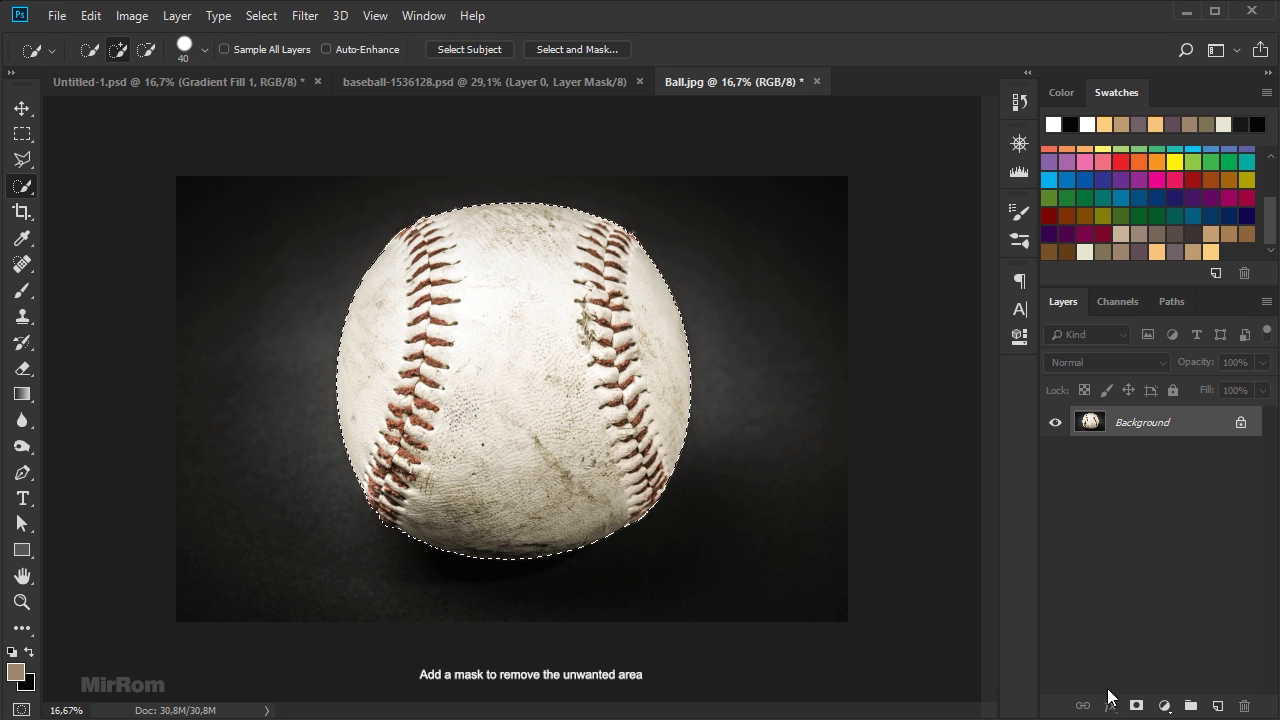
pyautogui.click(1136, 706)
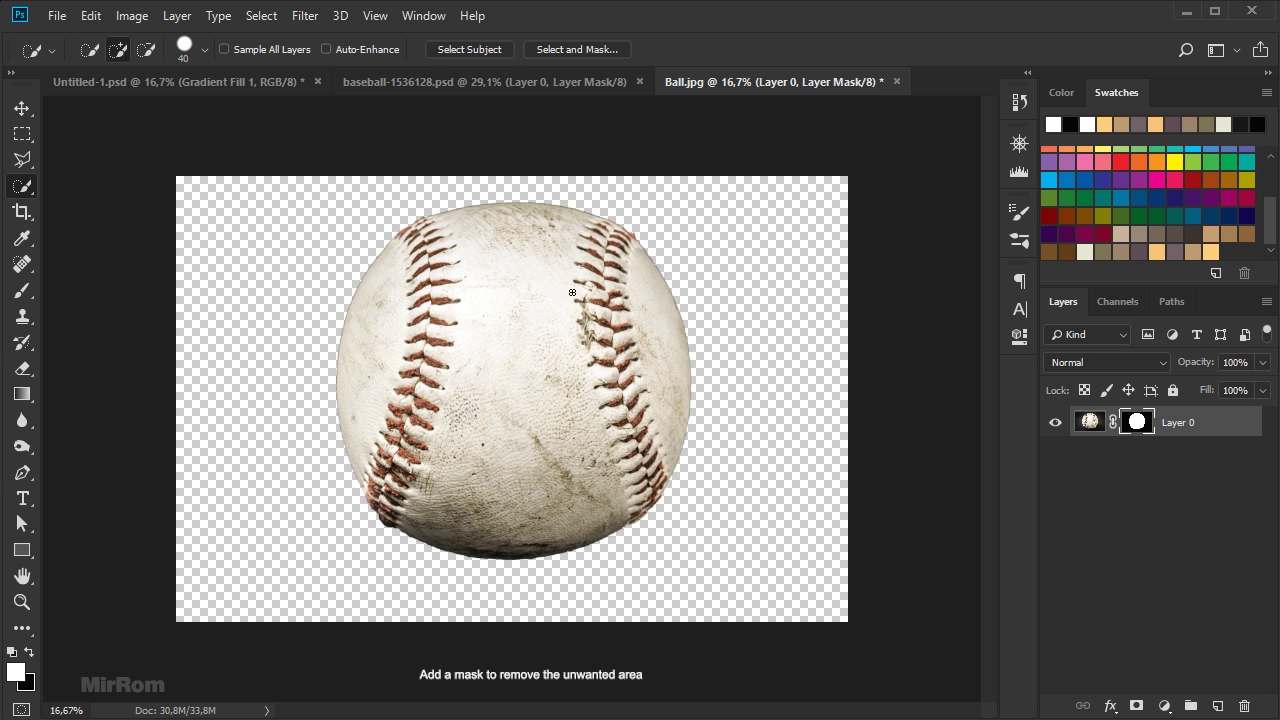
# Move the masked baseball layer into the Untitled-1.psd composite and close Ball.jpg without saving
pyautogui.press('v')
pyautogui.moveTo(537, 303)
pyautogui.mouseDown()
pyautogui.moveTo(391, 209)
pyautogui.moveTo(253, 88)
pyautogui.moveTo(491, 323)
pyautogui.moveTo(541, 447)
pyautogui.mouseUp()
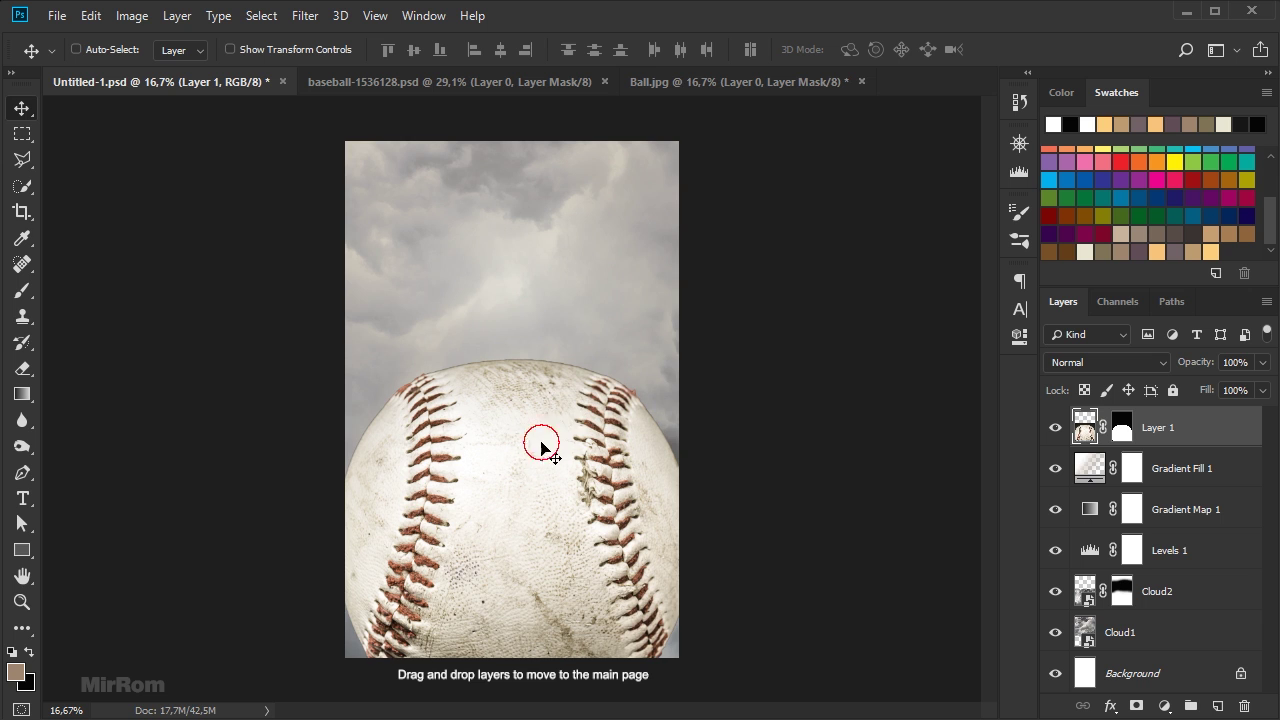
pyautogui.click(861, 81)
pyautogui.click(669, 291)
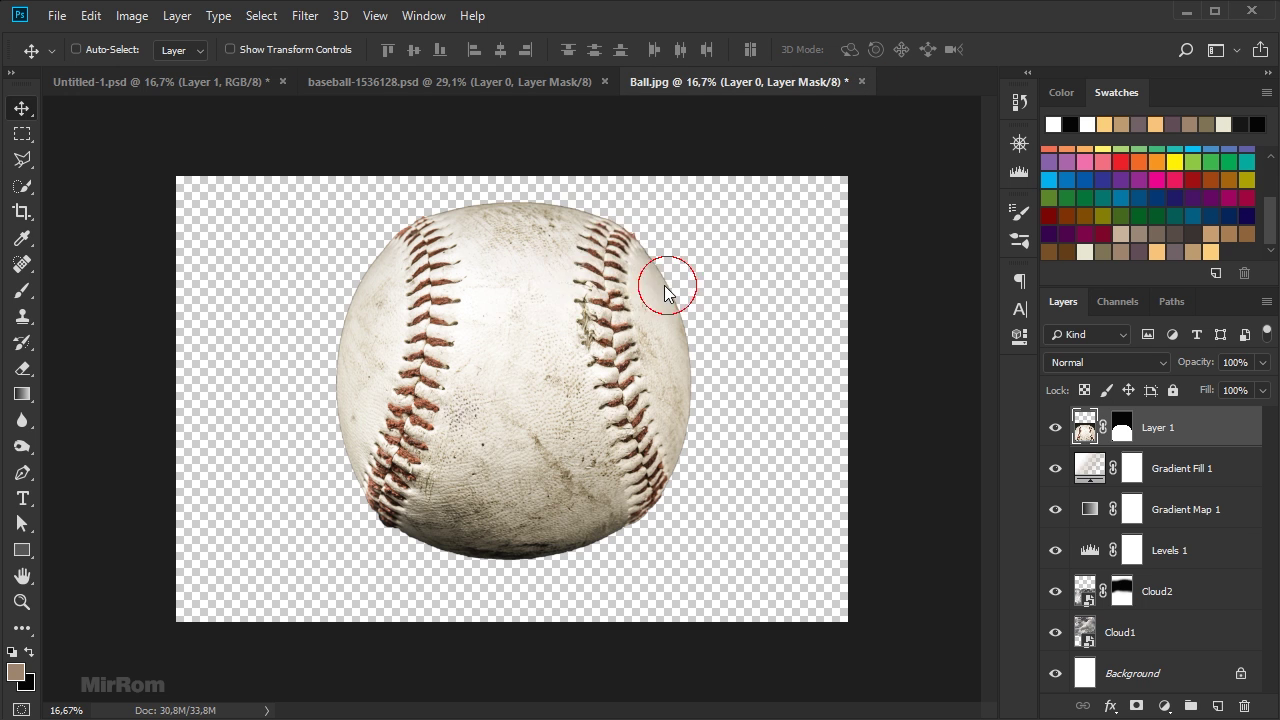
pyautogui.moveTo(542, 473); pyautogui.dragTo(551, 480)
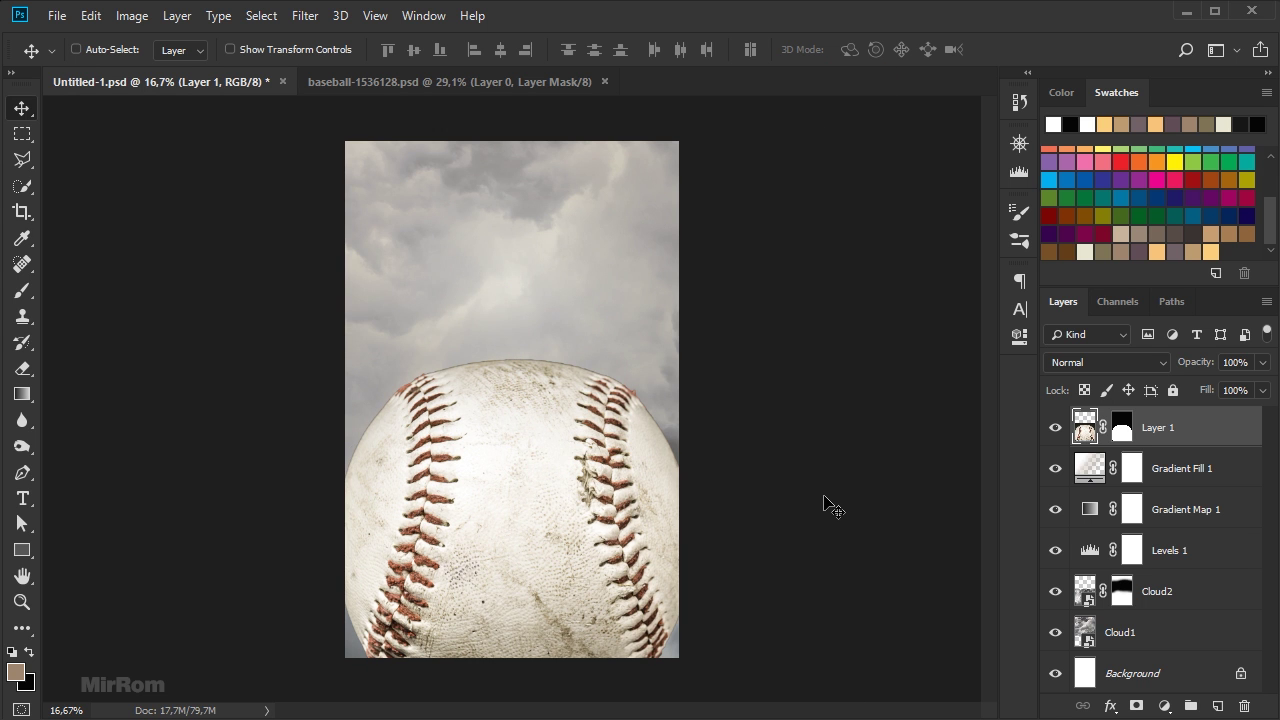
# Convert the baseball layer to a smart object and rename it Ball
pyautogui.rightClick(1183, 423)
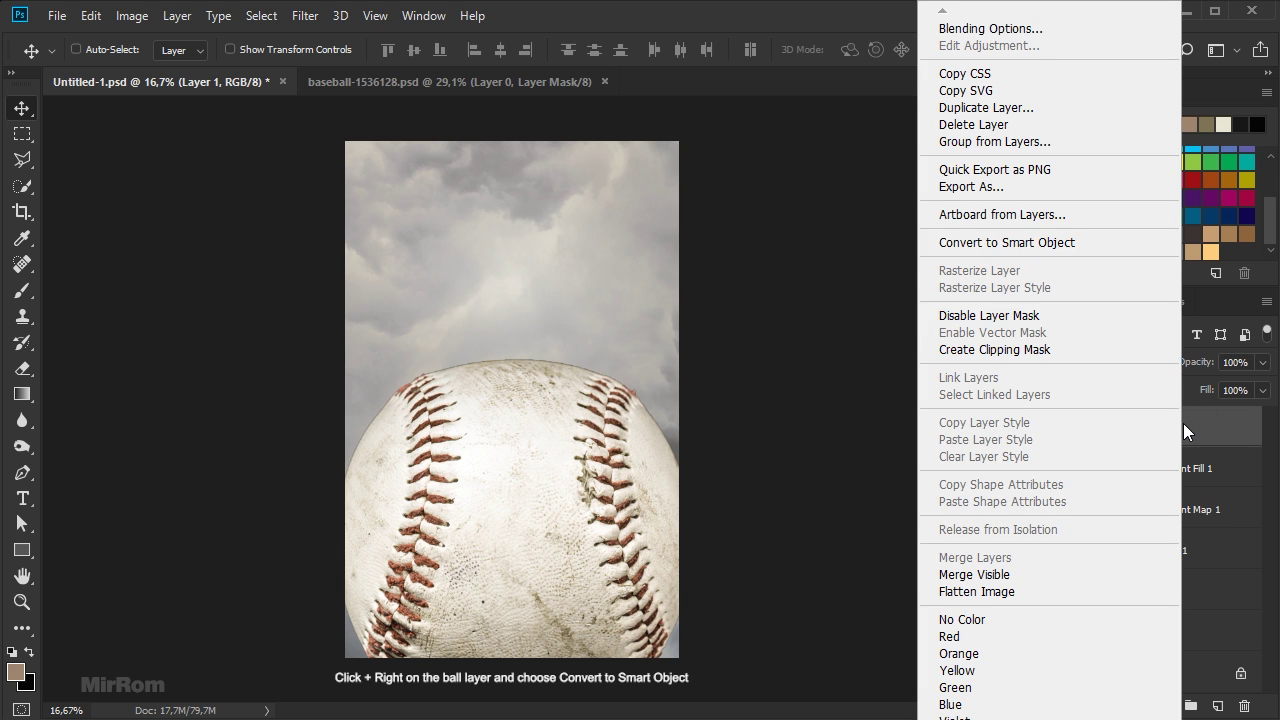
pyautogui.click(1052, 250)
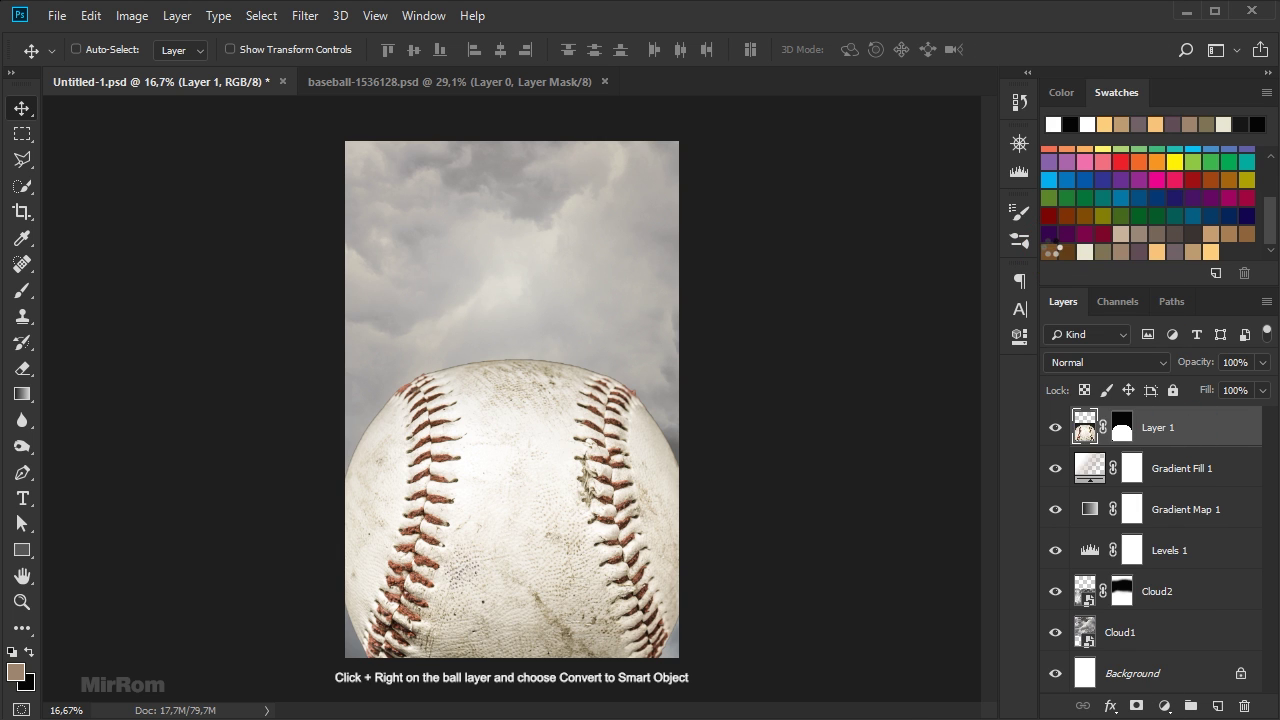
pyautogui.doubleClick(1127, 428)
pyautogui.write('Ball')
pyautogui.press('Return')
# Scale the ball down to about 97.34% and move it down so only its upper half shows above the canvas's lower edge
pyautogui.moveTo(588, 497); pyautogui.dragTo(581, 518)
pyautogui.hotkey('ctrl', 't')
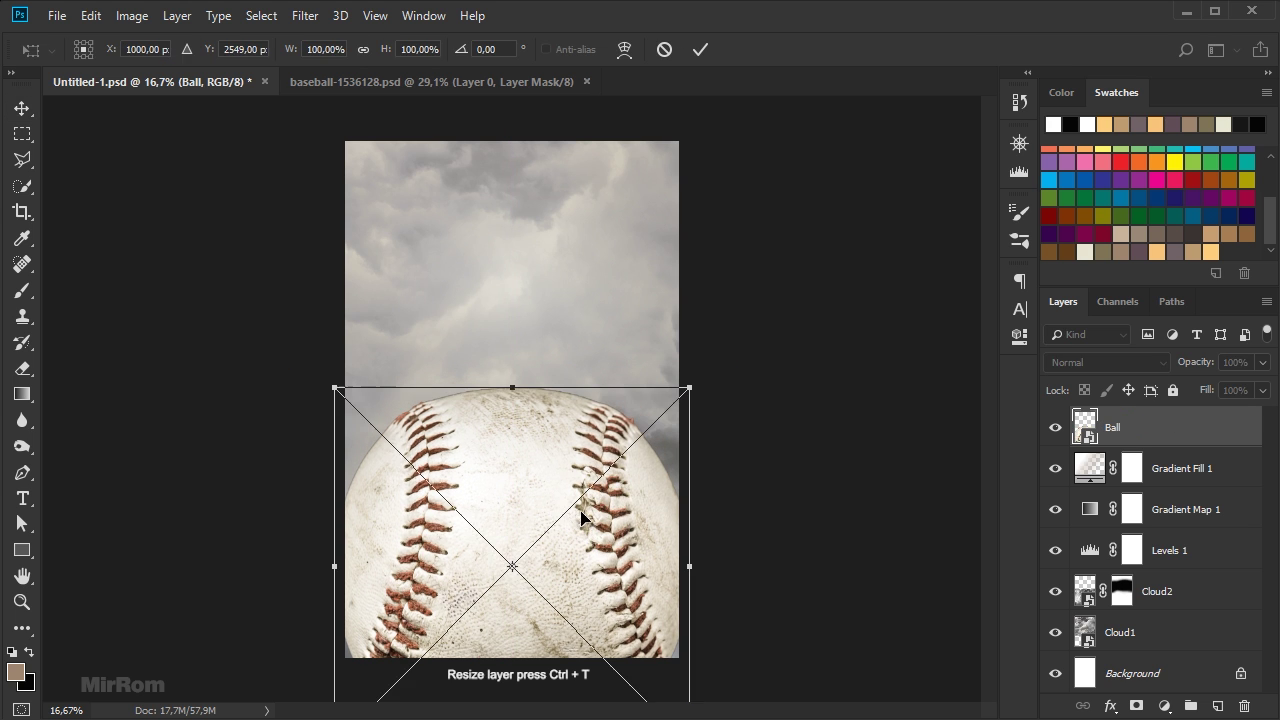
pyautogui.moveTo(334, 388); pyautogui.dragTo(342, 394)
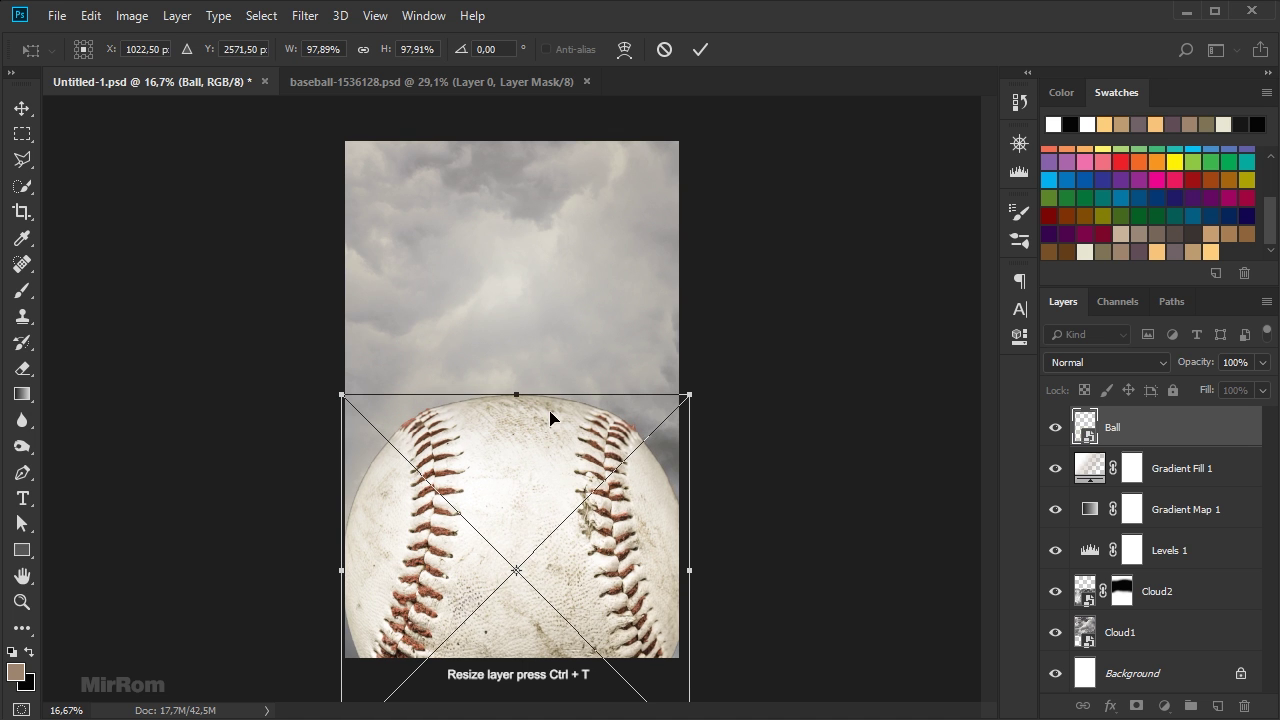
pyautogui.moveTo(686, 393); pyautogui.dragTo(684, 400)
pyautogui.moveTo(517, 477); pyautogui.dragTo(529, 530)
pyautogui.press('Return')
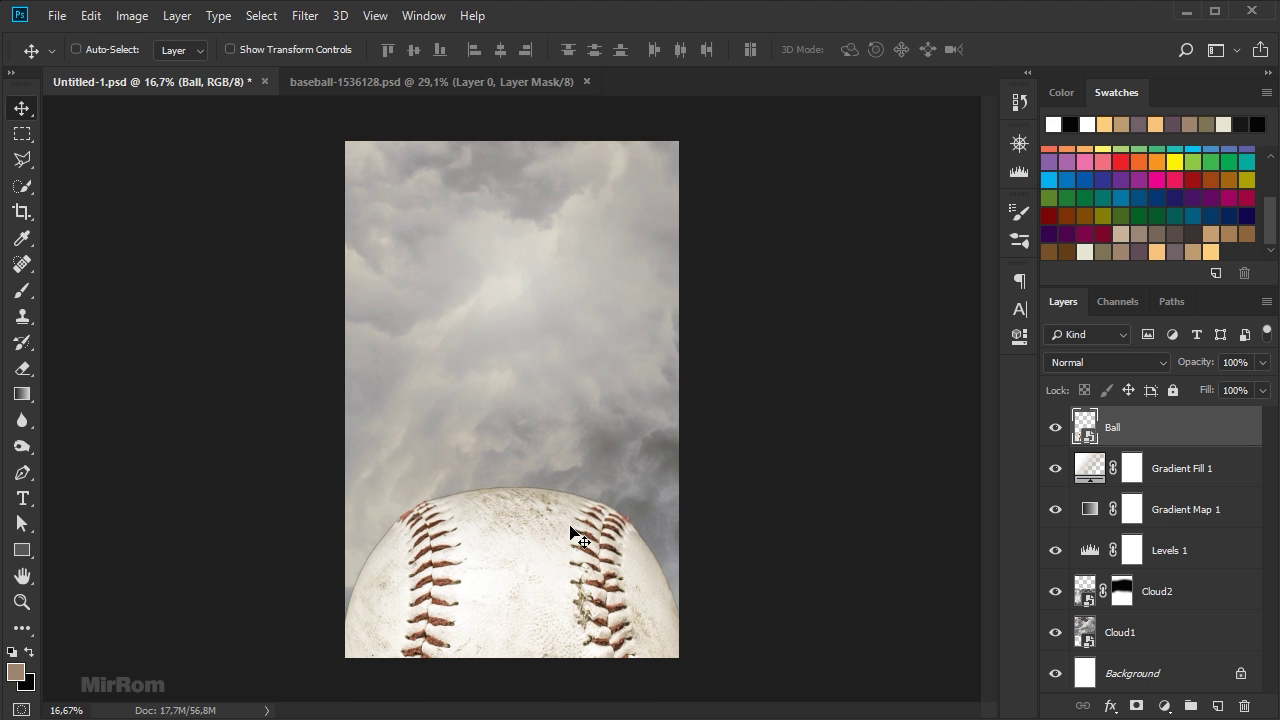
# Scale the ball up to 108.34% with linked width and height, and nudge it slightly down
pyautogui.hotkey('ctrl', 't')
pyautogui.click(323, 49)
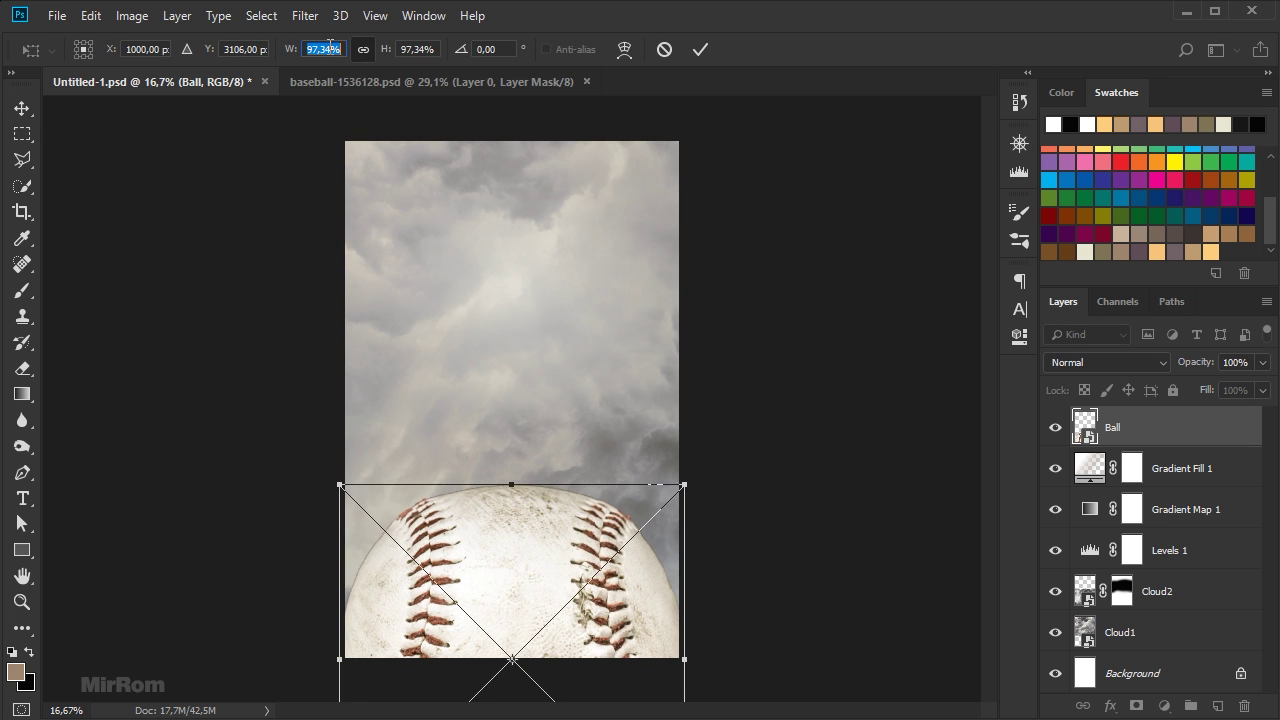
pyautogui.press('Up')
pyautogui.press('Up')
pyautogui.press('Up')
pyautogui.press('Up')
pyautogui.press('Up')
pyautogui.press('Up')
pyautogui.press('Up')
pyautogui.press('Up')
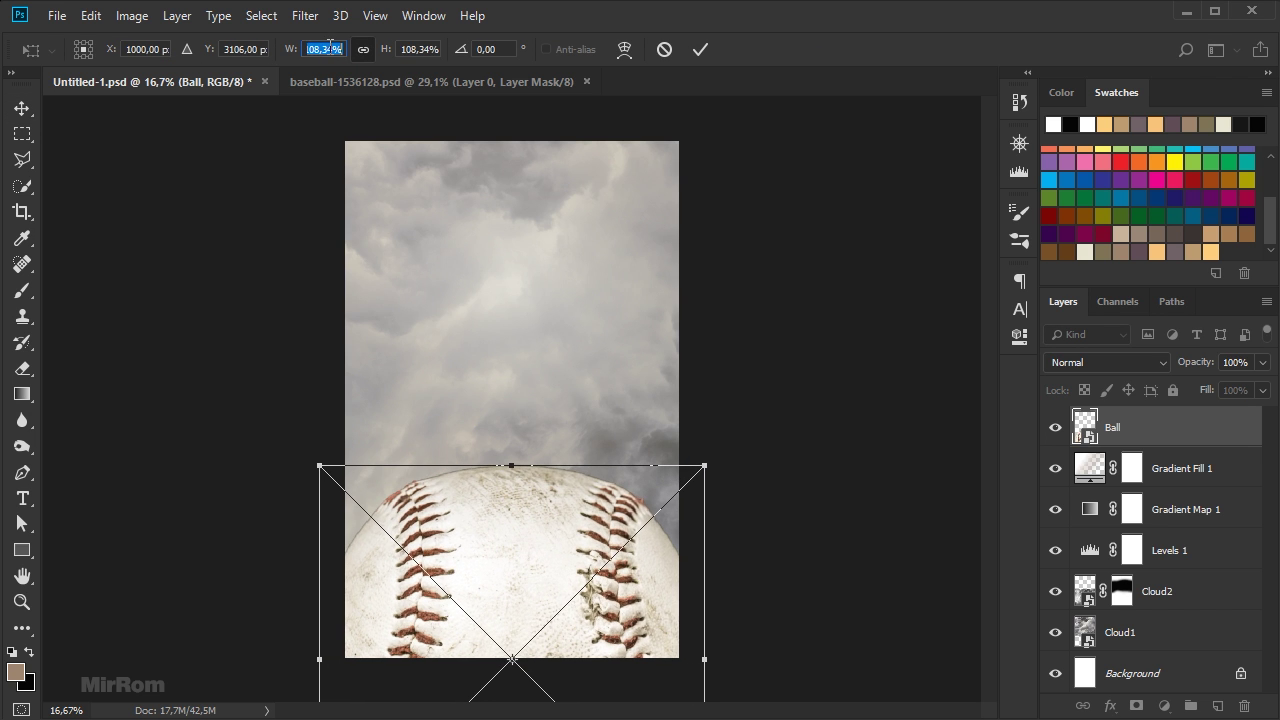
pyautogui.press('Return')
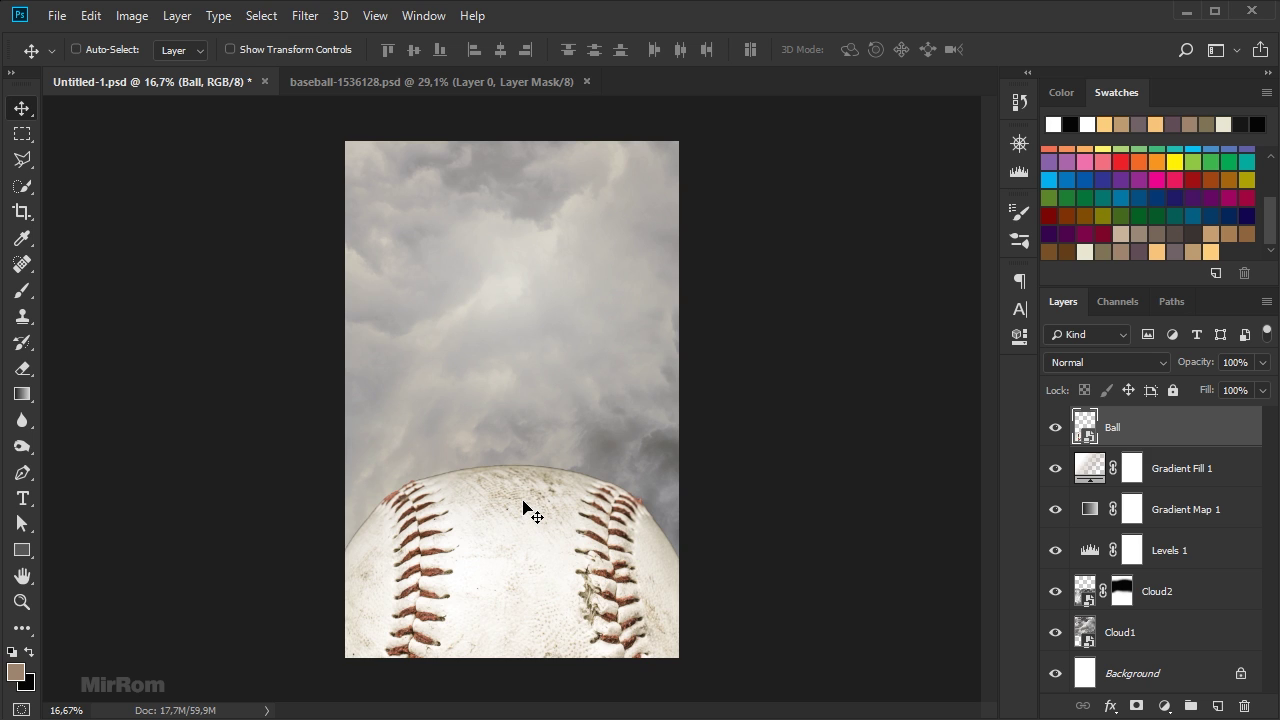
pyautogui.hotkey('shift', 'Down')
pyautogui.hotkey('shift', 'Down')
pyautogui.hotkey('shift', 'Down')
pyautogui.click(553, 419)
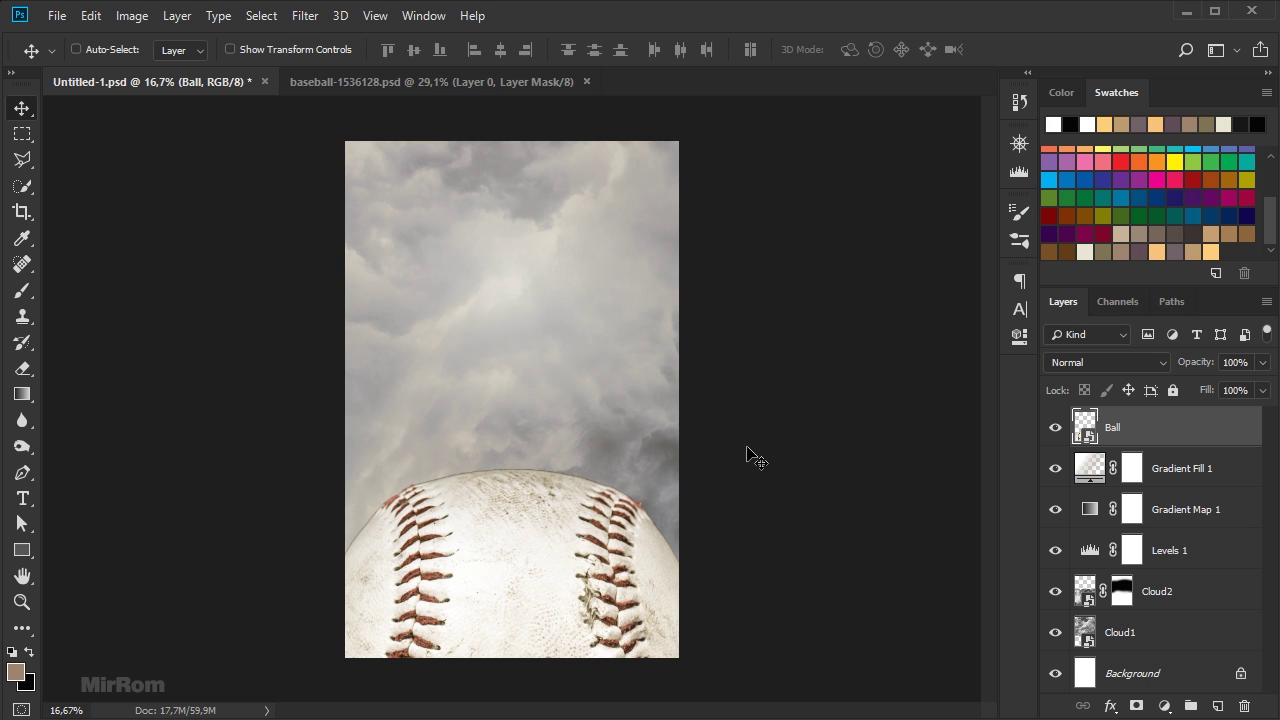
# Apply the Camera Raw Filter to the Ball layer with Highlights -100, Contrast +23, Blacks -11, Clarity +58, Dehaze +30 and Vibrance -27
pyautogui.click(316, 20)
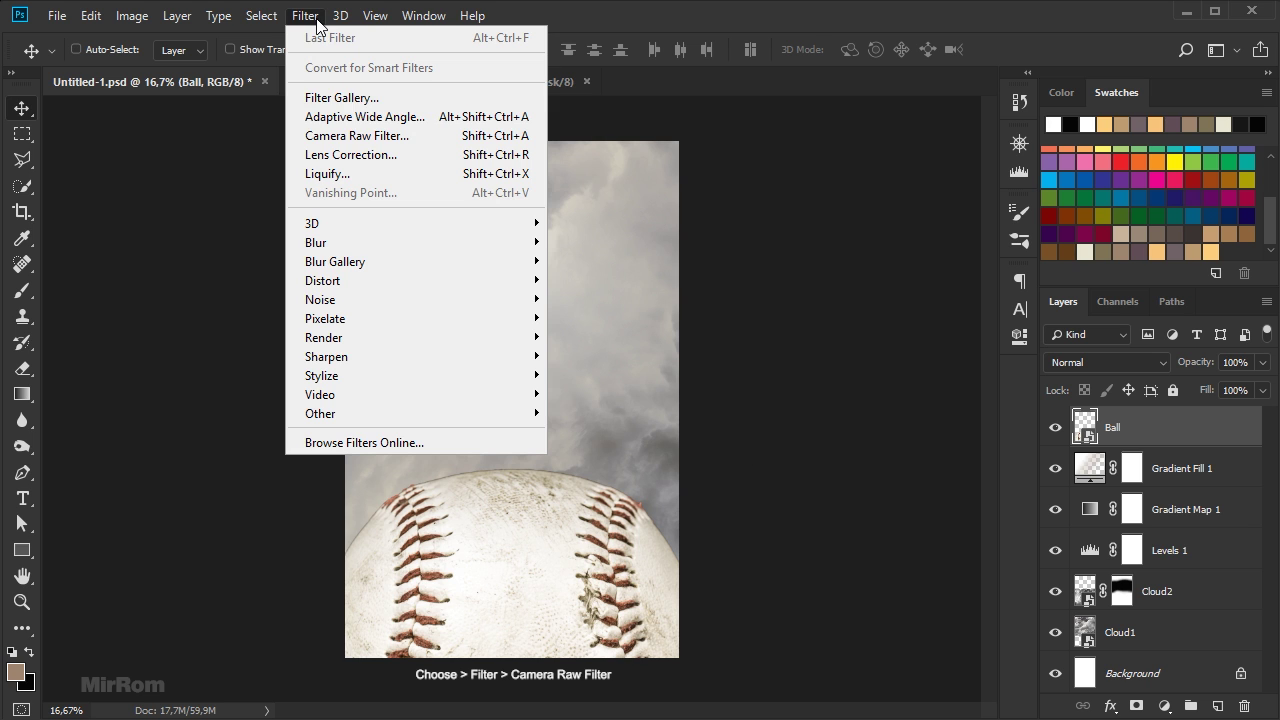
pyautogui.click(456, 138)
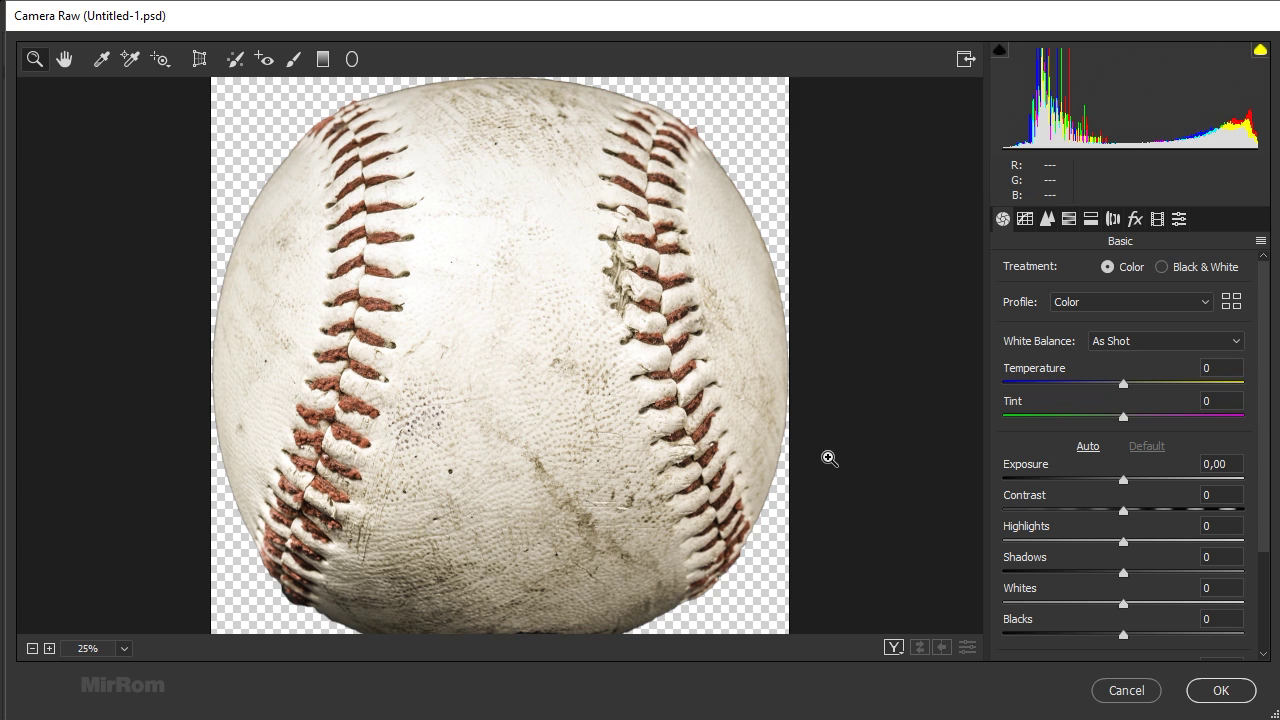
pyautogui.moveTo(1265, 452); pyautogui.dragTo(1266, 530)
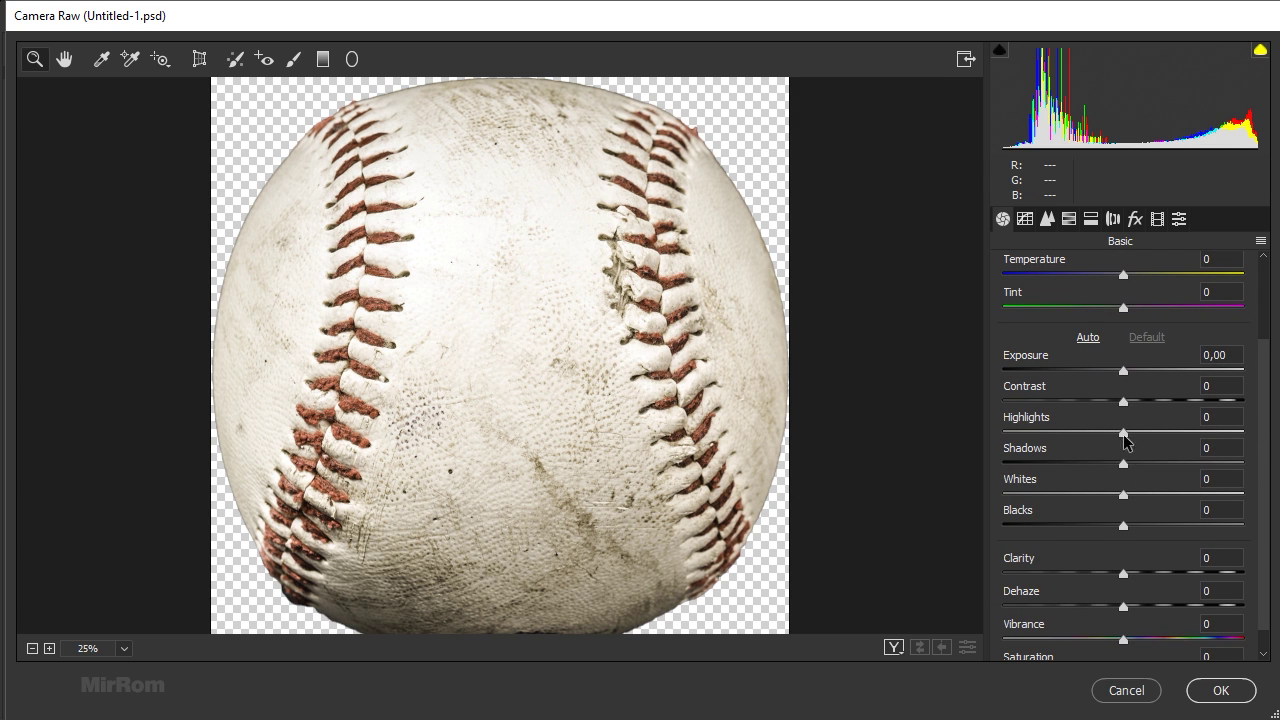
pyautogui.moveTo(1123, 434); pyautogui.dragTo(954, 443)
pyautogui.moveTo(1123, 401); pyautogui.dragTo(1149, 402)
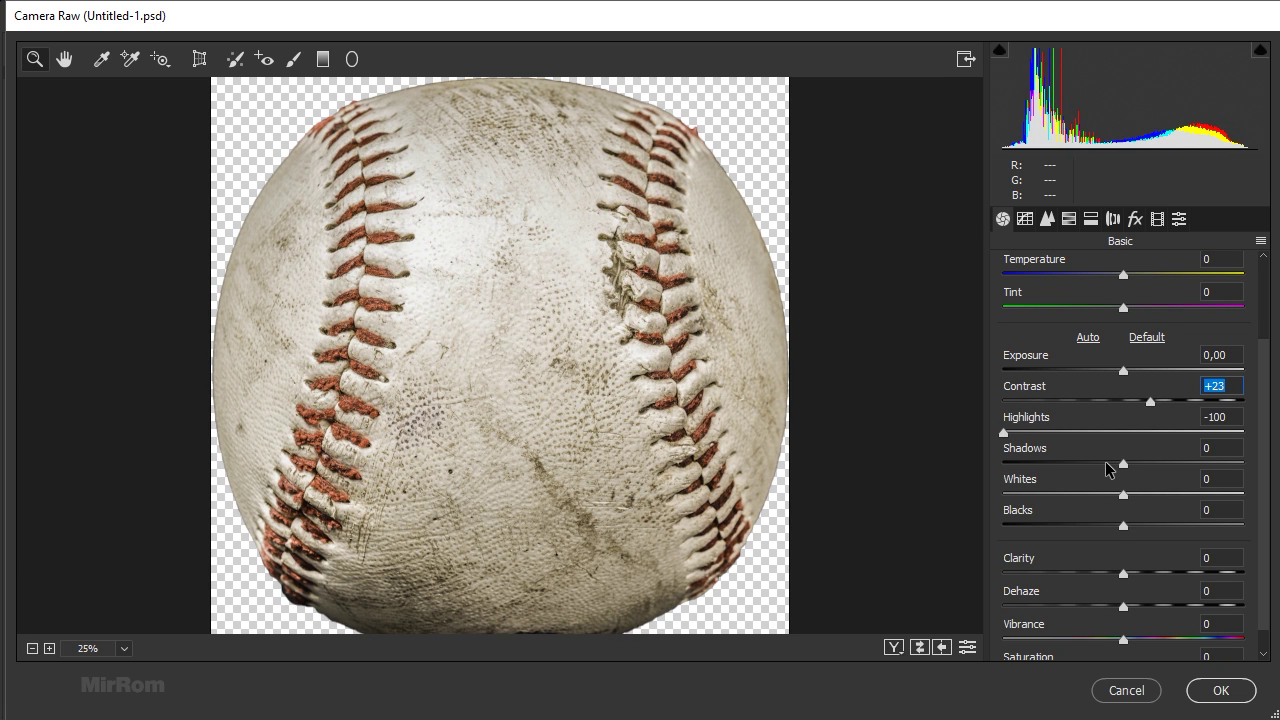
pyautogui.moveTo(1121, 526); pyautogui.dragTo(1192, 541)
pyautogui.scroll(-1, 1263, 576)
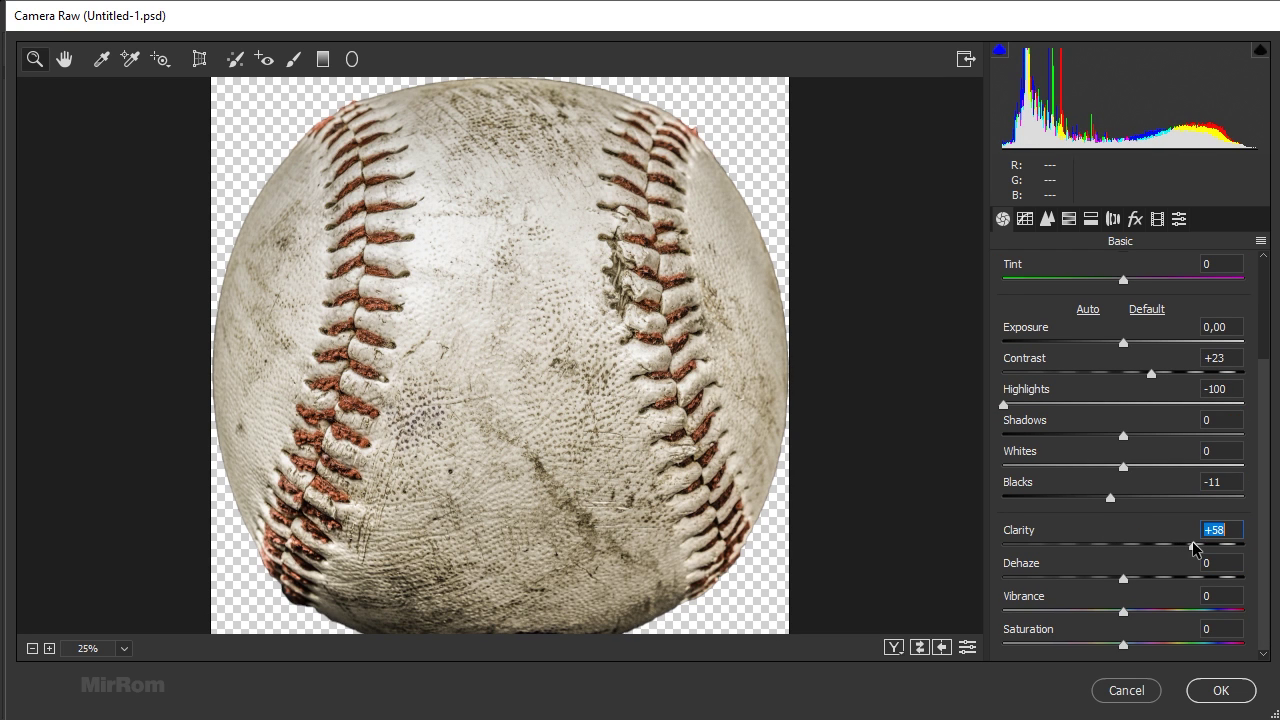
pyautogui.moveTo(1123, 578); pyautogui.dragTo(1088, 620)
pyautogui.click(1236, 593)
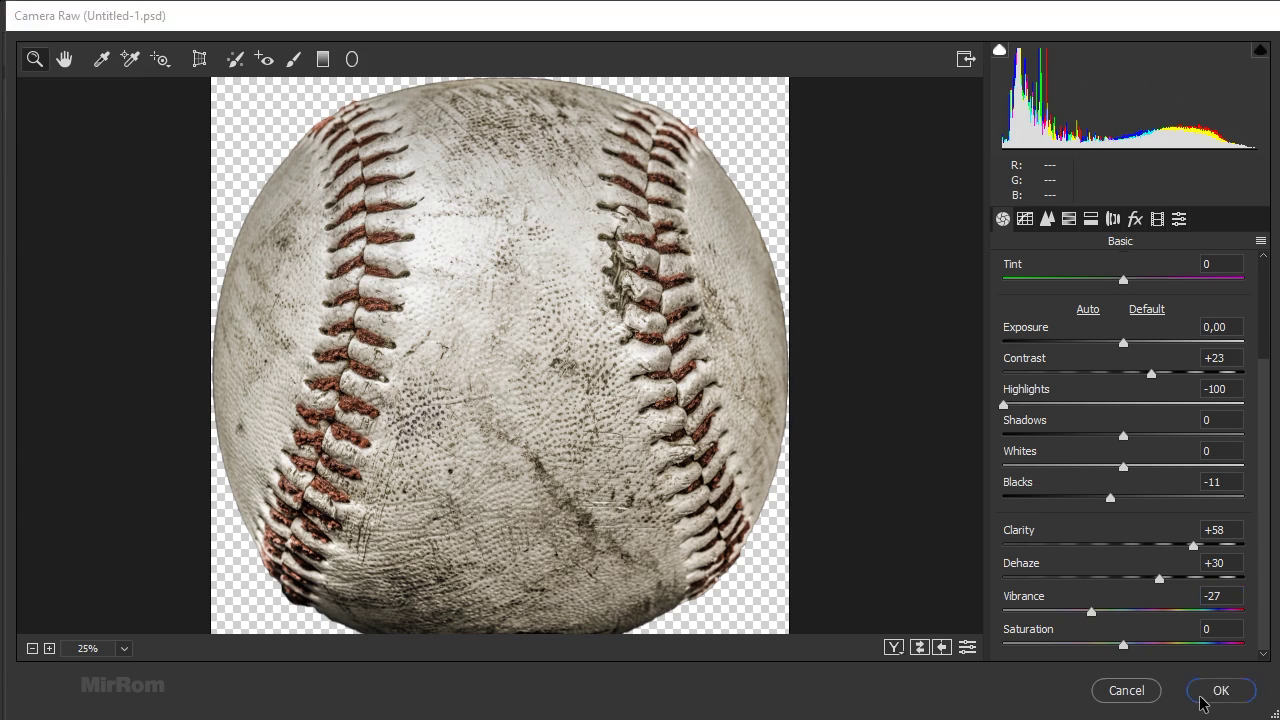
pyautogui.click(1214, 689)
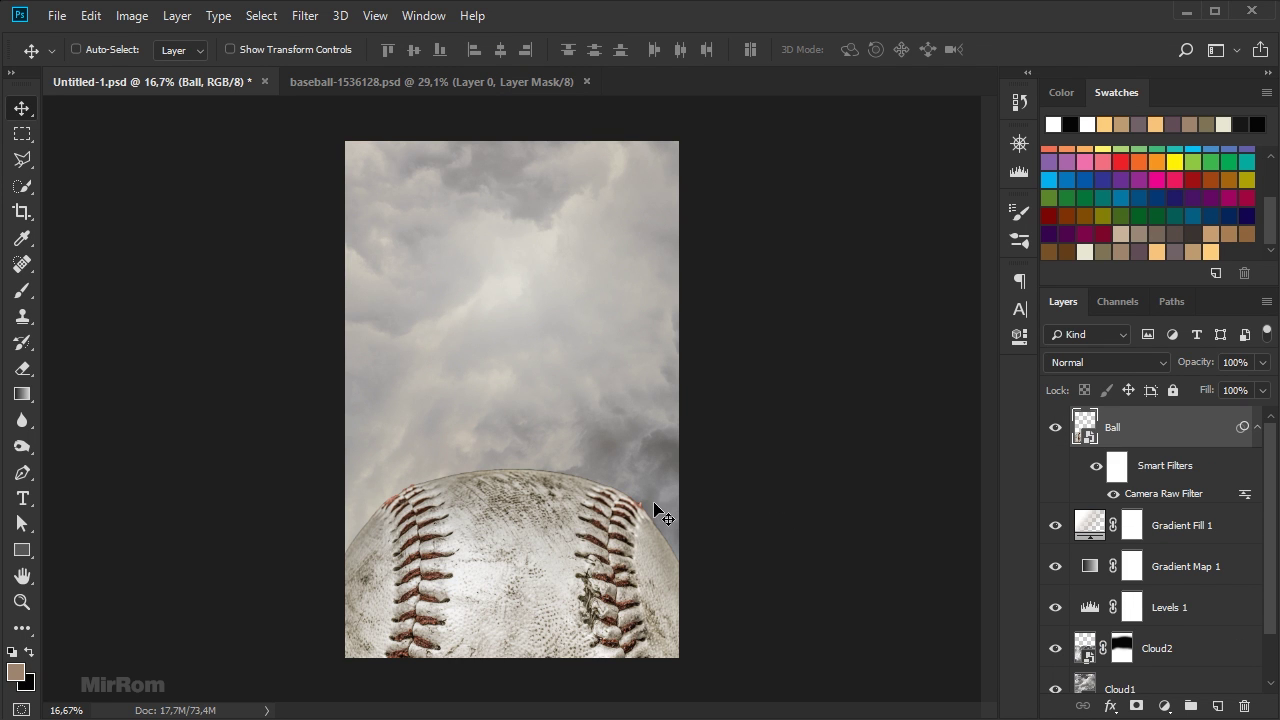
# Apply the Sharpen More filter to the Ball layer
pyautogui.click(305, 15)
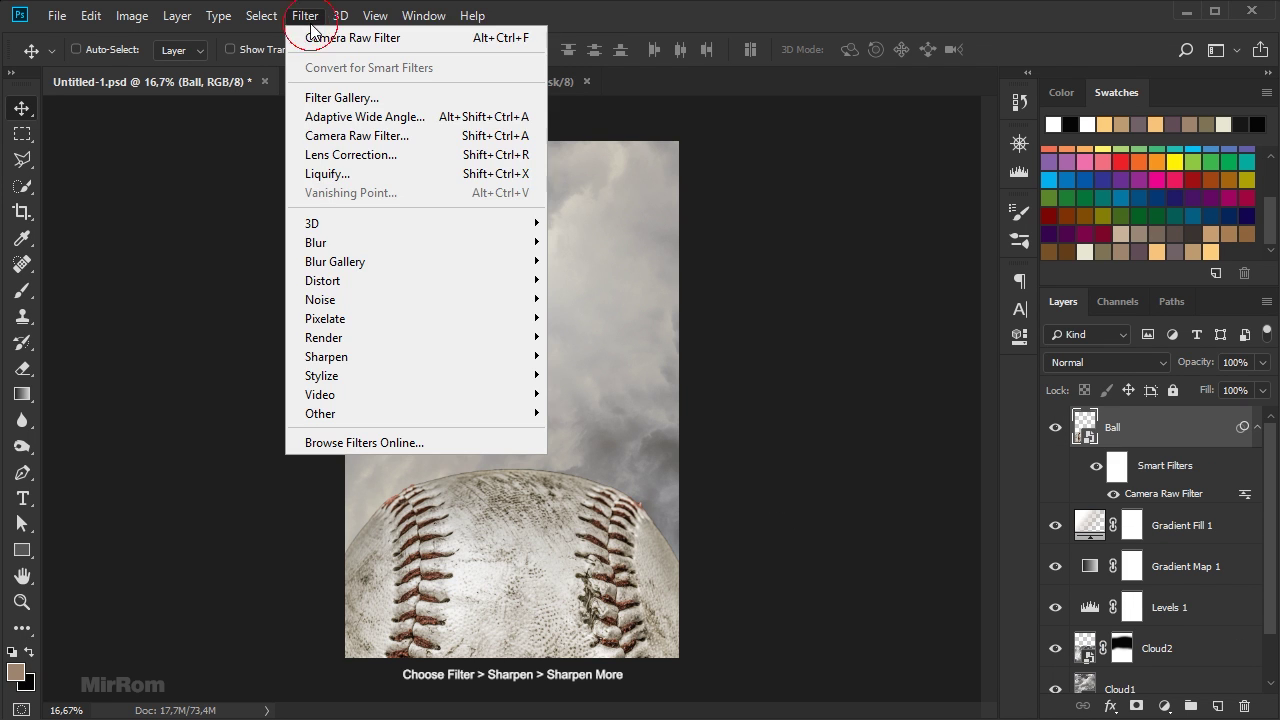
pyautogui.moveTo(448, 366)
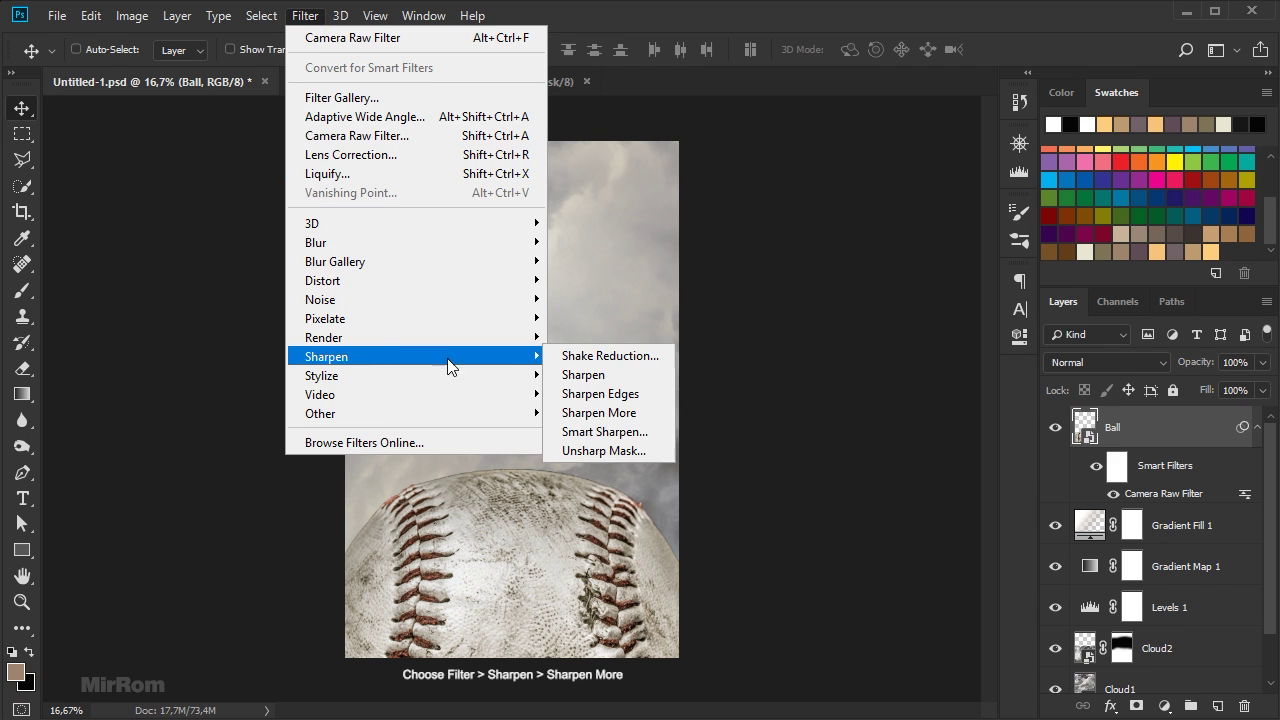
pyautogui.click(646, 418)
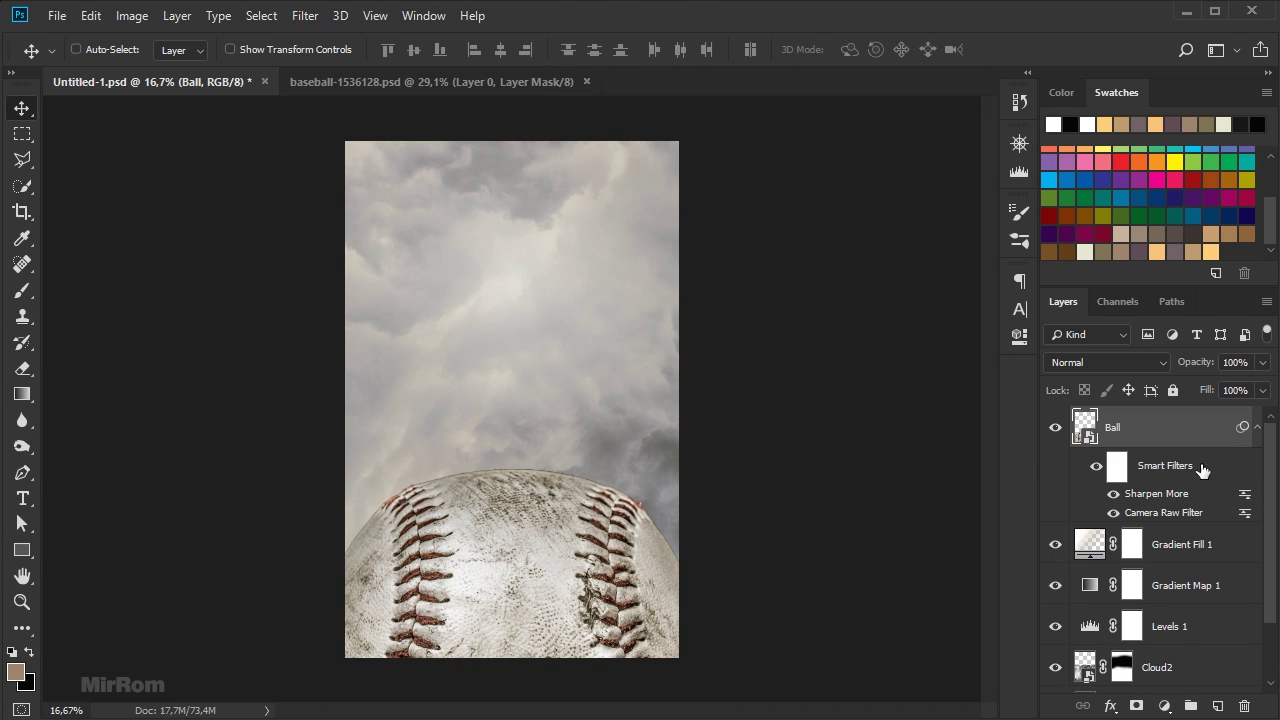
# Add an Inner Shadow style to the Ball layer and set its colour to the light grey f5f5f5
pyautogui.click(1110, 706)
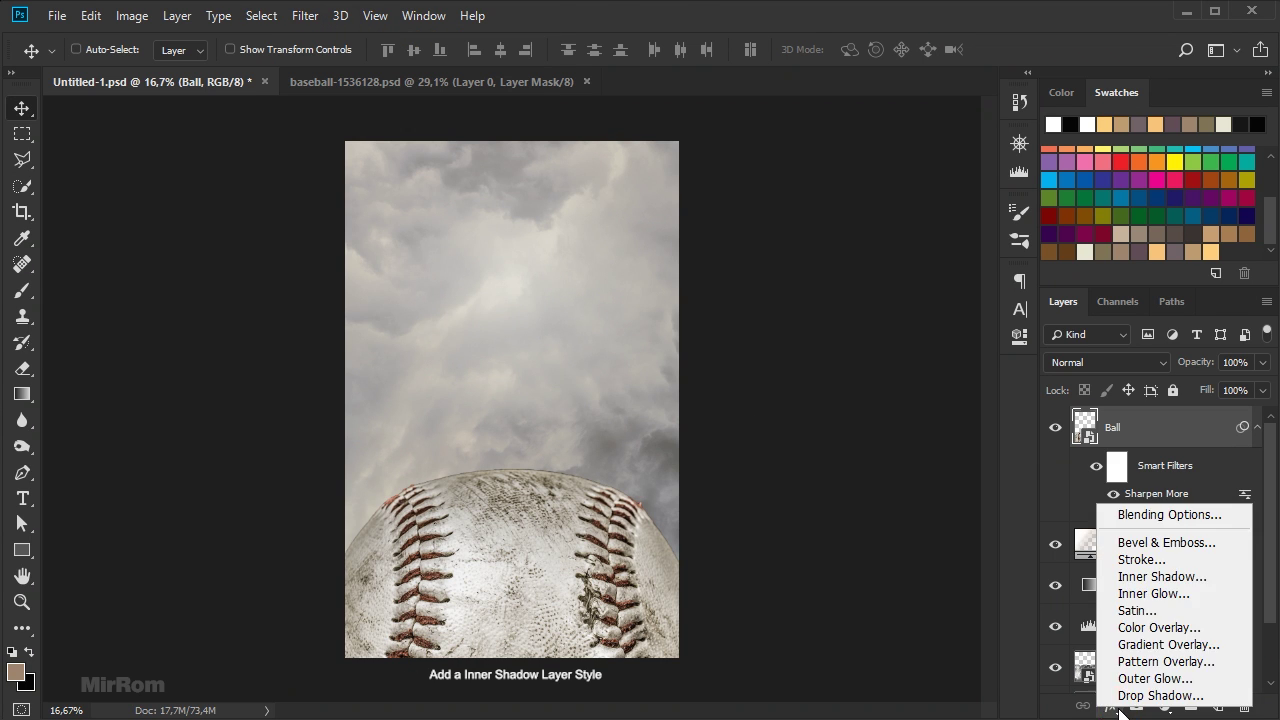
pyautogui.click(1181, 585)
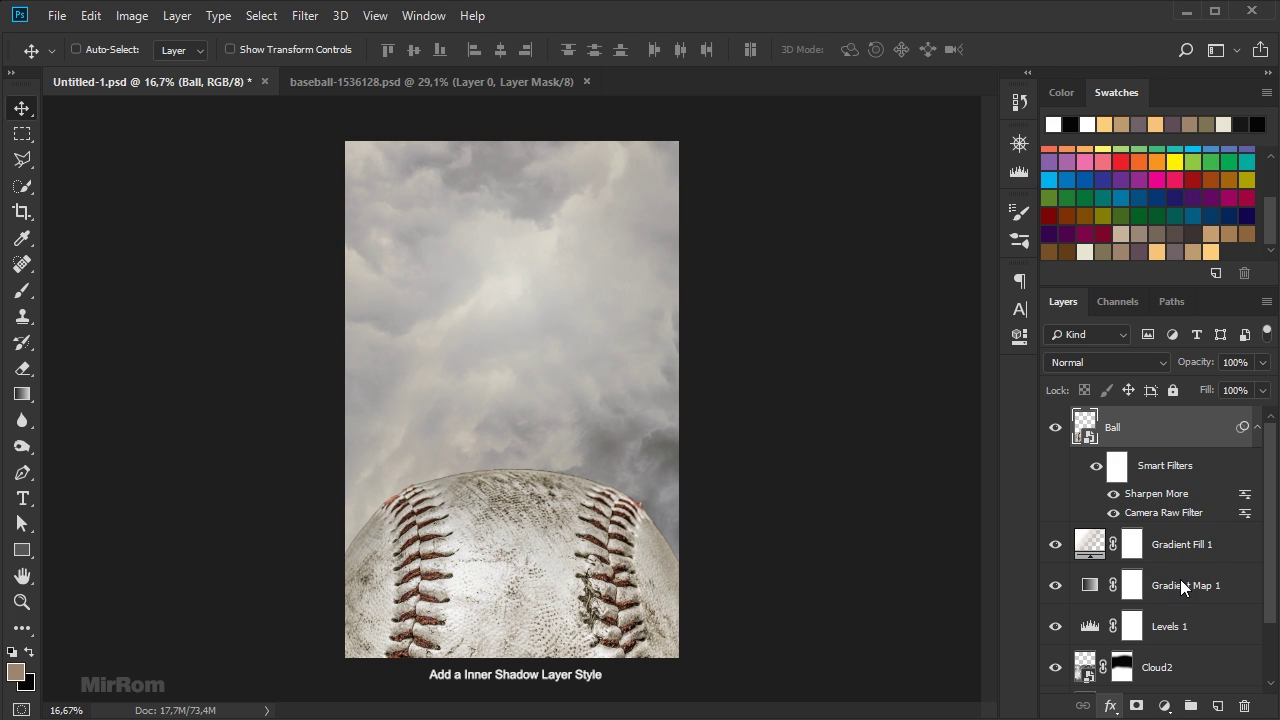
pyautogui.moveTo(940, 168); pyautogui.dragTo(810, 97)
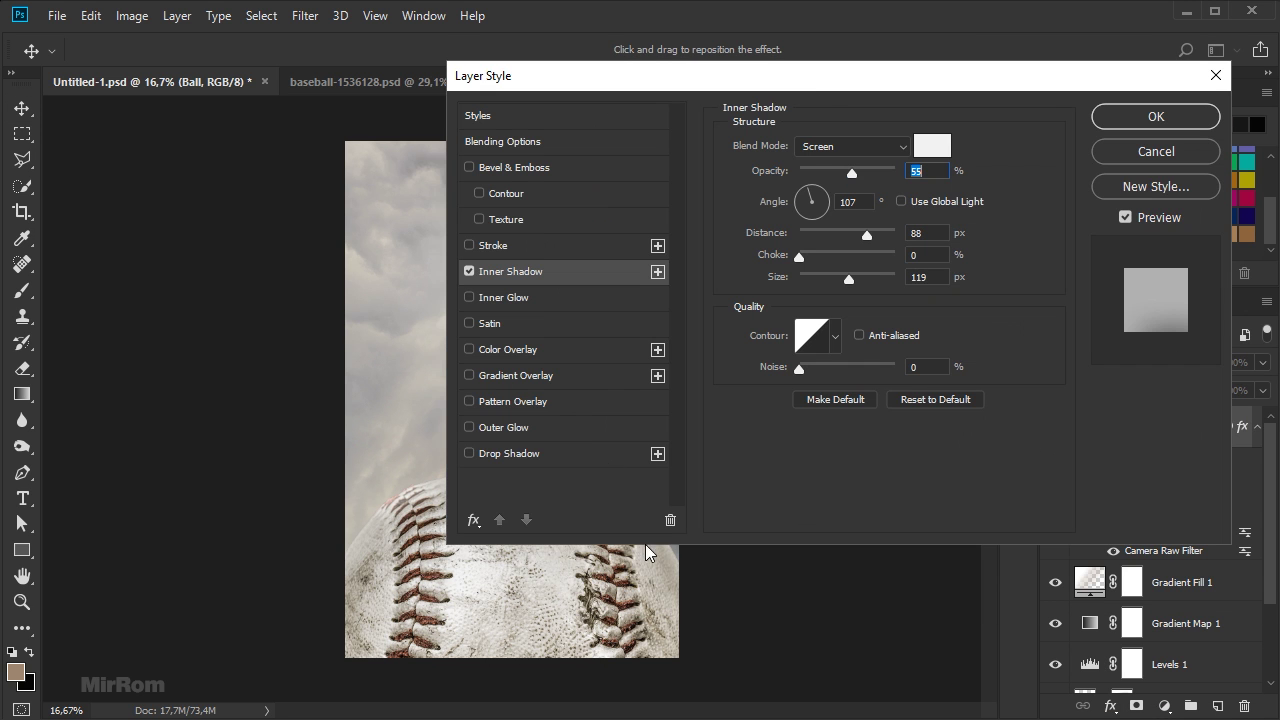
pyautogui.keyDown('ctrl'); pyautogui.click(417, 487); pyautogui.keyUp('ctrl')
pyautogui.moveTo(564, 710); pyautogui.dragTo(635, 711)
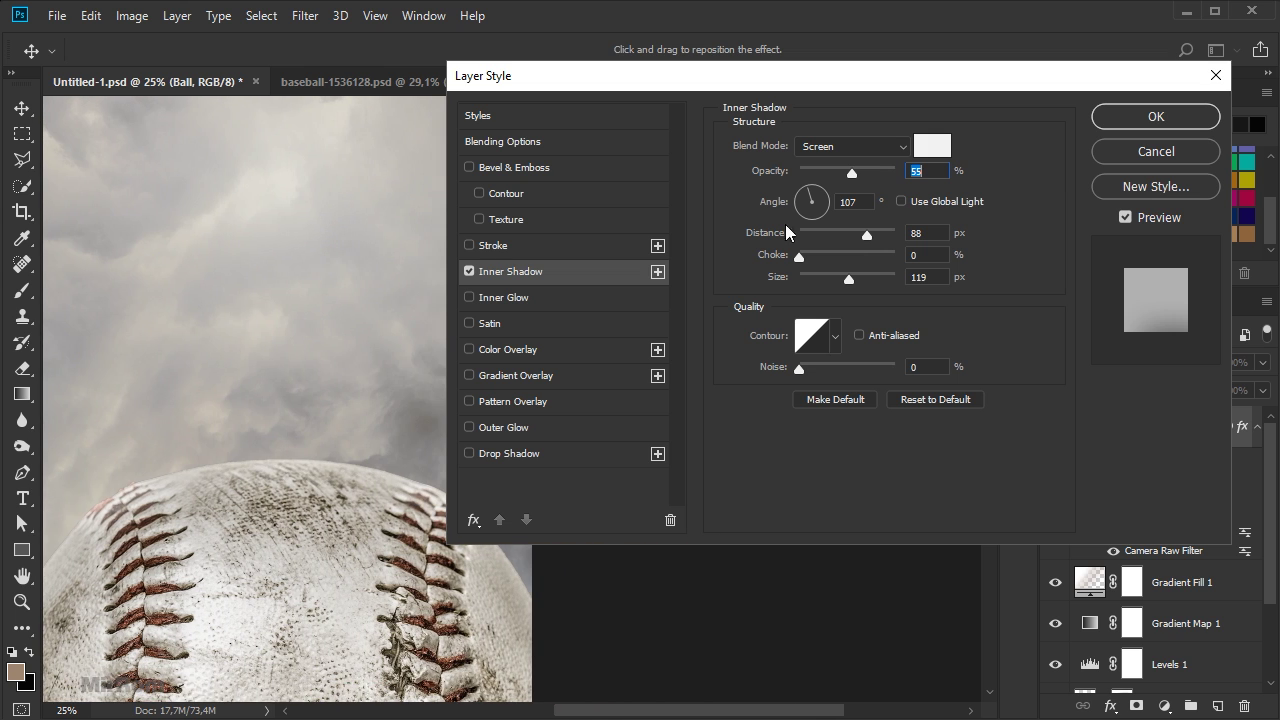
pyautogui.click(932, 146)
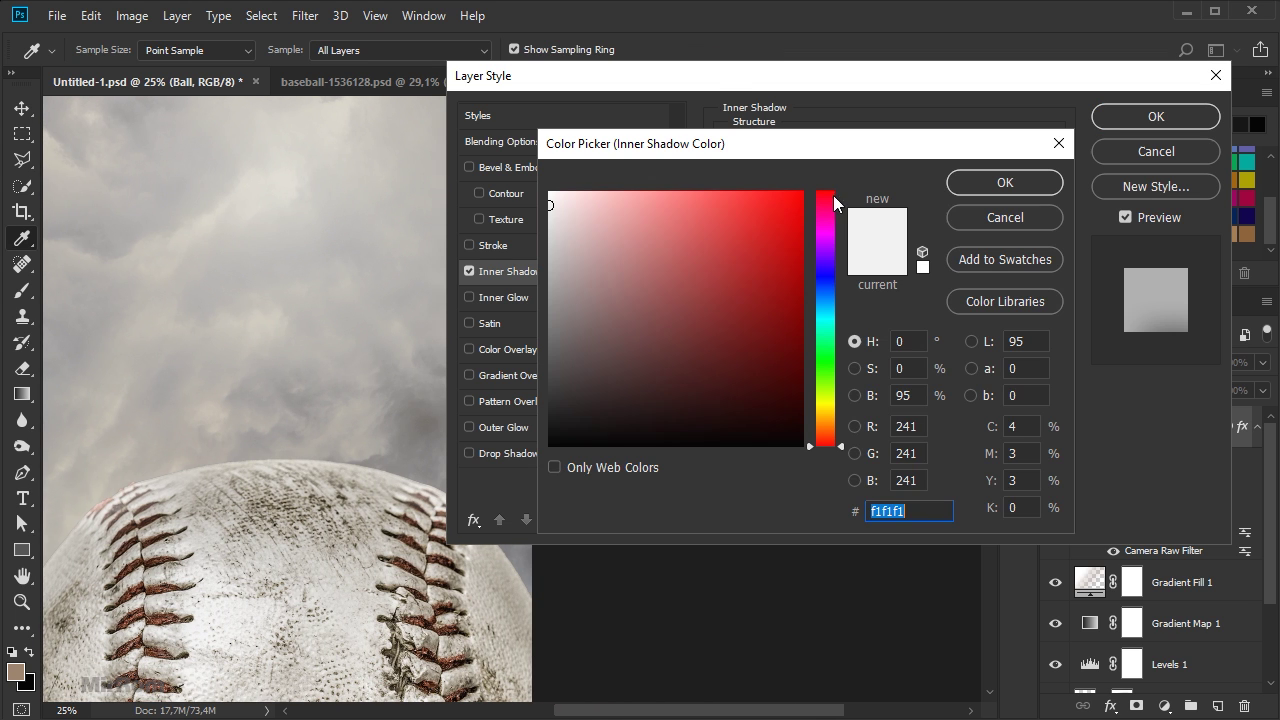
pyautogui.click(549, 201)
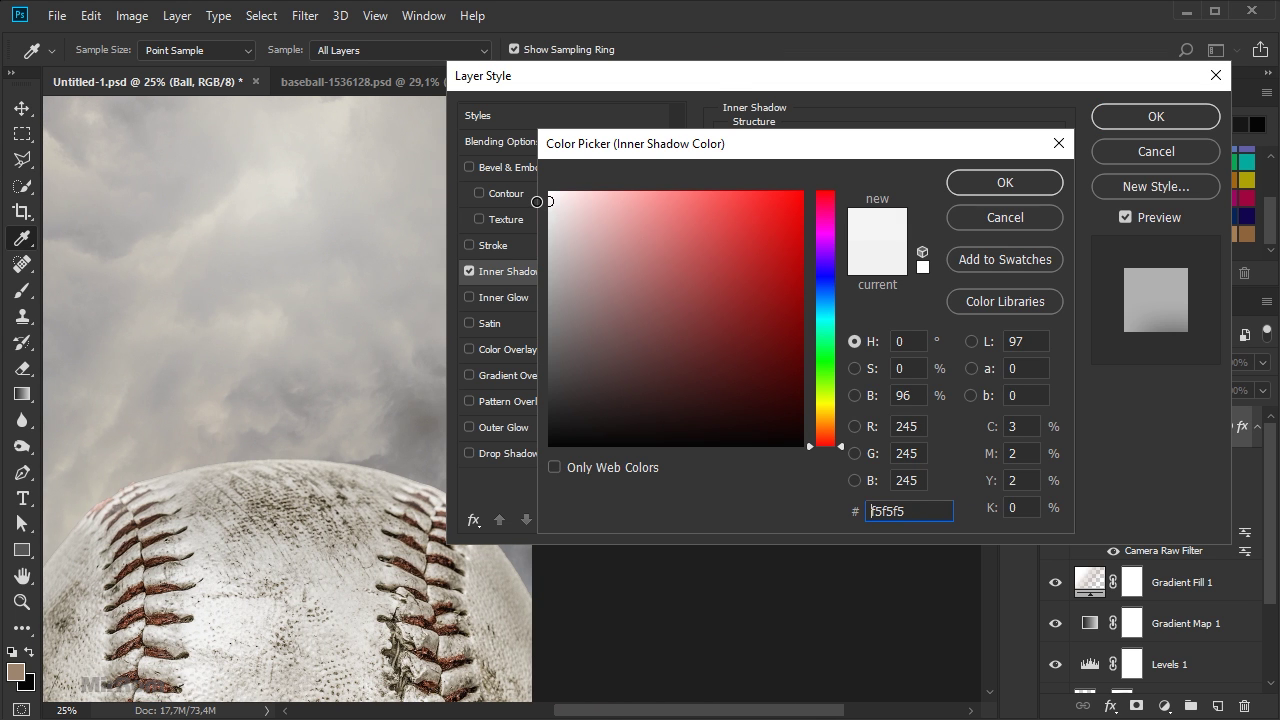
pyautogui.click(968, 182)
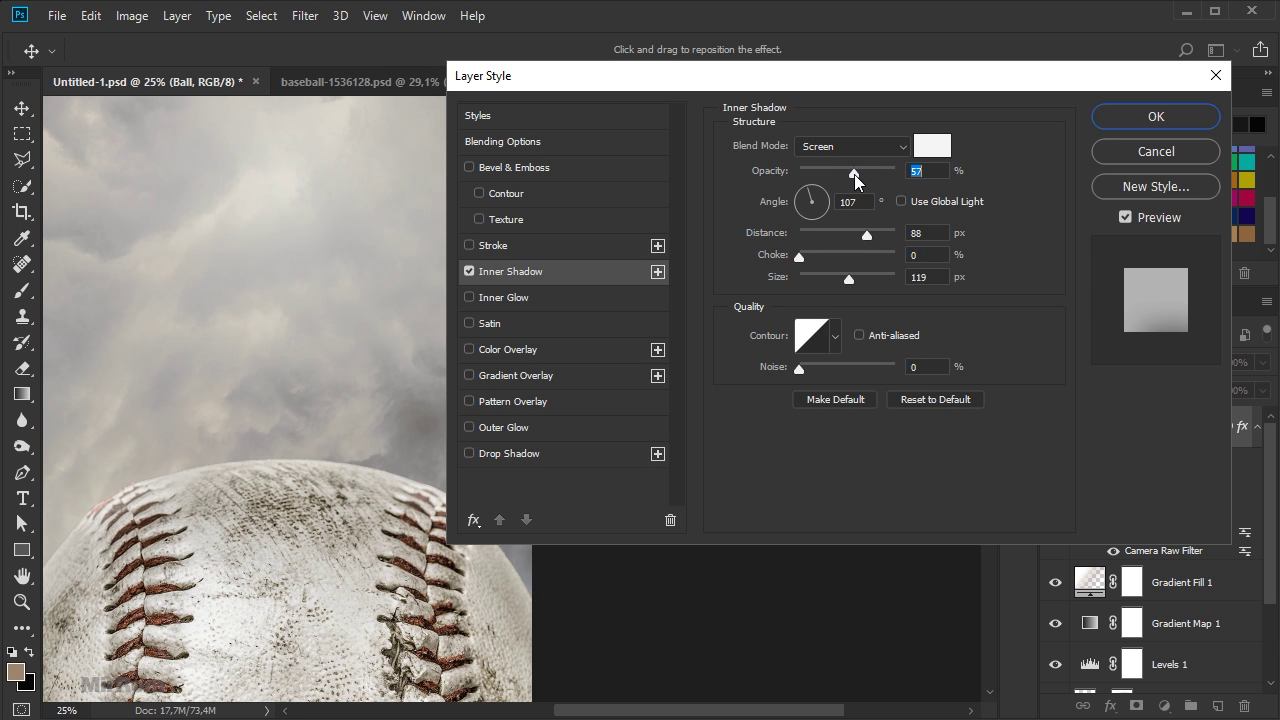
# Set the Ball's Inner Shadow to 58% opacity, 107° angle, 87 px distance and 120 px size, apply it, and collapse the layer's effects
pyautogui.moveTo(855, 182); pyautogui.dragTo(854, 182)
pyautogui.click(865, 205)
pyautogui.scroll(-2, 865, 205)
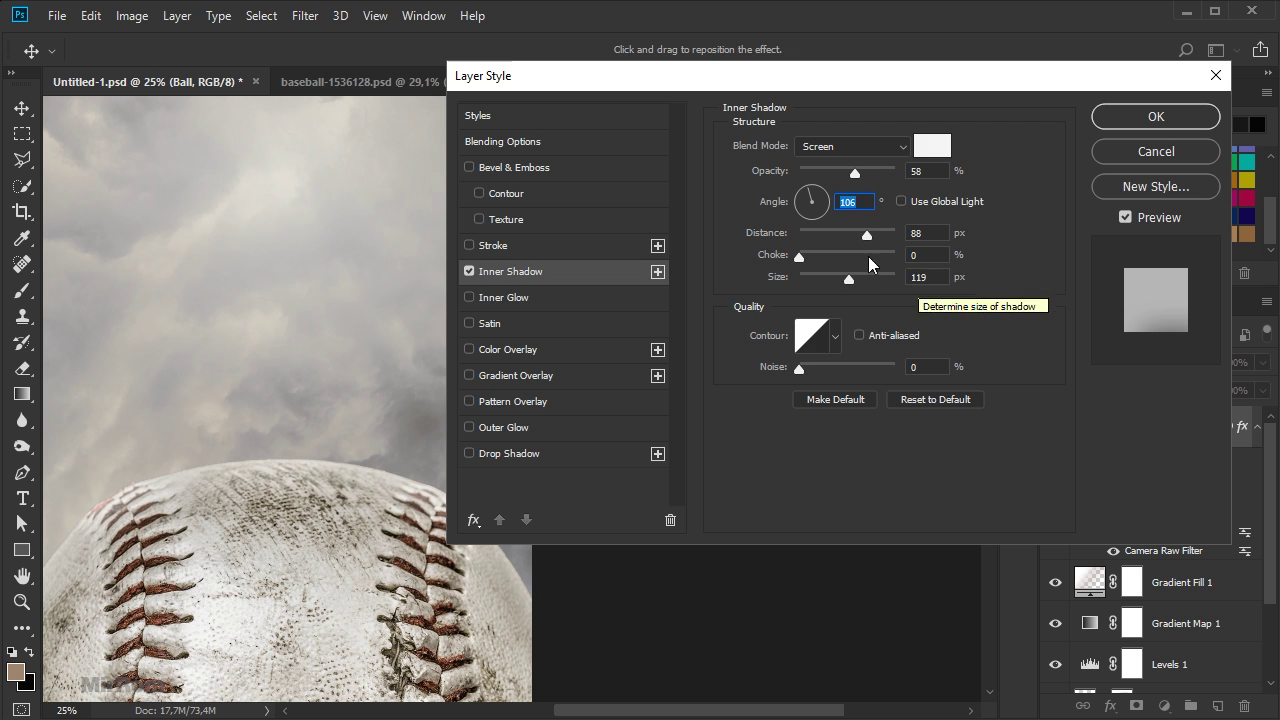
pyautogui.moveTo(755, 709)
pyautogui.mouseDown()
pyautogui.moveTo(735, 709)
pyautogui.moveTo(750, 708)
pyautogui.mouseUp()
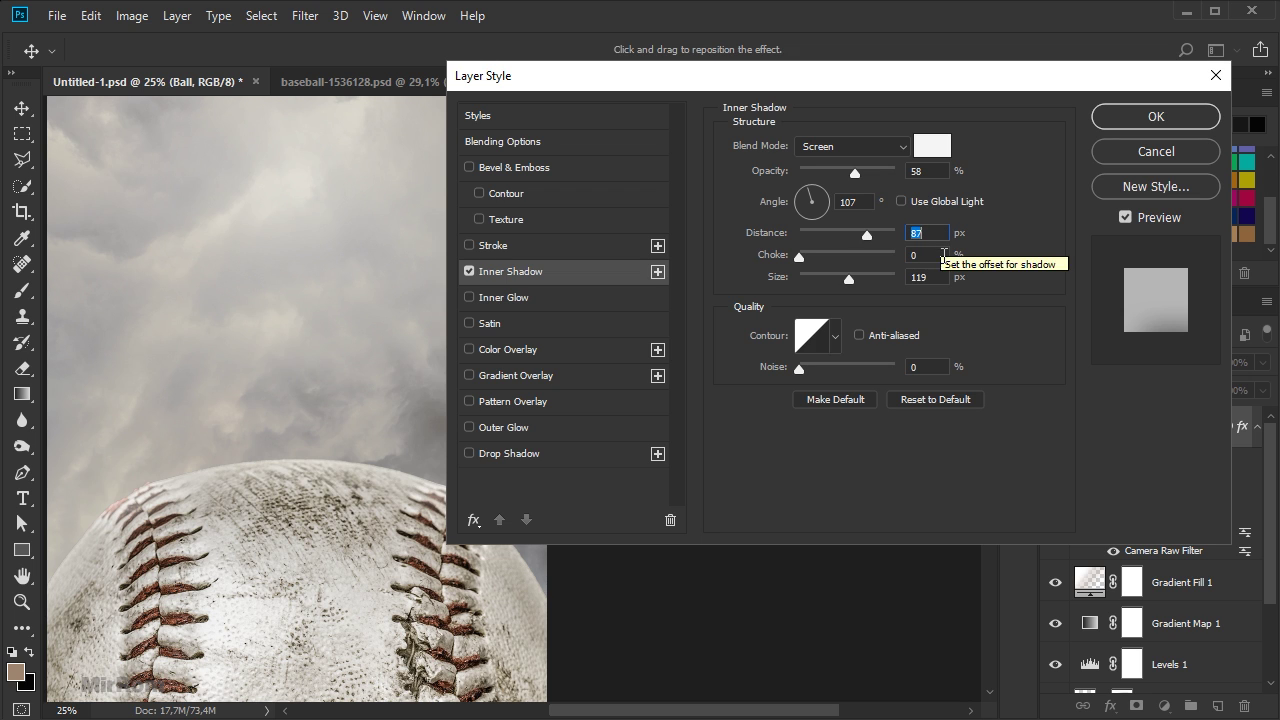
pyautogui.click(945, 277)
pyautogui.press('Down')
pyautogui.click(945, 277)
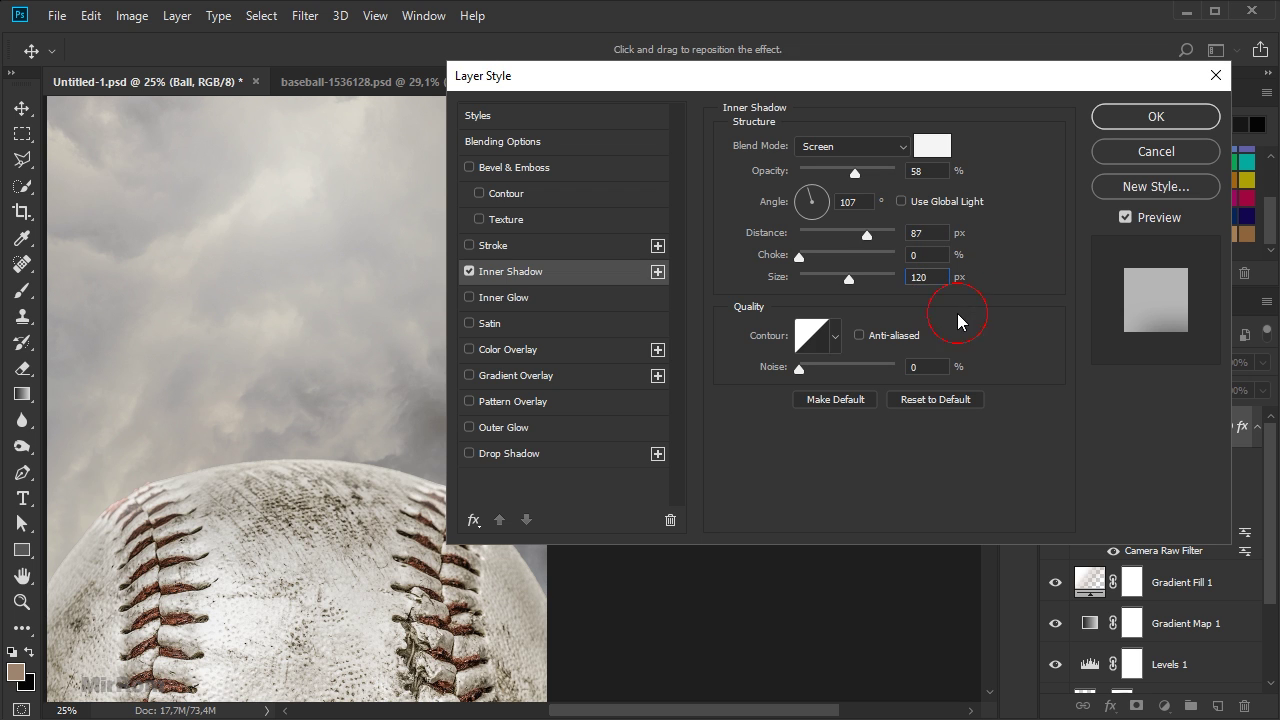
pyautogui.click(1155, 116)
pyautogui.scroll(-3, 354, 486)
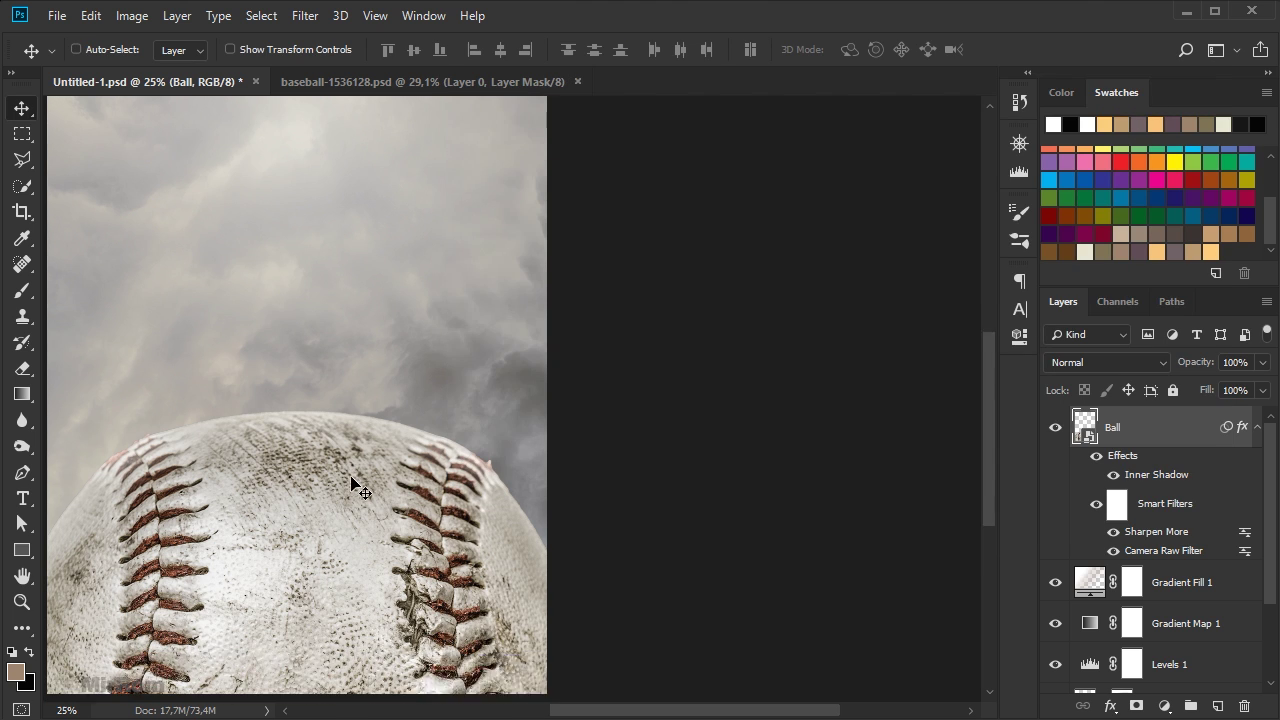
pyautogui.moveTo(574, 712); pyautogui.dragTo(560, 712)
pyautogui.scroll(2, 565, 630)
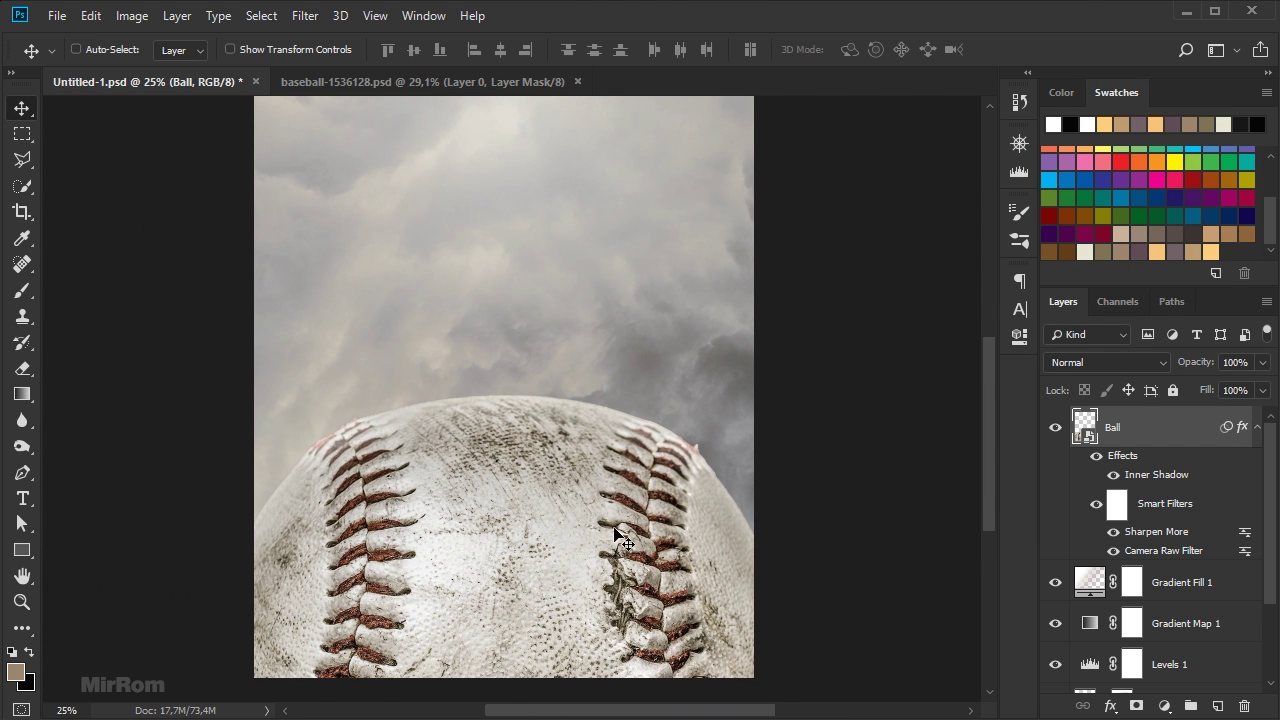
pyautogui.click(1257, 427)
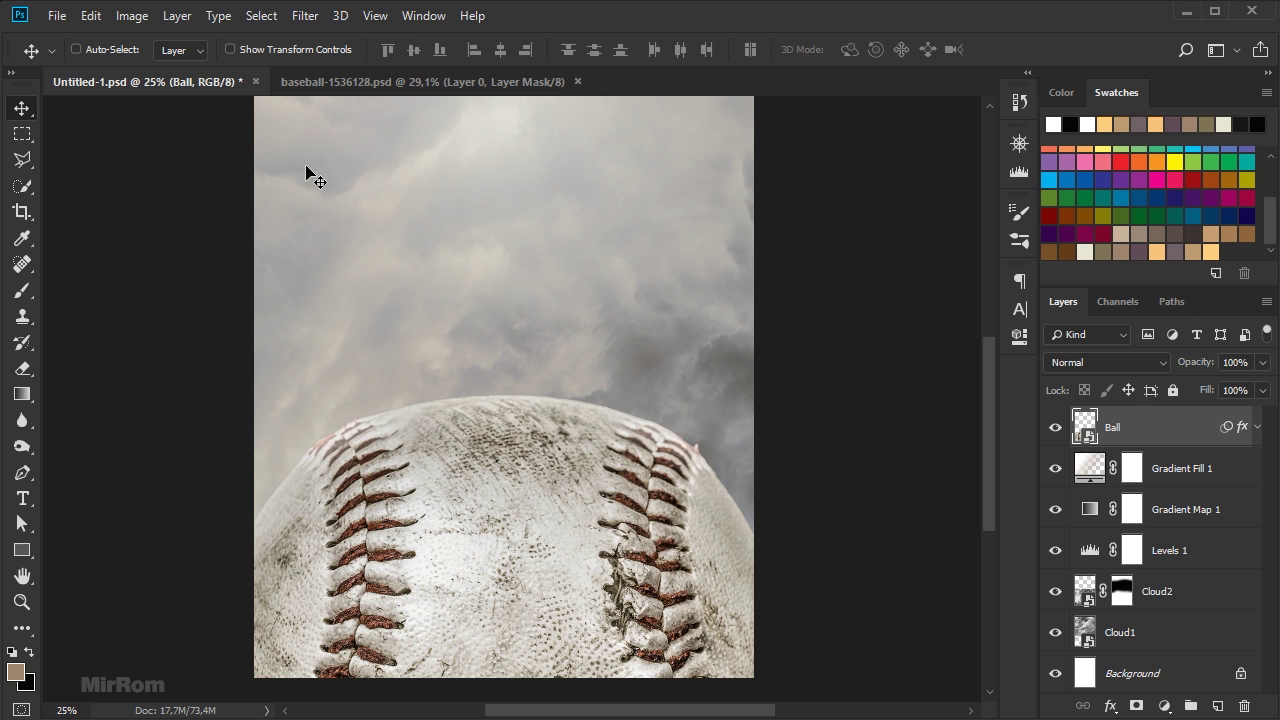
# Copy the masked batter from baseball-1536128.psd into Untitled-1.psd with its layer mask enabled, and close the source file
pyautogui.click(345, 82)
pyautogui.rightClick(1121, 430)
pyautogui.click(1127, 441)
pyautogui.rightClick(1121, 432)
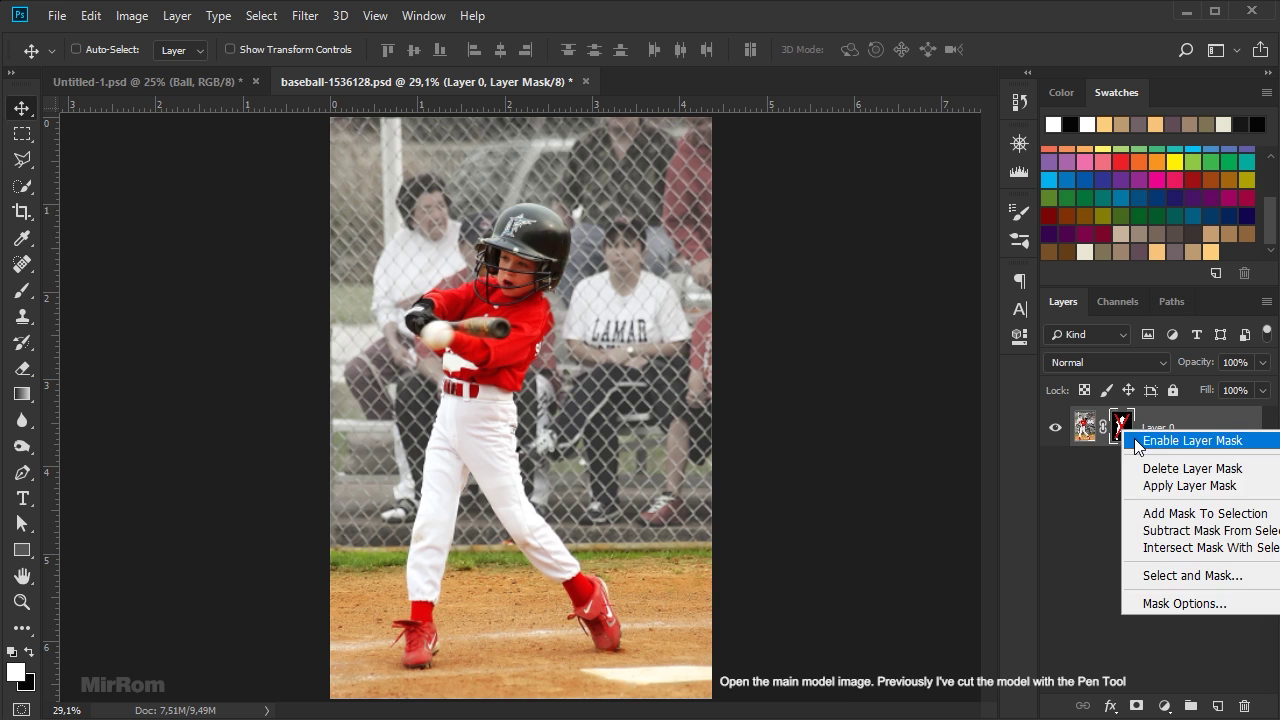
pyautogui.click(1140, 438)
pyautogui.moveTo(508, 350); pyautogui.dragTo(540, 292)
pyautogui.click(607, 85)
pyautogui.click(677, 286)
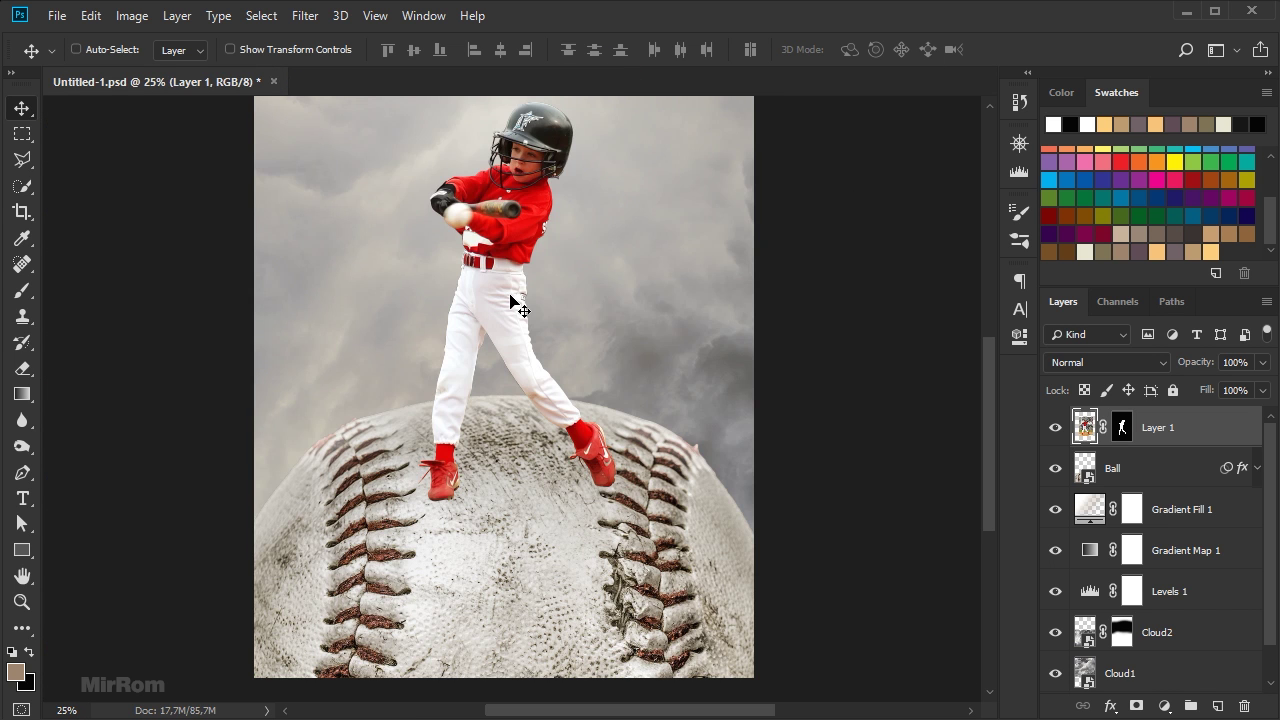
# Convert the batter layer to a Smart Object and rename it Model
pyautogui.hotkey('ctrl', '-')
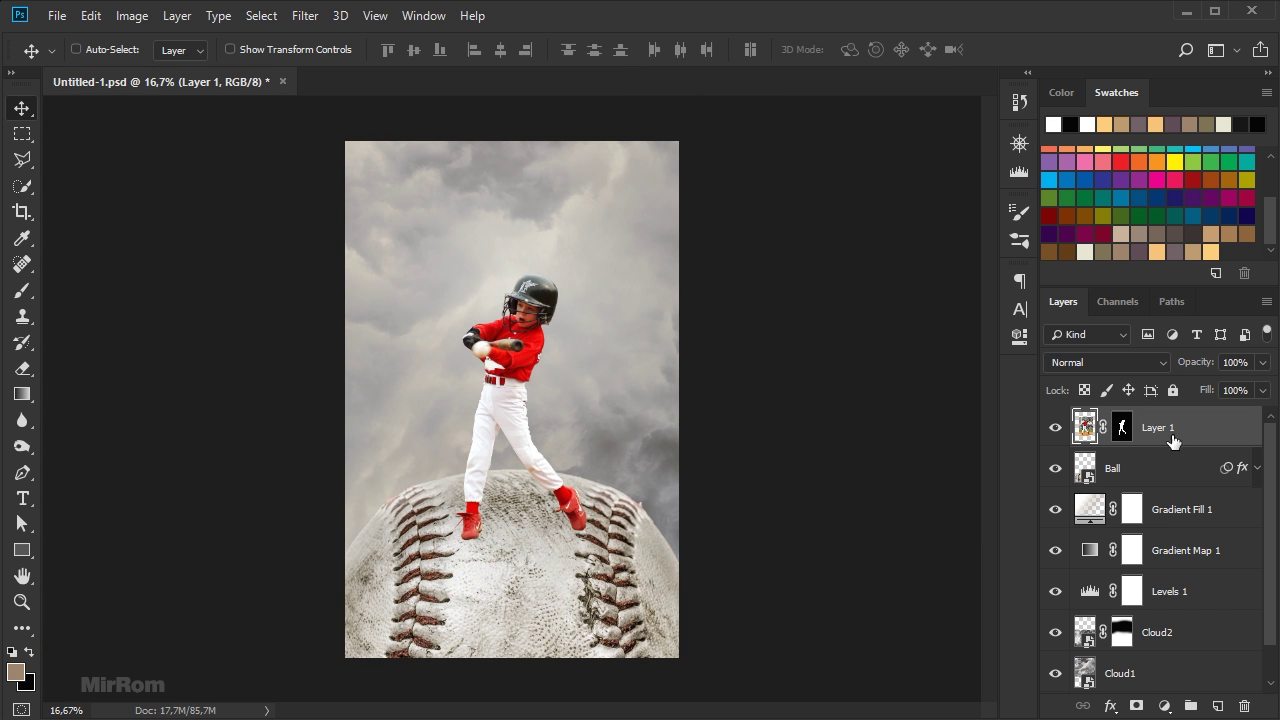
pyautogui.rightClick(1176, 432)
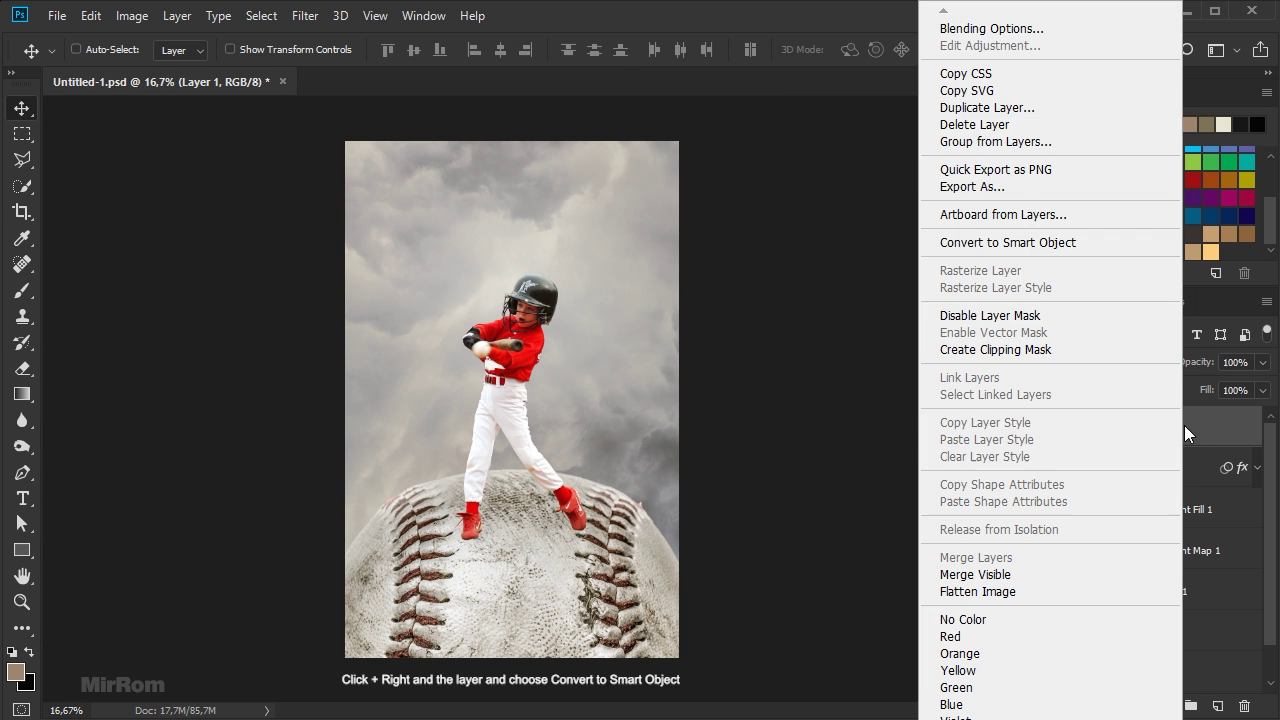
pyautogui.click(1036, 250)
pyautogui.doubleClick(1120, 428)
pyautogui.write('M')
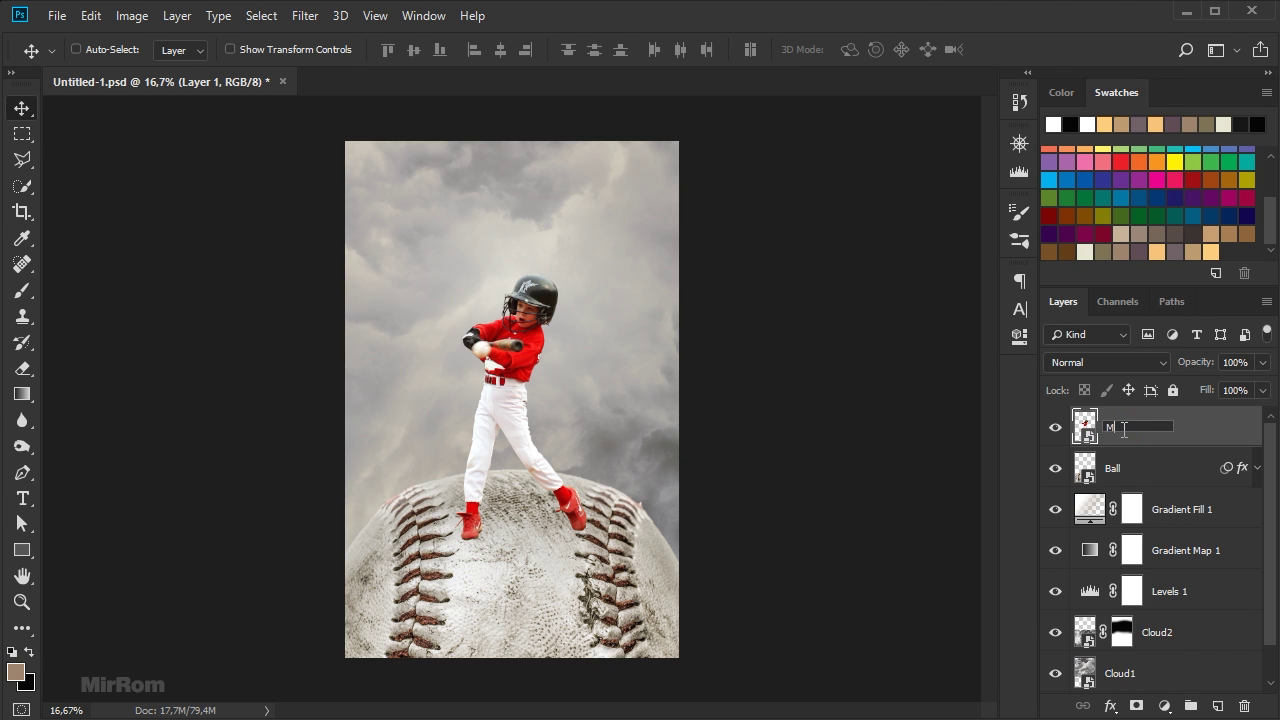
pyautogui.press('Return')
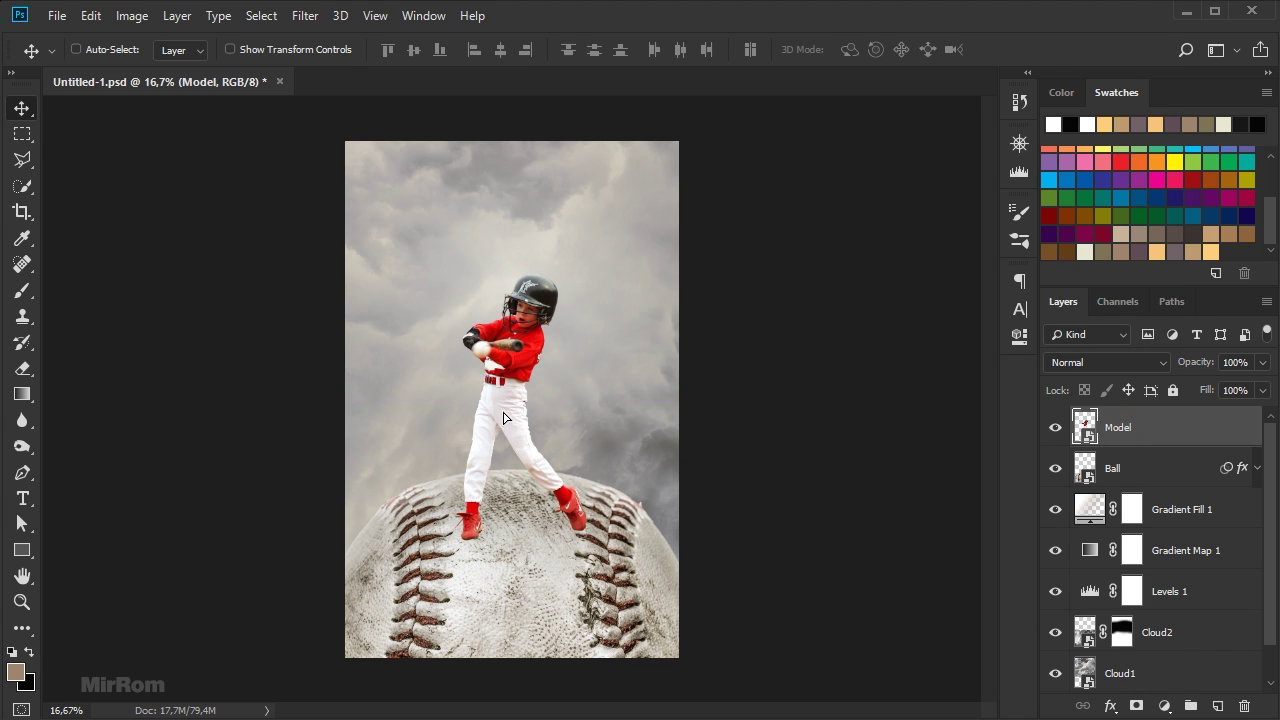
# Scale the Model layer to 86.06% proportionally and move it so the batter stands on the top of the ball
pyautogui.moveTo(504, 414); pyautogui.dragTo(503, 407)
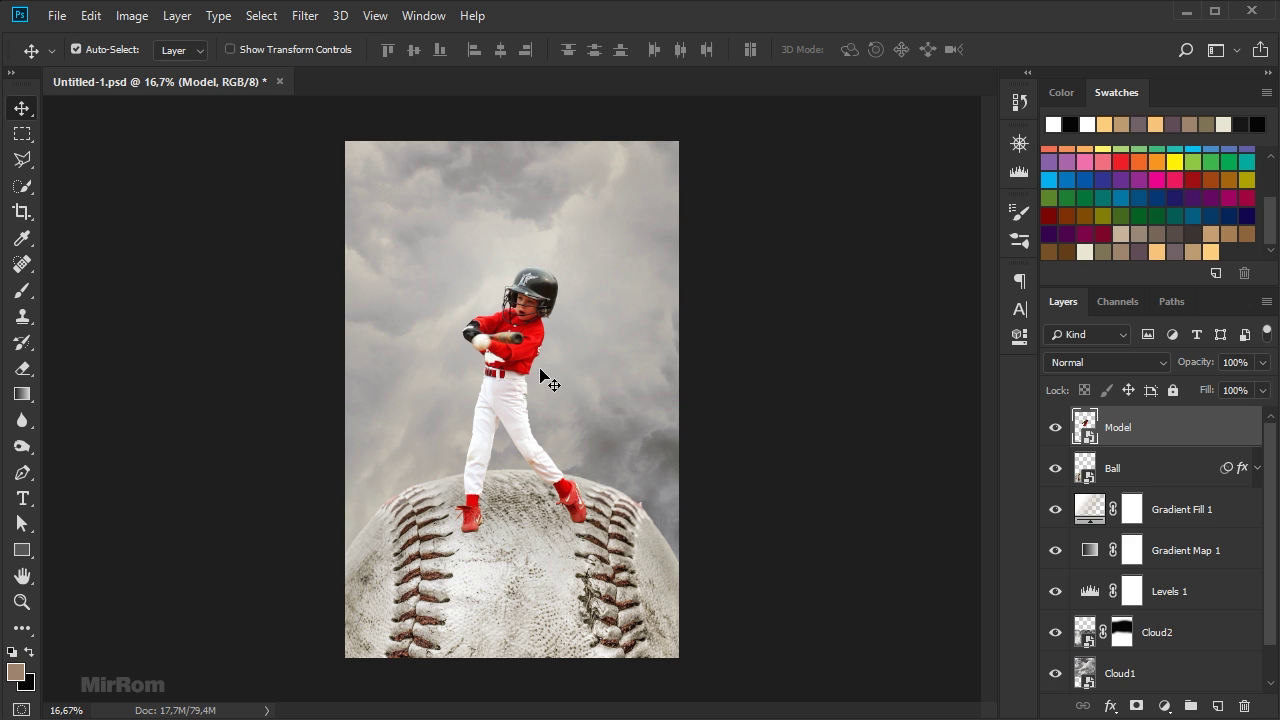
pyautogui.hotkey('ctrl', 't')
pyautogui.moveTo(586, 265); pyautogui.dragTo(569, 288)
pyautogui.moveTo(574, 535); pyautogui.dragTo(568, 519)
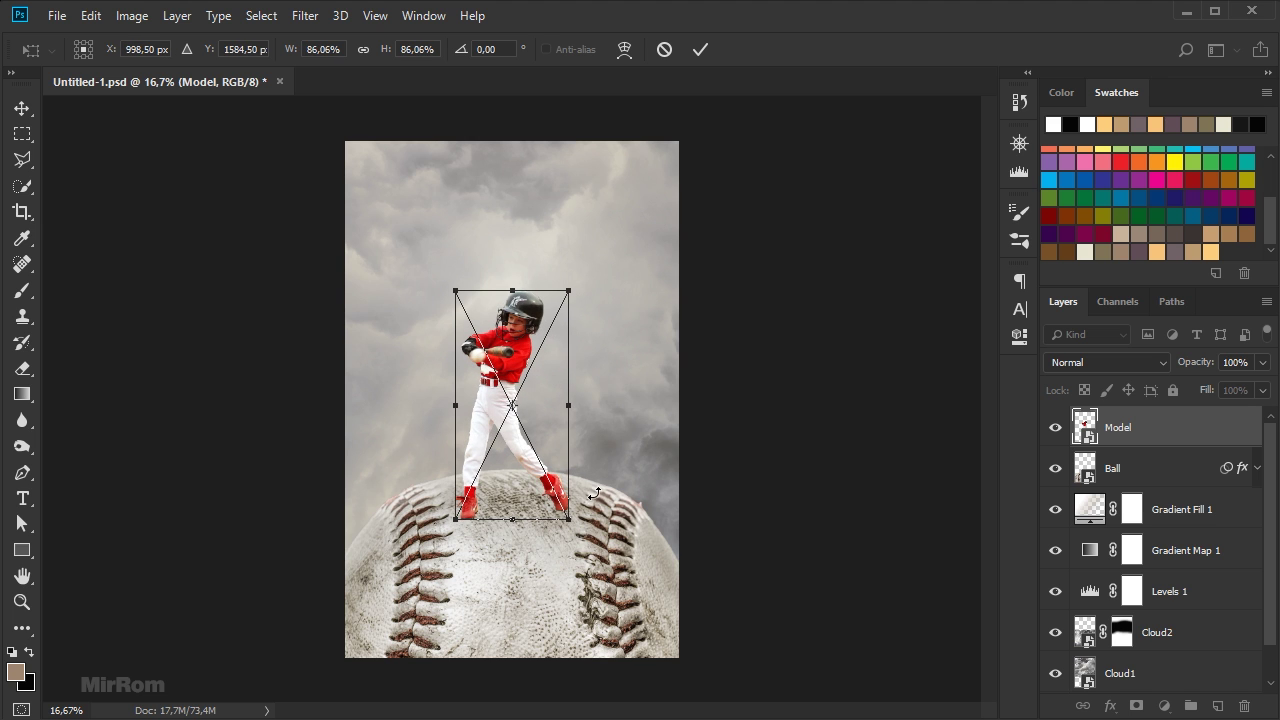
pyautogui.click(700, 49)
pyautogui.moveTo(532, 377); pyautogui.dragTo(518, 370)
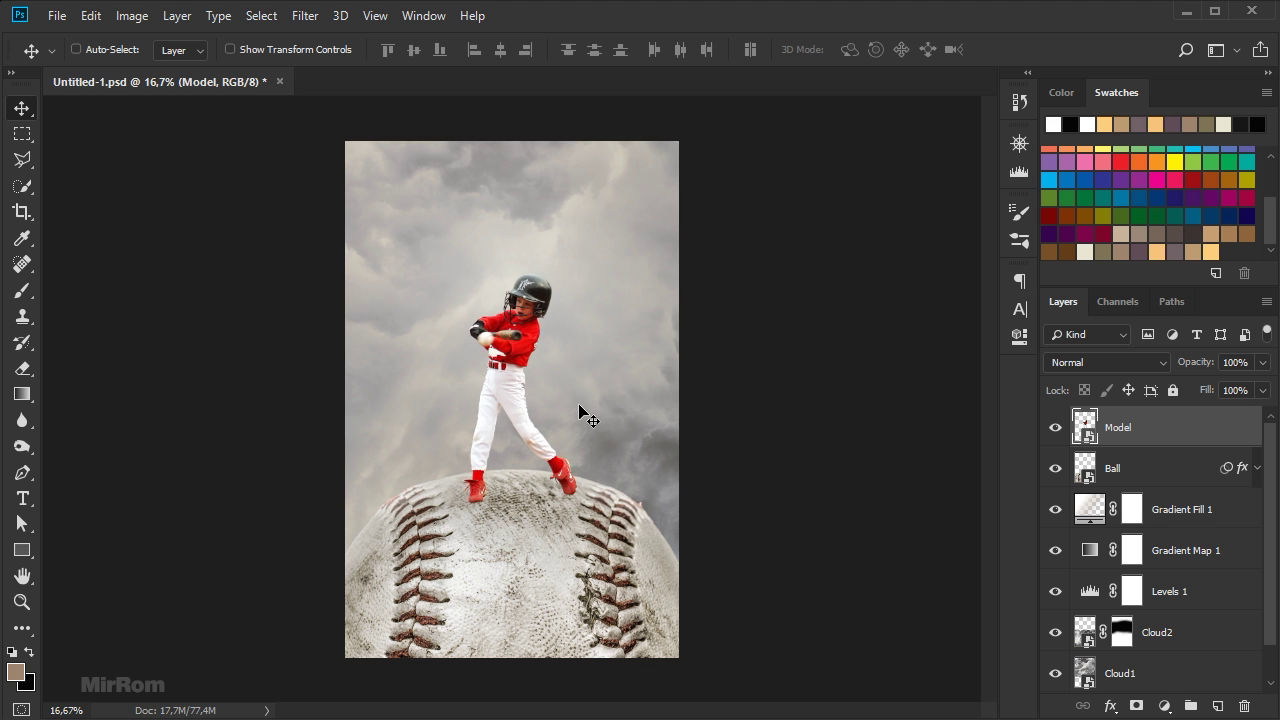
# Apply the Camera Raw Filter to the Model layer with Highlights -100, Clarity +35, Dehaze +21 and Vibrance -83
pyautogui.hotkey('ctrl', '+')
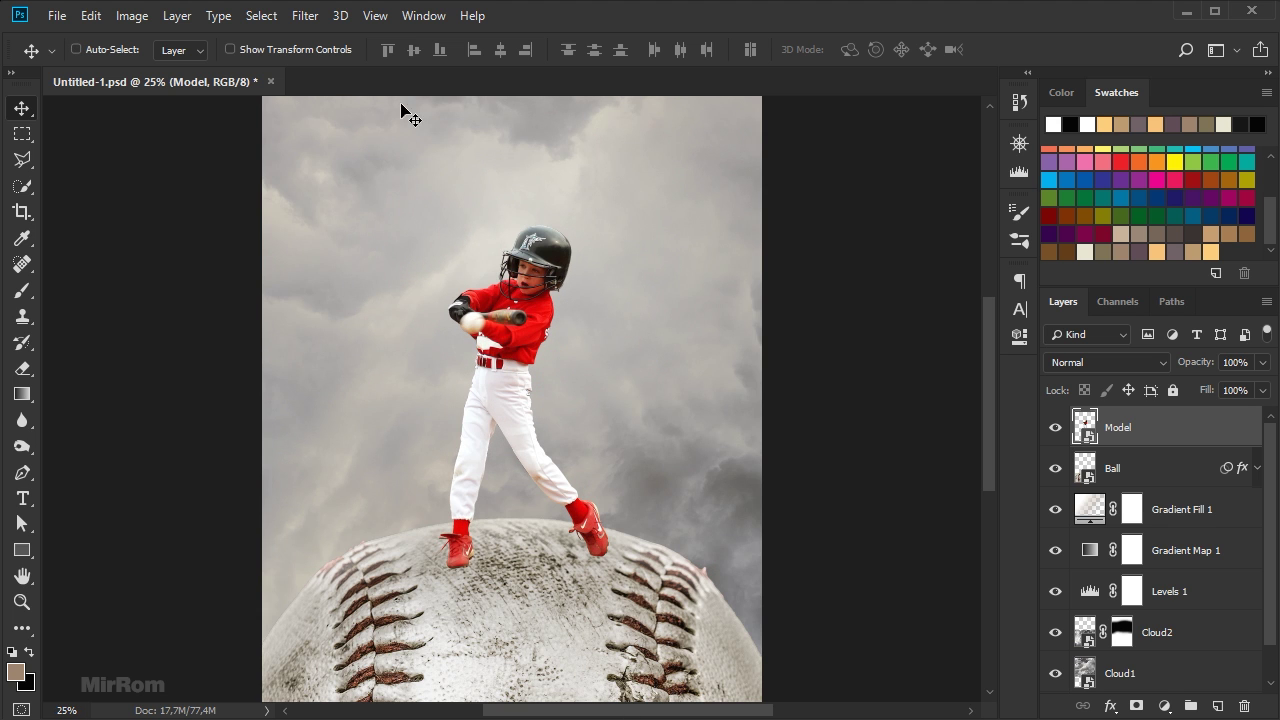
pyautogui.click(318, 16)
pyautogui.click(420, 134)
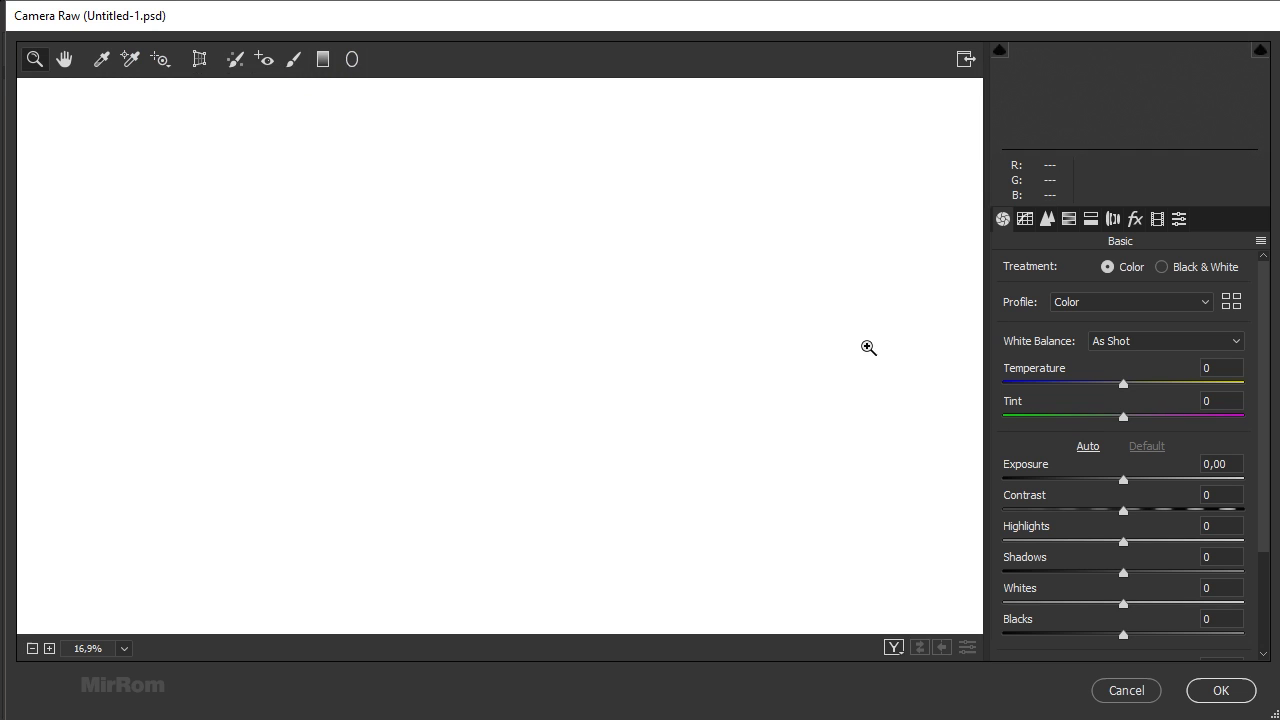
pyautogui.click(593, 380)
pyautogui.click(593, 277)
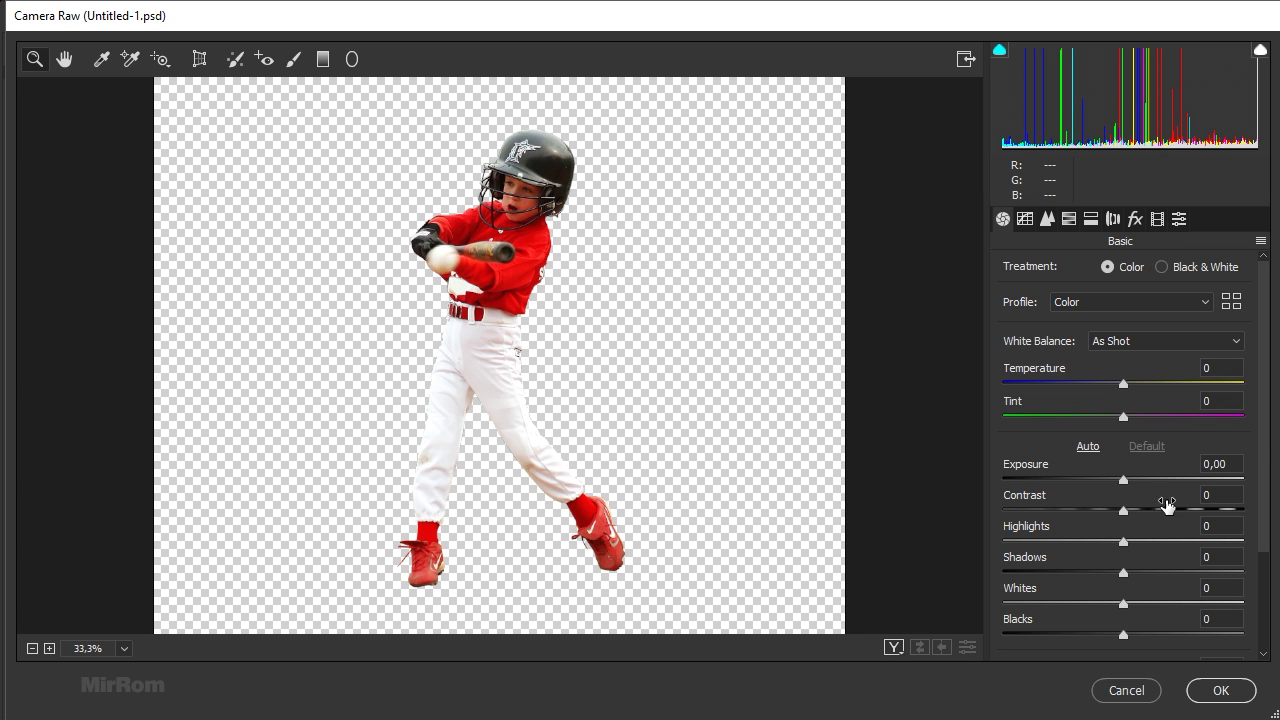
pyautogui.moveTo(1265, 438); pyautogui.dragTo(1265, 505)
pyautogui.moveTo(1123, 444); pyautogui.dragTo(1001, 446)
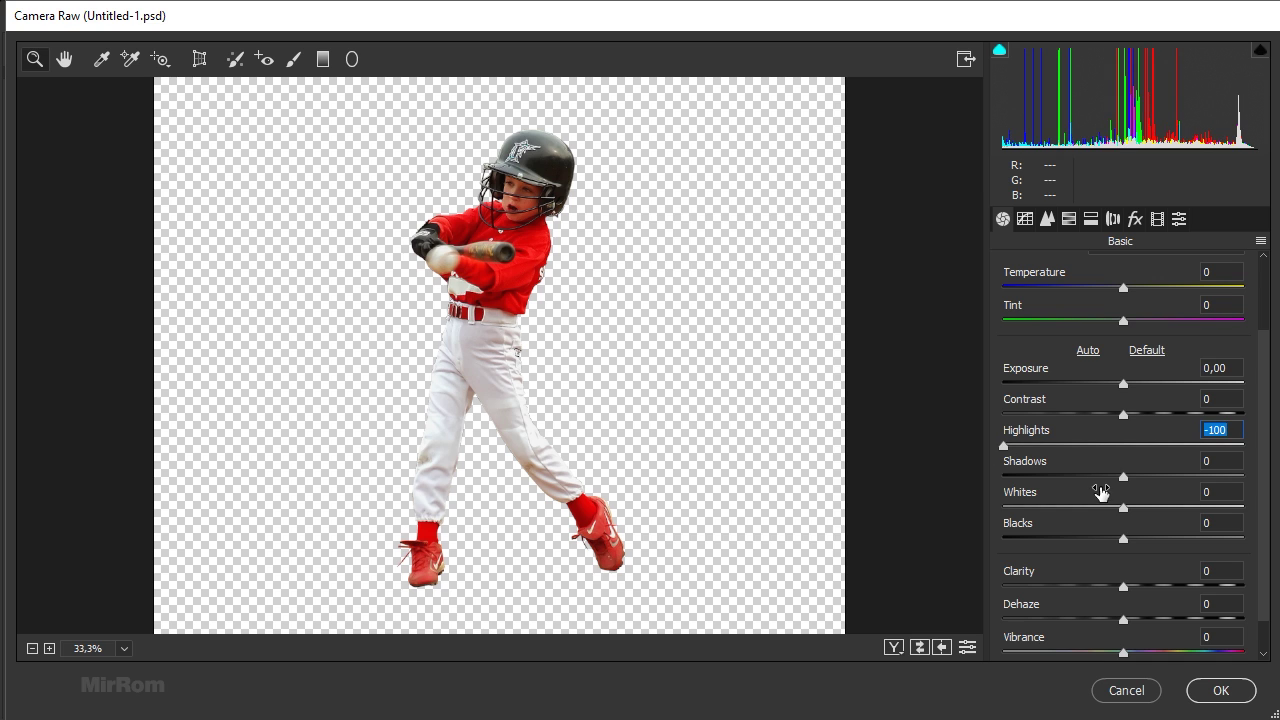
pyautogui.moveTo(1125, 584); pyautogui.dragTo(1022, 655)
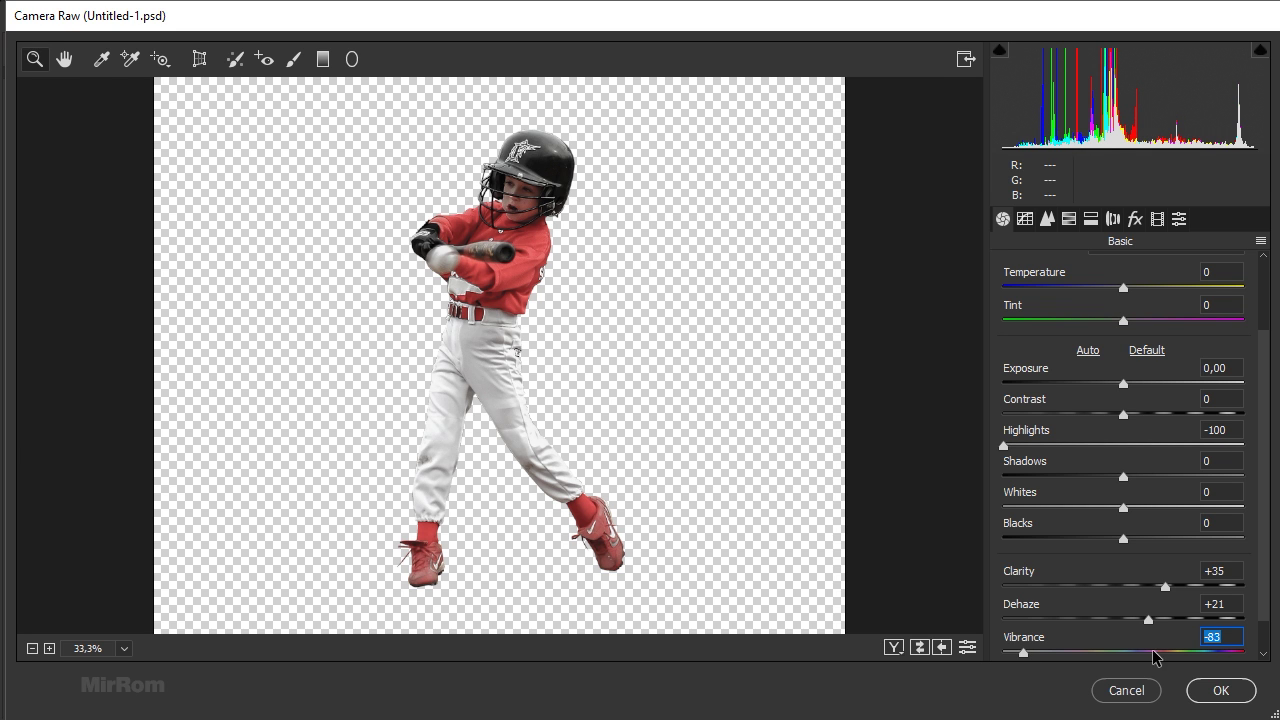
pyautogui.click(1212, 697)
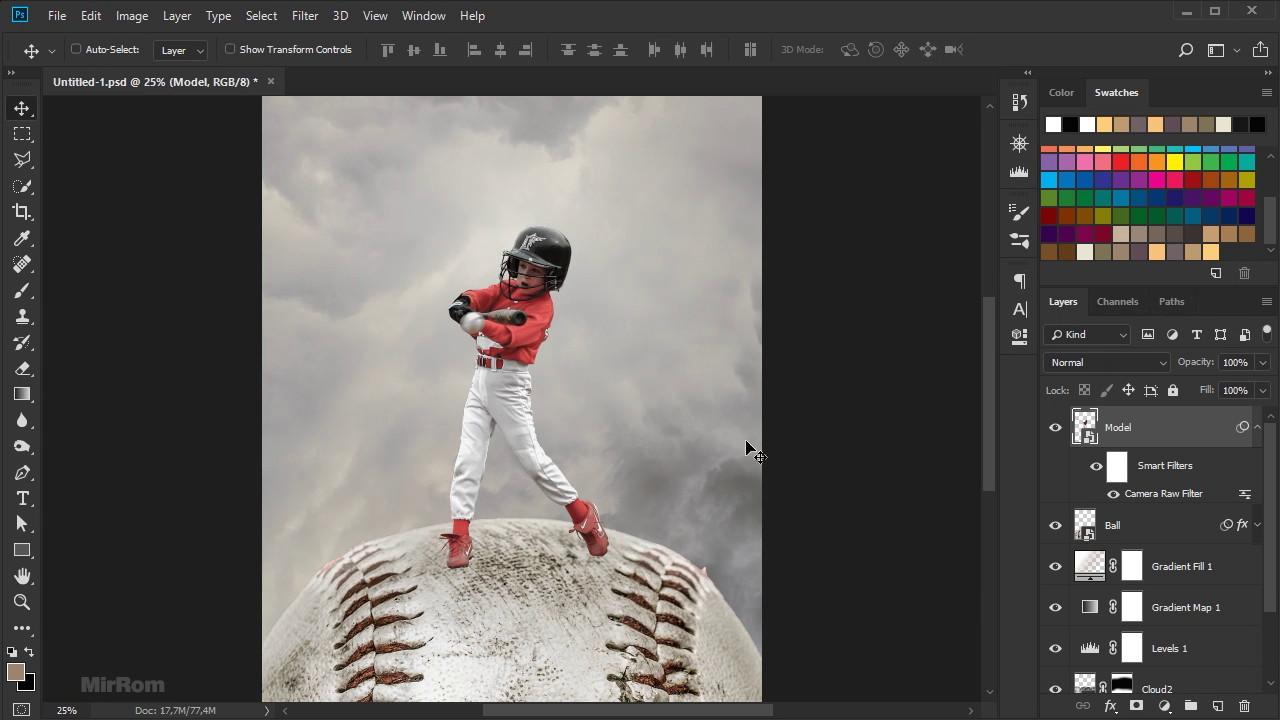
pyautogui.click(1256, 438)
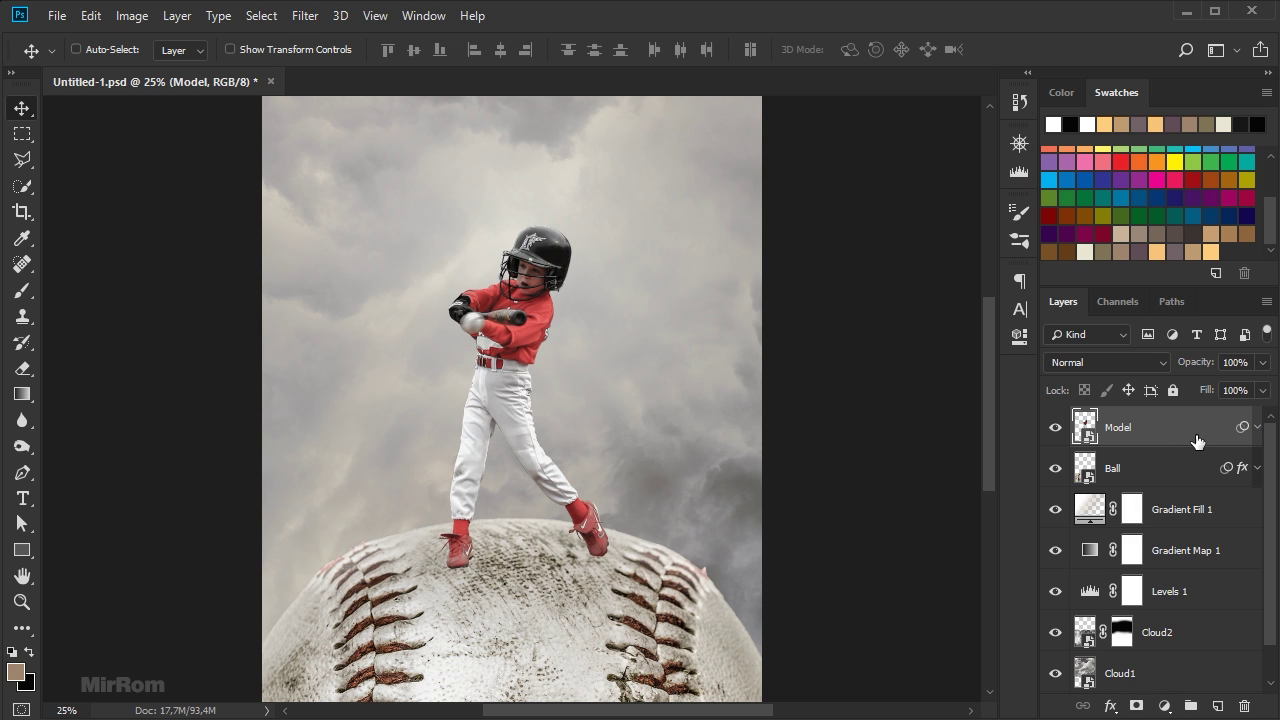
# Create a new layer above Model, fill the batter's outline on it with black, and deselect
pyautogui.scroll(-3, 595, 322)
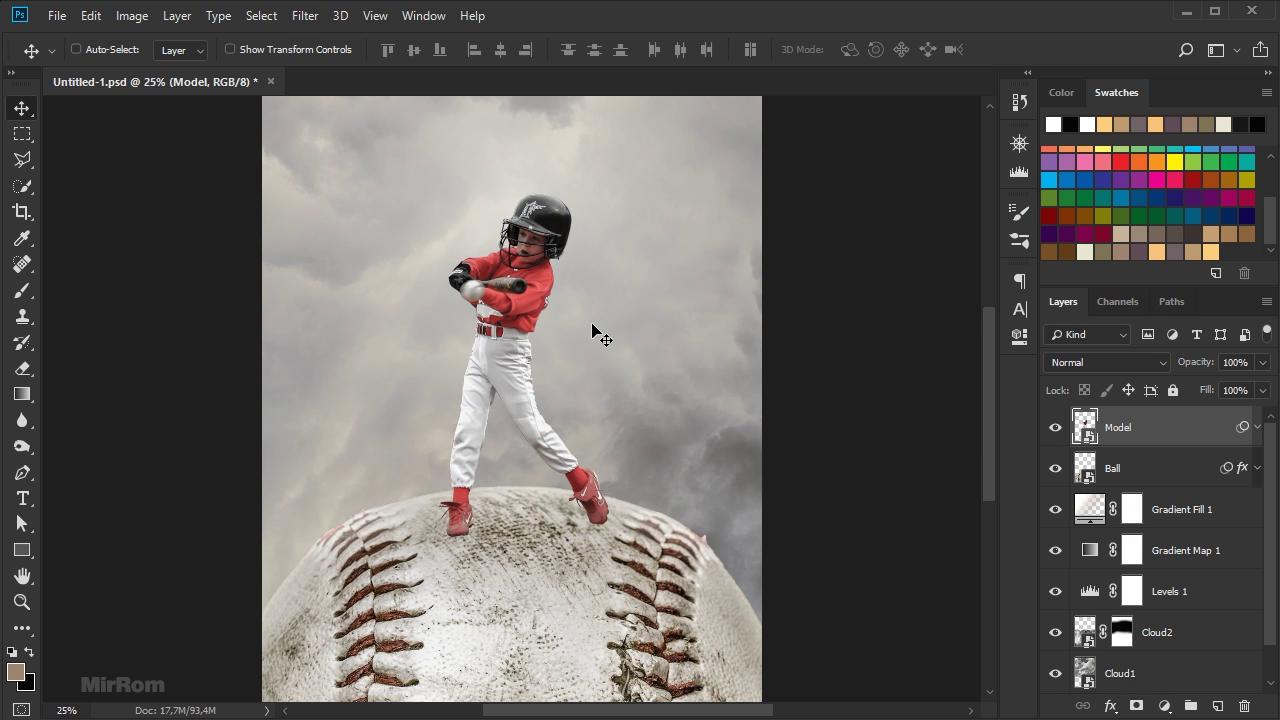
pyautogui.scroll(1, 595, 322)
pyautogui.click(1217, 706)
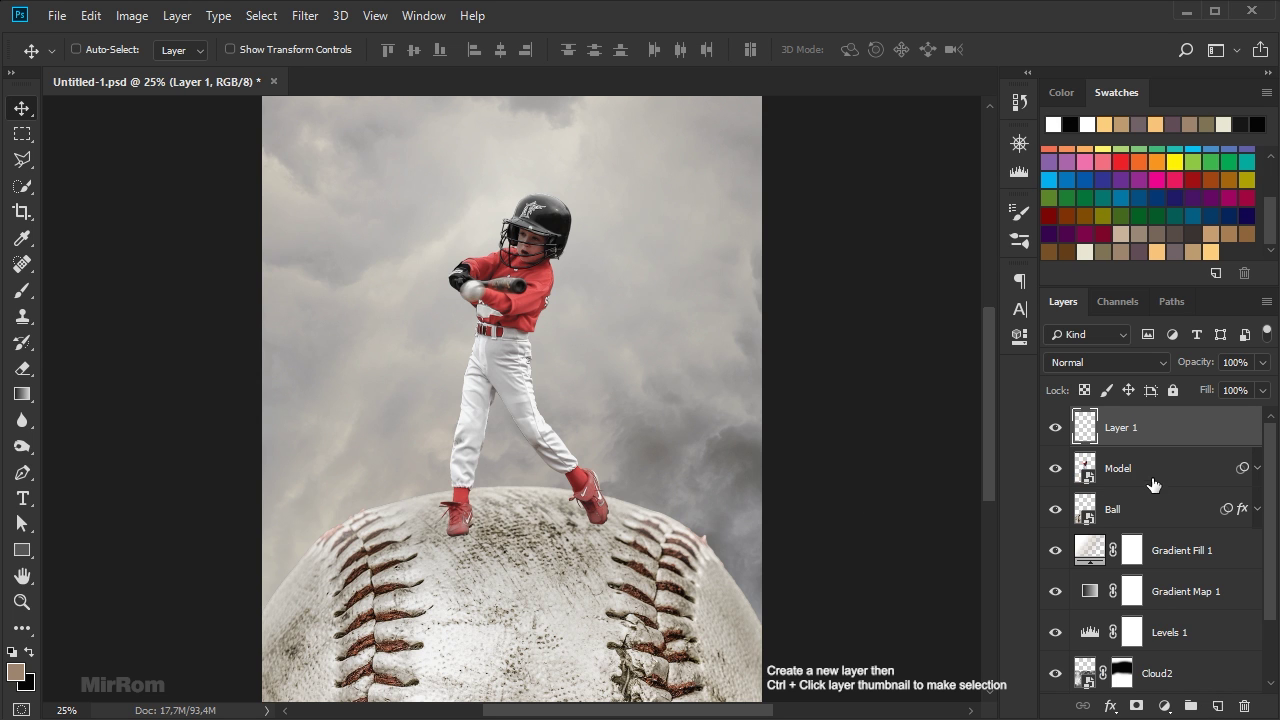
pyautogui.keyDown('ctrl'); pyautogui.click(1090, 476); pyautogui.keyUp('ctrl')
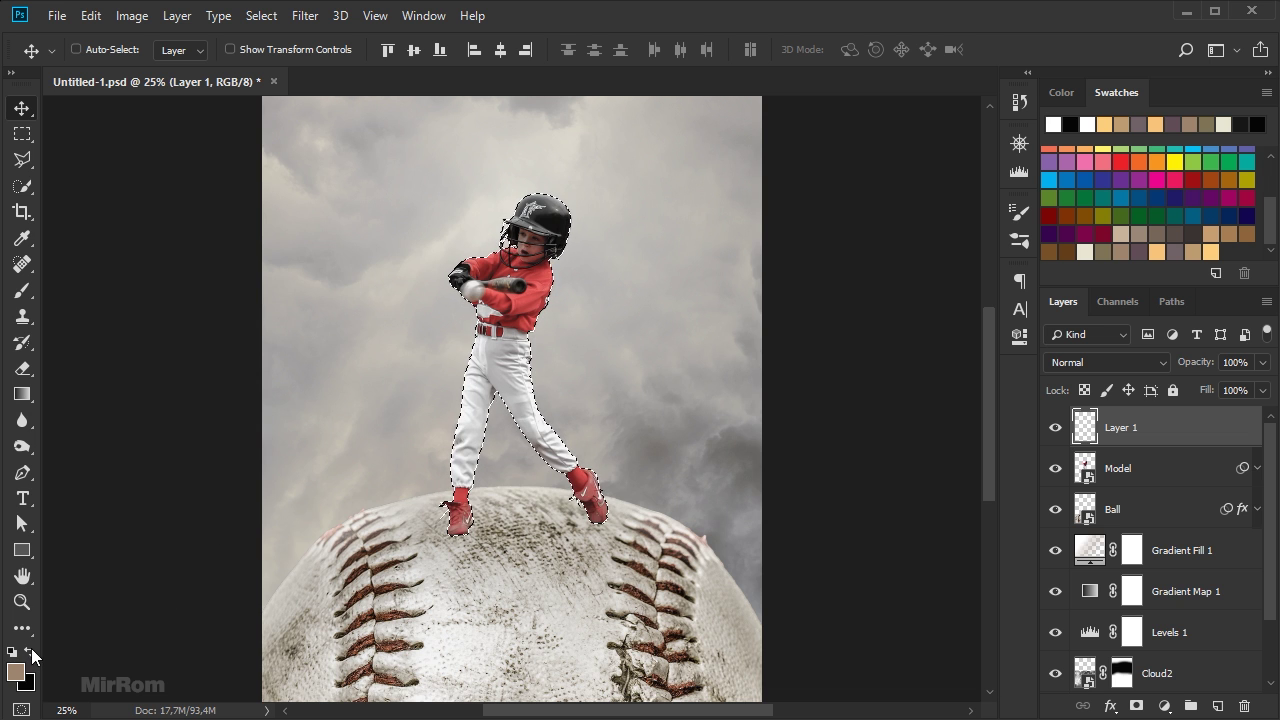
pyautogui.click(31, 653)
pyautogui.click(15, 671)
pyautogui.click(1003, 214)
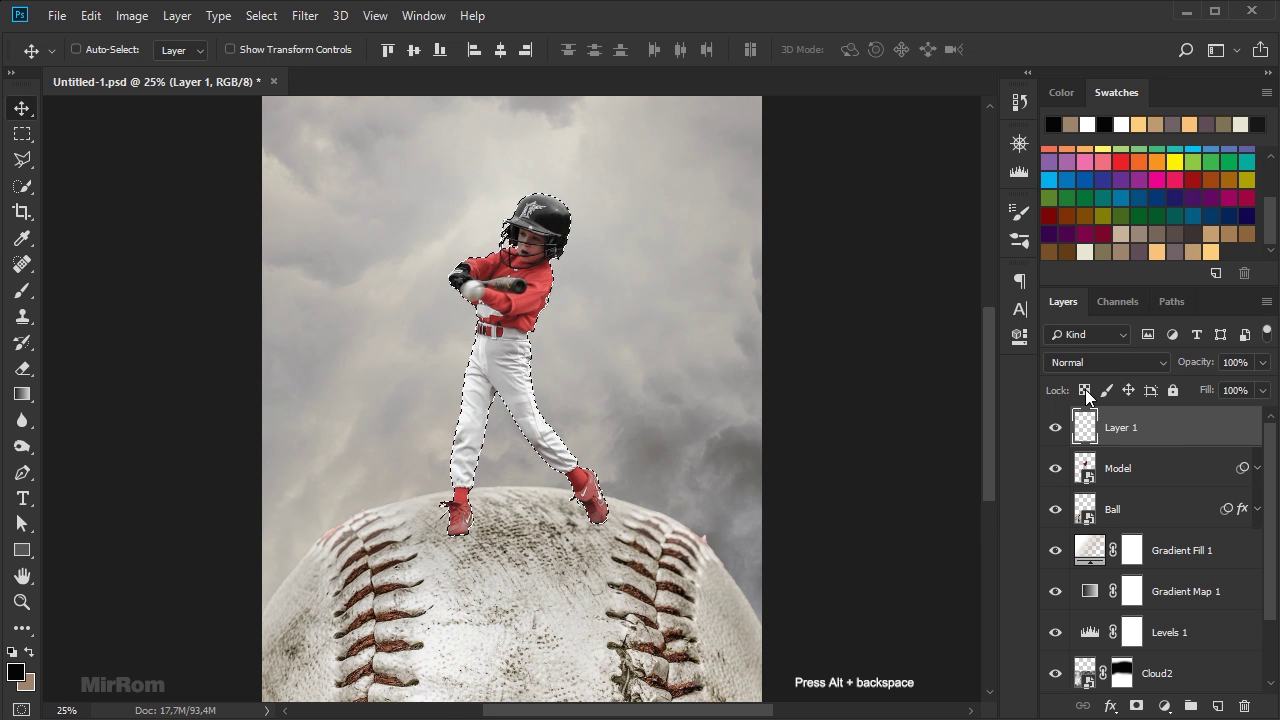
pyautogui.hotkey('alt', 'BackSpace')
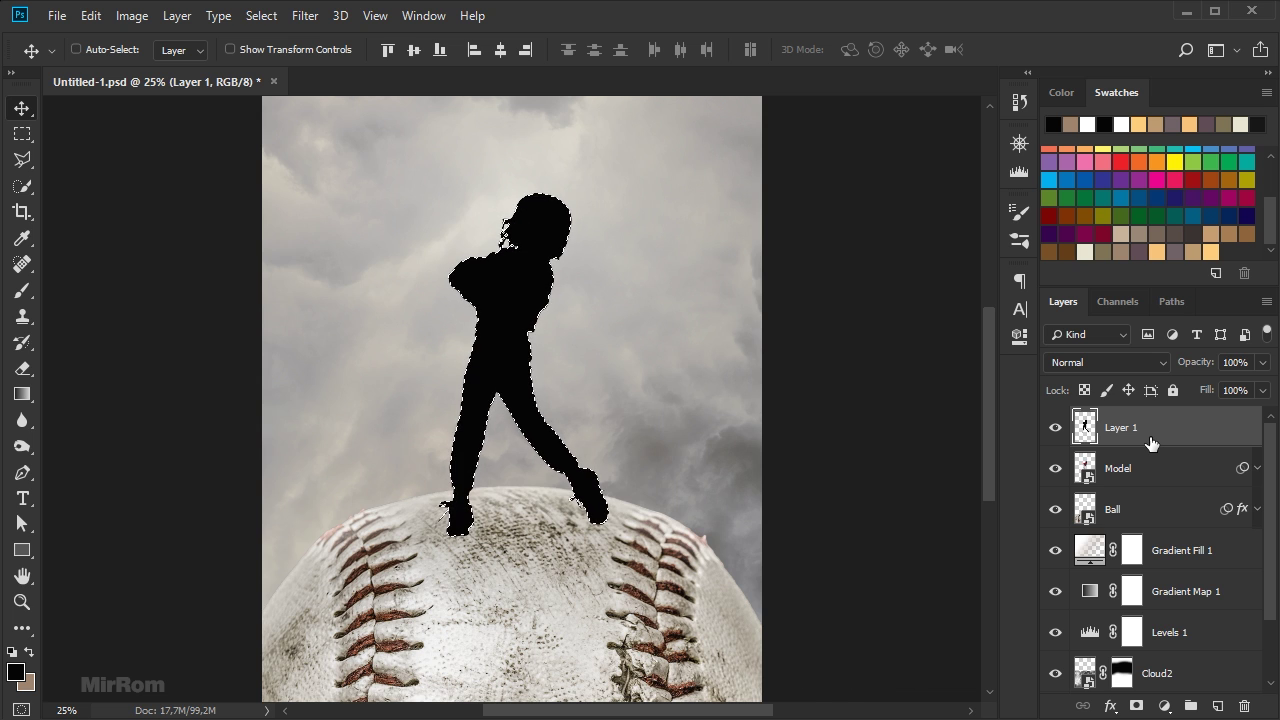
pyautogui.hotkey('ctrl', 'd')
# Rename the black silhouette layer Shadow, convert it to a Smart Object, and place it below the Model layer
pyautogui.doubleClick(1127, 437)
pyautogui.write('Sha')
pyautogui.press('Return')
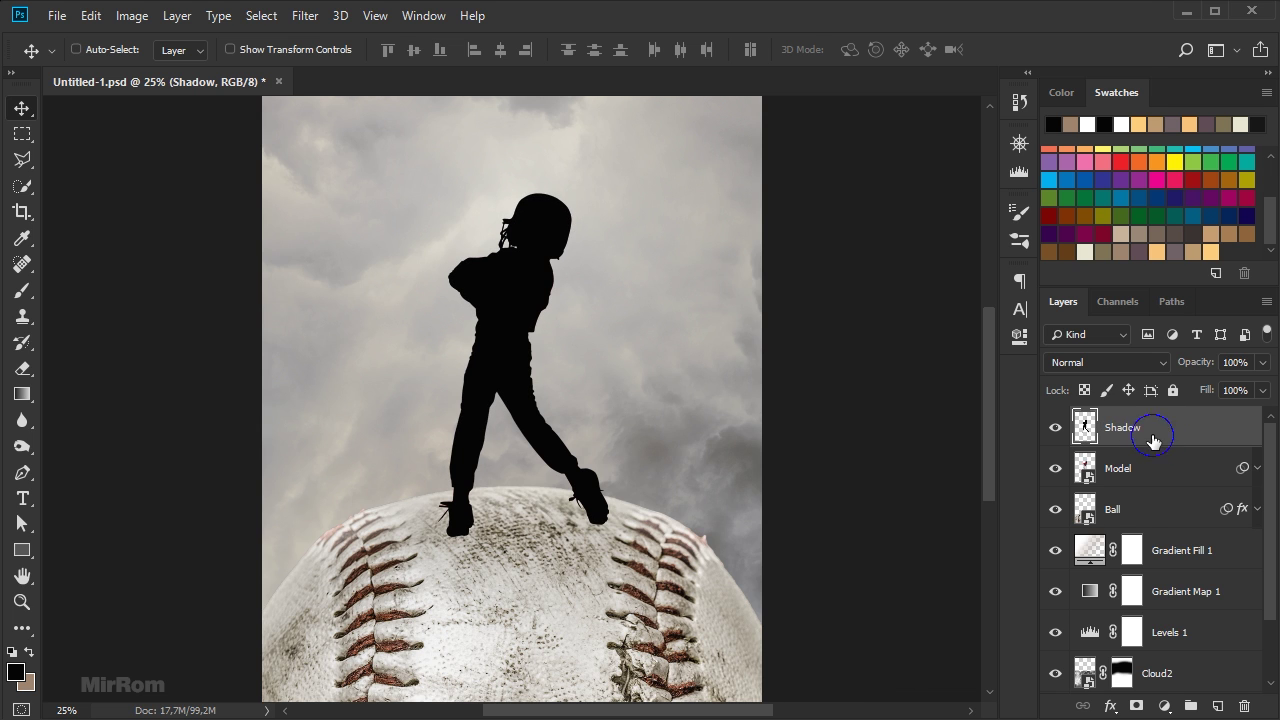
pyautogui.rightClick(1150, 440)
pyautogui.click(1014, 258)
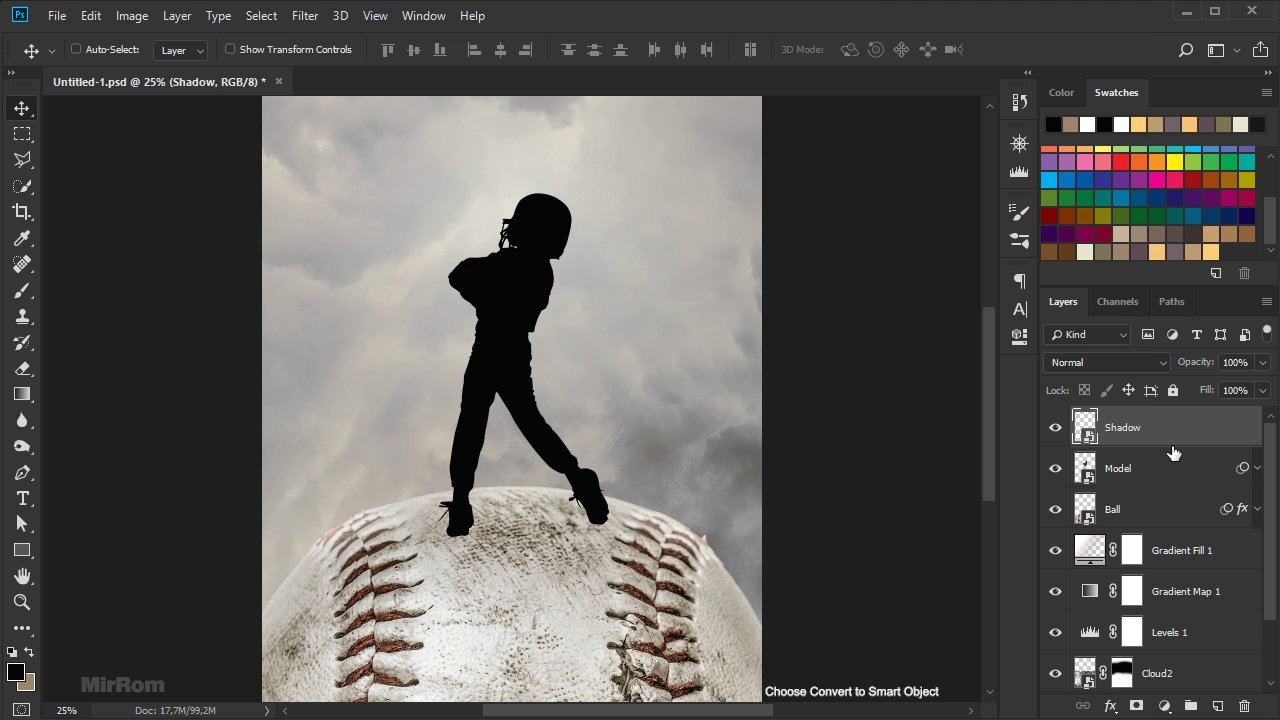
pyautogui.moveTo(1171, 445); pyautogui.dragTo(1162, 488)
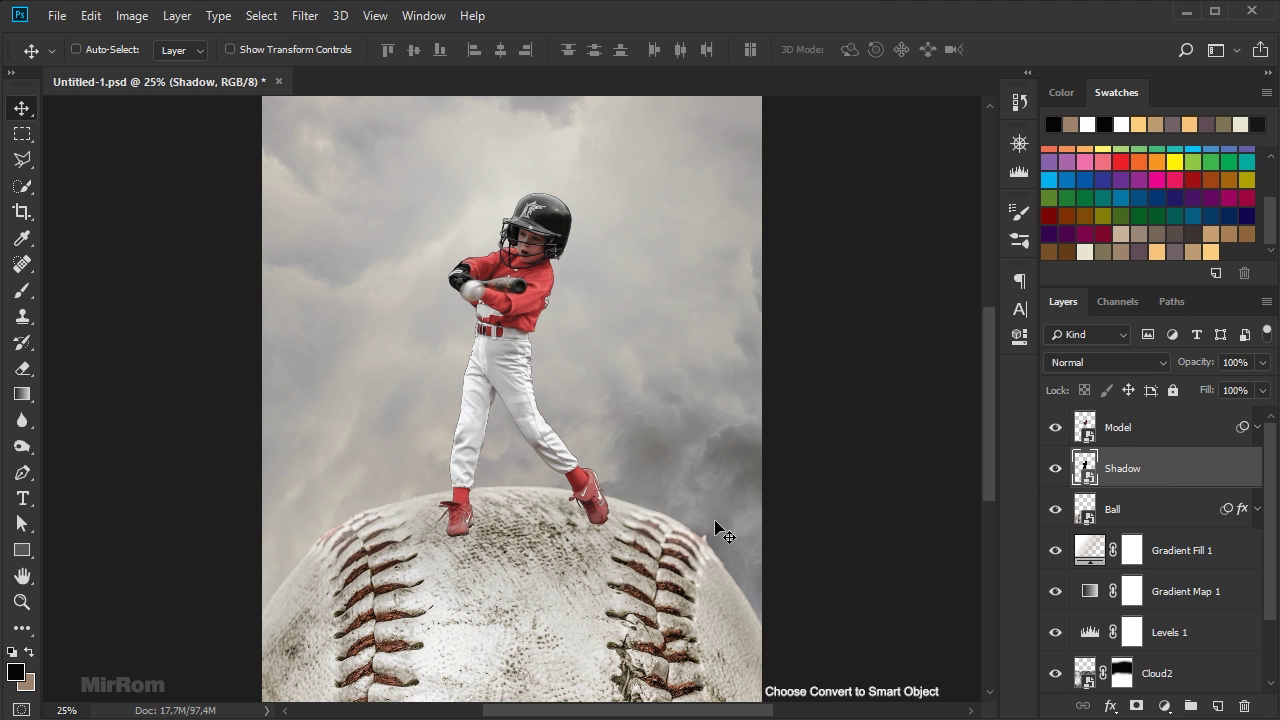
# Flip the Shadow layer downward beneath the batter's feet, flattening it to -13.16% height with a 178.49° rotation
pyautogui.scroll(-1, 650, 516)
pyautogui.hotkey('ctrl', 't')
pyautogui.moveTo(524, 176); pyautogui.dragTo(650, 513)
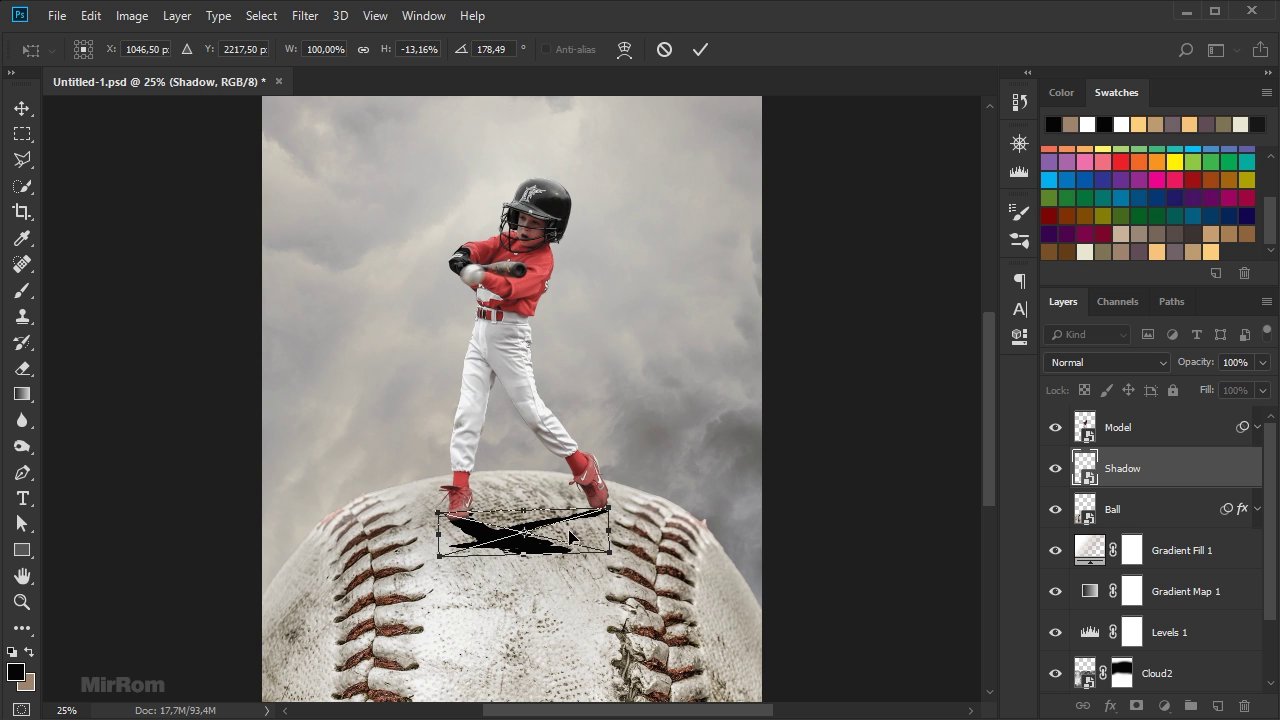
# Widen the far edge of the shadow in perspective to 114.07% width, apply the transformation, and nudge the shadow slightly up to the feet
pyautogui.rightClick(588, 531)
pyautogui.click(620, 369)
pyautogui.click(612, 556)
pyautogui.moveTo(612, 556); pyautogui.dragTo(624, 549)
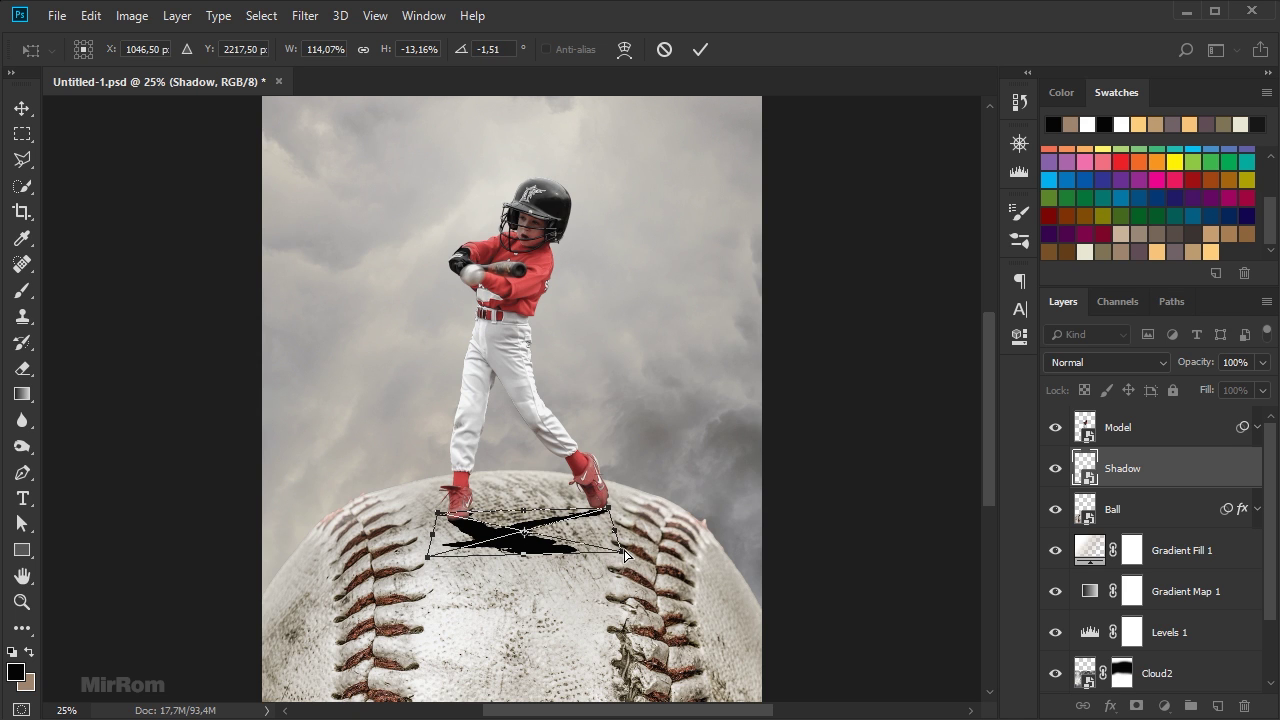
pyautogui.press('Return')
pyautogui.press('Up')
pyautogui.press('Up')
pyautogui.press('Up')
pyautogui.press('Up')
pyautogui.press('Up')
pyautogui.press('Up')
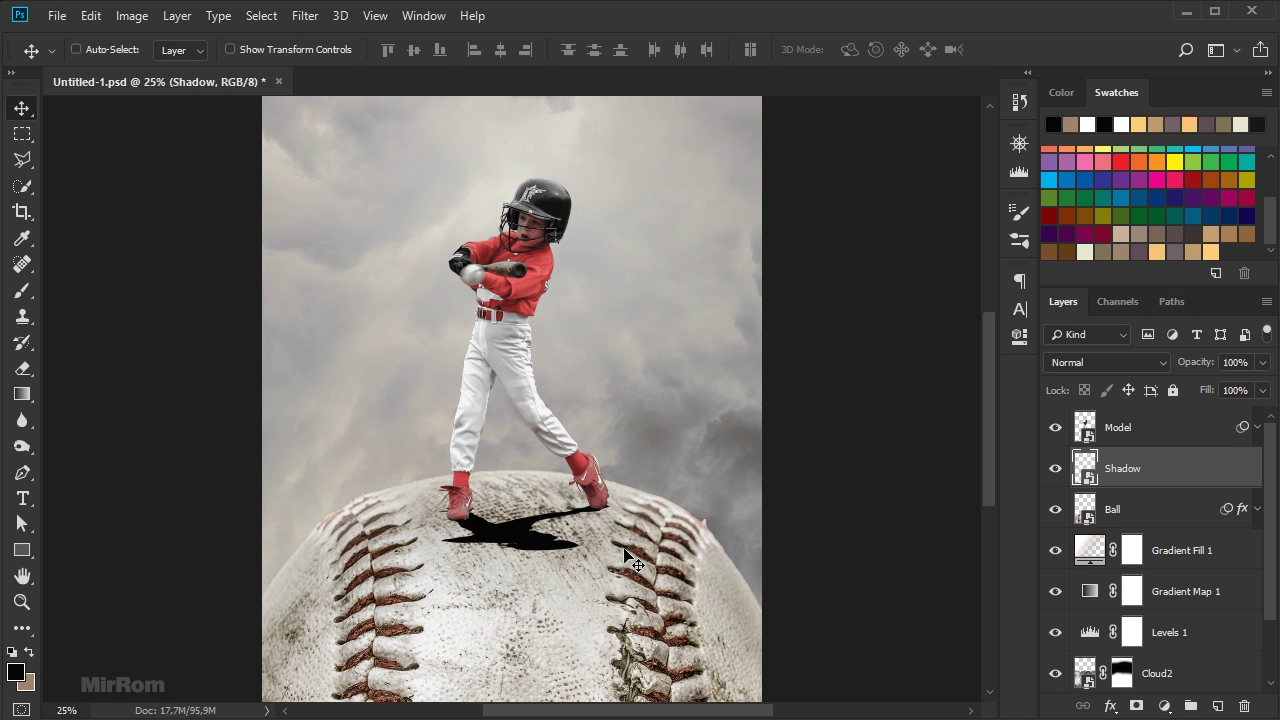
# Stretch the shadow slightly downward with Free Transform and apply it
pyautogui.hotkey('ctrl', 't')
pyautogui.moveTo(526, 558); pyautogui.dragTo(529, 561)
pyautogui.press('Return')
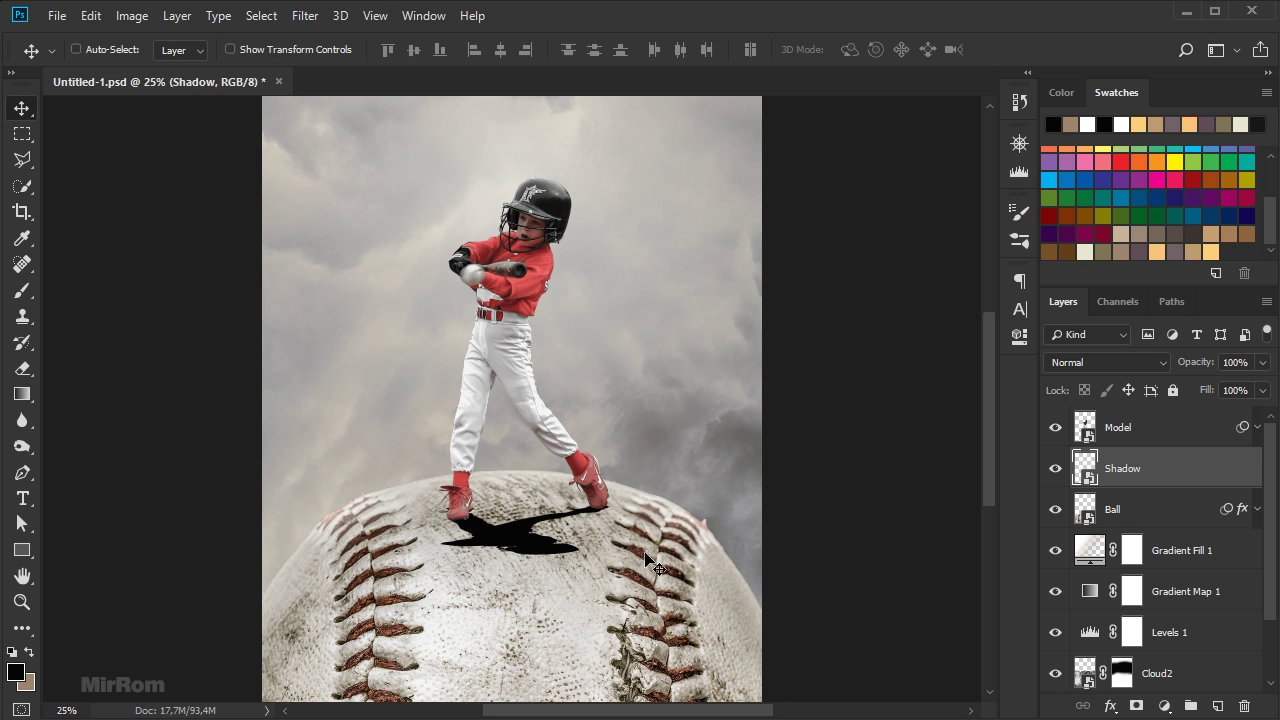
# Apply a Gaussian Blur with a 12,7 pixel radius to the Shadow layer and lower its opacity to 77%
pyautogui.click(309, 20)
pyautogui.moveTo(342, 241)
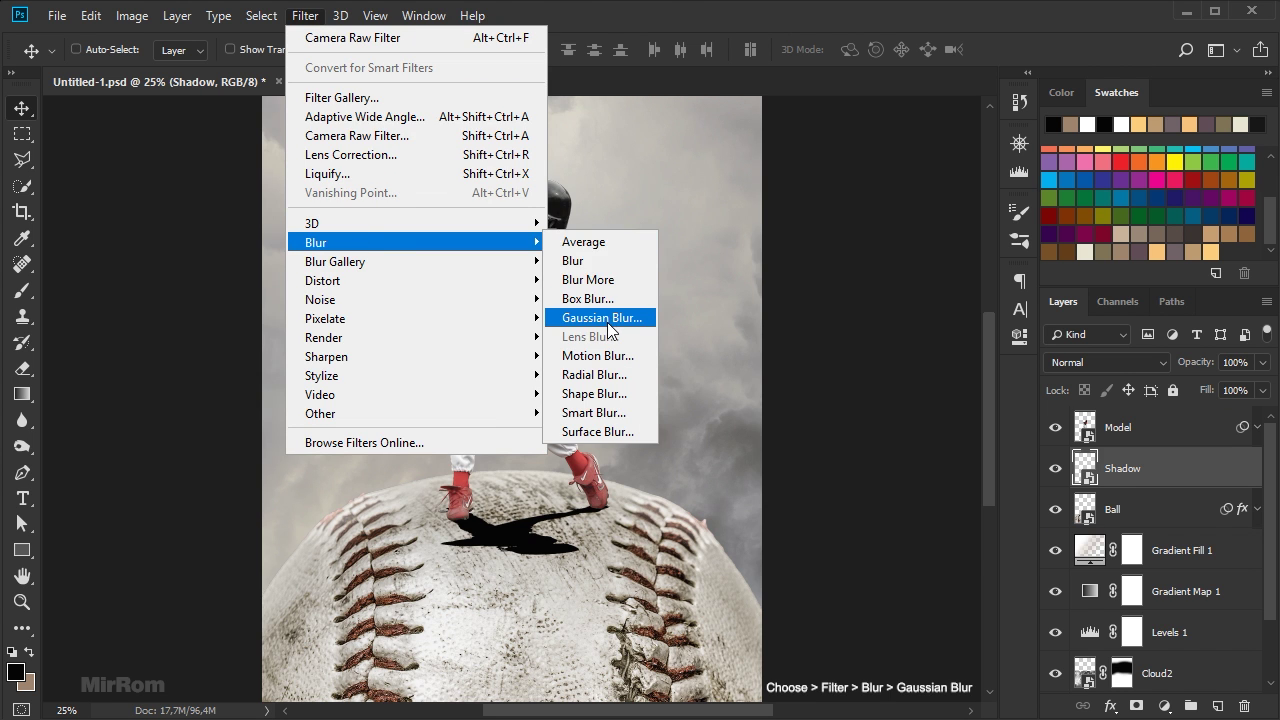
pyautogui.click(607, 324)
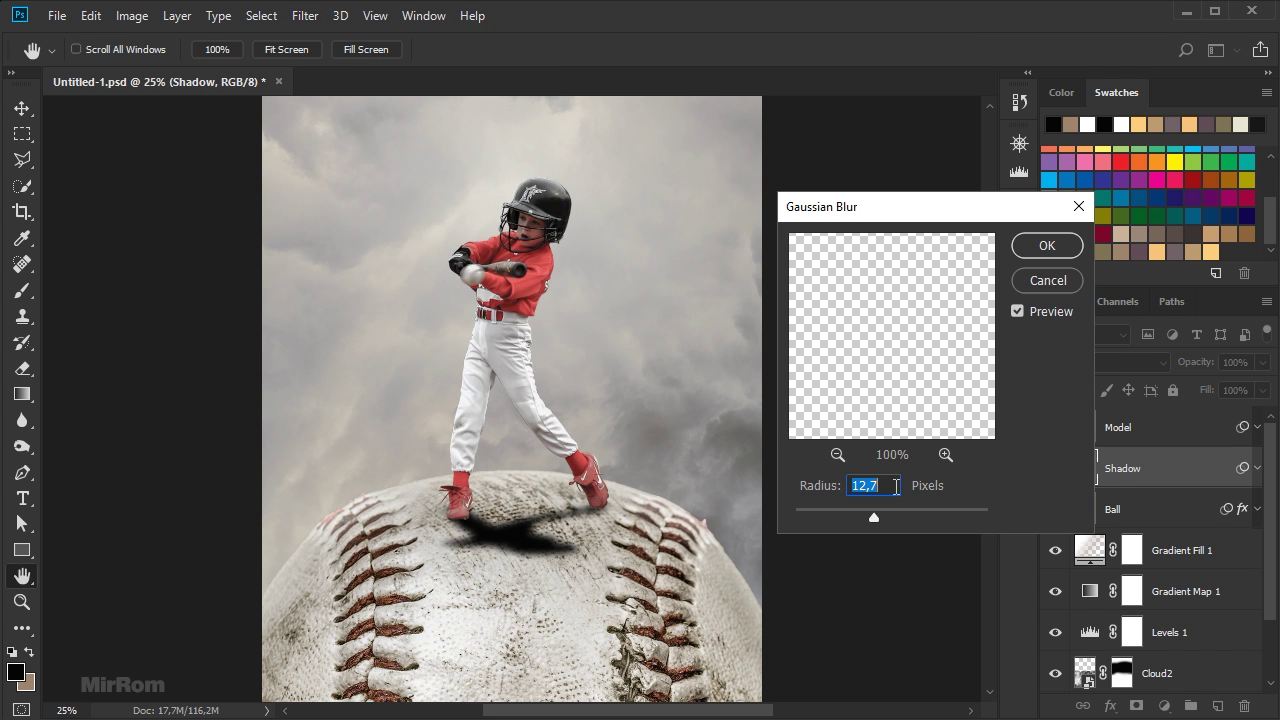
pyautogui.click(1046, 246)
pyautogui.click(1263, 364)
pyautogui.moveTo(1252, 390); pyautogui.dragTo(1243, 391)
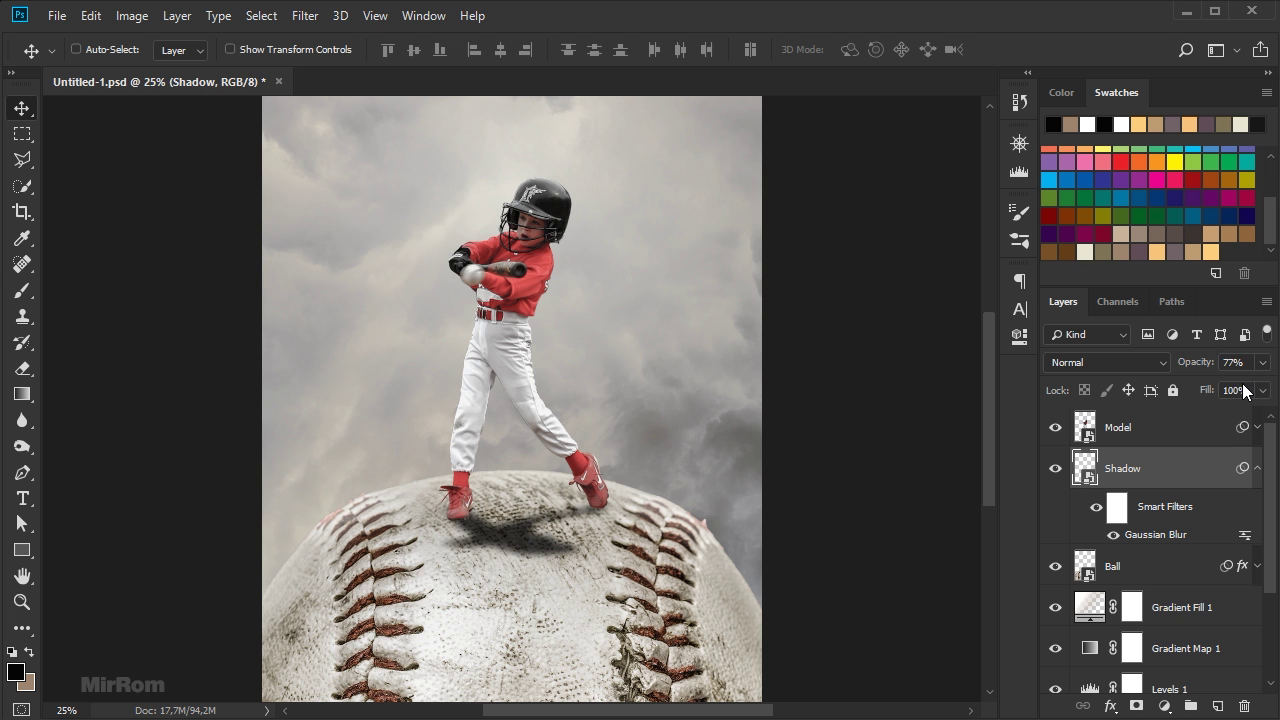
# Add a layer mask to the Shadow layer and hide the excess shadow around the shoes with a soft black 90 px brush at 100% opacity
pyautogui.scroll(1, 590, 600)
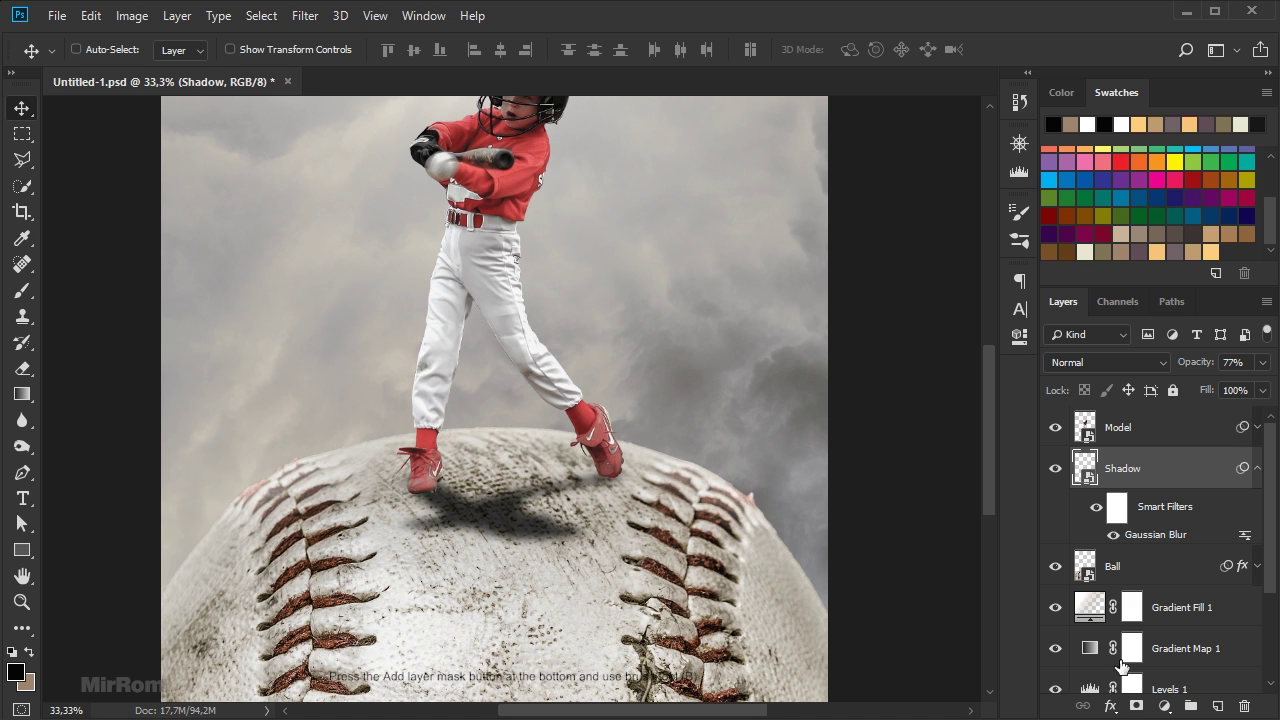
pyautogui.click(1137, 706)
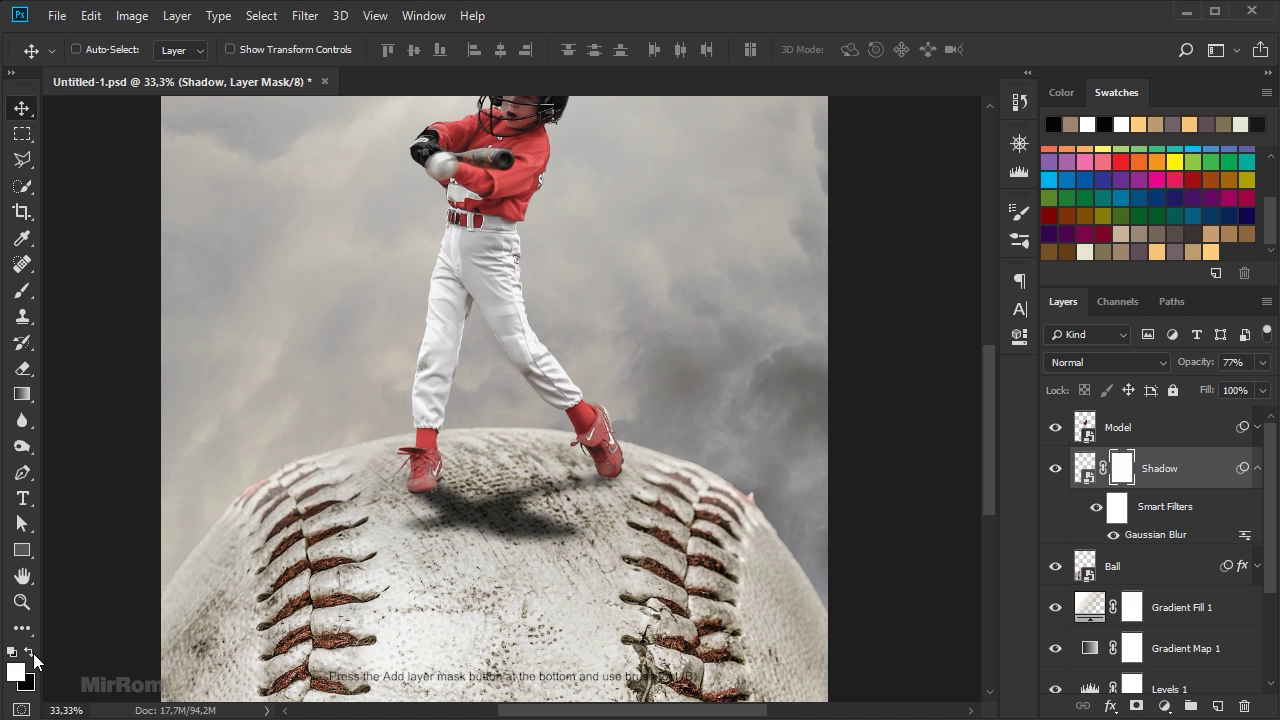
pyautogui.press('b')
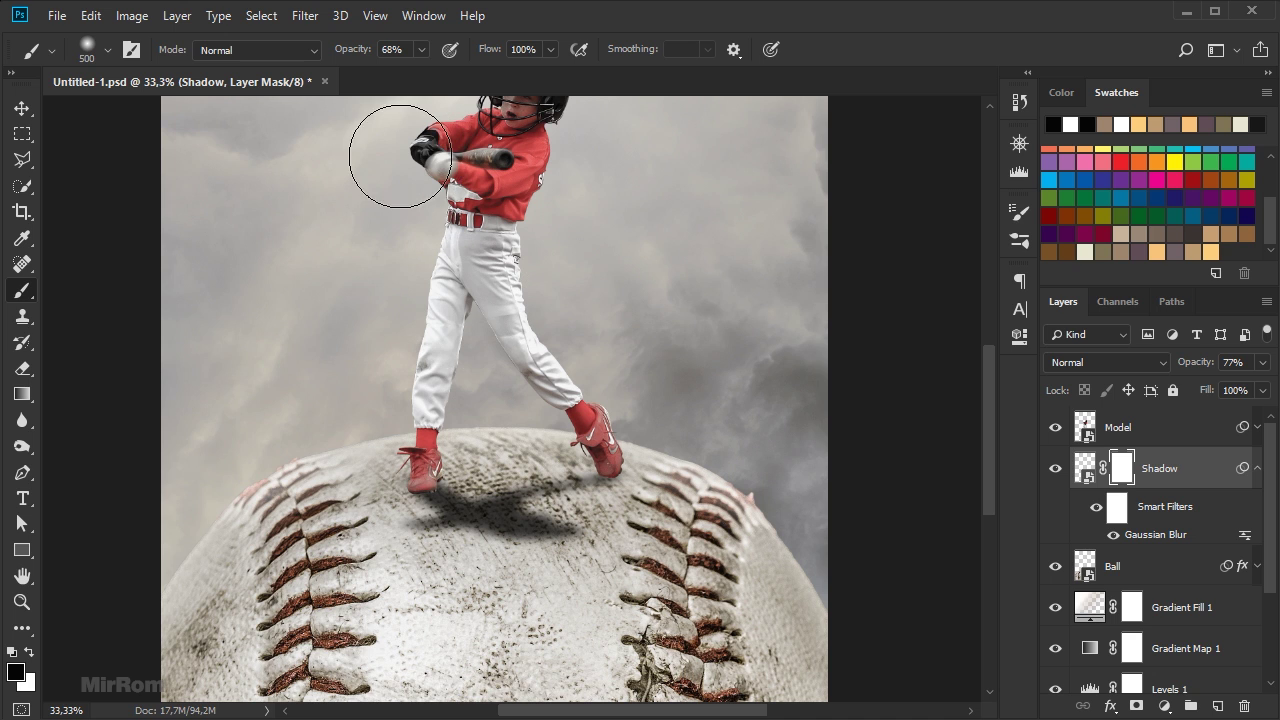
pyautogui.moveTo(421, 49)
pyautogui.mouseDown()
pyautogui.moveTo(428, 72)
pyautogui.moveTo(480, 90)
pyautogui.mouseUp()
pyautogui.press('[')
pyautogui.press('[')
pyautogui.press('[')
pyautogui.press('[')
pyautogui.press('[')
pyautogui.press('[')
pyautogui.press('[')
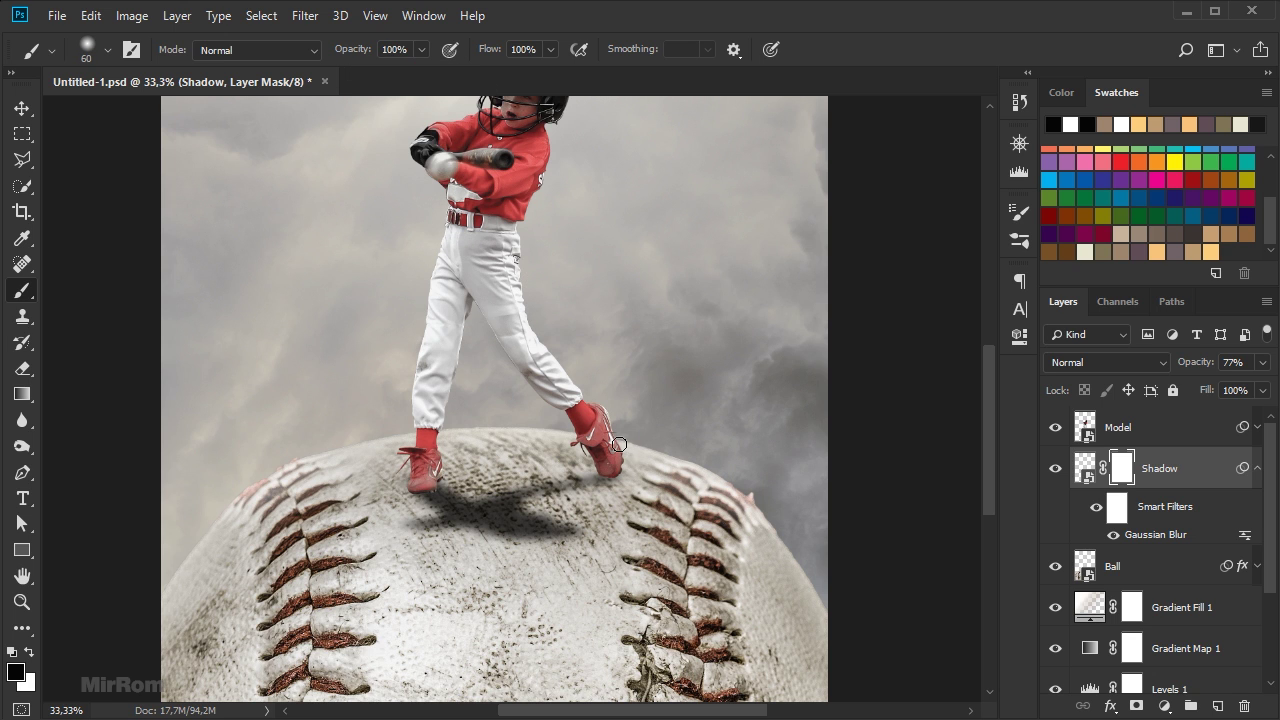
pyautogui.press(']')
pyautogui.press(']')
pyautogui.press(']')
pyautogui.moveTo(436, 454)
pyautogui.mouseDown()
pyautogui.moveTo(391, 471)
pyautogui.moveTo(409, 457)
pyautogui.mouseUp()
pyautogui.press('v')
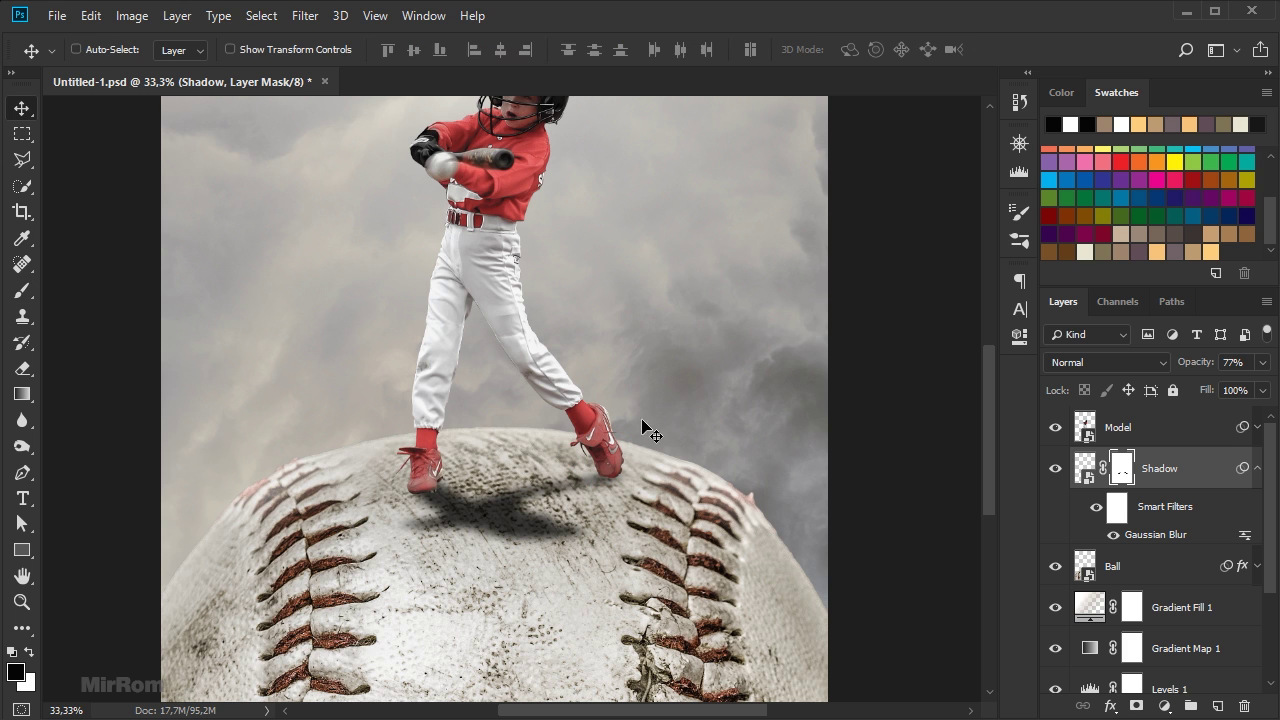
# Create a new layer directly above the masked Shadow layer and name it Shadow
pyautogui.scroll(-2, 670, 450)
pyautogui.scroll(-2, 706, 494)
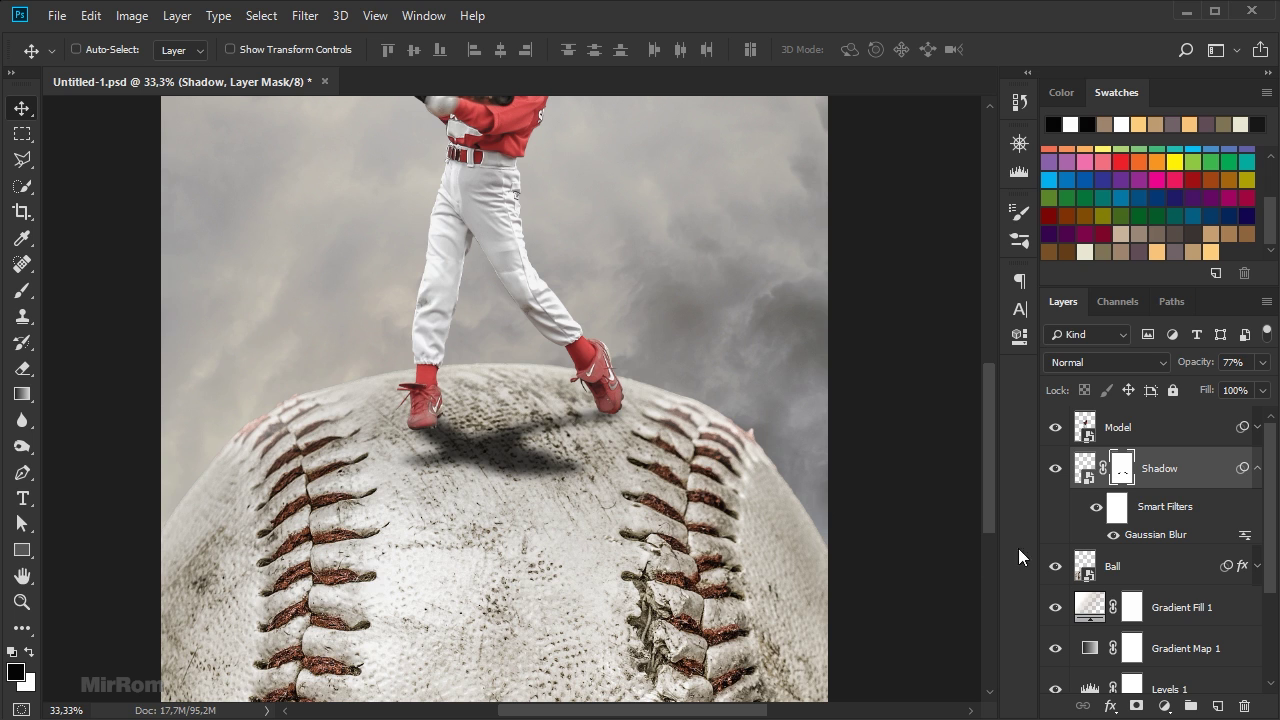
pyautogui.click(1256, 469)
pyautogui.click(1215, 706)
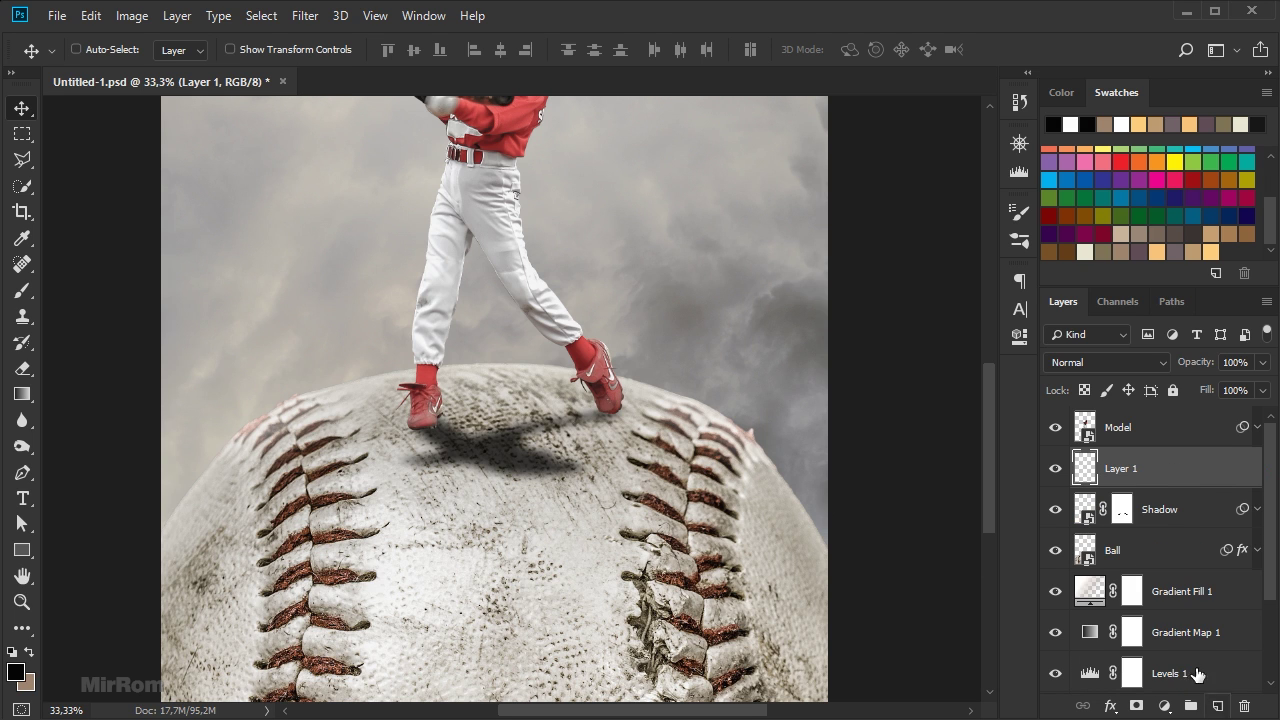
pyautogui.doubleClick(1121, 469)
pyautogui.write('Shadow')
pyautogui.press('Return')
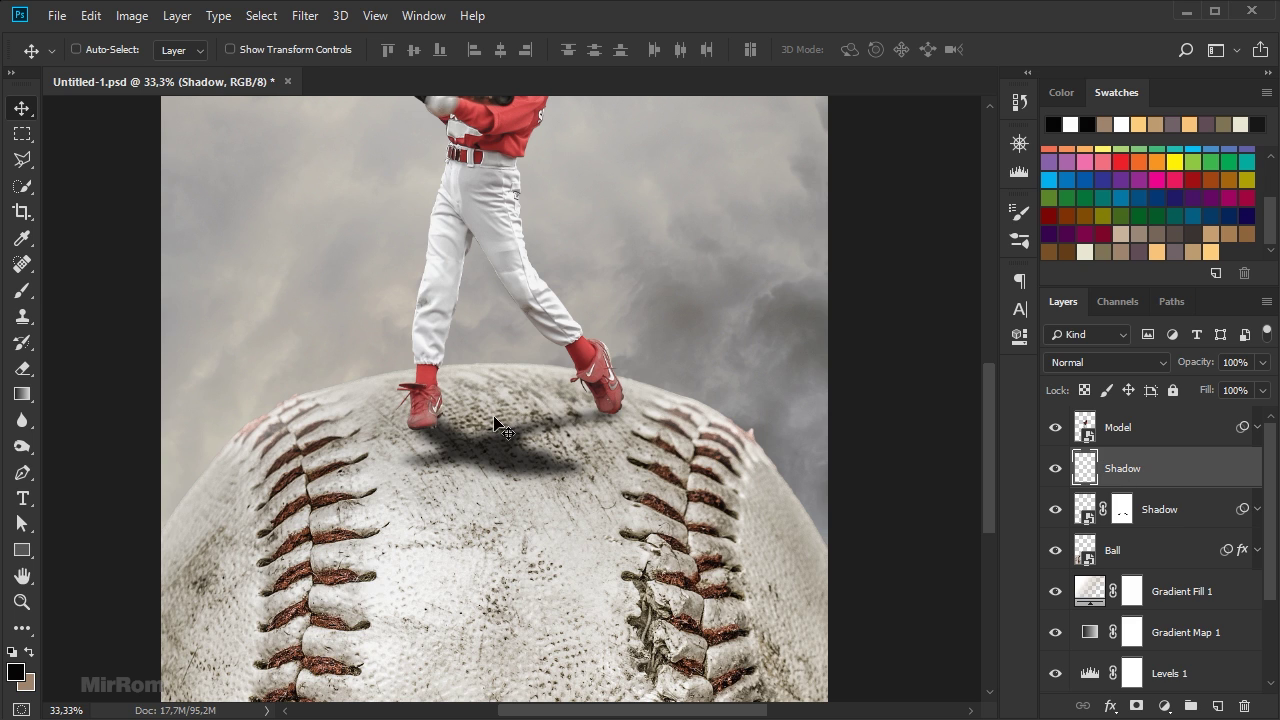
# Paint soft black contact shadows under both shoes on the new layer, using brush opacities of 46% and 13%
pyautogui.press('b')
pyautogui.click(421, 49)
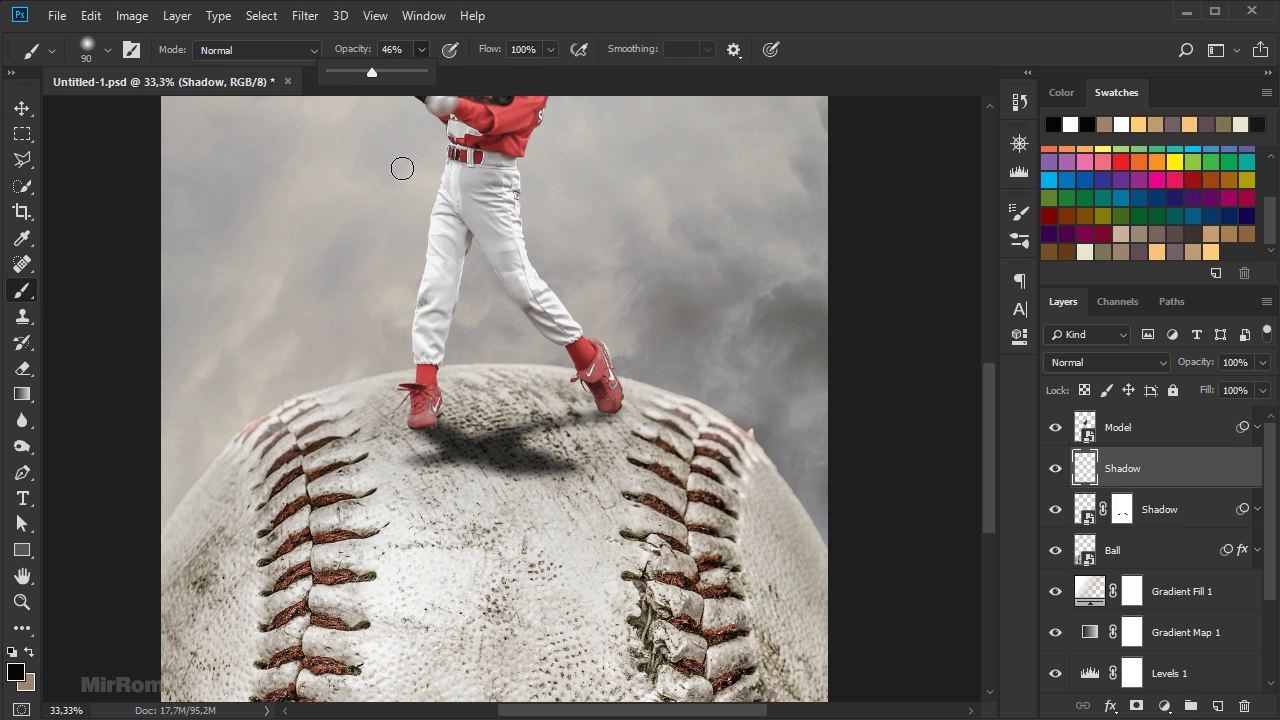
pyautogui.click(434, 416)
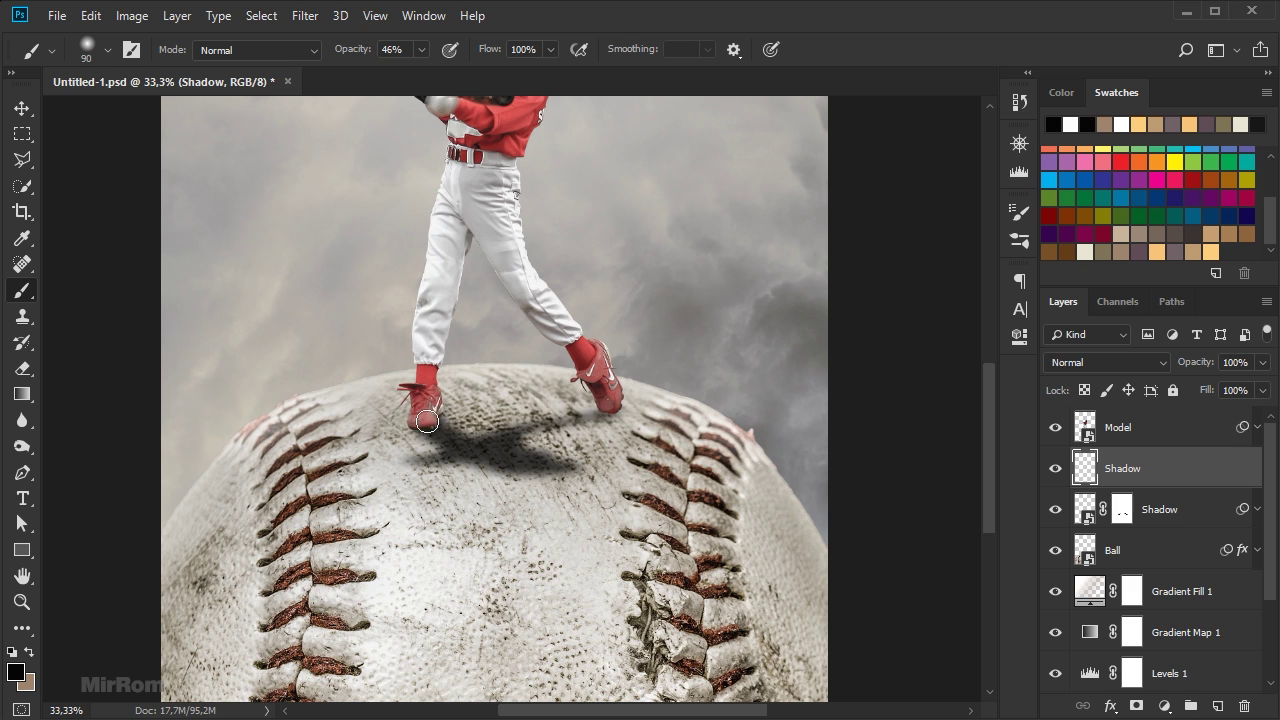
pyautogui.moveTo(434, 417); pyautogui.dragTo(458, 431)
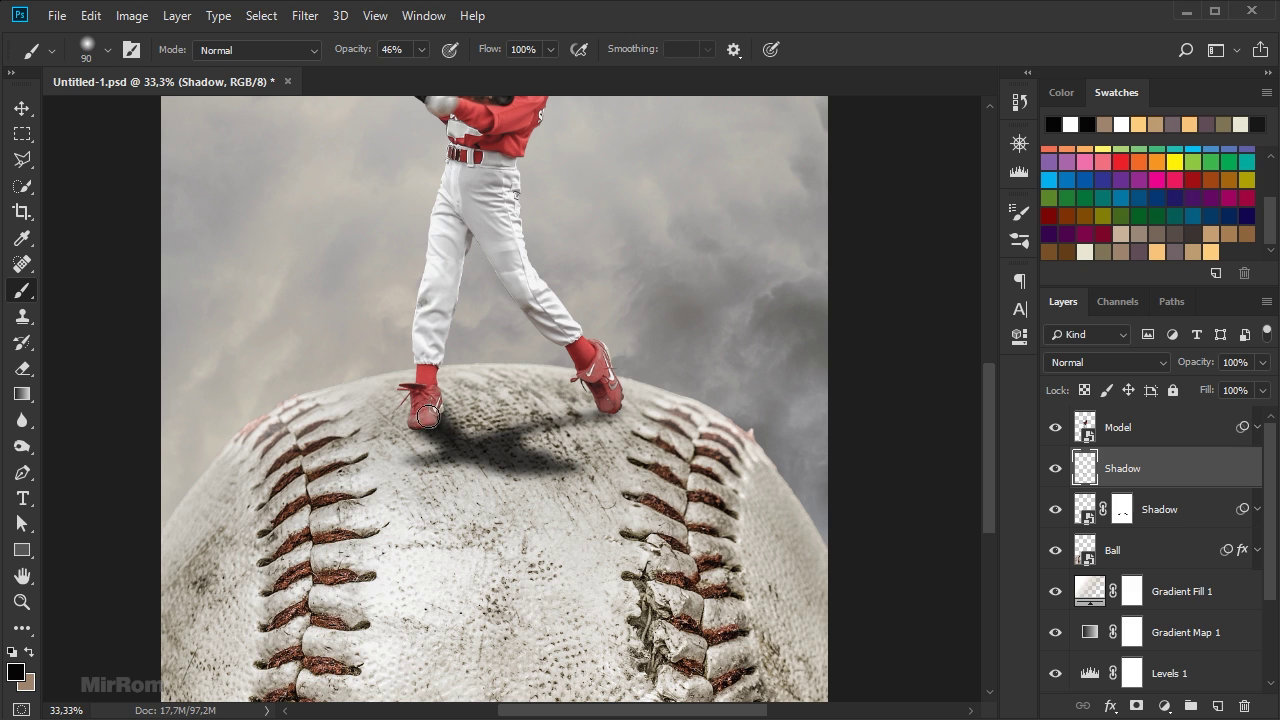
pyautogui.moveTo(609, 408); pyautogui.dragTo(590, 414)
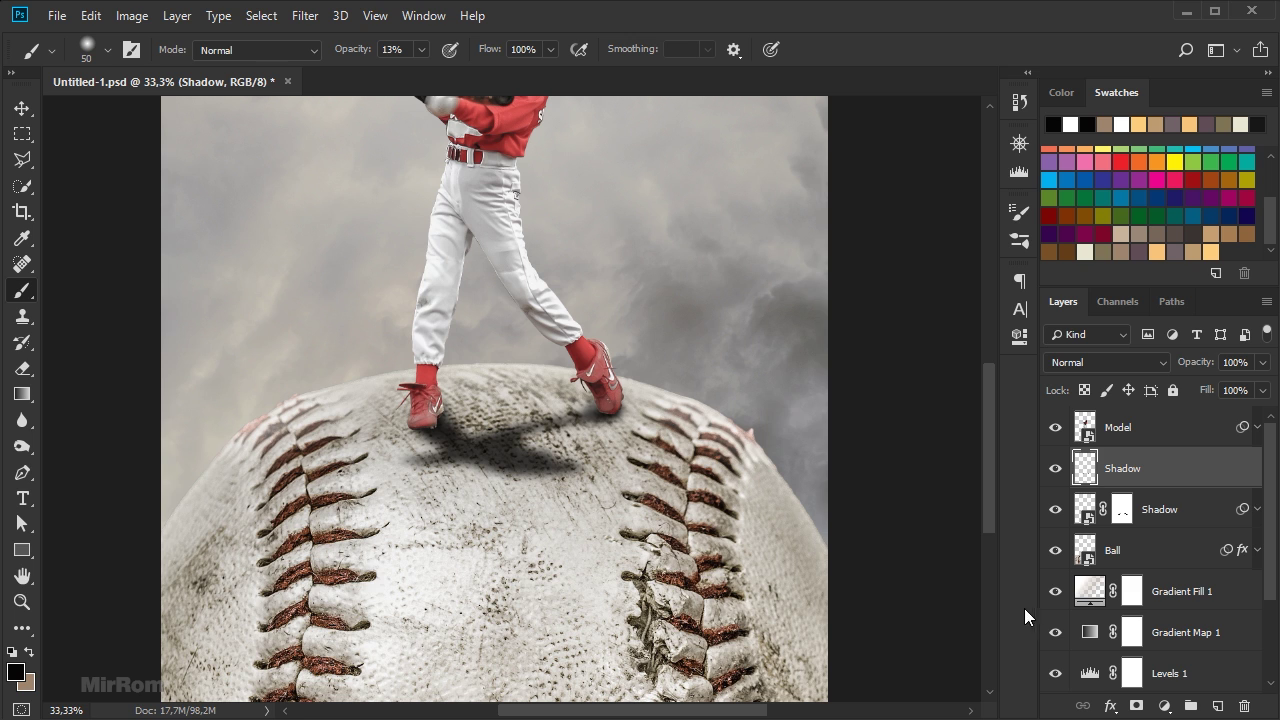
# Clean up excess contact shadow around the shoes with a soft eraser at 100% opacity and 0% hardness, sized 50 to 90 px
pyautogui.click(22, 368)
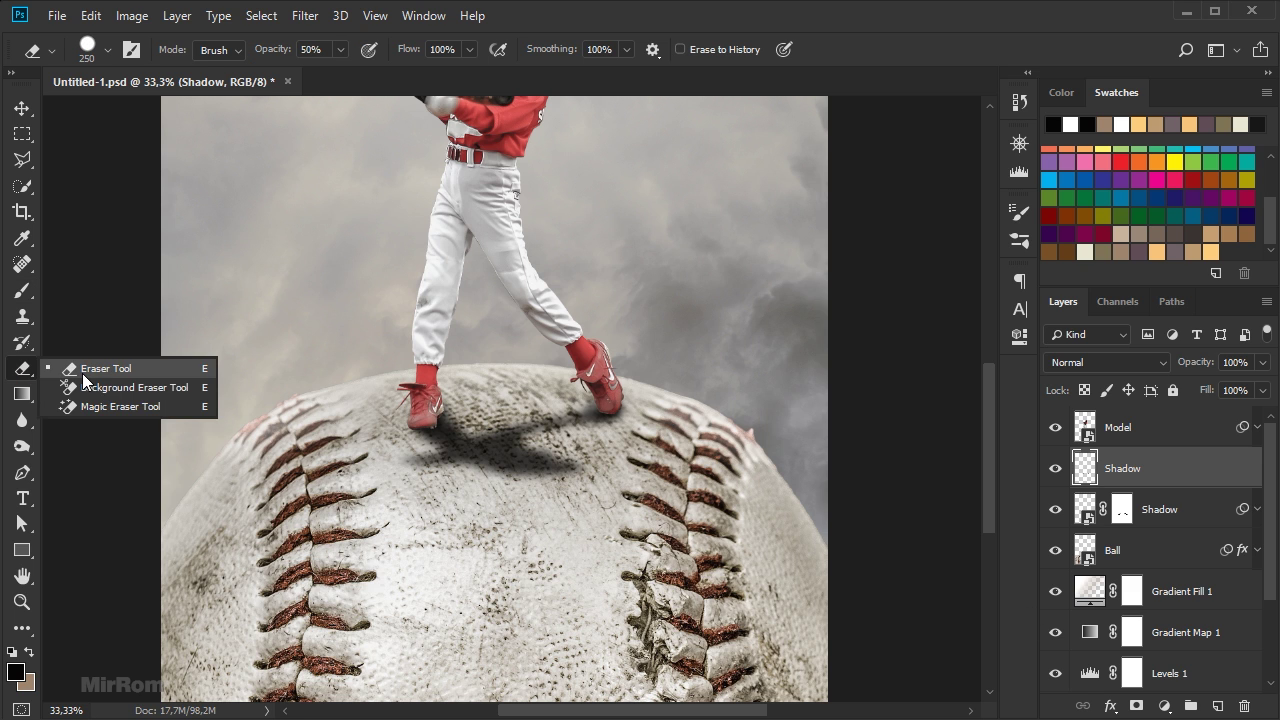
pyautogui.click(82, 373)
pyautogui.click(340, 50)
pyautogui.moveTo(341, 72); pyautogui.dragTo(442, 78)
pyautogui.click(396, 298)
pyautogui.press('[')
pyautogui.press('[')
pyautogui.press('[')
pyautogui.press('[')
pyautogui.press('[')
pyautogui.press('[')
pyautogui.press('[')
pyautogui.press('[')
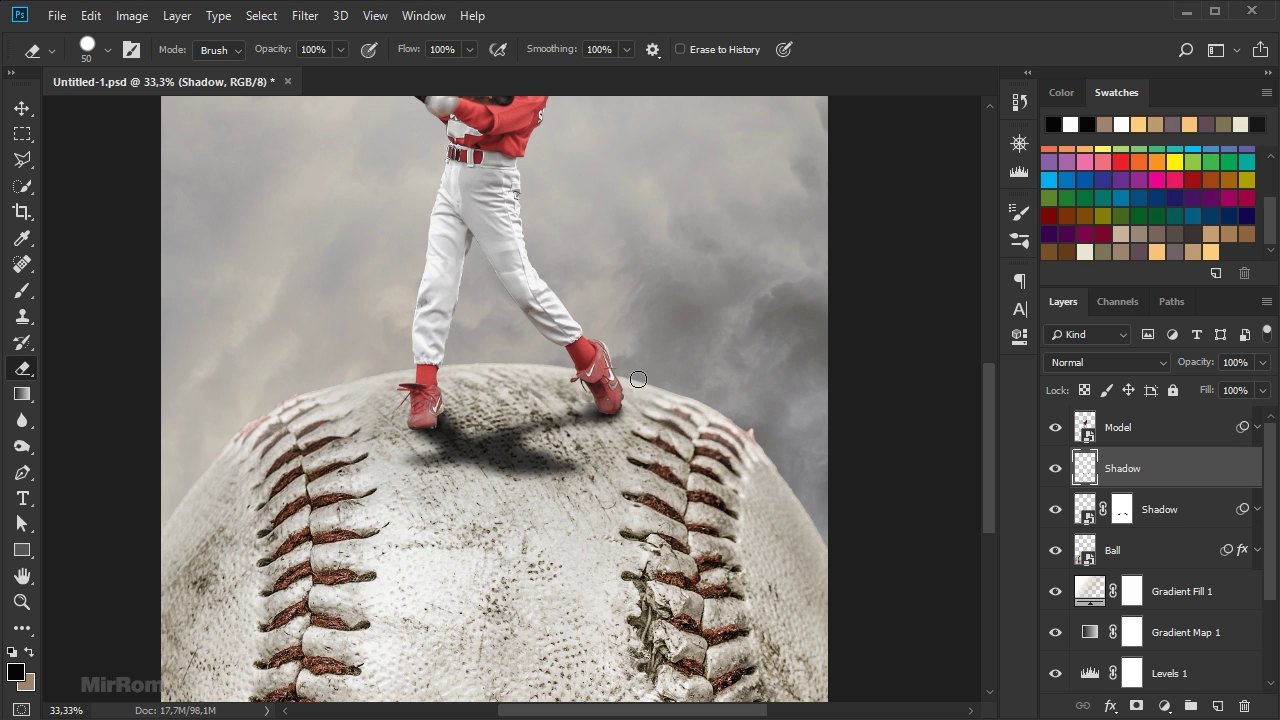
pyautogui.rightClick(639, 380)
pyautogui.moveTo(867, 474); pyautogui.dragTo(734, 474)
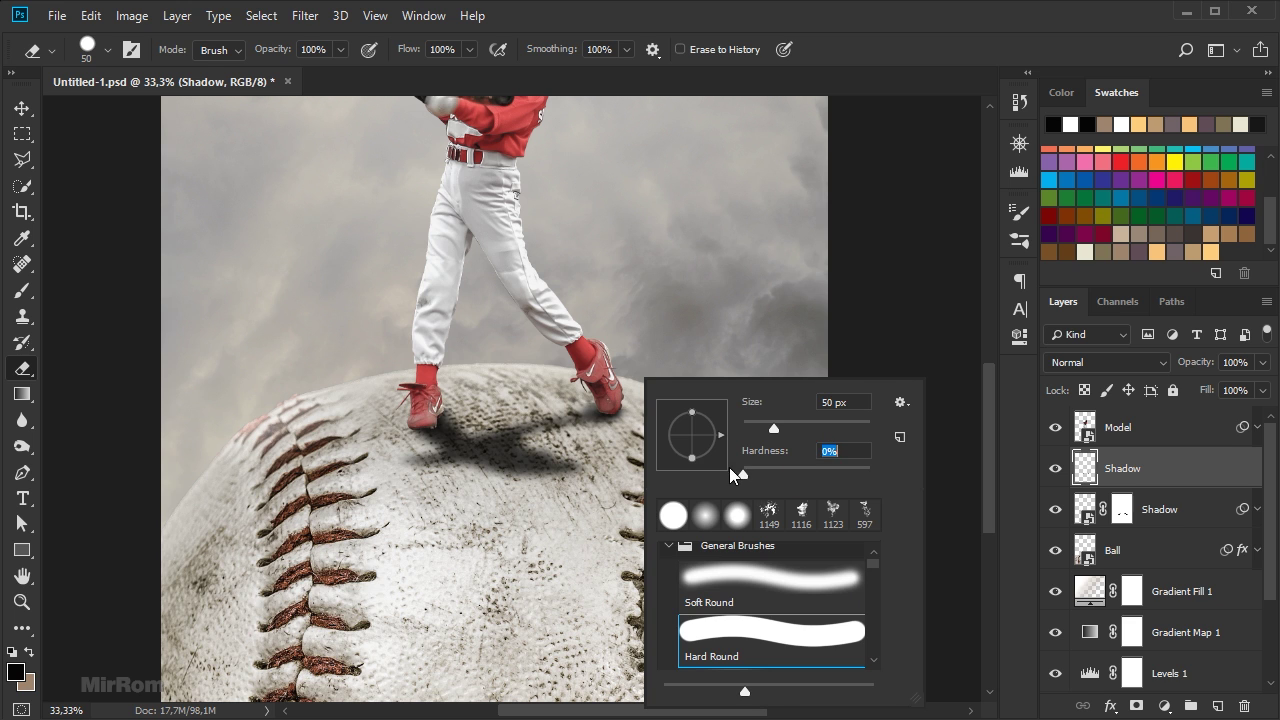
pyautogui.click(623, 368)
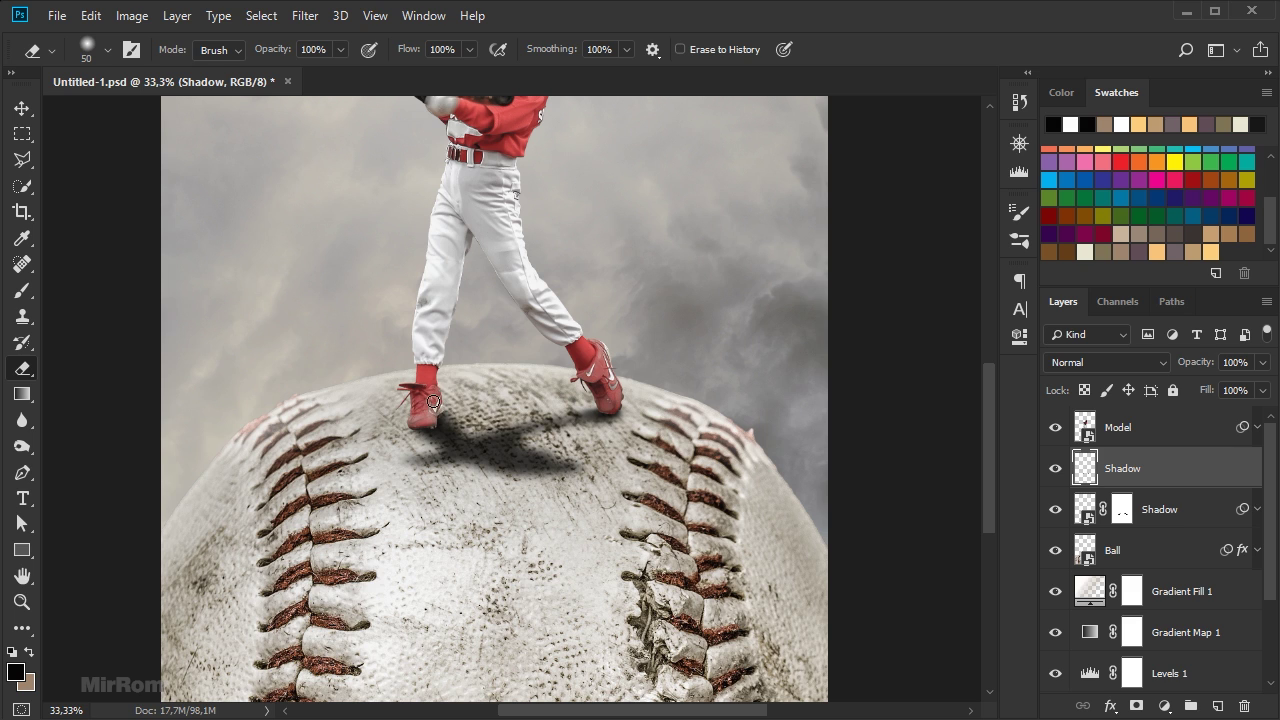
pyautogui.press(']')
pyautogui.press(']')
pyautogui.press(']')
pyautogui.press(']')
# Lower the opacity of the painted contact Shadow layer to 71%
pyautogui.moveTo(1203, 364); pyautogui.dragTo(1187, 372)
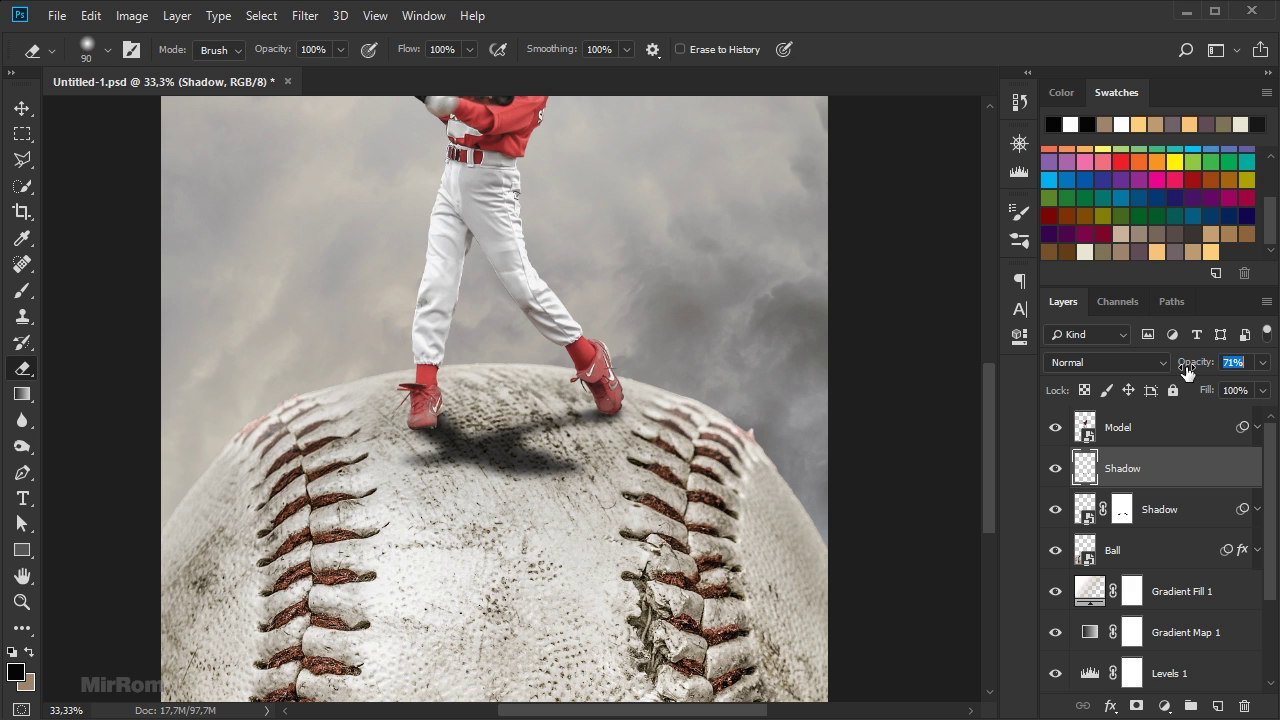
pyautogui.press('Return')
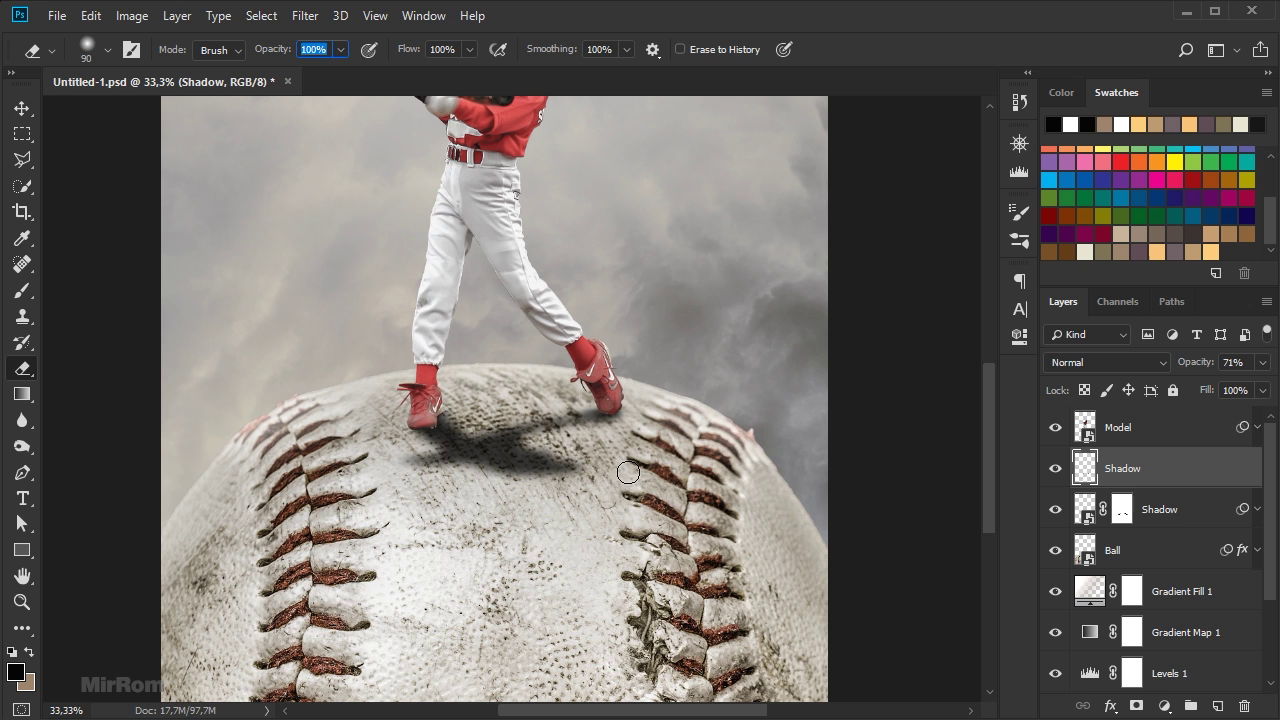
pyautogui.press('v')
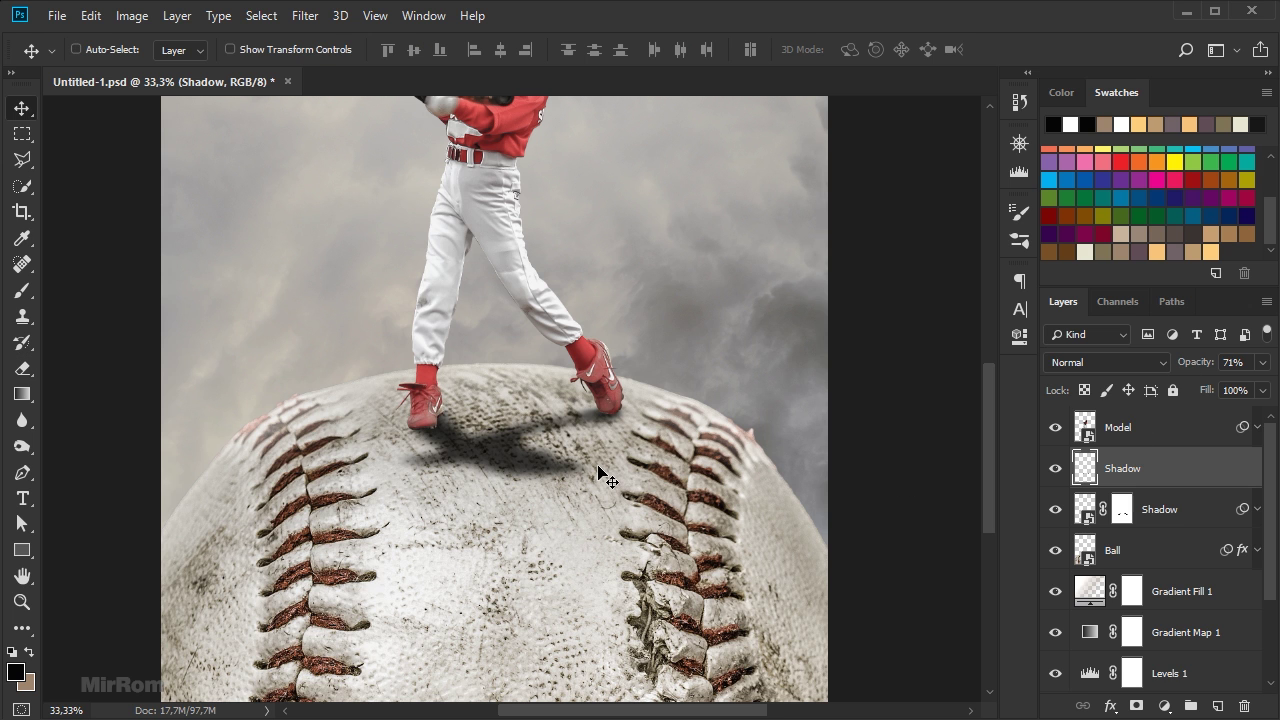
# Lower the opacity of the blurred, masked Shadow layer to 32%
pyautogui.hotkey('ctrl', '-')
pyautogui.click(1190, 508)
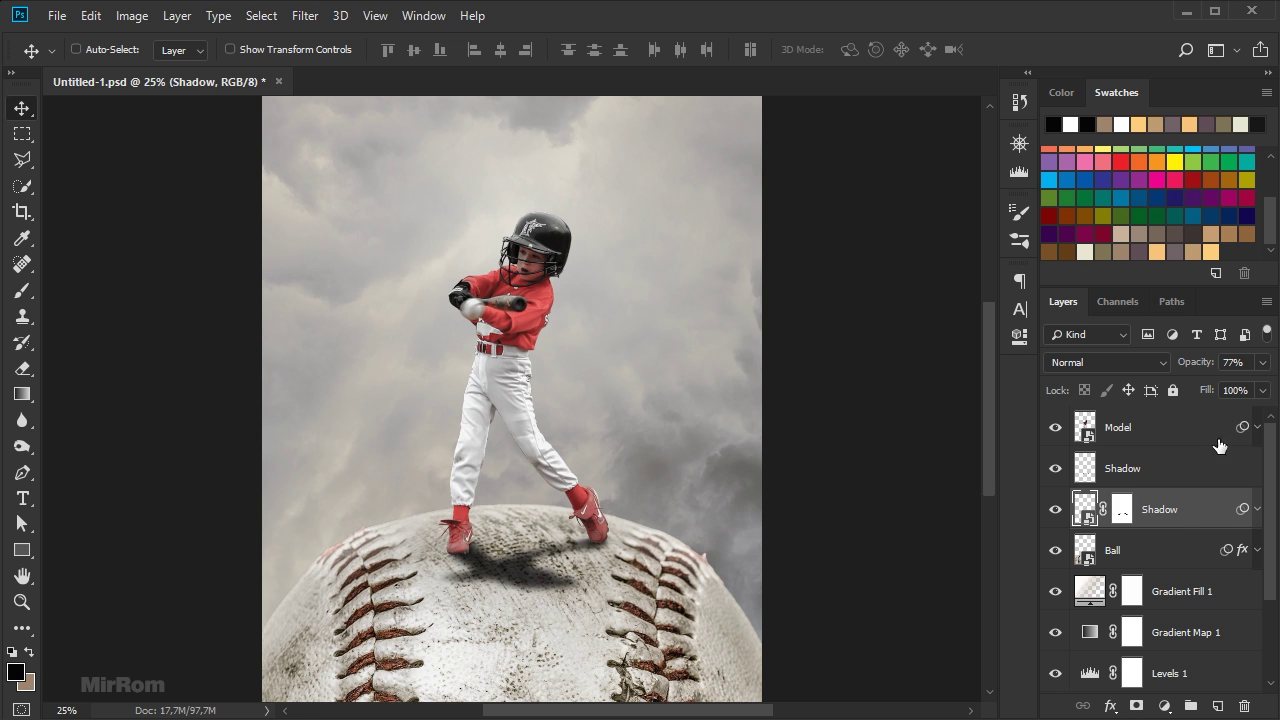
pyautogui.moveTo(1206, 365); pyautogui.dragTo(1185, 365)
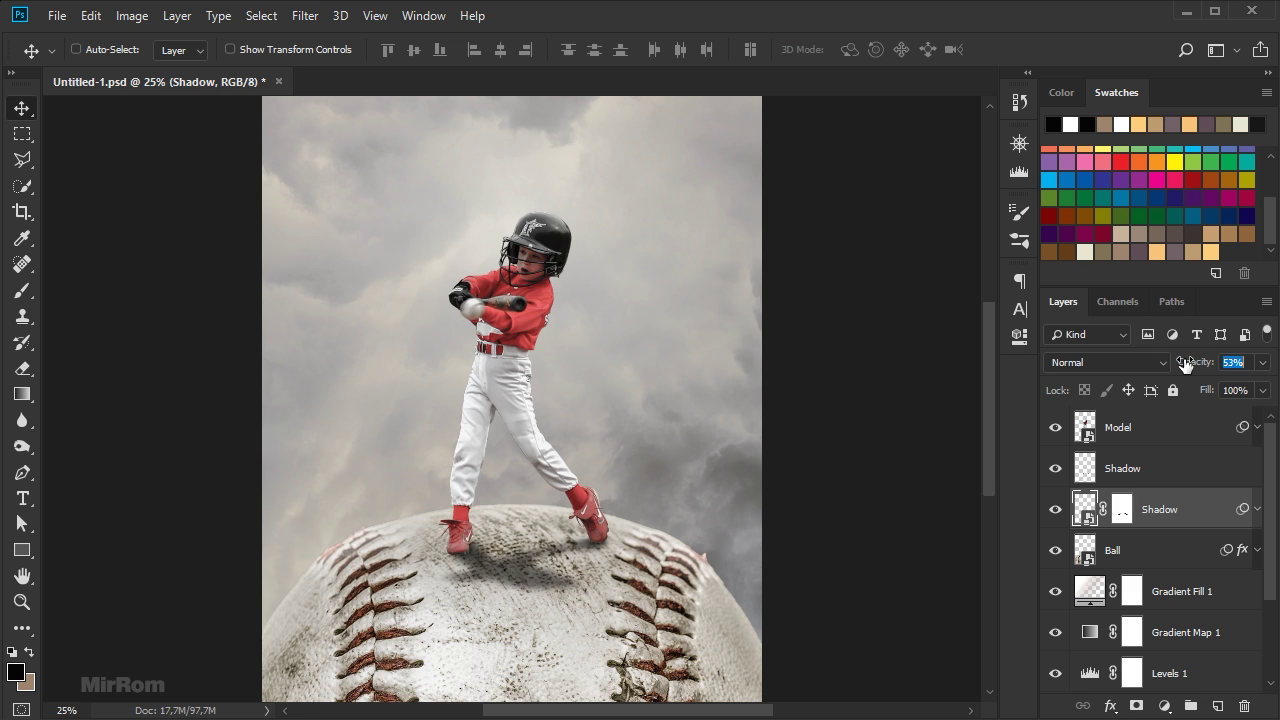
pyautogui.click(1262, 366)
pyautogui.moveTo(1216, 384); pyautogui.dragTo(1201, 384)
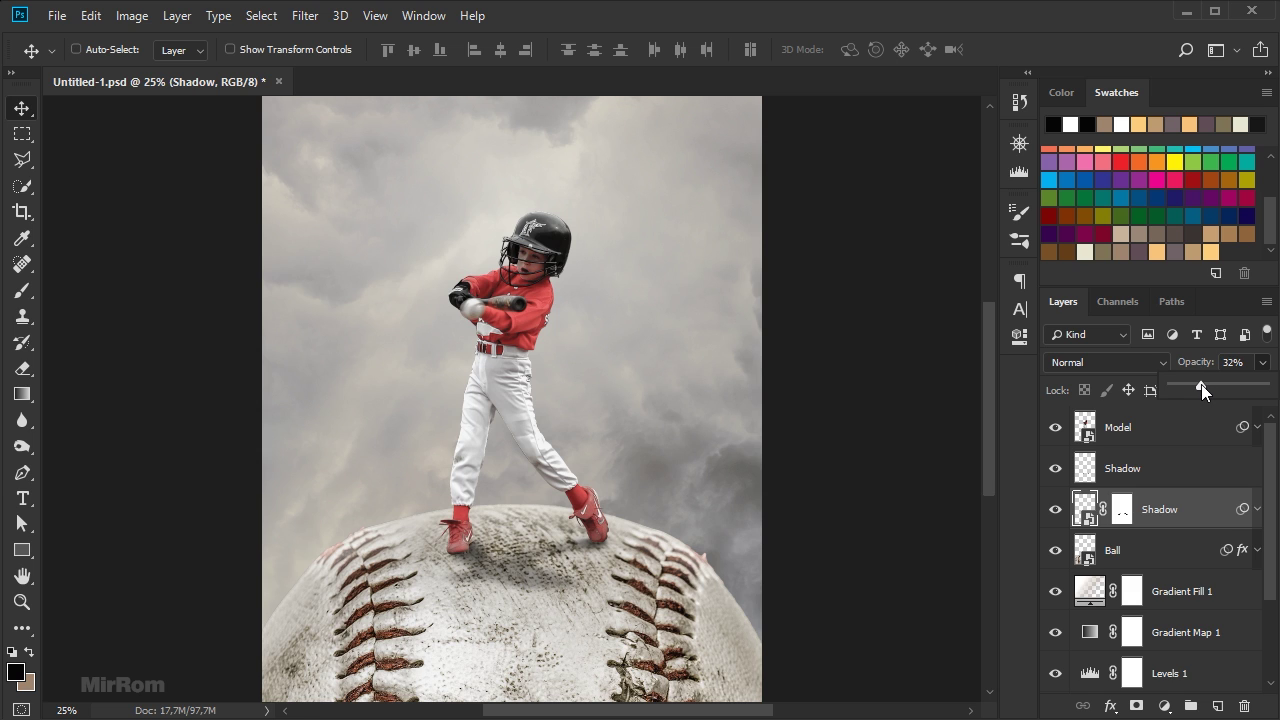
pyautogui.click(1166, 521)
# Reduce the opacity of the painted contact Shadow layer slightly further
pyautogui.click(1168, 472)
pyautogui.moveTo(1198, 364); pyautogui.dragTo(1190, 363)
pyautogui.click(1172, 512)
pyautogui.click(1186, 477)
pyautogui.click(1249, 358)
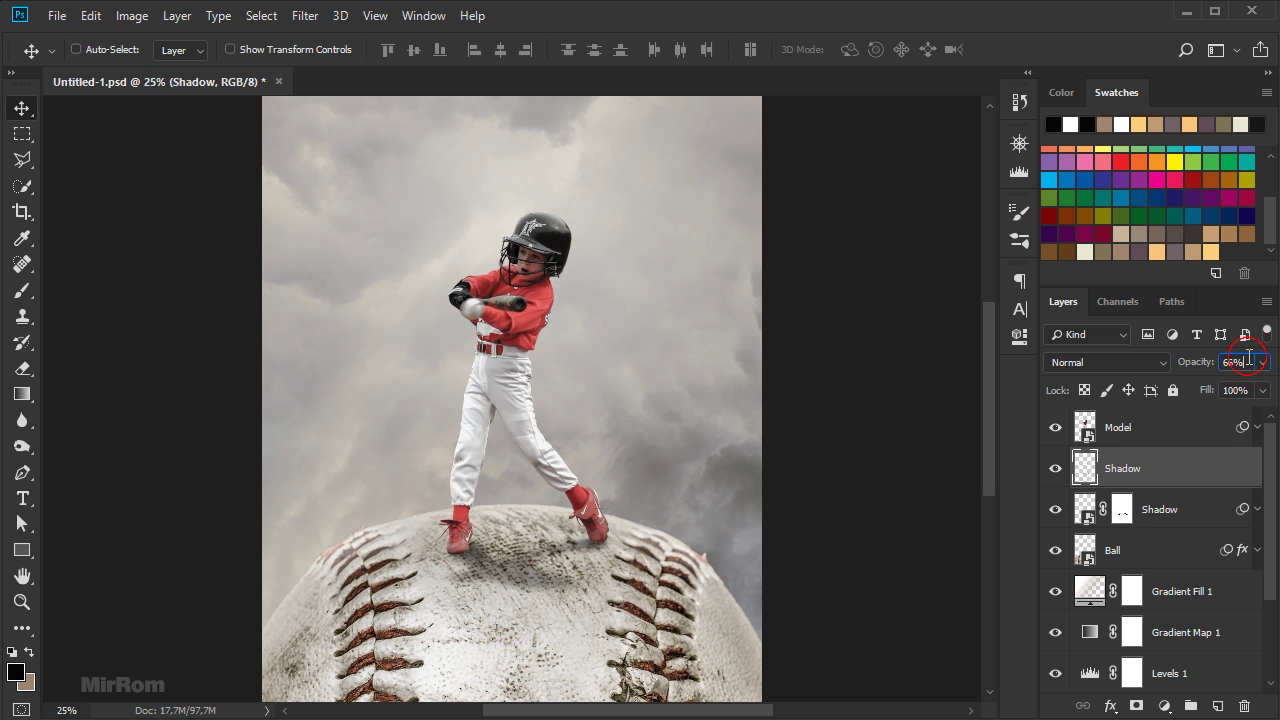
# Create a new layer above the Model layer and clip it to Model
pyautogui.click(1157, 430)
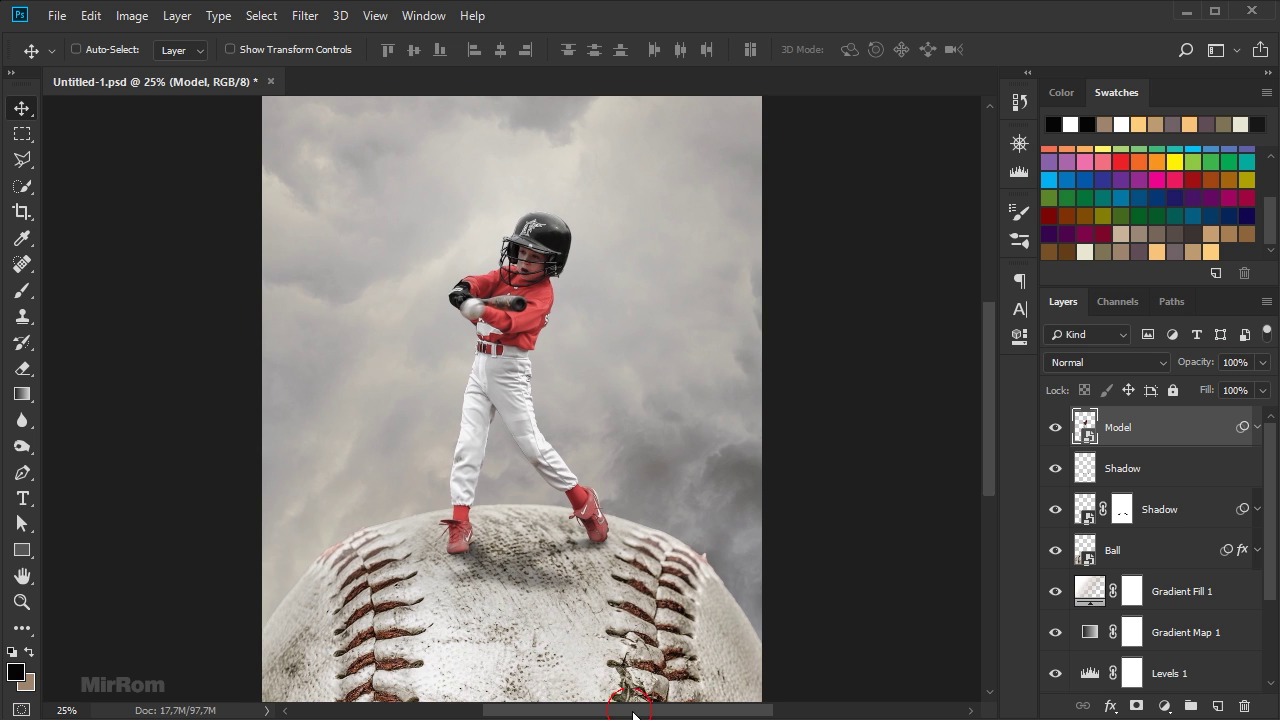
pyautogui.moveTo(633, 714); pyautogui.dragTo(672, 714)
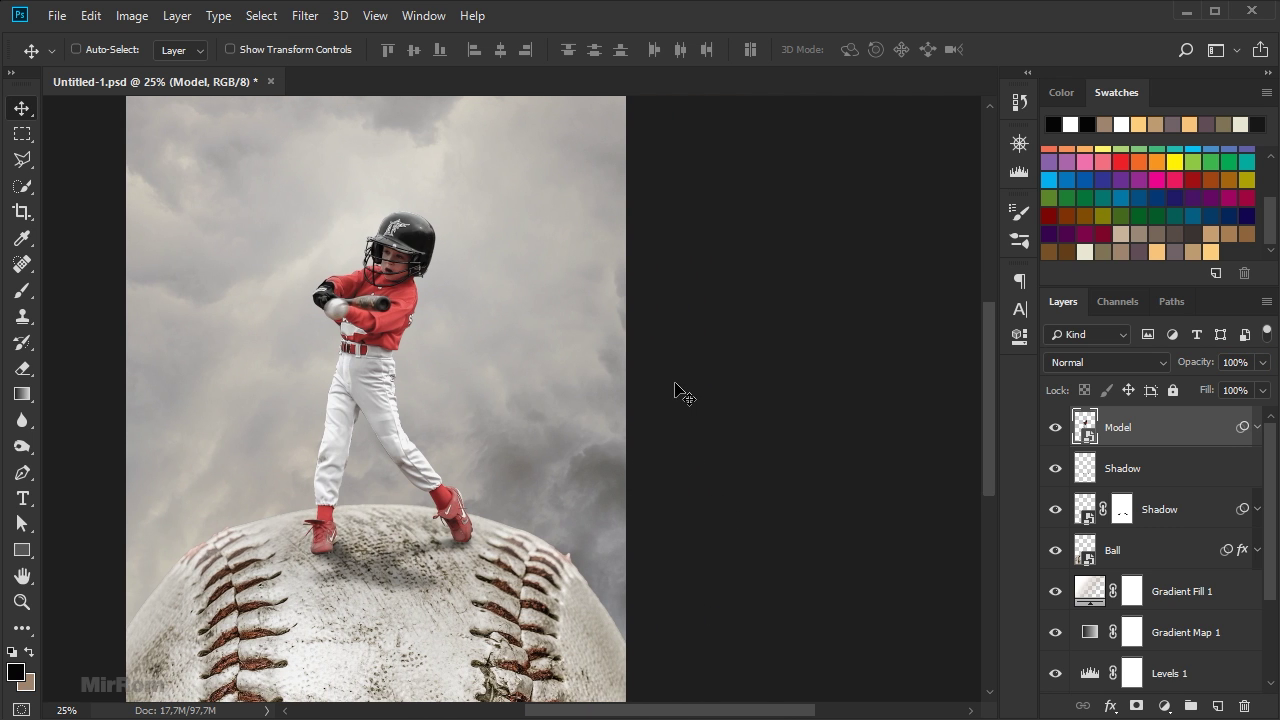
pyautogui.click(1219, 706)
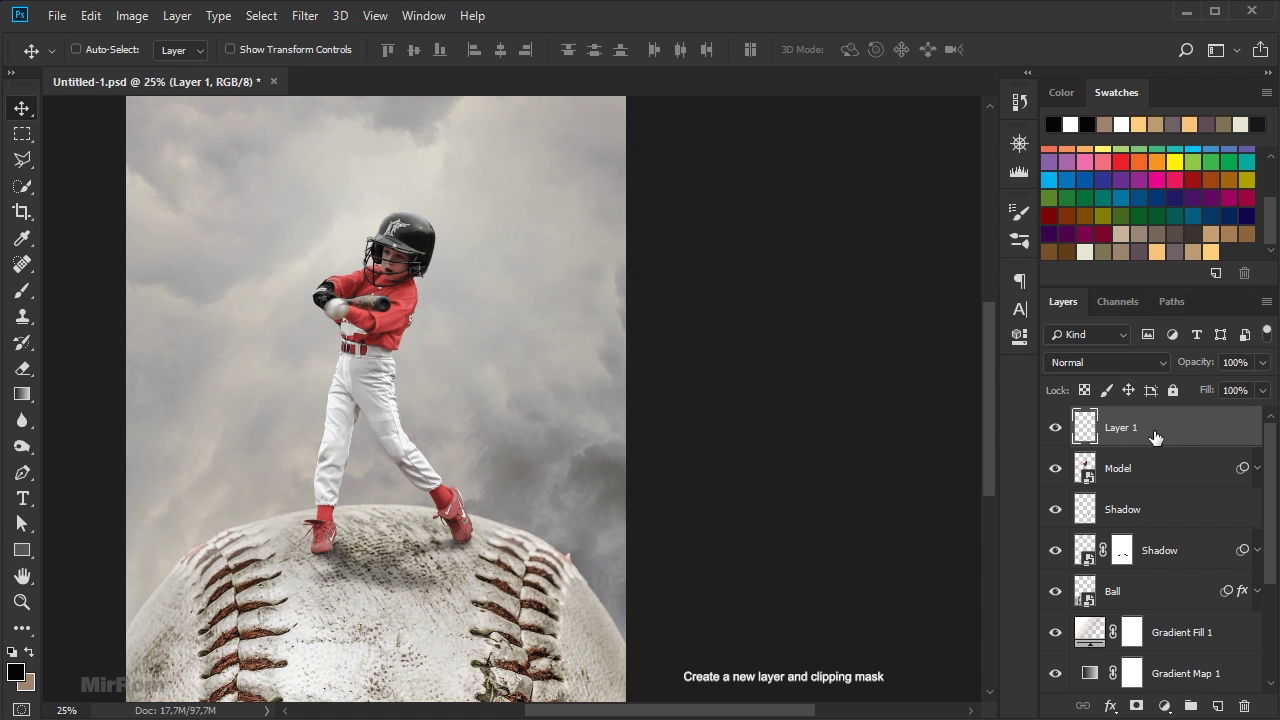
pyautogui.keyDown('alt'); pyautogui.click(1187, 444); pyautogui.keyUp('alt')
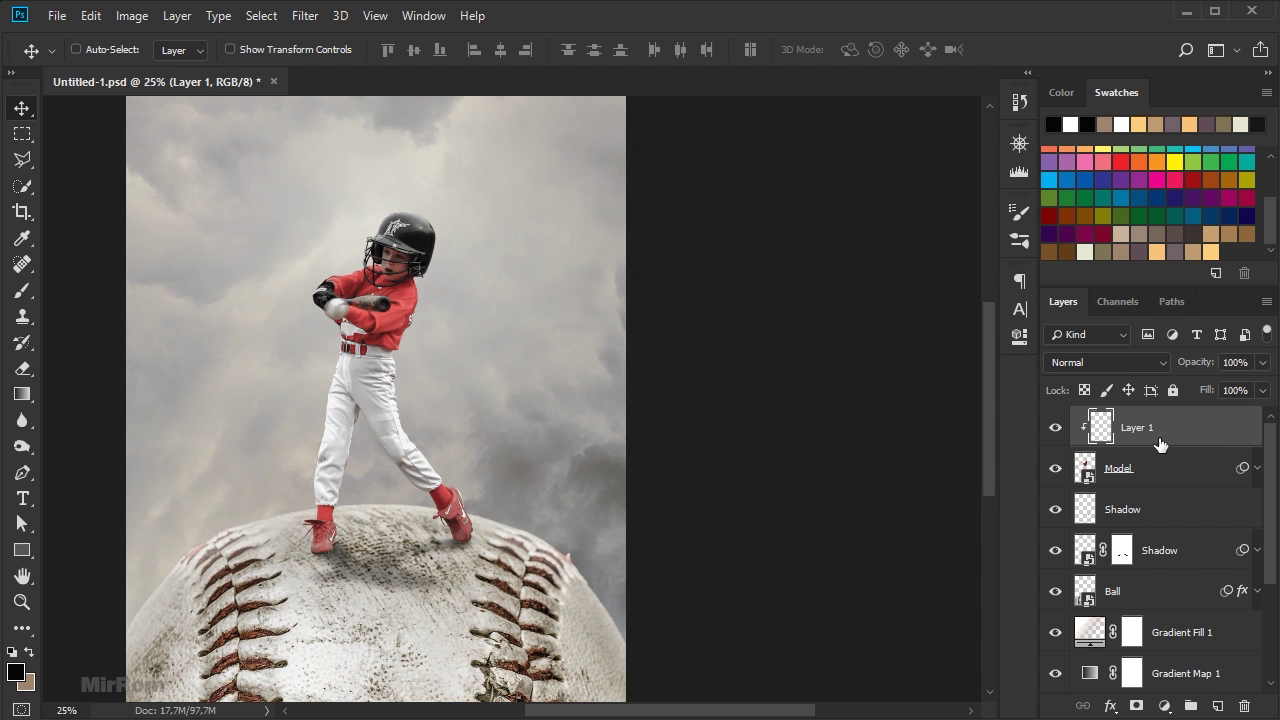
# Fill the clipped layer with 50% Gray, using Overlay as the fill mode at 100% opacity
pyautogui.click(88, 16)
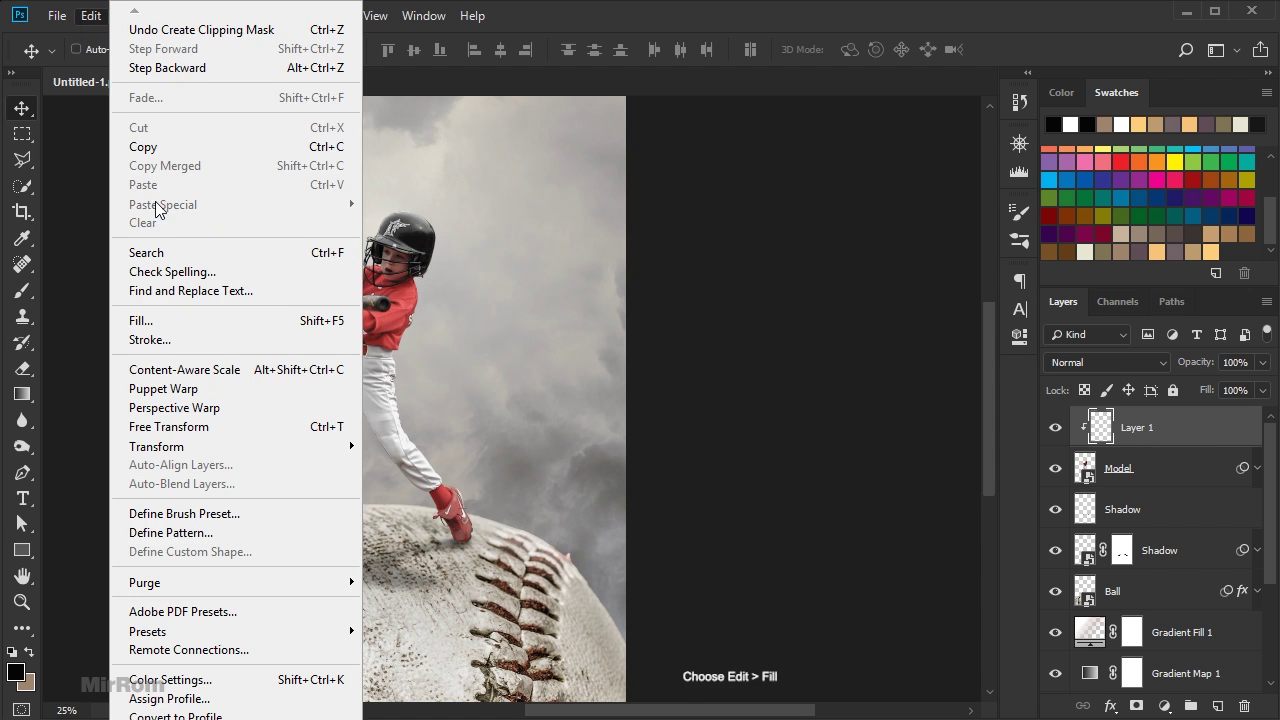
pyautogui.click(257, 321)
pyautogui.moveTo(711, 134); pyautogui.dragTo(751, 150)
pyautogui.click(728, 191)
pyautogui.click(728, 366)
pyautogui.click(728, 250)
pyautogui.click(701, 292)
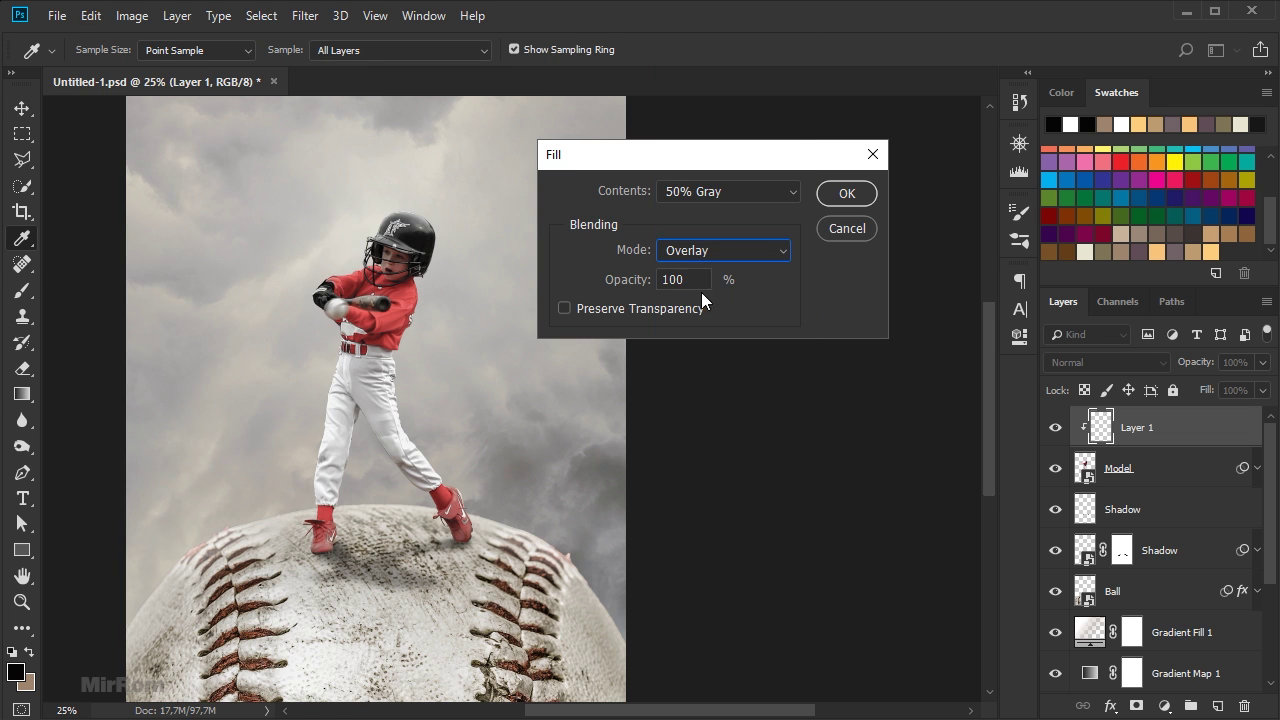
pyautogui.click(830, 200)
pyautogui.press('v')
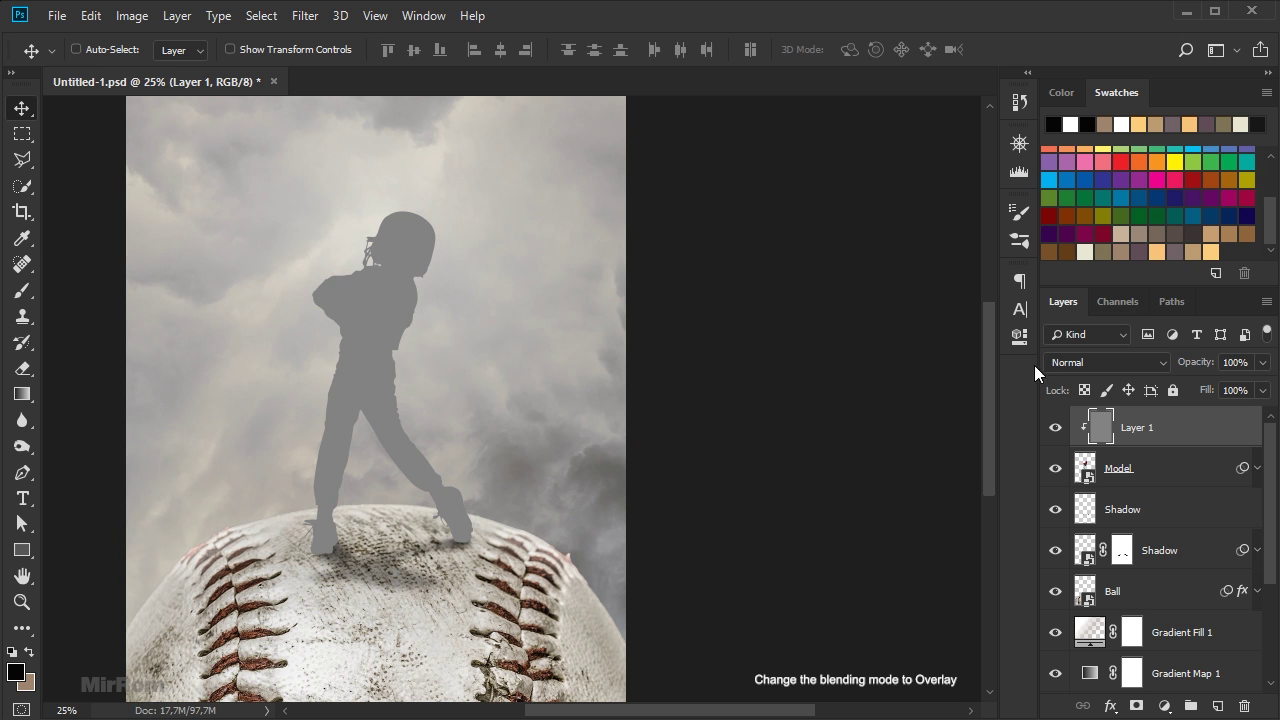
# Set the gray clipped layer's blending mode to Overlay
pyautogui.click(1060, 362)
pyautogui.click(1075, 234)
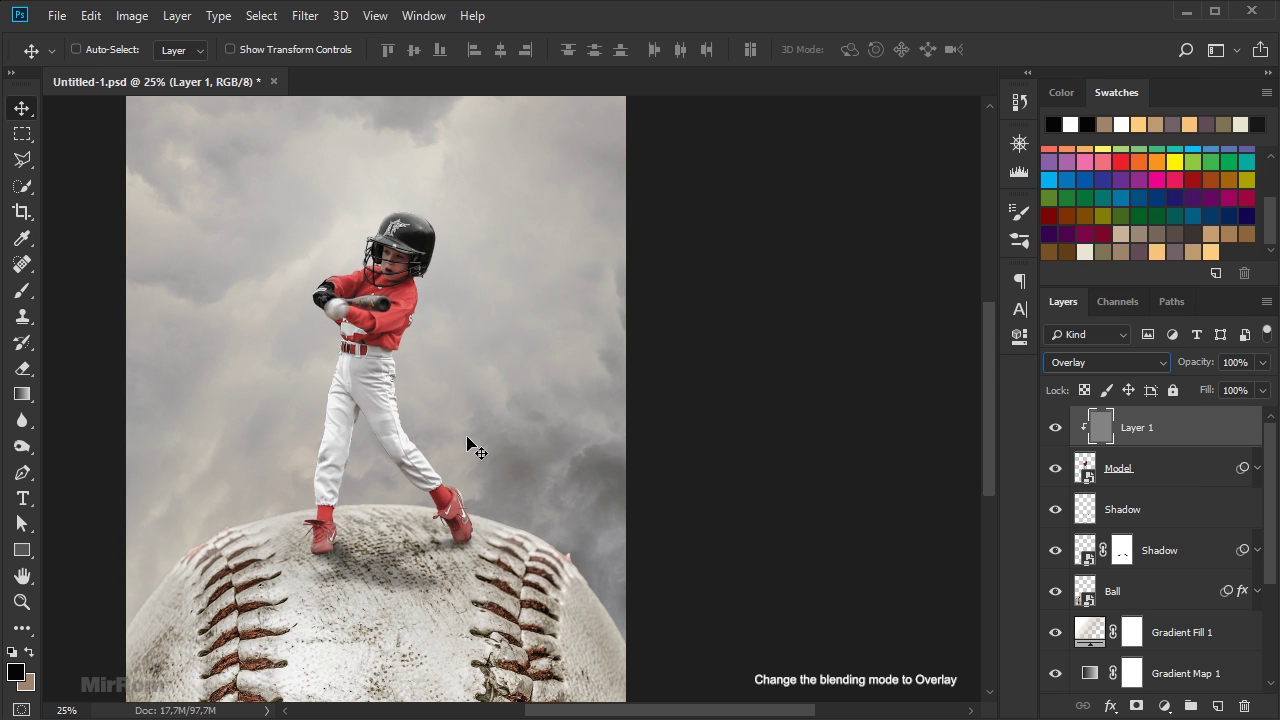
pyautogui.scroll(1, 294, 470)
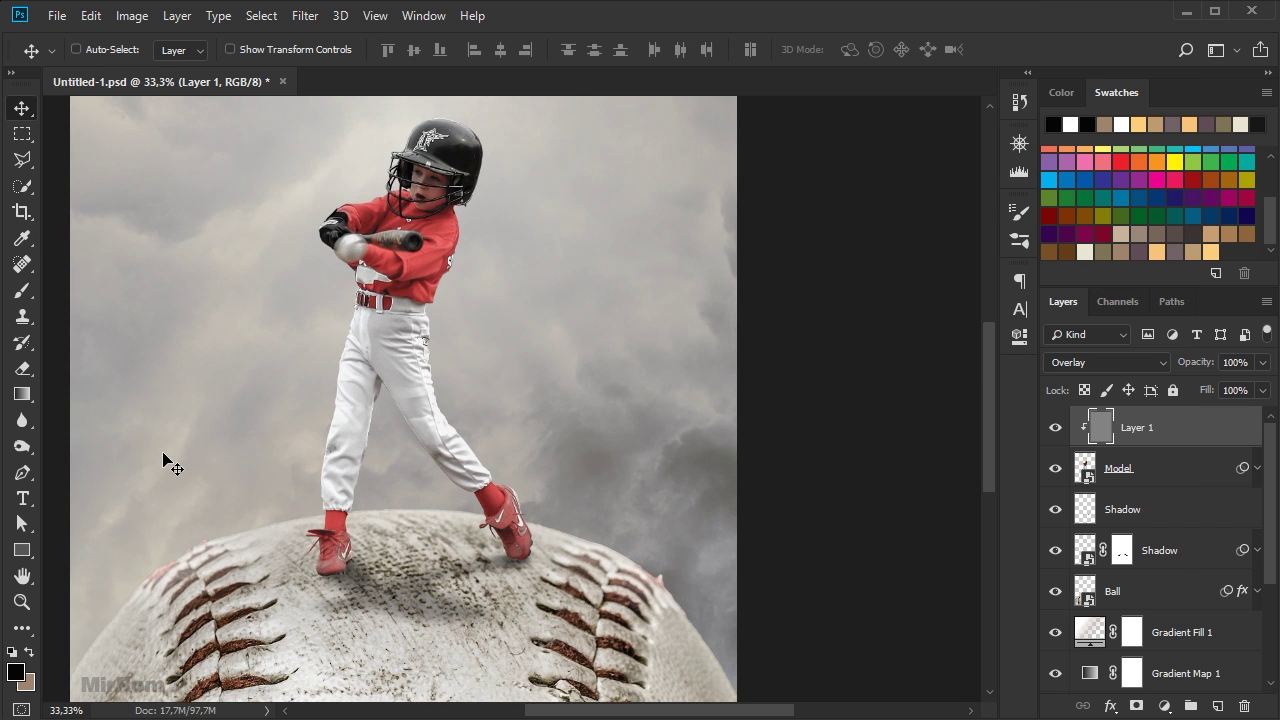
# Darken the batter's front trouser leg on Layer 1 with the Burn tool at Midtones, 60% exposure and a 125 to 150 px brush
pyautogui.rightClick(22, 446)
pyautogui.click(105, 464)
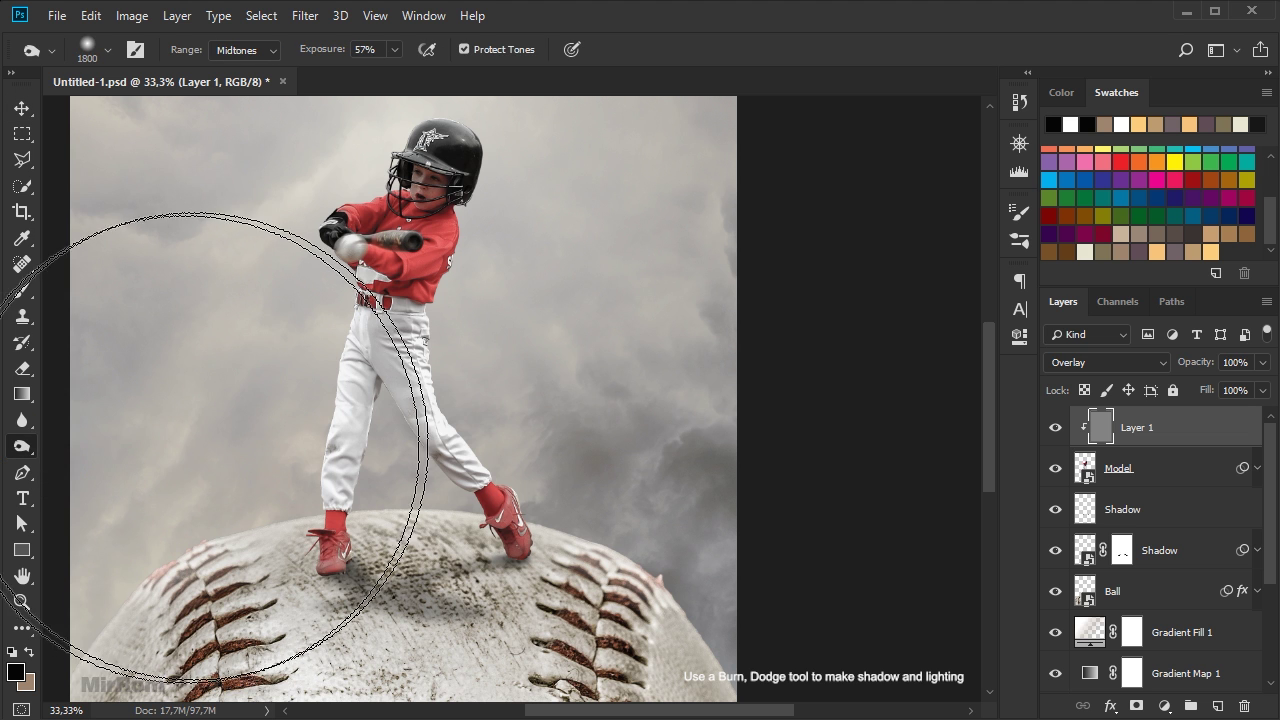
pyautogui.press('[')
pyautogui.press('[')
pyautogui.press('[')
pyautogui.press('[')
pyautogui.press('[')
pyautogui.press('[')
pyautogui.press('[')
pyautogui.press('[')
pyautogui.press('[')
pyautogui.press('[')
pyautogui.press('[')
pyautogui.press('[')
pyautogui.press('[')
pyautogui.press('[')
pyautogui.press('[')
pyautogui.press('[')
pyautogui.press('[')
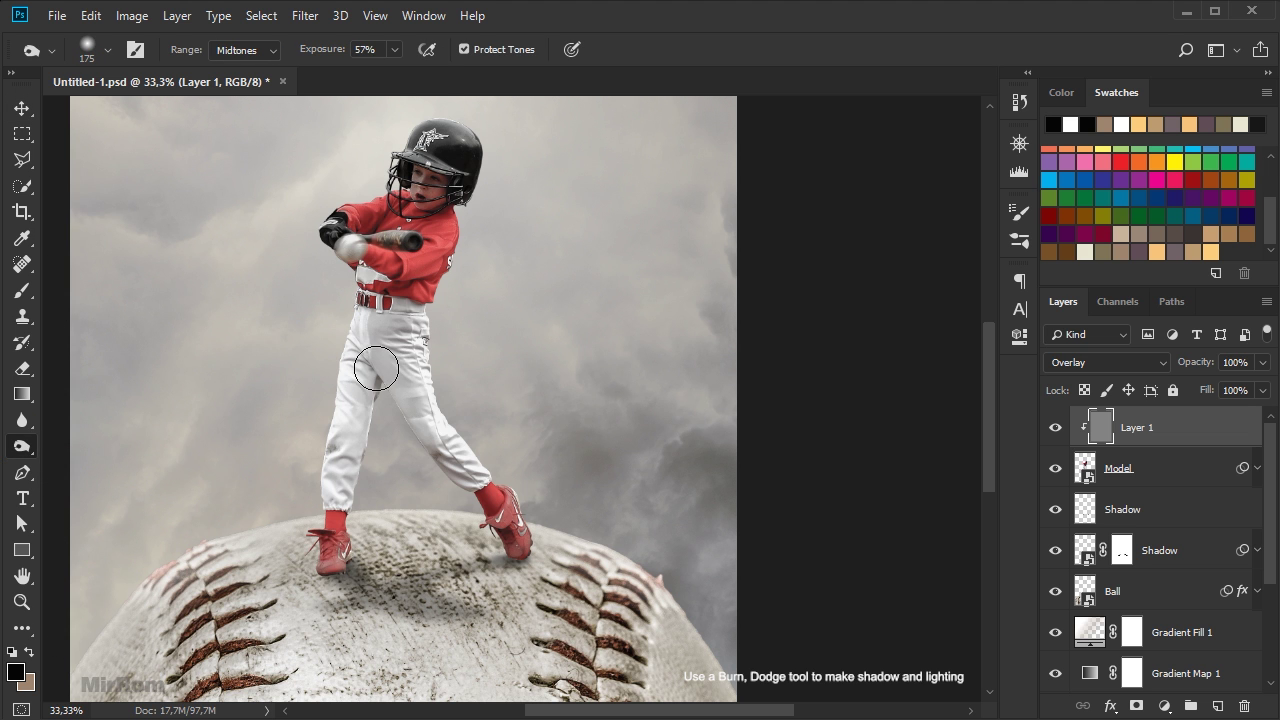
pyautogui.click(395, 50)
pyautogui.moveTo(396, 72); pyautogui.dragTo(398, 72)
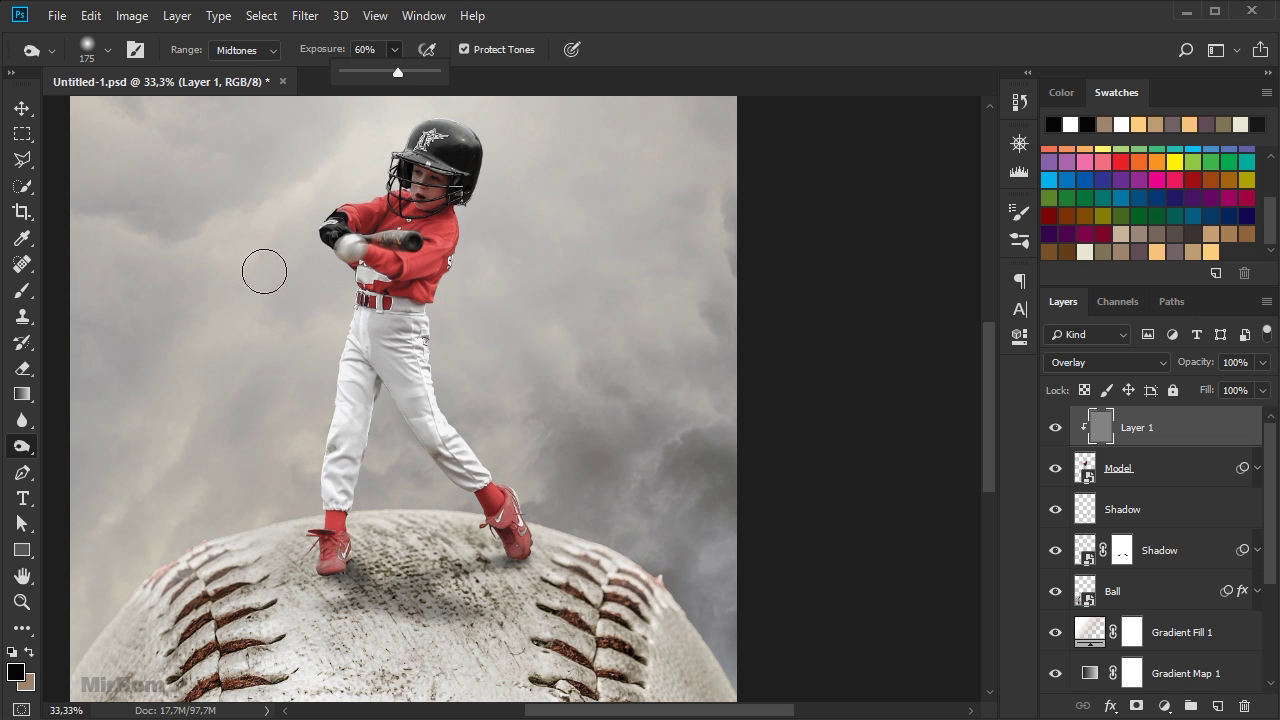
pyautogui.press('[')
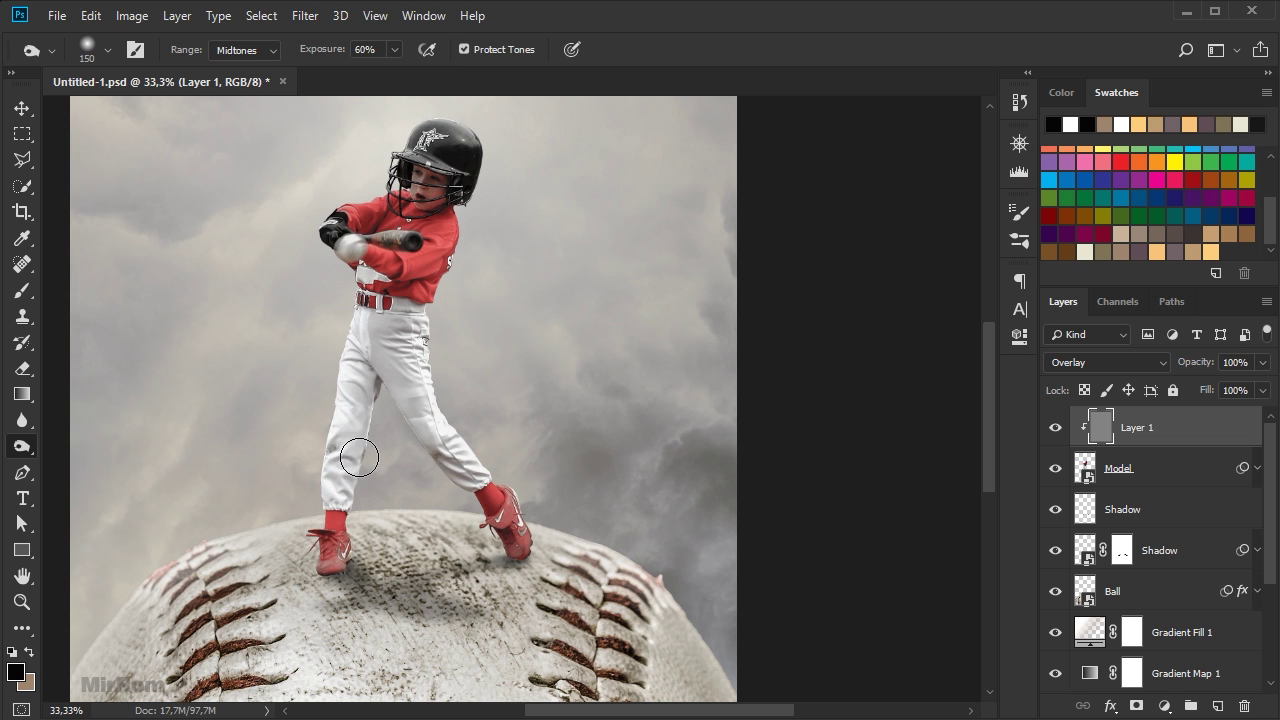
pyautogui.press('[')
pyautogui.press('[')
pyautogui.press(']')
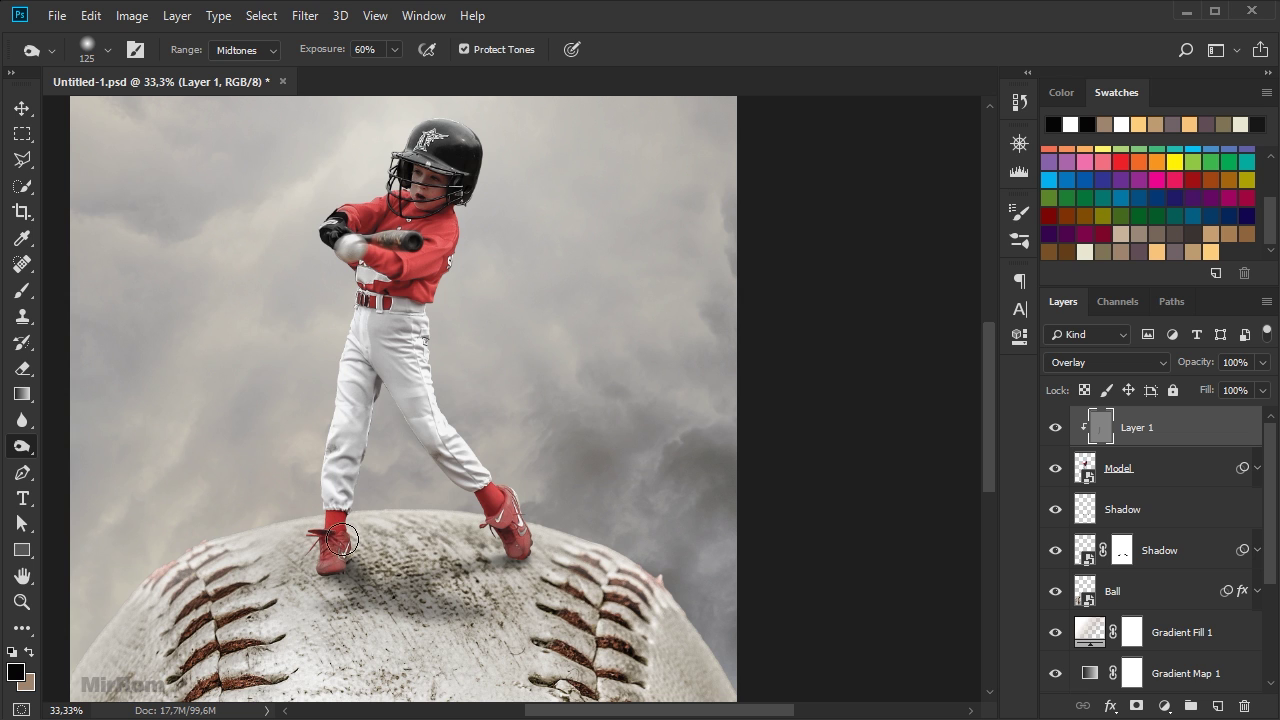
# Burn shading into the batter's front red shoe with a brush of about 80 to 125 px
pyautogui.moveTo(342, 562); pyautogui.dragTo(337, 558)
pyautogui.press('[')
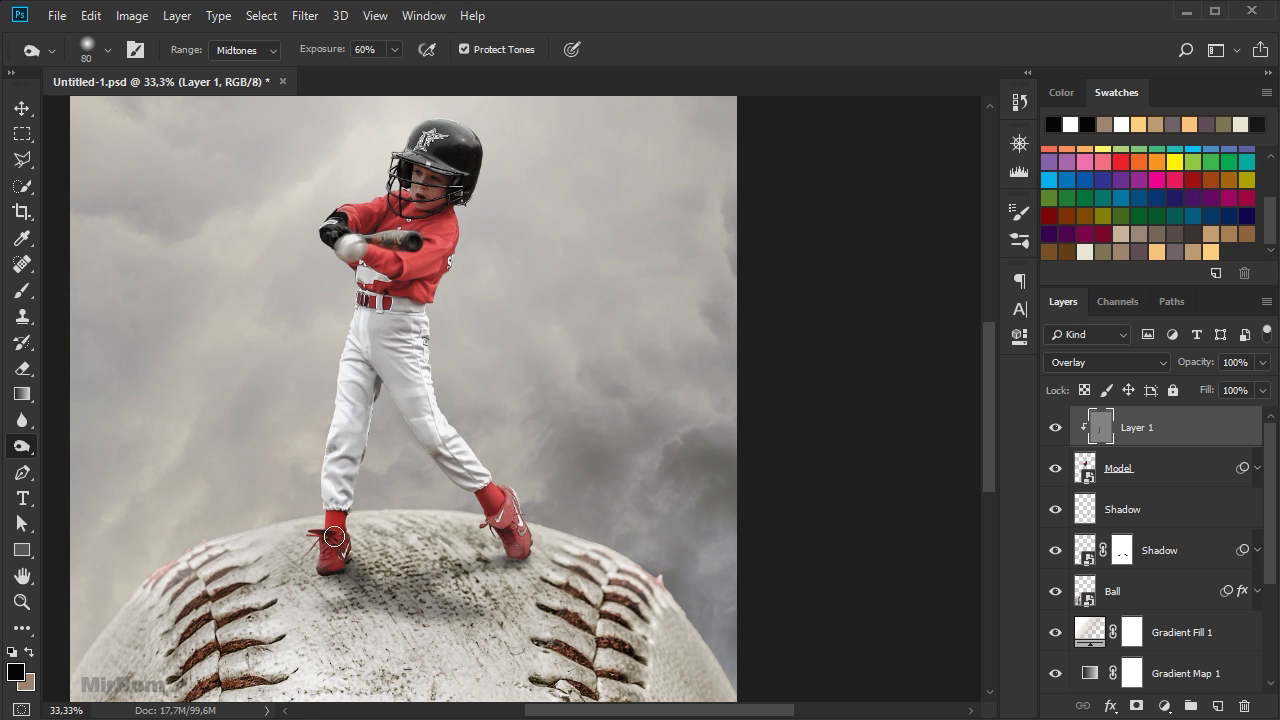
pyautogui.press(']')
pyautogui.press(']')
pyautogui.press(']')
pyautogui.press('[')
pyautogui.press('[')
pyautogui.press('[')
# Burn shadows down the batter's other trouser leg from the waist to the back shoe, adjusting the brush size
pyautogui.press(']')
pyautogui.press(']')
pyautogui.press(']')
pyautogui.press(']')
pyautogui.press(']')
pyautogui.moveTo(387, 327)
pyautogui.mouseDown()
pyautogui.moveTo(403, 416)
pyautogui.moveTo(434, 480)
pyautogui.mouseUp()
pyautogui.press('[')
pyautogui.press('[')
pyautogui.press('[')
pyautogui.press('[')
pyautogui.press('[')
pyautogui.press('[')
pyautogui.press('[')
pyautogui.press('[')
pyautogui.press('[')
pyautogui.moveTo(380, 375)
pyautogui.mouseDown()
pyautogui.moveTo(451, 476)
pyautogui.moveTo(499, 509)
pyautogui.moveTo(518, 562)
pyautogui.mouseUp()
pyautogui.press(']')
pyautogui.press('[')
# Burn shadows into the red jersey's lower sleeve and chest beneath the bat
pyautogui.keyDown('ctrl'); pyautogui.click(404, 247); pyautogui.keyUp('ctrl')
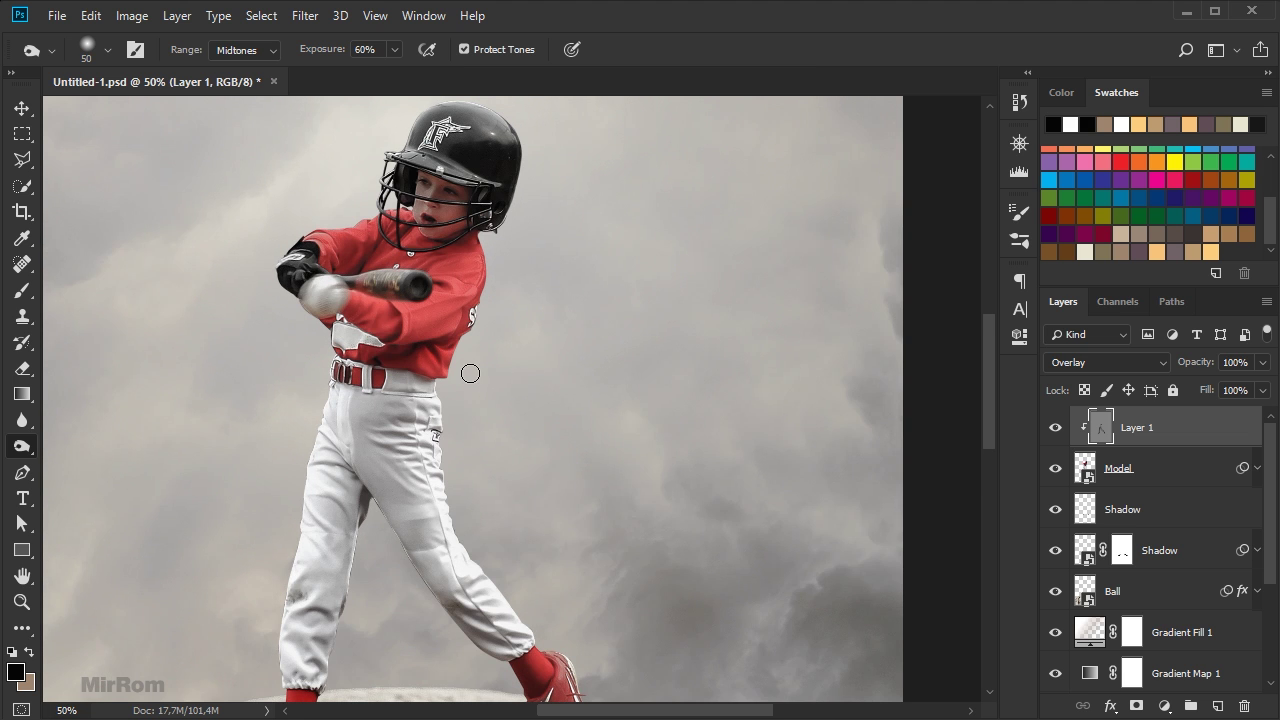
pyautogui.press('[')
pyautogui.press('[')
pyautogui.press('[')
pyautogui.moveTo(400, 332)
pyautogui.mouseDown()
pyautogui.moveTo(322, 308)
pyautogui.moveTo(365, 312)
pyautogui.moveTo(357, 353)
pyautogui.mouseUp()
pyautogui.press('[')
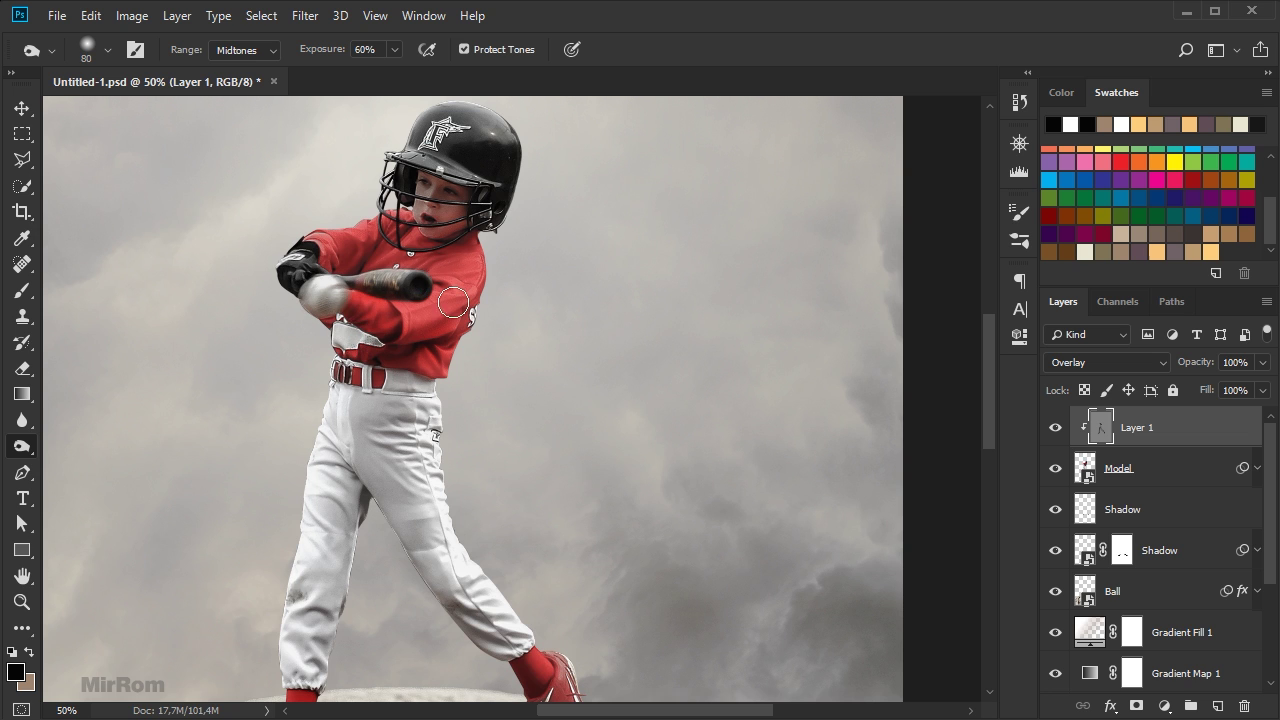
pyautogui.press(']')
pyautogui.press(']')
pyautogui.press(']')
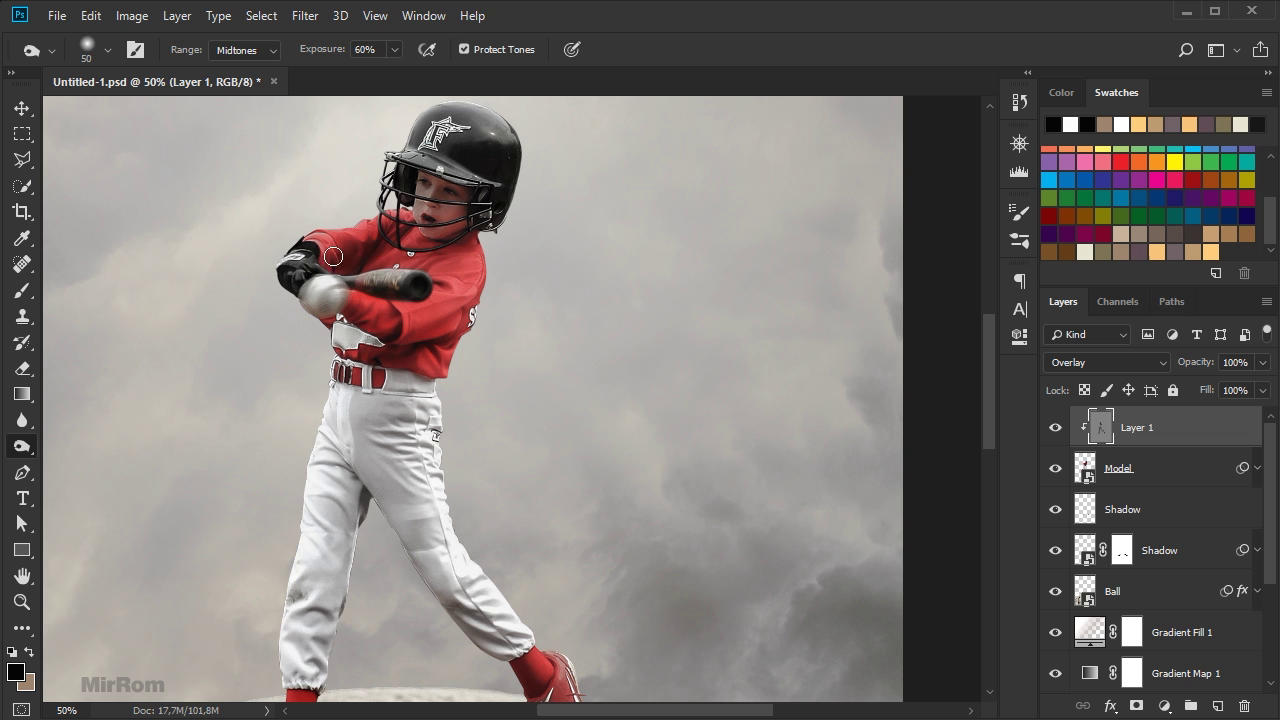
# Burn shading across the jersey below the collar and onto the black helmet
pyautogui.moveTo(439, 248); pyautogui.dragTo(408, 263)
pyautogui.press(']')
pyautogui.press(']')
pyautogui.press(']')
pyautogui.press(']')
pyautogui.moveTo(466, 141)
pyautogui.mouseDown()
pyautogui.moveTo(477, 207)
pyautogui.moveTo(452, 148)
pyautogui.mouseUp()
# Burn the batter's face behind the guard with a 15 to 20 px brush, lowering the exposure to 43%
pyautogui.press('[')
pyautogui.press('[')
pyautogui.press('[')
pyautogui.press('[')
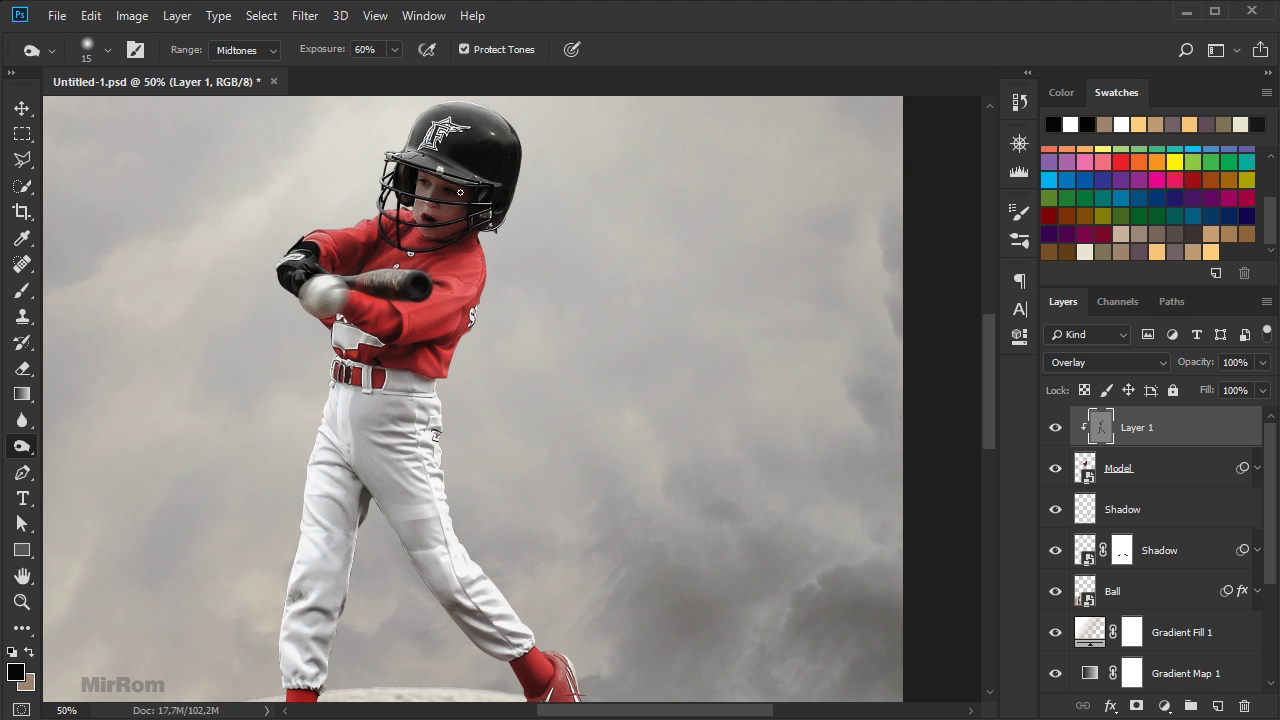
pyautogui.moveTo(341, 51); pyautogui.dragTo(324, 51)
pyautogui.scroll(1, 469, 181)
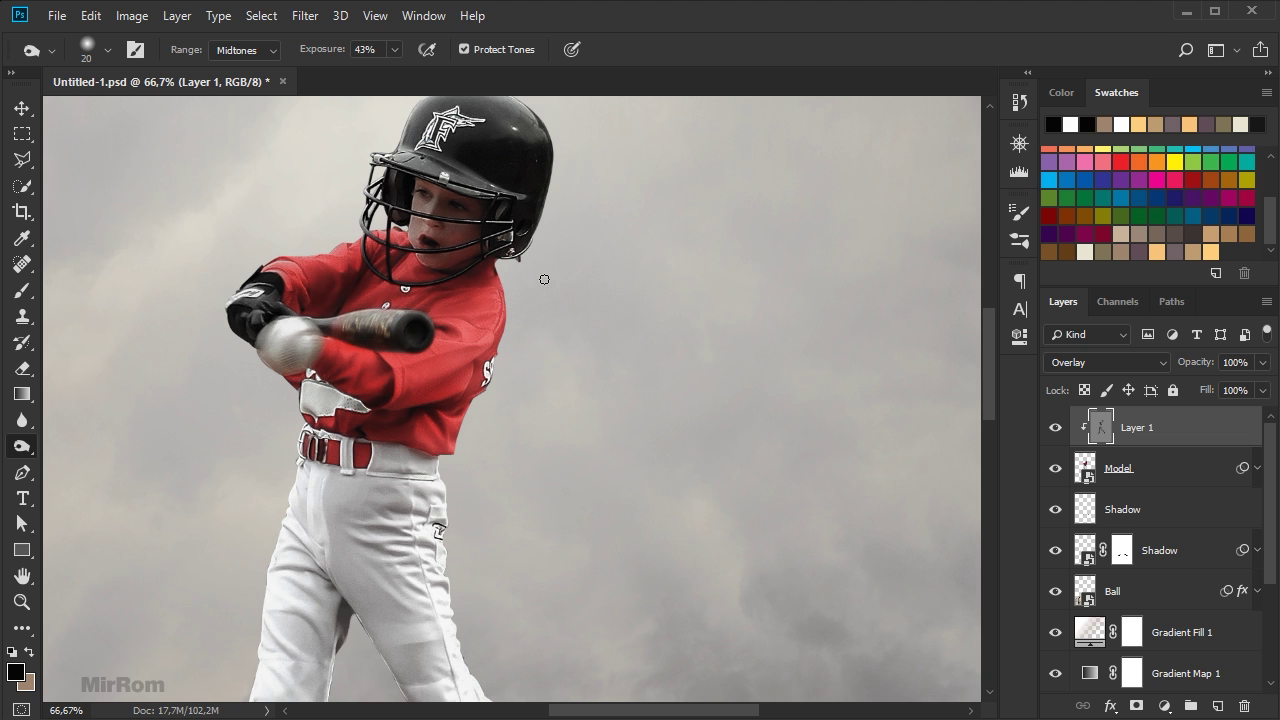
# Brighten the highlights on the helmet with the Dodge tool at Midtones and 66% exposure
pyautogui.rightClick(27, 452)
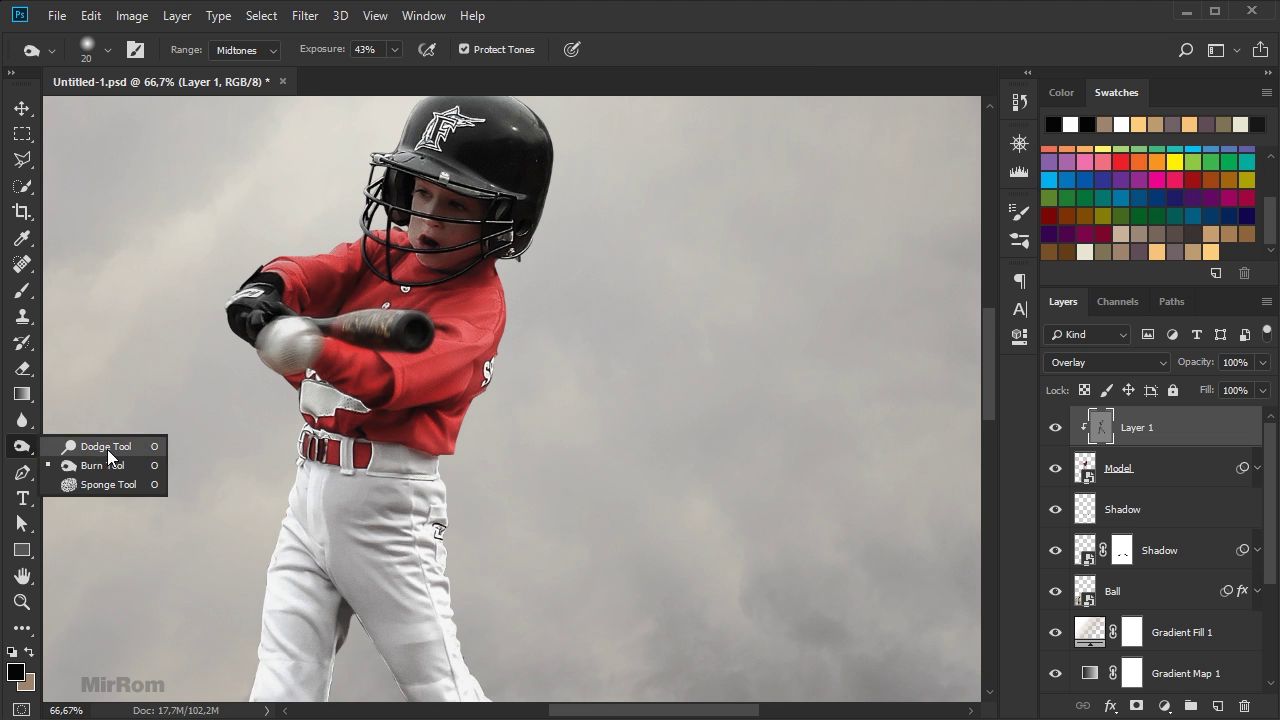
pyautogui.click(108, 449)
pyautogui.click(387, 49)
pyautogui.moveTo(390, 72); pyautogui.dragTo(393, 73)
pyautogui.press('[')
pyautogui.press('[')
pyautogui.press('[')
pyautogui.press('[')
pyautogui.press('[')
pyautogui.scroll(3, 600, 230)
pyautogui.press('[')
pyautogui.press('[')
pyautogui.press('[')
pyautogui.press('[')
pyautogui.press('[')
pyautogui.press('[')
pyautogui.press('[')
pyautogui.hotkey('ctrl', 'z')
pyautogui.moveTo(405, 245)
pyautogui.mouseDown()
pyautogui.moveTo(449, 190)
pyautogui.moveTo(530, 196)
pyautogui.moveTo(486, 229)
pyautogui.mouseUp()
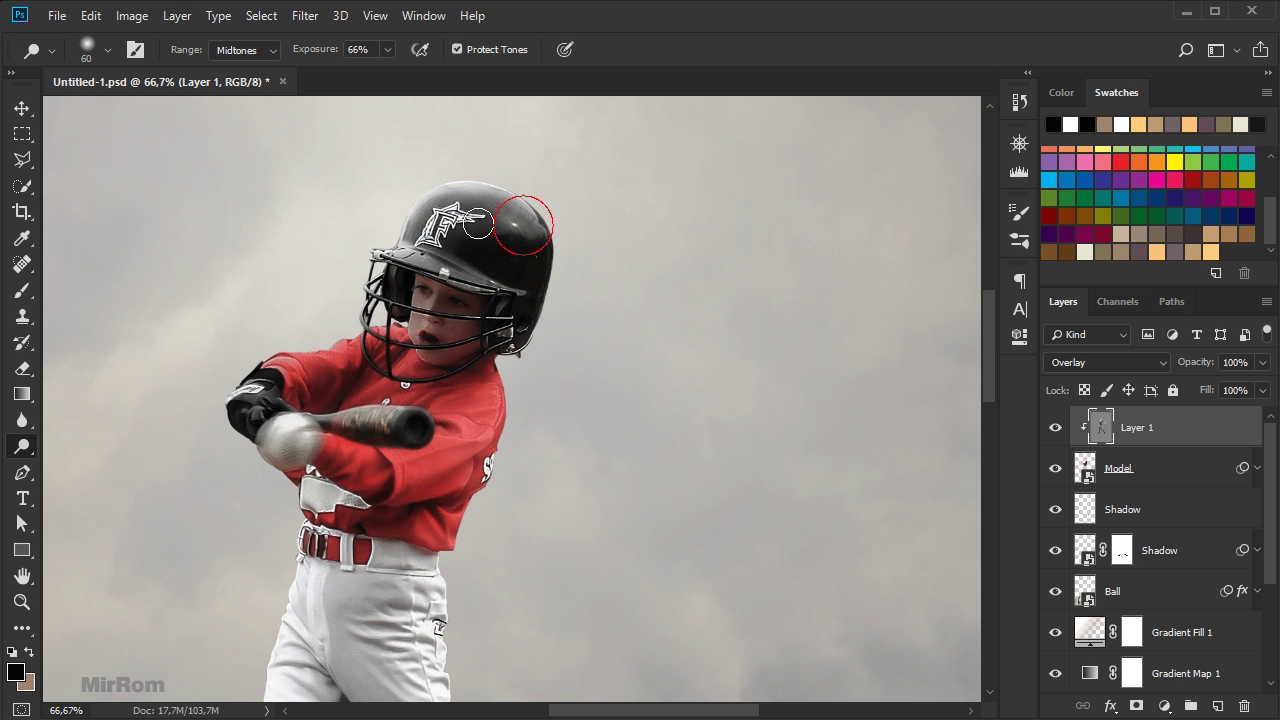
# Dodge highlights along the jersey's upper sleeve near the glove and along the top of the bat
pyautogui.press(']')
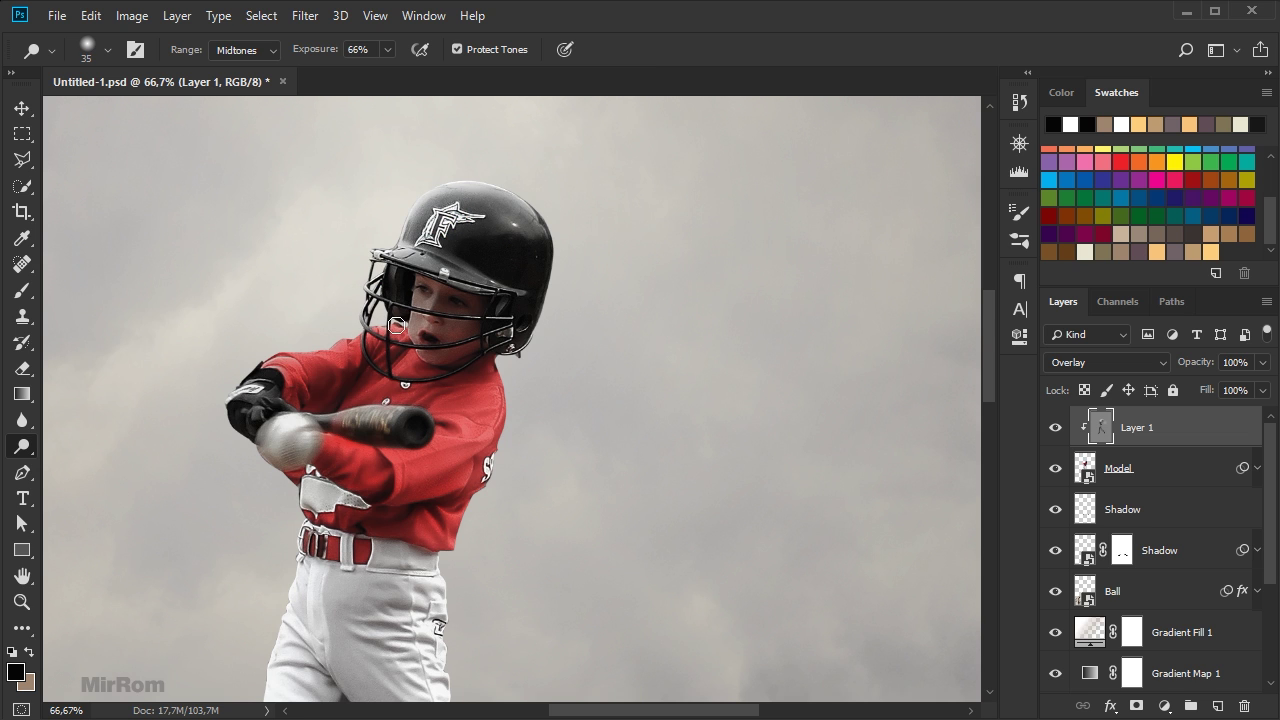
pyautogui.press(']')
pyautogui.press(']')
pyautogui.moveTo(336, 357)
pyautogui.mouseDown()
pyautogui.moveTo(272, 352)
pyautogui.moveTo(333, 327)
pyautogui.moveTo(286, 345)
pyautogui.mouseUp()
pyautogui.press('[')
pyautogui.press('[')
pyautogui.press('[')
pyautogui.press('[')
pyautogui.moveTo(397, 415); pyautogui.dragTo(338, 415)
pyautogui.moveTo(388, 416); pyautogui.dragTo(344, 415)
# Lighten the jersey's lower sleeve and torso with a 90 px Dodge brush at 40% exposure
pyautogui.press(']')
pyautogui.press(']')
pyautogui.press(']')
pyautogui.press(']')
pyautogui.moveTo(387, 49); pyautogui.dragTo(363, 76)
pyautogui.press('[')
pyautogui.press('[')
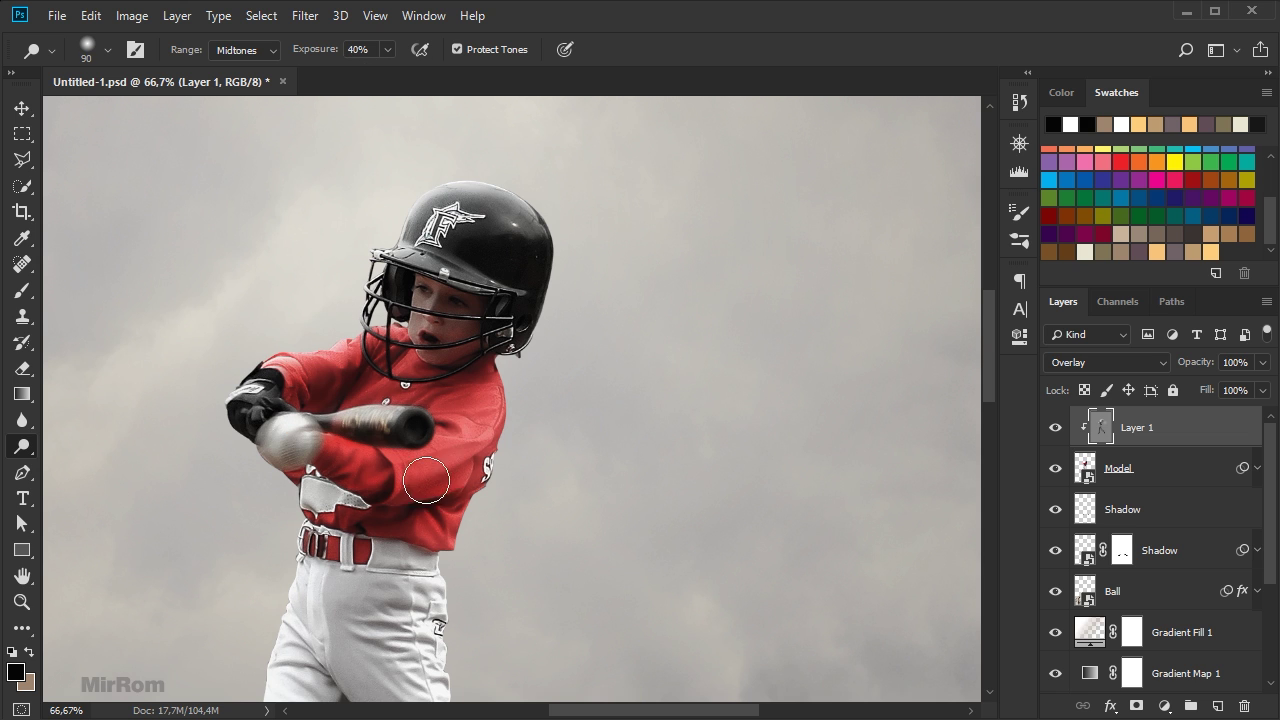
# Dodge the batter's face behind the guard with a 25 to 35 px brush
pyautogui.press('[')
pyautogui.press('[')
pyautogui.press('[')
pyautogui.press('[')
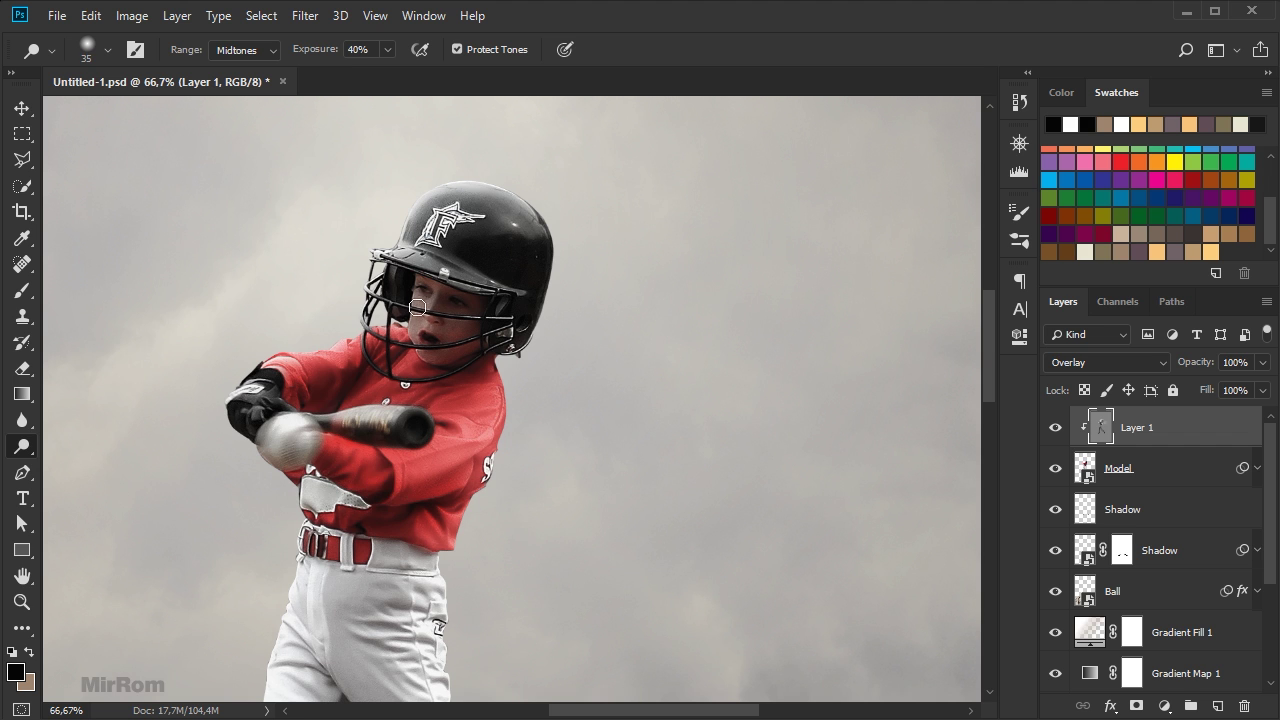
pyautogui.moveTo(416, 335); pyautogui.dragTo(424, 361)
# Dodge highlights onto the white trouser legs with a 125 to 150 px brush
pyautogui.scroll(-5, 531, 406)
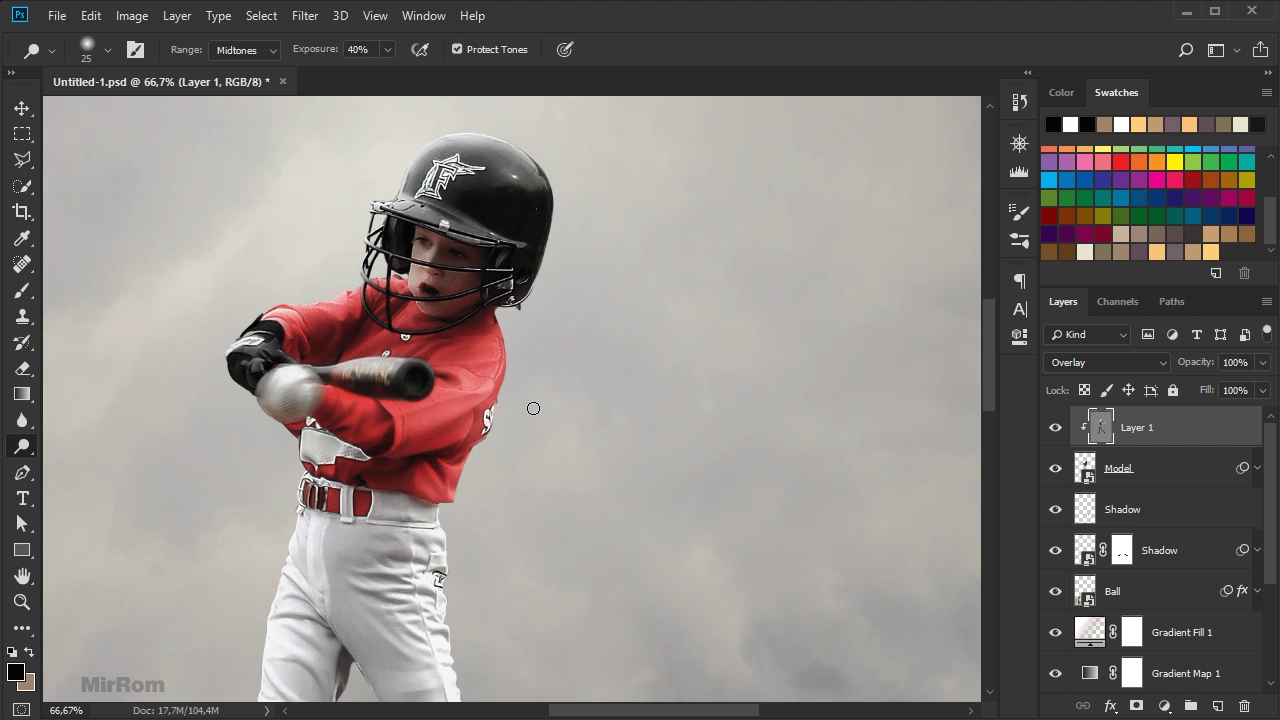
pyautogui.press(']')
pyautogui.press(']')
pyautogui.press(']')
pyautogui.press(']')
pyautogui.press(']')
pyautogui.press(']')
pyautogui.press(']')
pyautogui.press(']')
pyautogui.scroll(-5, 430, 350)
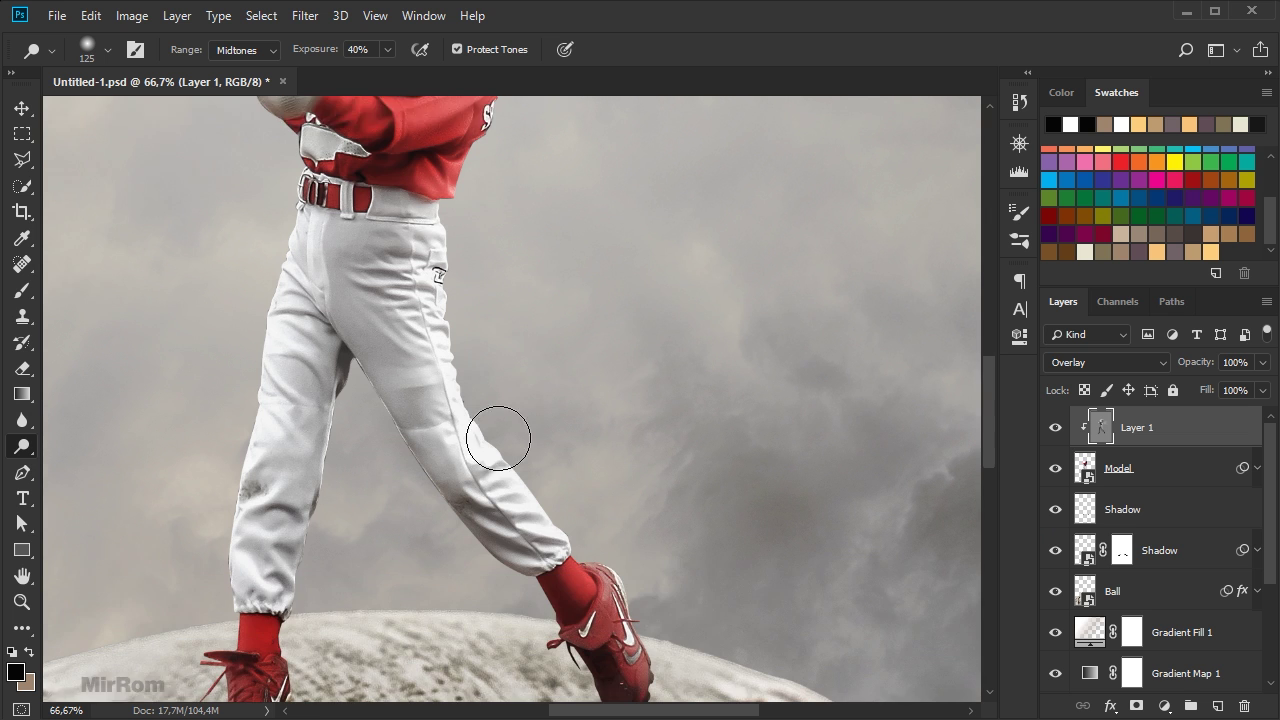
pyautogui.press('[')
pyautogui.press('[')
pyautogui.press('[')
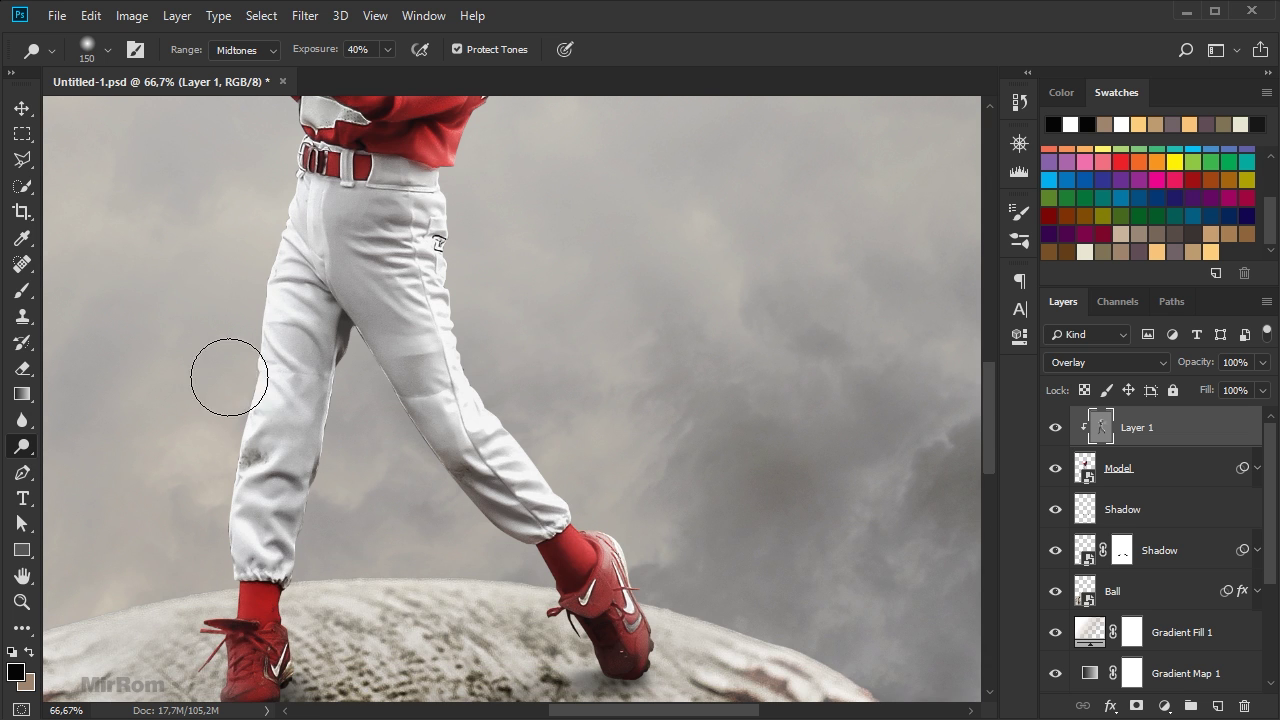
# Dodge highlights onto the red shoes with a 70 px brush
pyautogui.press('[')
pyautogui.scroll(3, 246, 334)
pyautogui.scroll(-5, 243, 493)
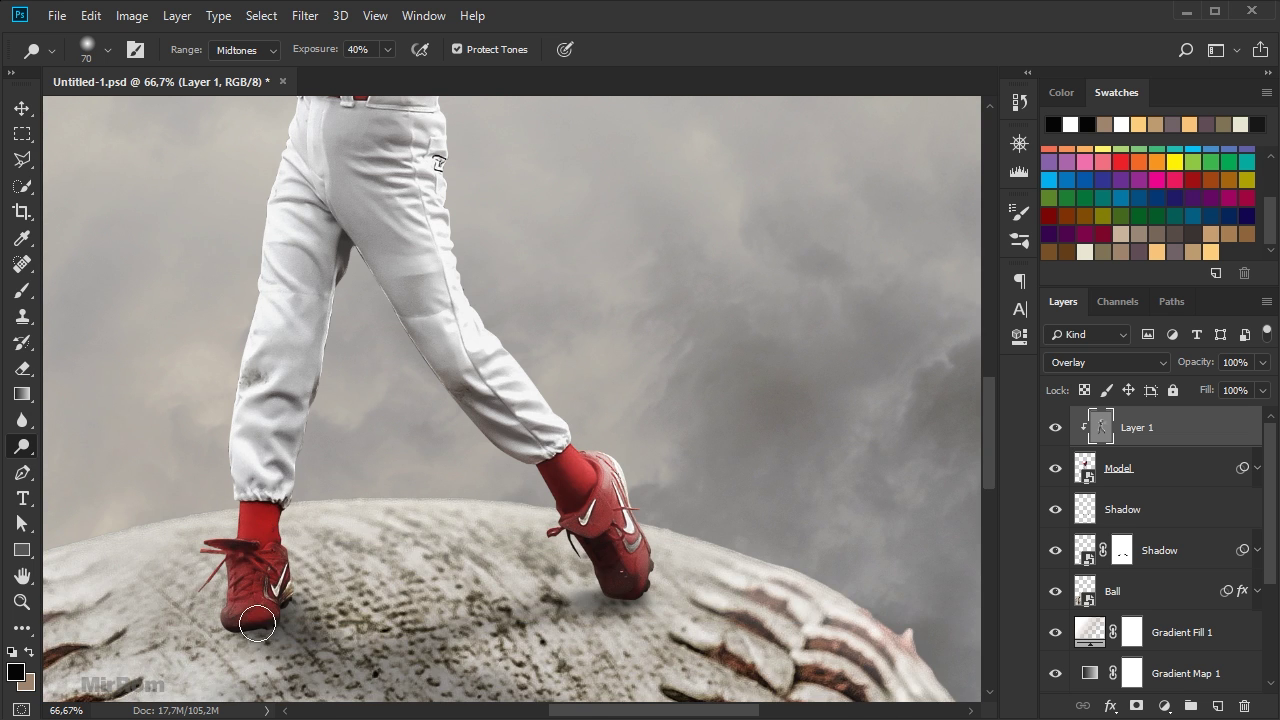
# Compare the batter with and without the dodge-and-burn layer by toggling Layer 1's visibility
pyautogui.scroll(5, 577, 346)
pyautogui.scroll(-1, 578, 352)
pyautogui.scroll(-1, 578, 349)
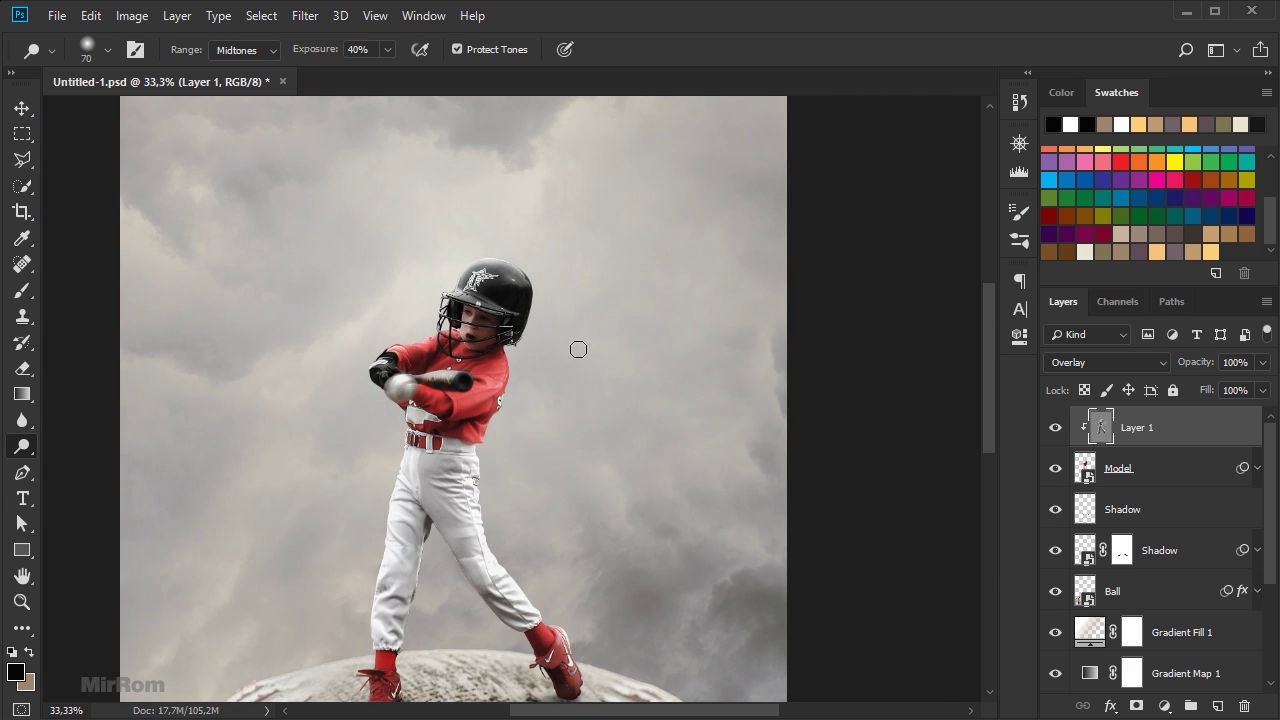
pyautogui.scroll(-2, 537, 341)
pyautogui.click(1056, 428)
pyautogui.click(1056, 428)
pyautogui.press('v')
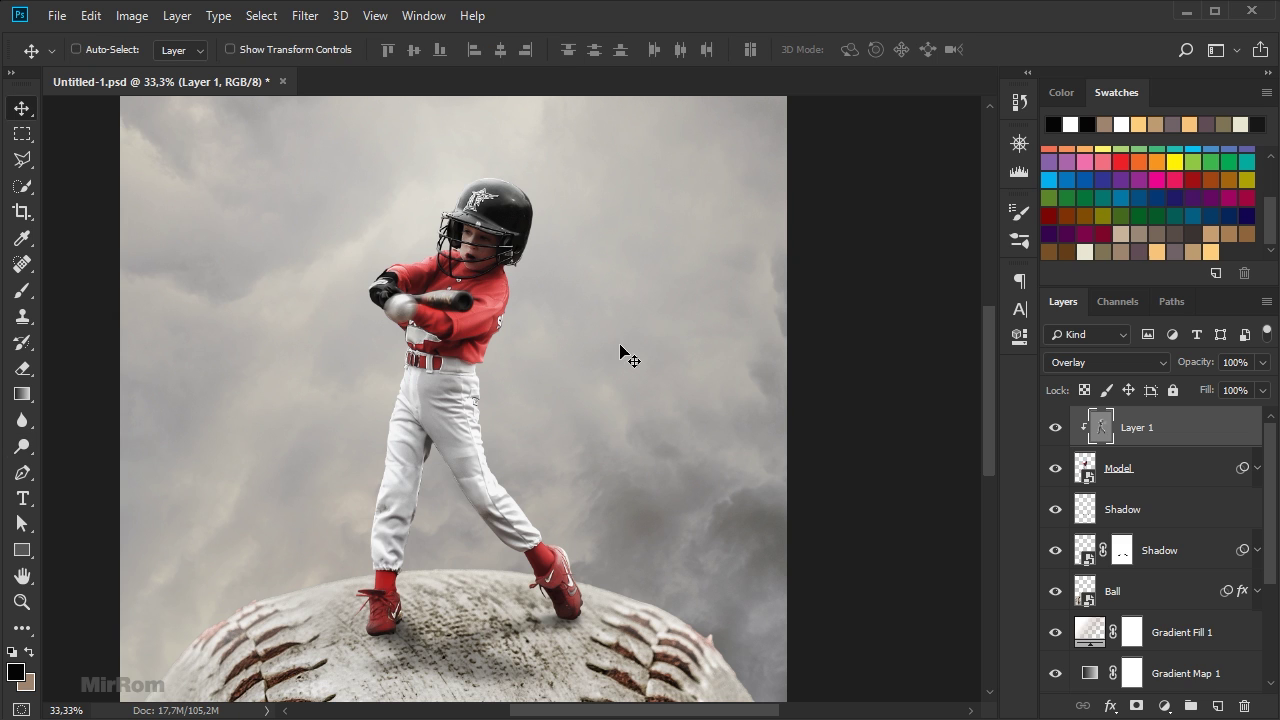
pyautogui.scroll(-1, 615, 337)
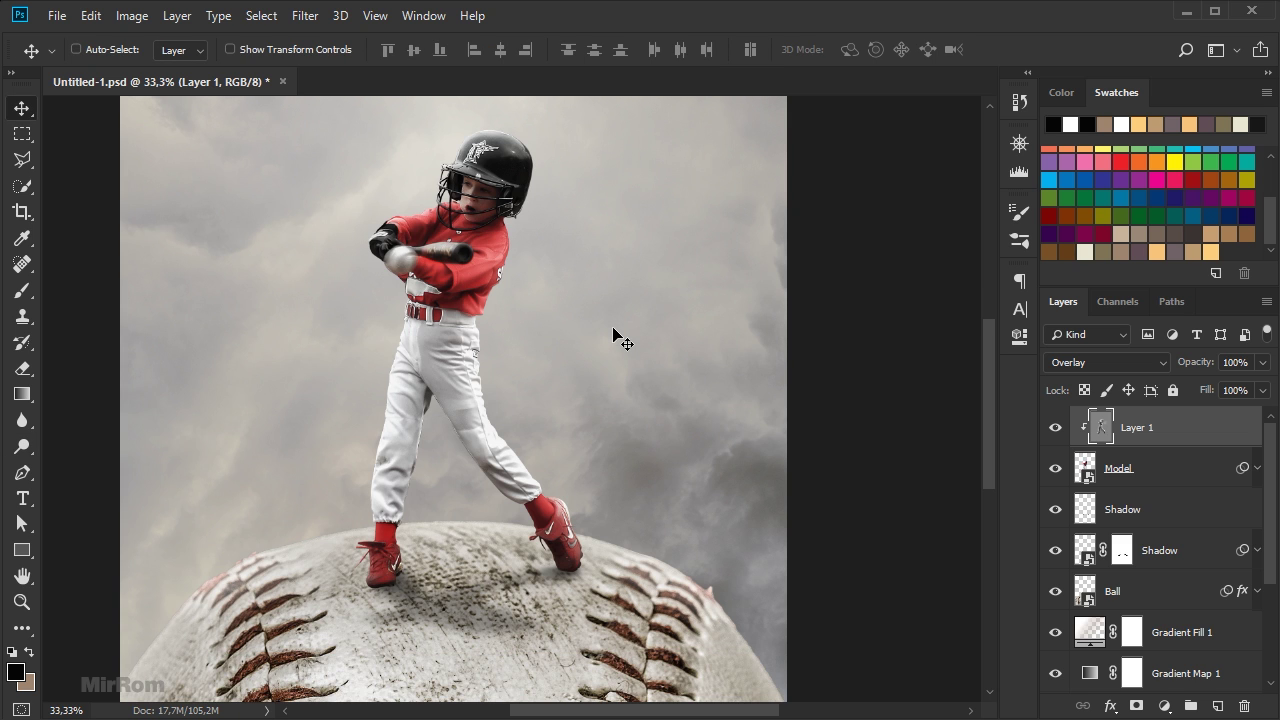
pyautogui.scroll(3, 613, 330)
pyautogui.scroll(-2, 613, 330)
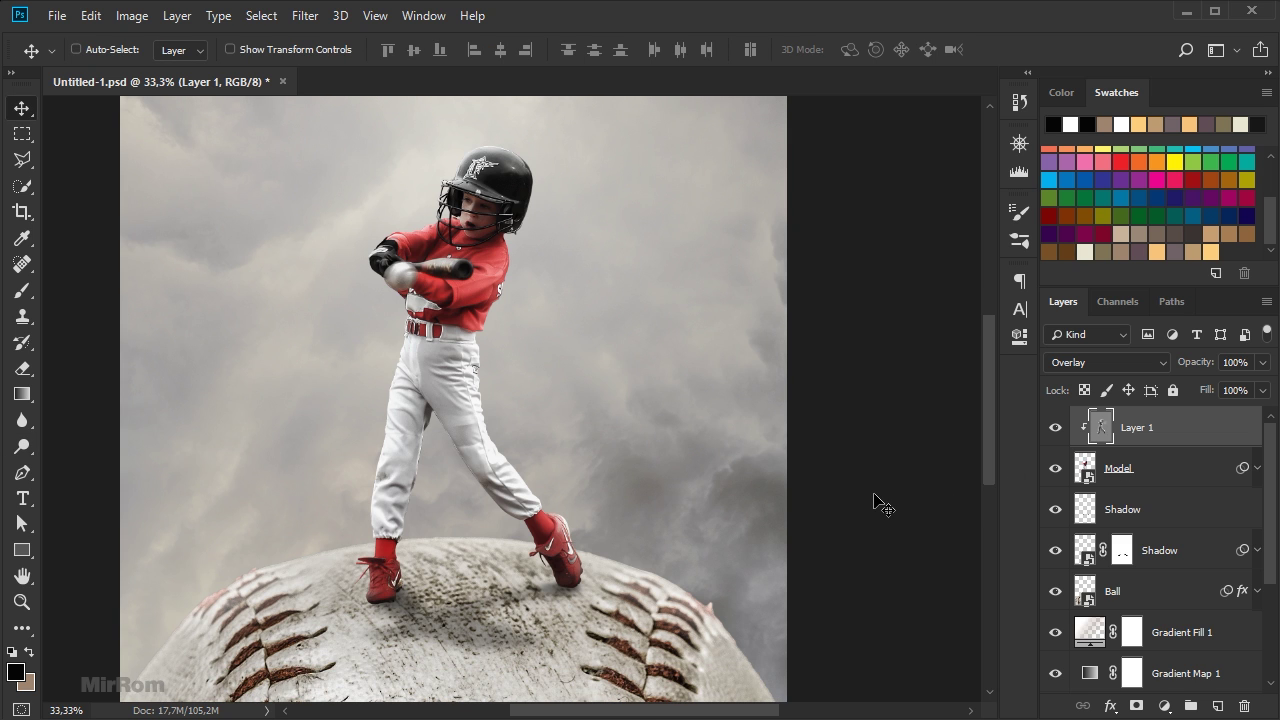
# Add a Brightness/Contrast adjustment above Layer 1, clip it to the layers below and set Contrast to 16
pyautogui.click(1164, 706)
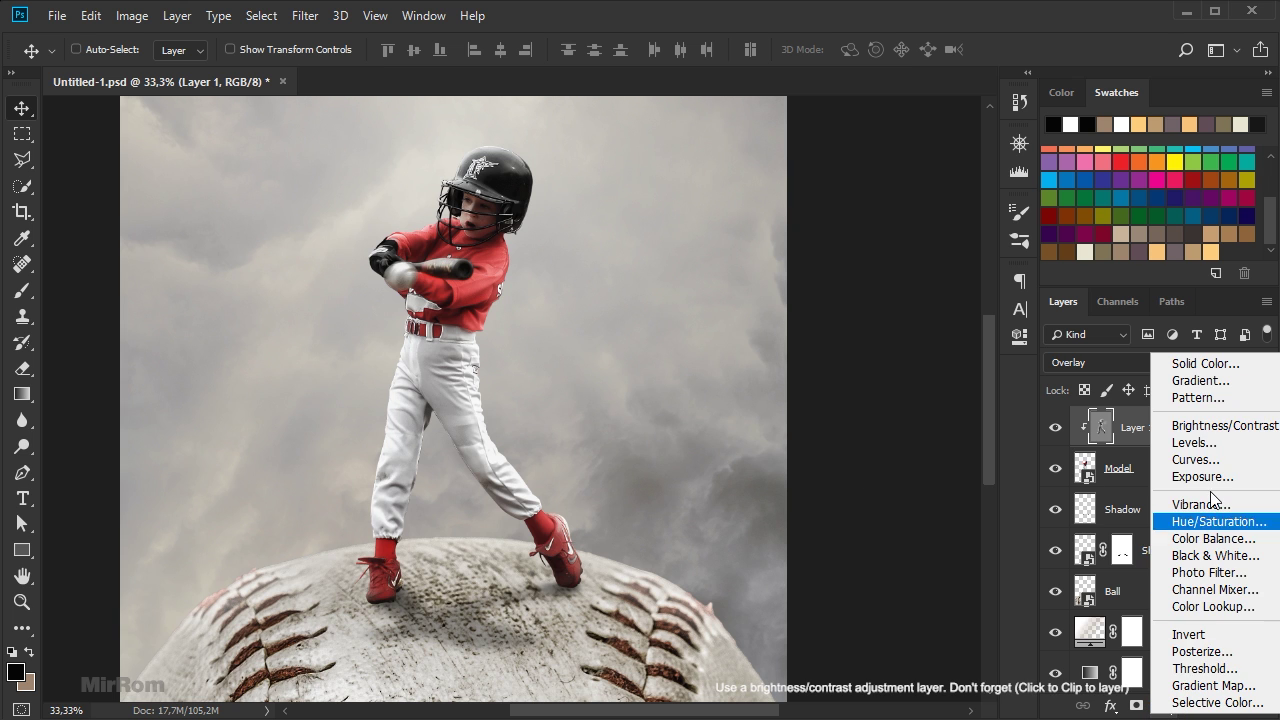
pyautogui.click(1222, 428)
pyautogui.click(846, 667)
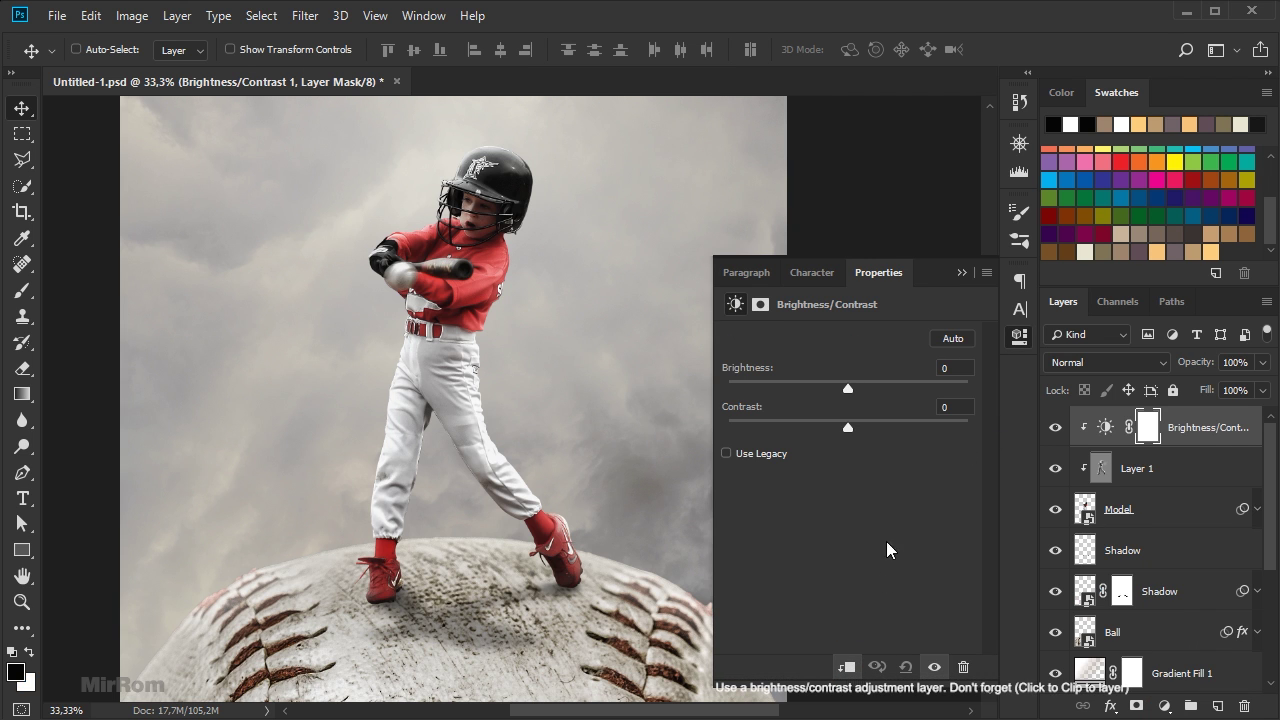
pyautogui.moveTo(848, 427); pyautogui.dragTo(870, 430)
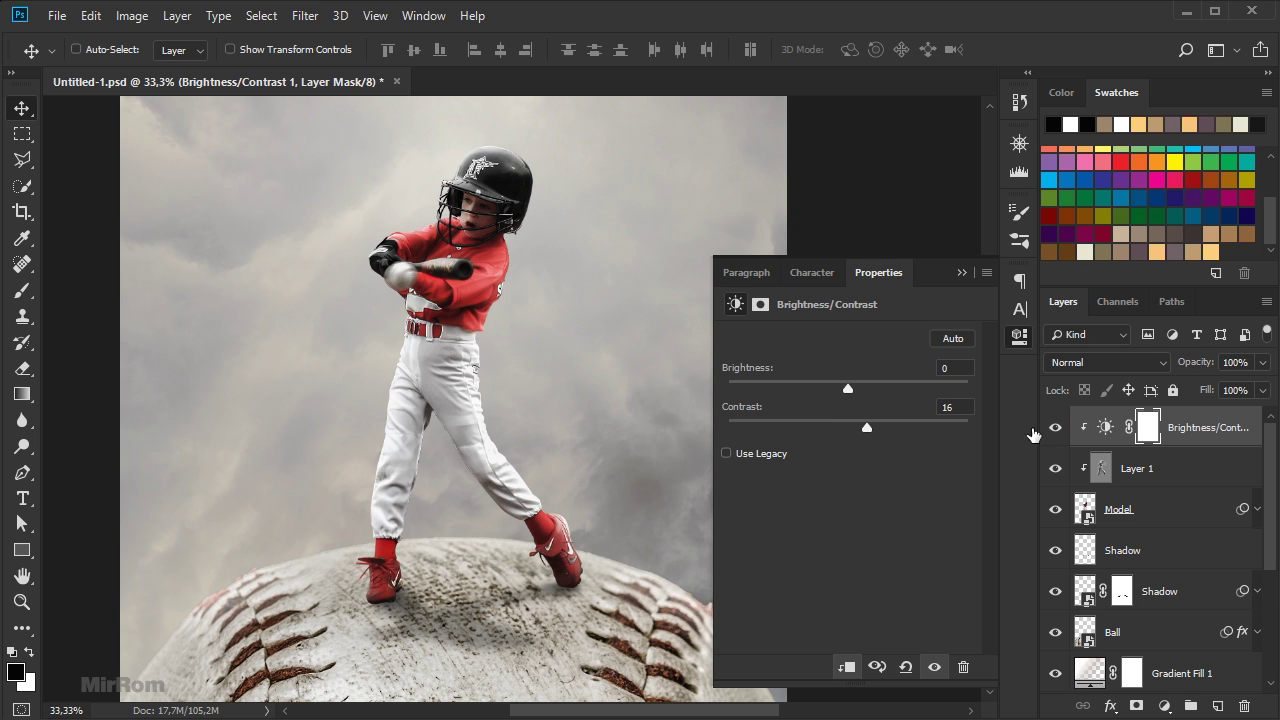
pyautogui.click(962, 273)
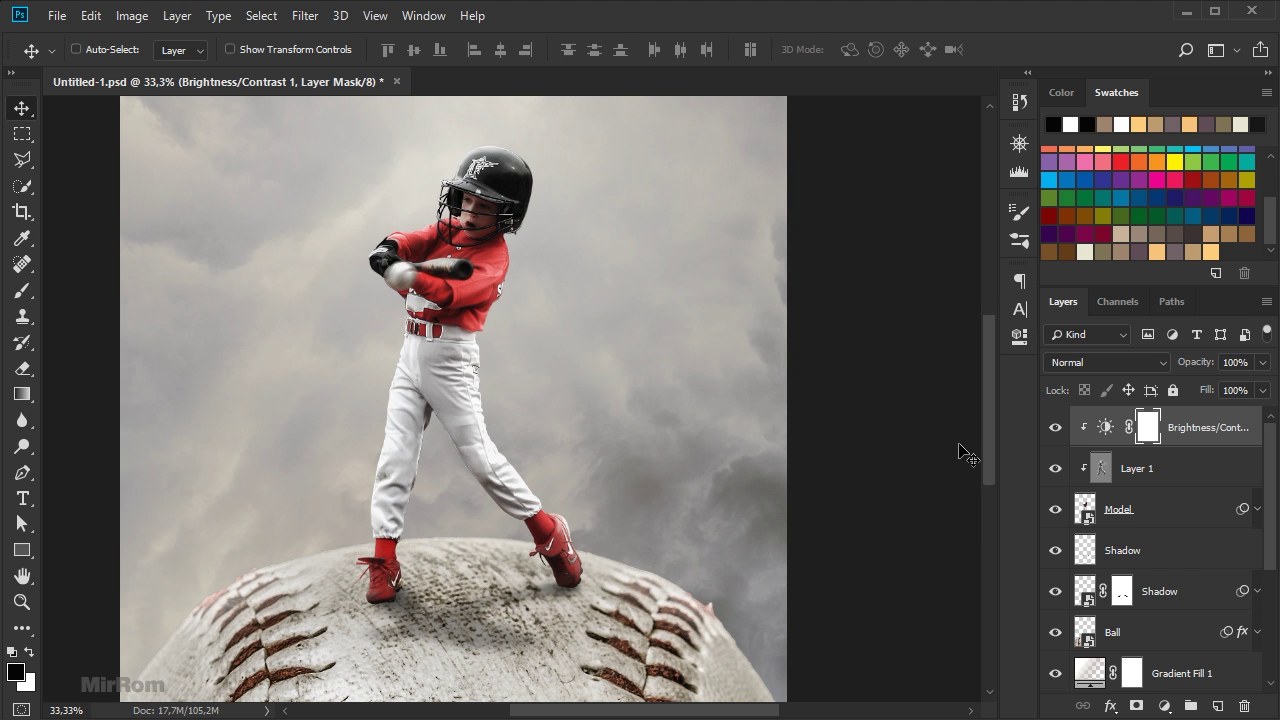
# Place the Sand1 image from the Stocks folder as an embedded layer
pyautogui.scroll(-5, 846, 451)
pyautogui.scroll(3, 783, 449)
pyautogui.hotkey('ctrl', '-')
pyautogui.hotkey('ctrl', '-')
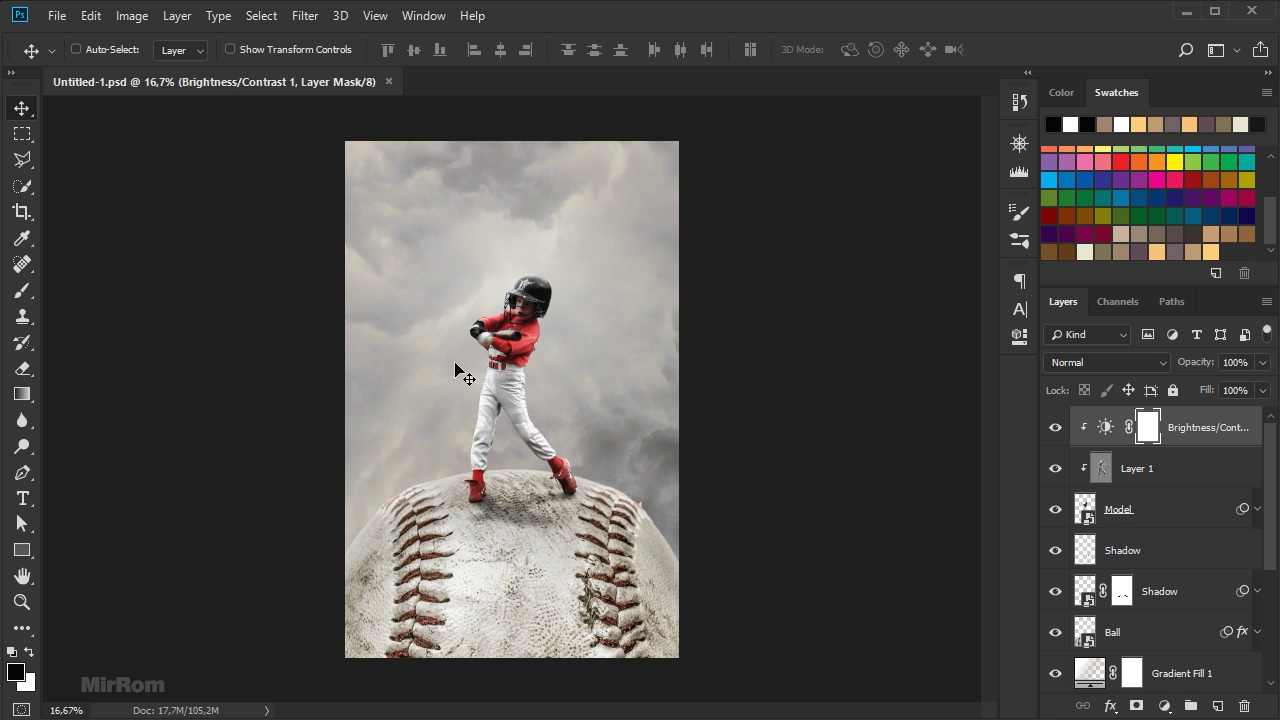
pyautogui.click(55, 15)
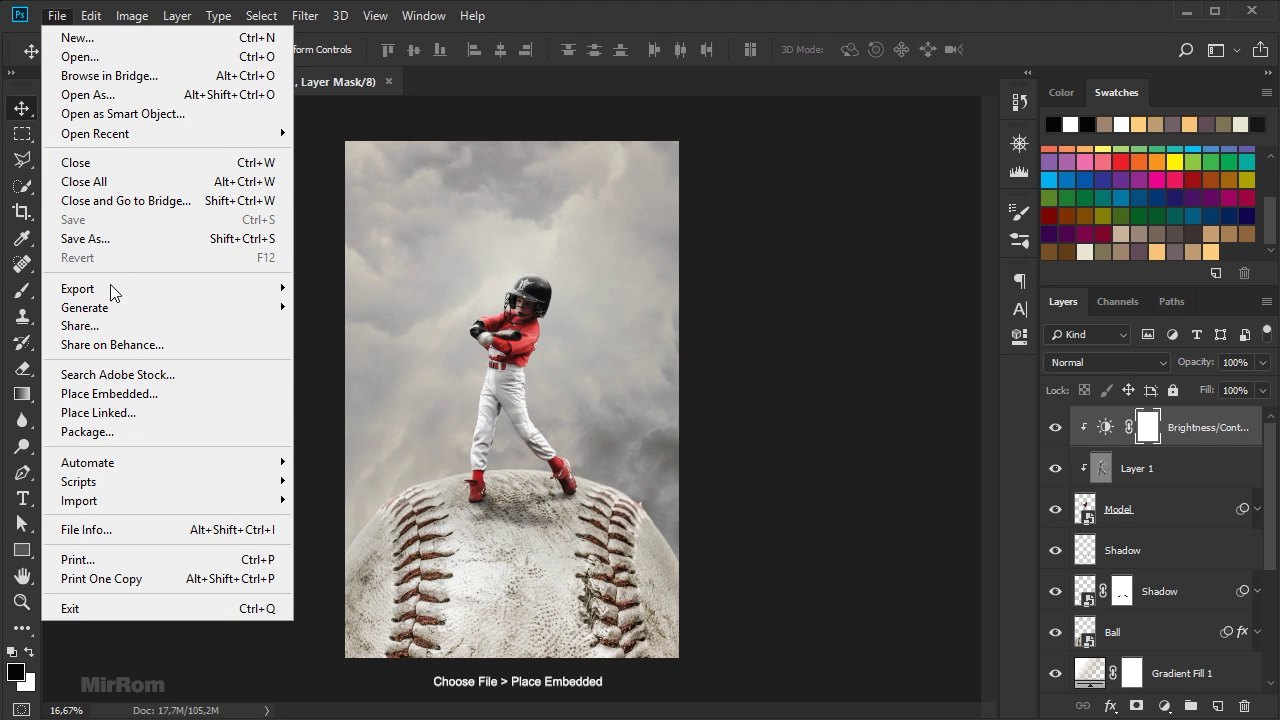
pyautogui.click(207, 400)
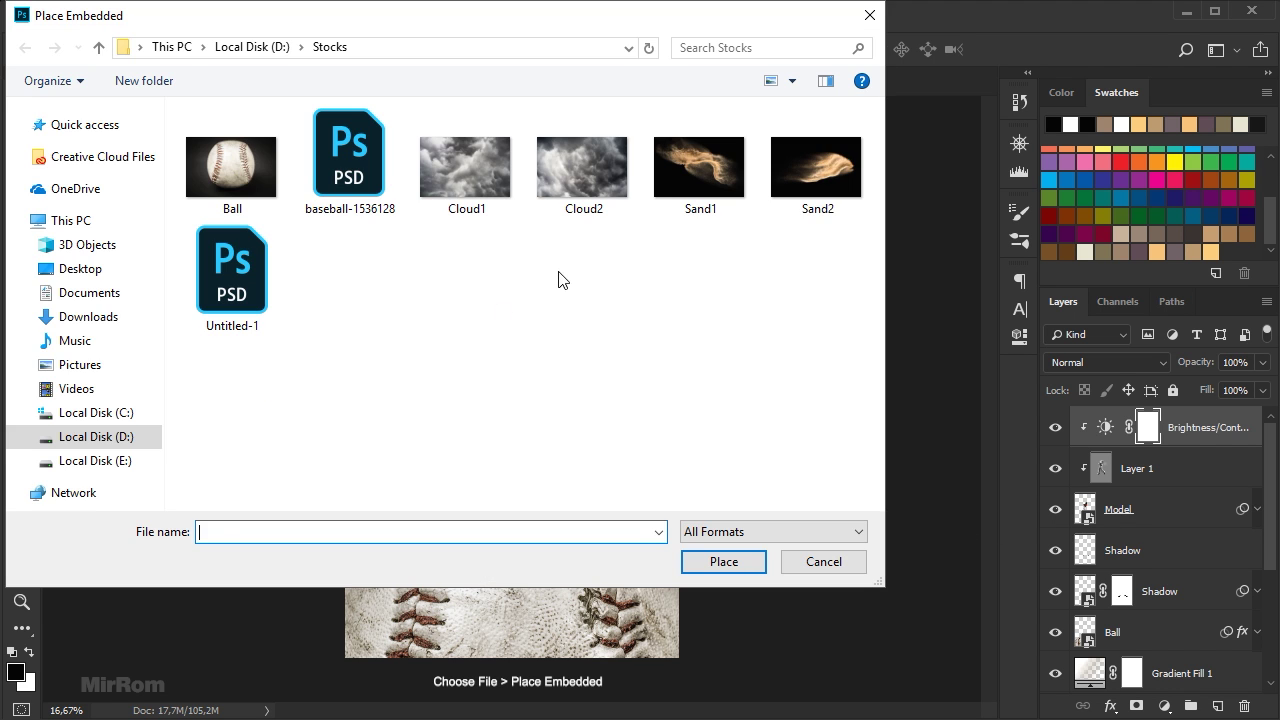
pyautogui.doubleClick(699, 167)
# Flip Sand1 vertically, rotate it to about -35.4° and position it over the batter's legs and the ball's left half
pyautogui.moveTo(550, 336); pyautogui.dragTo(544, 357)
pyautogui.moveTo(594, 240); pyautogui.dragTo(464, 508)
pyautogui.moveTo(601, 417); pyautogui.dragTo(575, 466)
pyautogui.moveTo(688, 455); pyautogui.dragTo(390, 250)
pyautogui.rightClick(525, 392)
pyautogui.click(640, 620)
pyautogui.moveTo(610, 597); pyautogui.dragTo(626, 370)
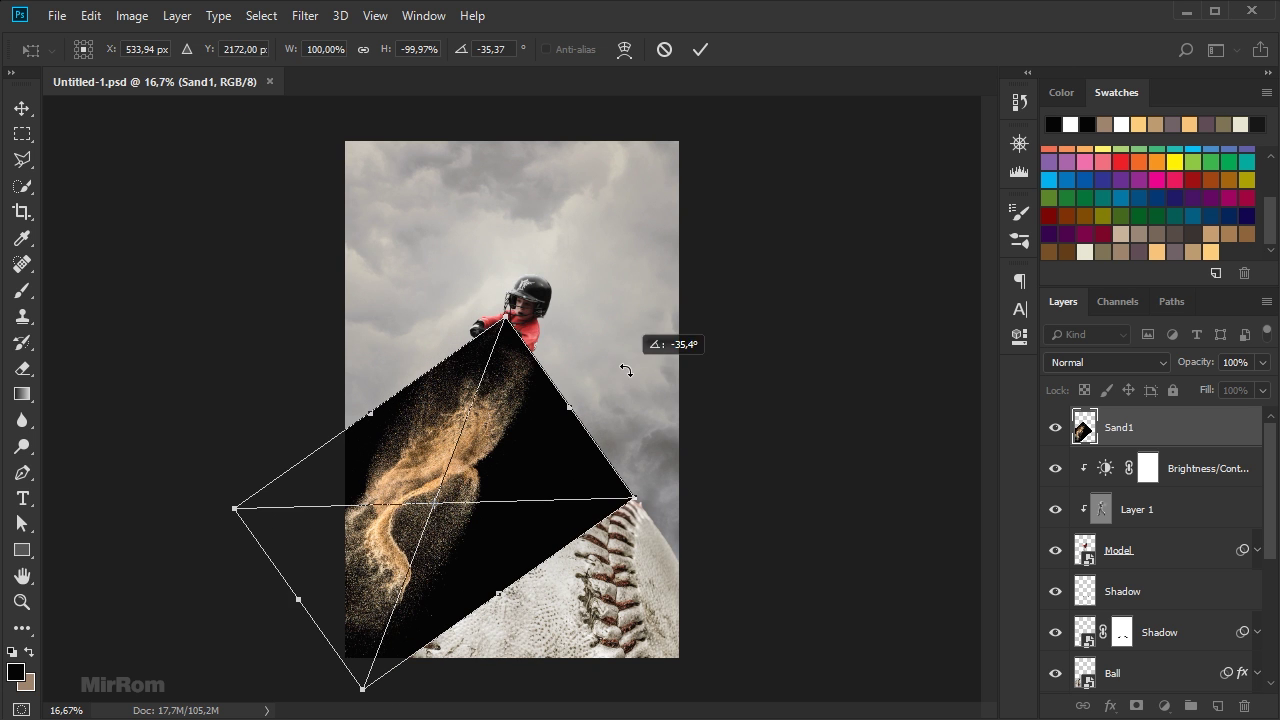
pyautogui.click(700, 49)
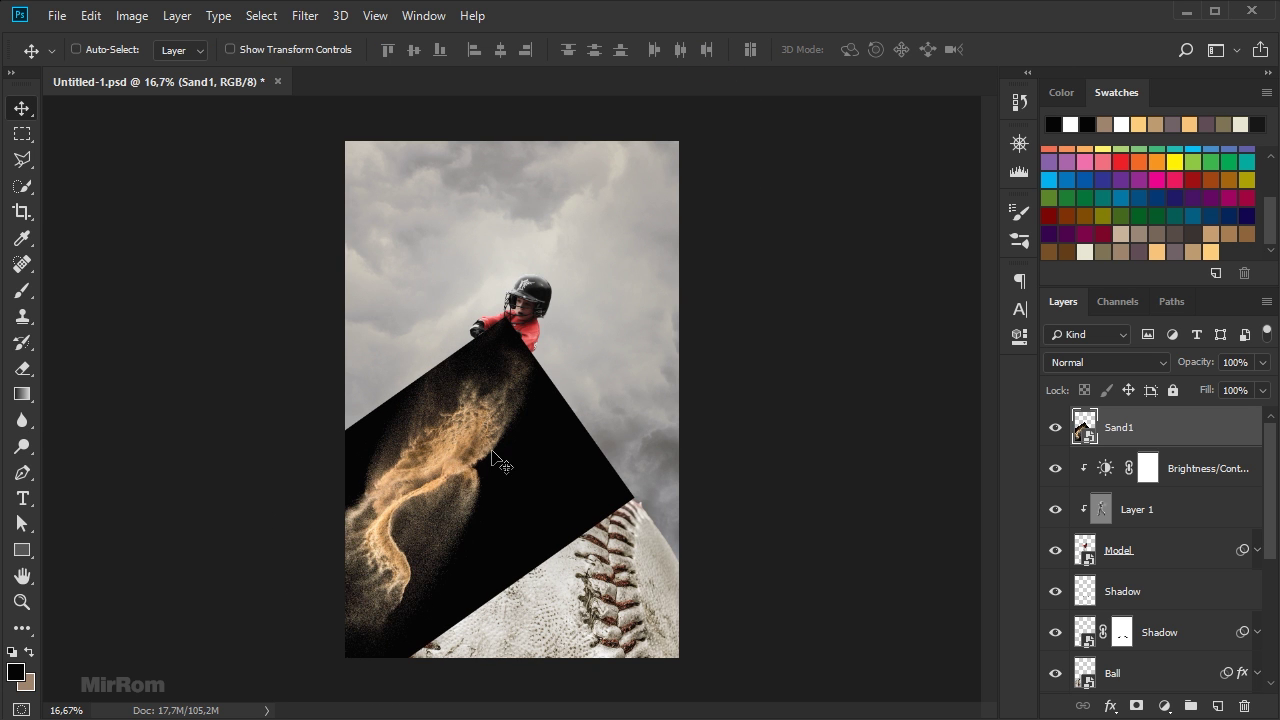
# Set Sand1's blending mode to Screen and shift the sand towards the batter's legs
pyautogui.click(1153, 361)
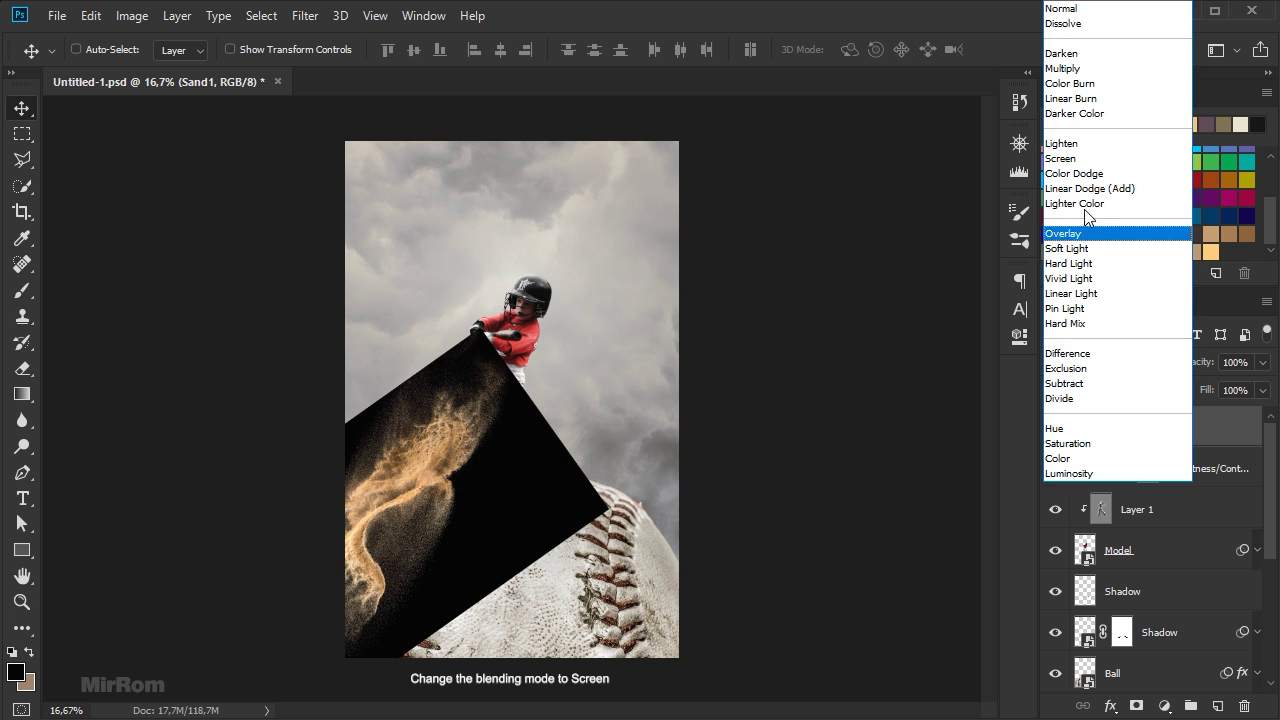
pyautogui.click(1085, 158)
pyautogui.moveTo(390, 549); pyautogui.dragTo(509, 549)
# Scale Sand1 to about 104.6% and rotate it to about -30.2°, aligning the sand trail behind the batter's legs
pyautogui.hotkey('ctrl', 't')
pyautogui.moveTo(486, 319); pyautogui.dragTo(492, 305)
pyautogui.moveTo(611, 318); pyautogui.dragTo(617, 353)
pyautogui.moveTo(512, 445); pyautogui.dragTo(505, 460)
pyautogui.moveTo(590, 380); pyautogui.dragTo(596, 360)
pyautogui.moveTo(508, 446); pyautogui.dragTo(504, 453)
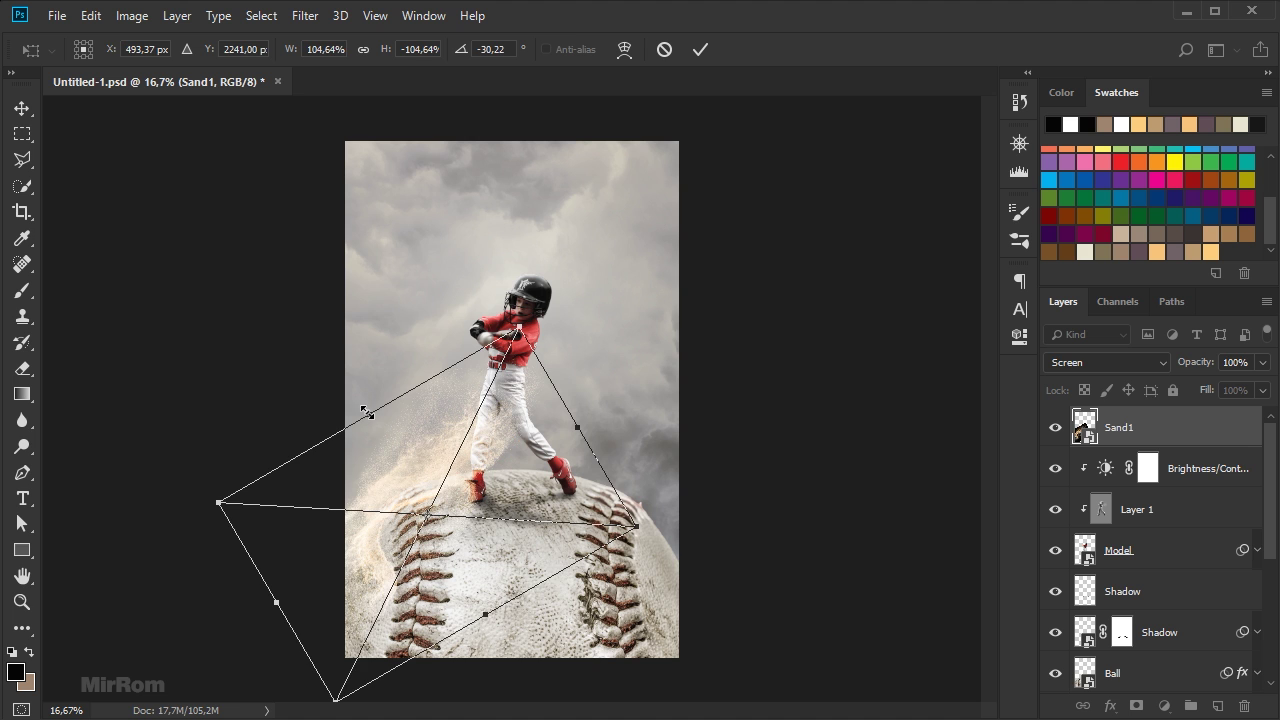
pyautogui.click(699, 49)
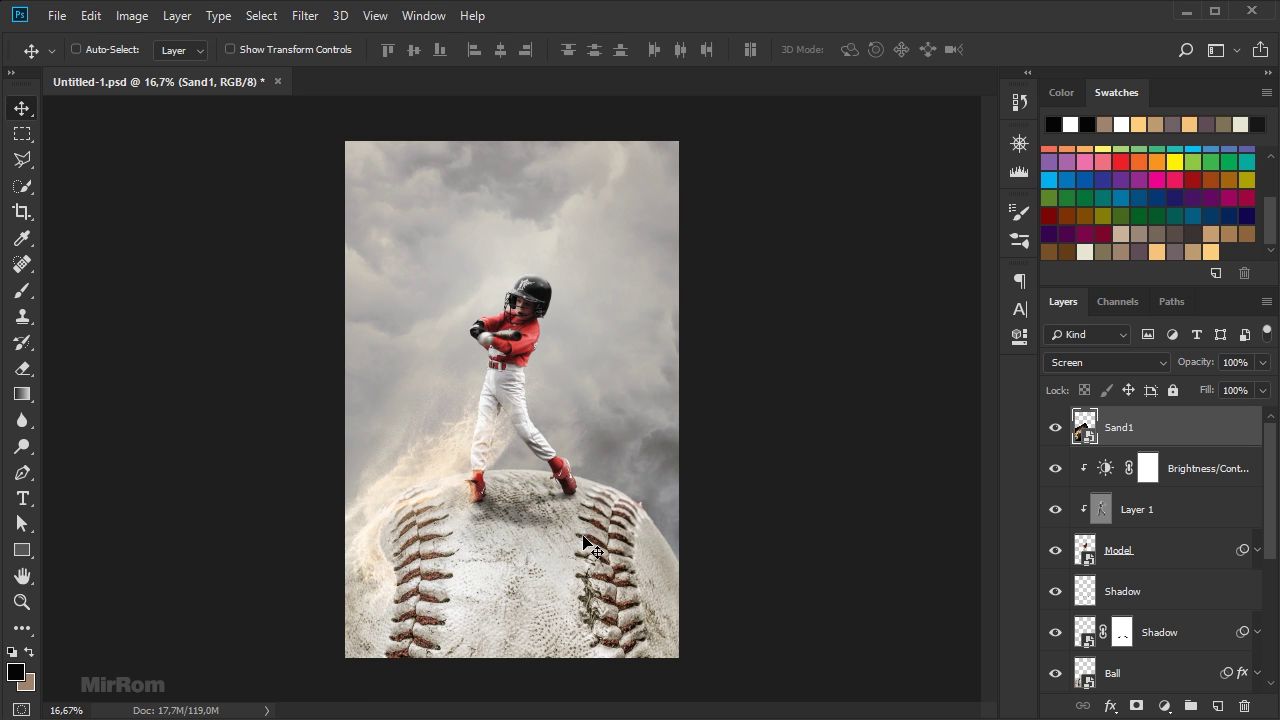
# Apply a Vibrance adjustment to Sand1 with Vibrance set to -44
pyautogui.hotkey('ctrl', '+')
pyautogui.scroll(-4, 504, 553)
pyautogui.scroll(1, 503, 551)
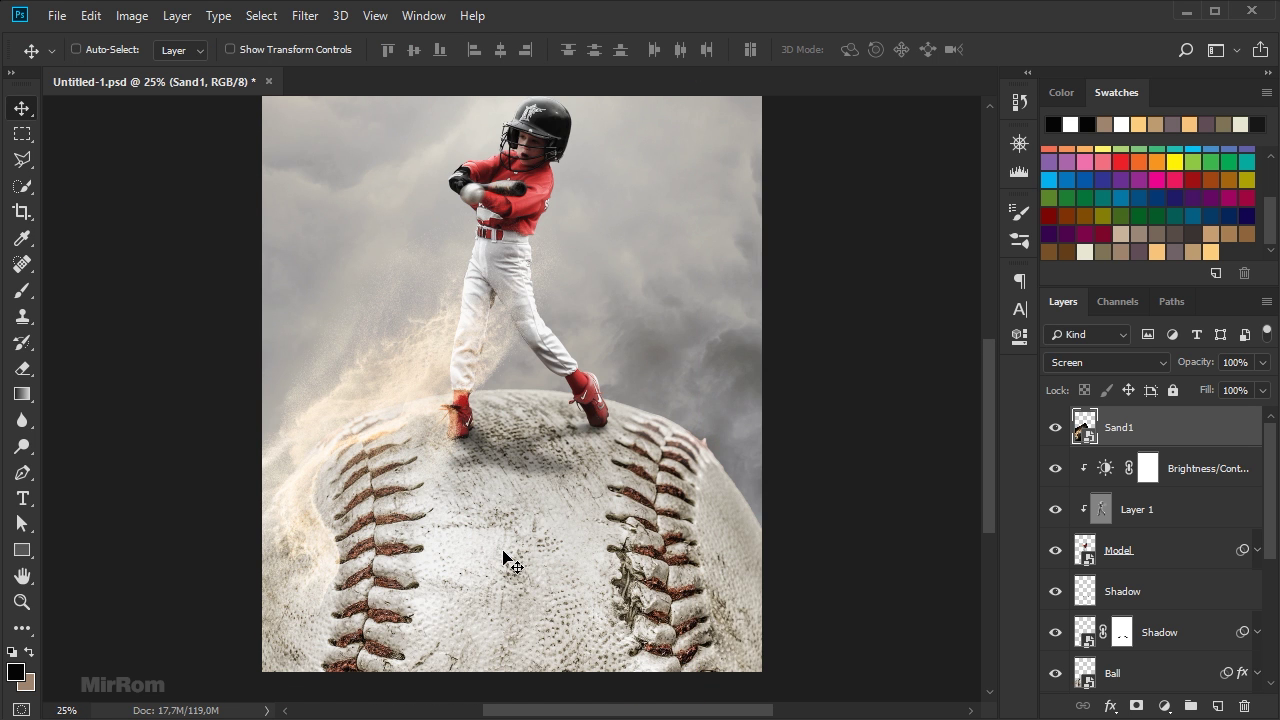
pyautogui.click(131, 17)
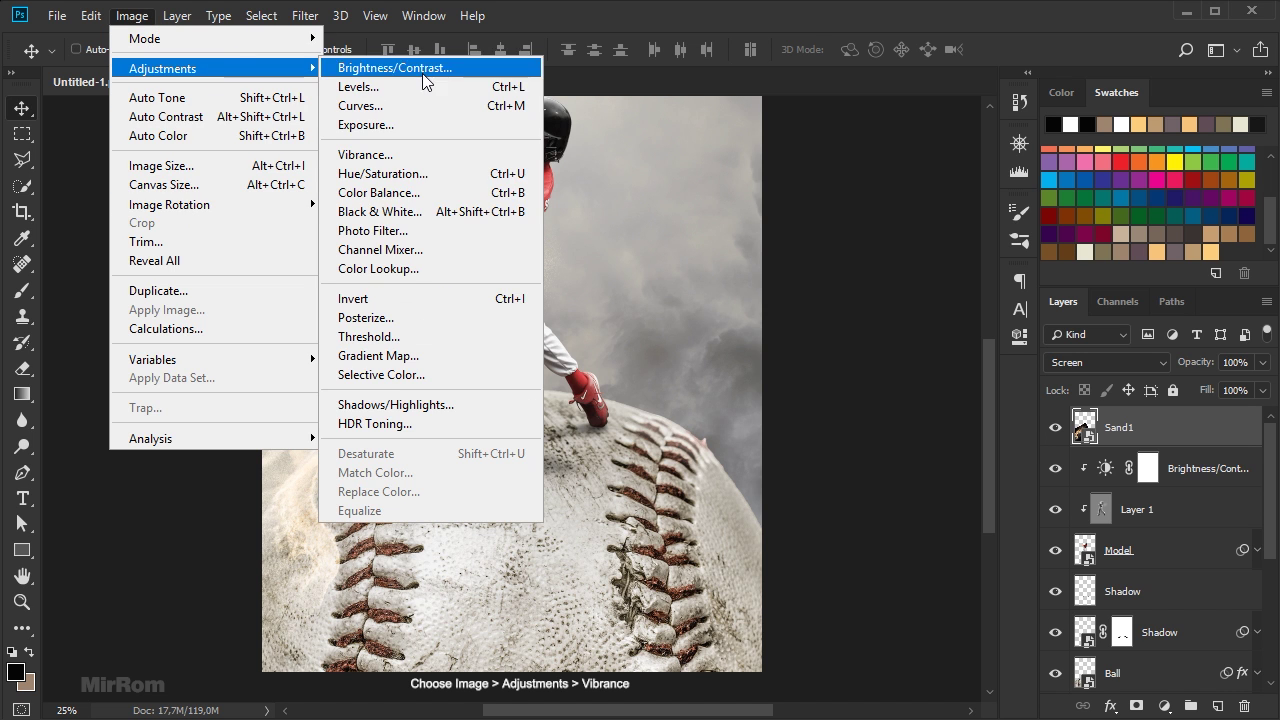
pyautogui.click(432, 160)
pyautogui.moveTo(663, 177); pyautogui.dragTo(767, 216)
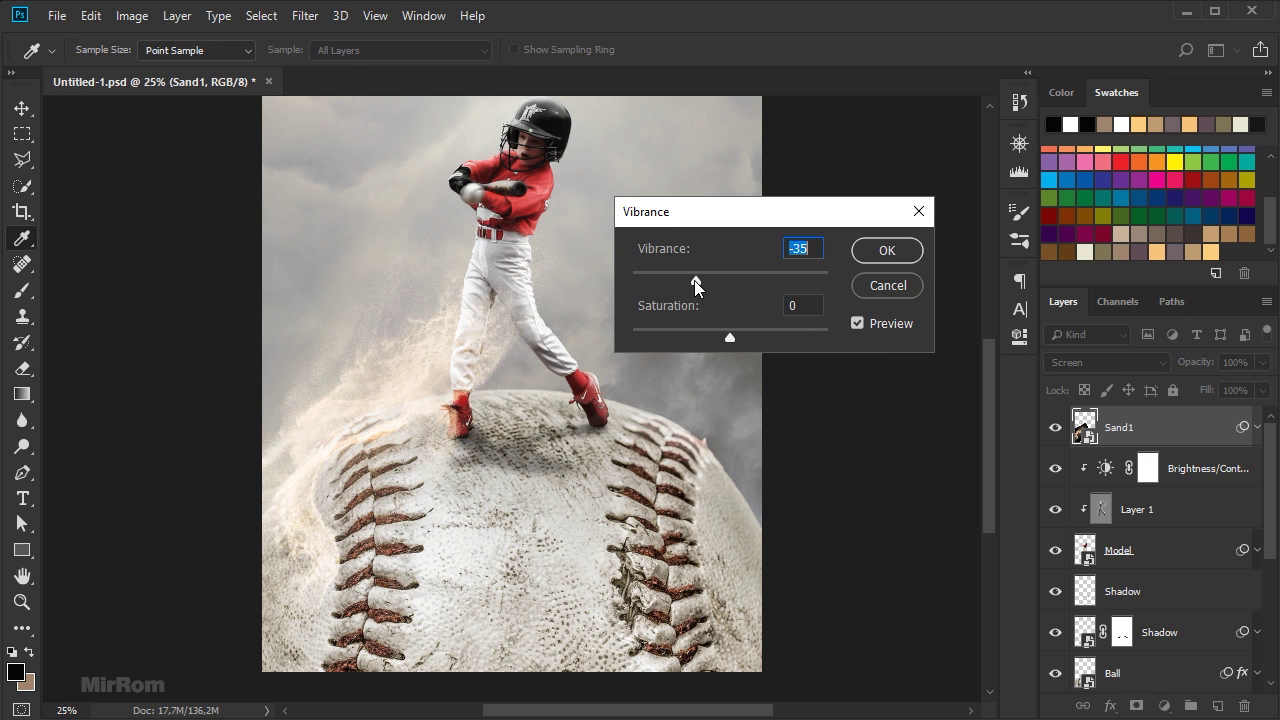
pyautogui.moveTo(678, 280); pyautogui.dragTo(687, 279)
pyautogui.click(885, 254)
pyautogui.click(1256, 430)
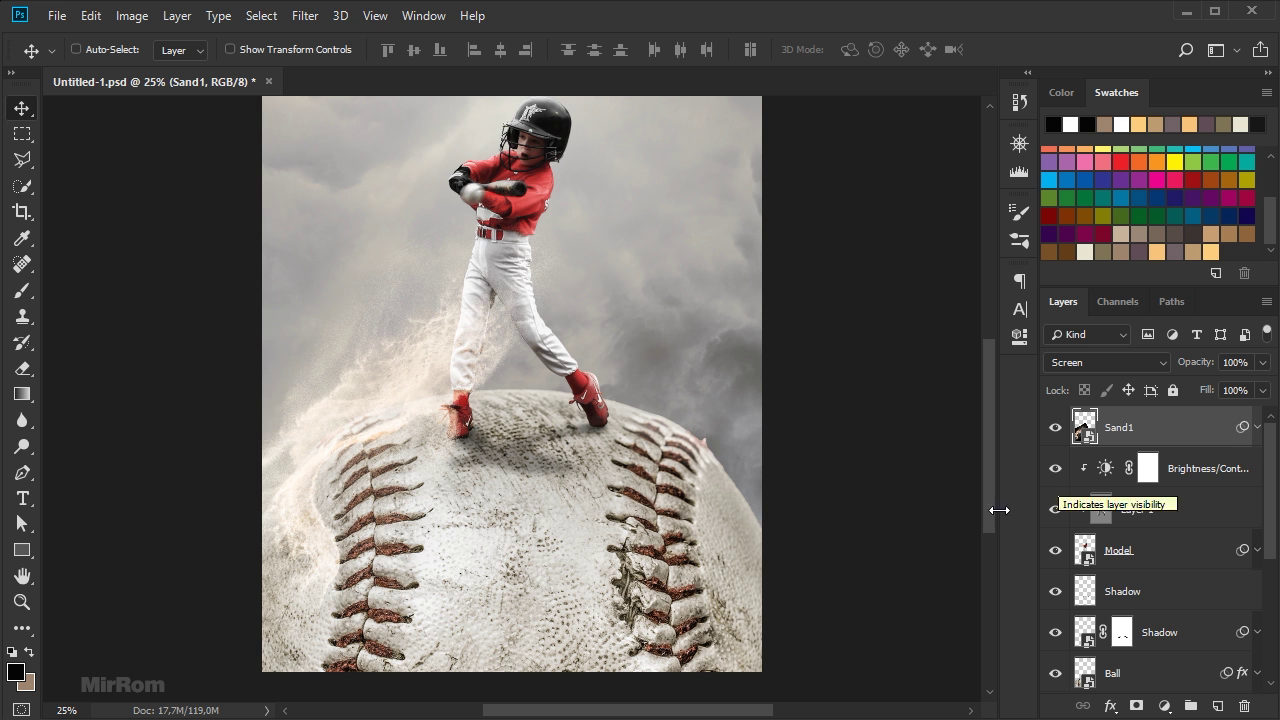
# Enlarge Sand1 to about 122% and reposition it behind the batter's legs and along the ball's left edge
pyautogui.hotkey('ctrl', 't')
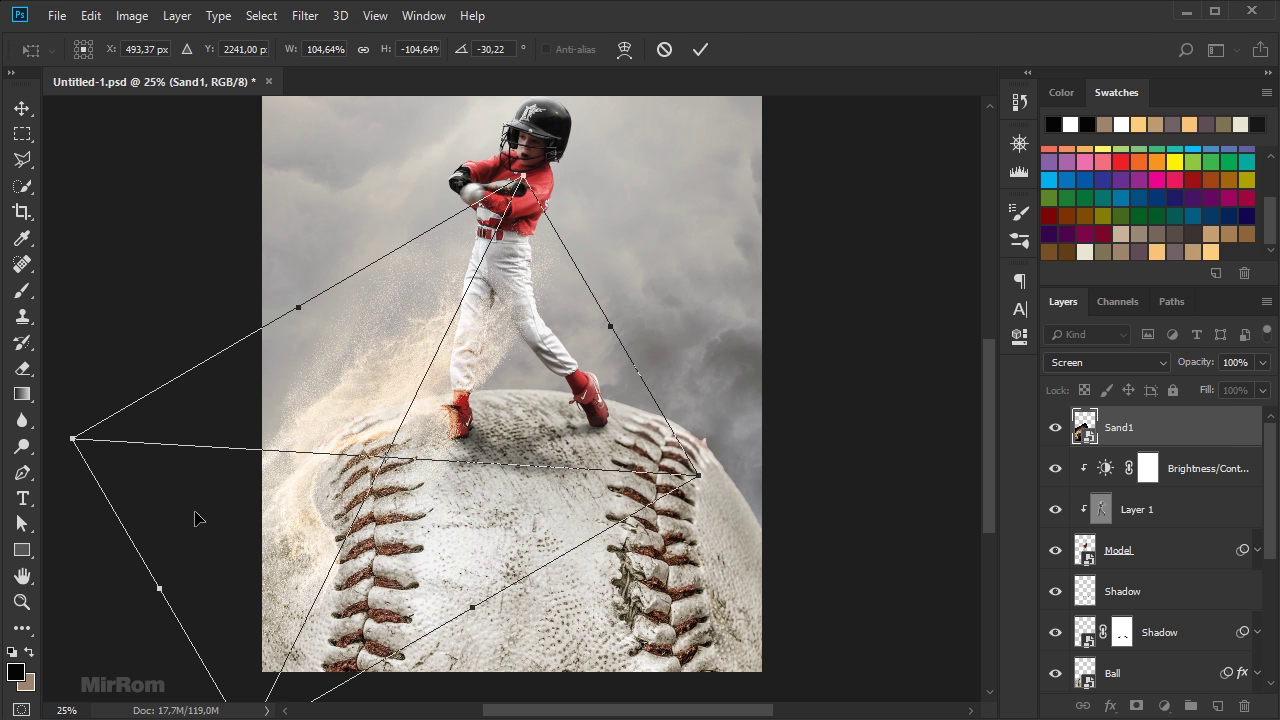
pyautogui.moveTo(698, 475); pyautogui.dragTo(816, 482)
pyautogui.moveTo(685, 429); pyautogui.dragTo(643, 429)
pyautogui.moveTo(619, 436); pyautogui.dragTo(617, 445)
pyautogui.moveTo(538, 138); pyautogui.dragTo(532, 150)
pyautogui.moveTo(505, 370); pyautogui.dragTo(505, 370)
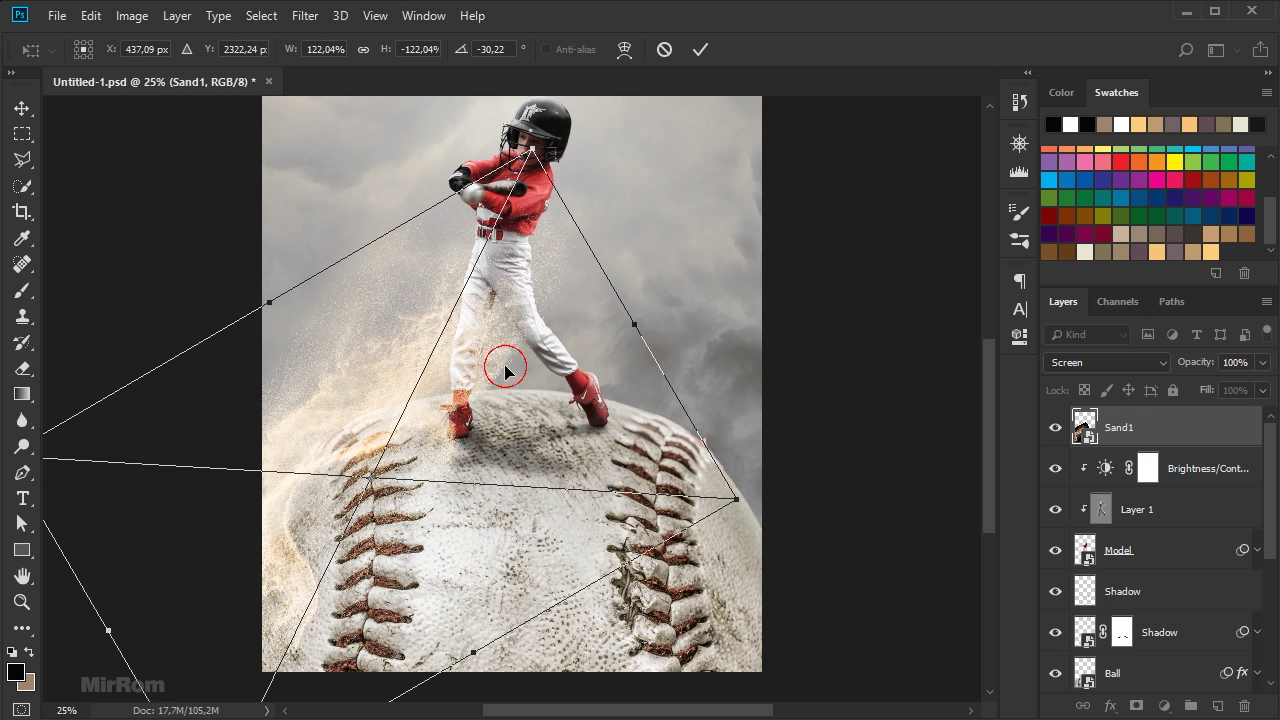
pyautogui.click(700, 49)
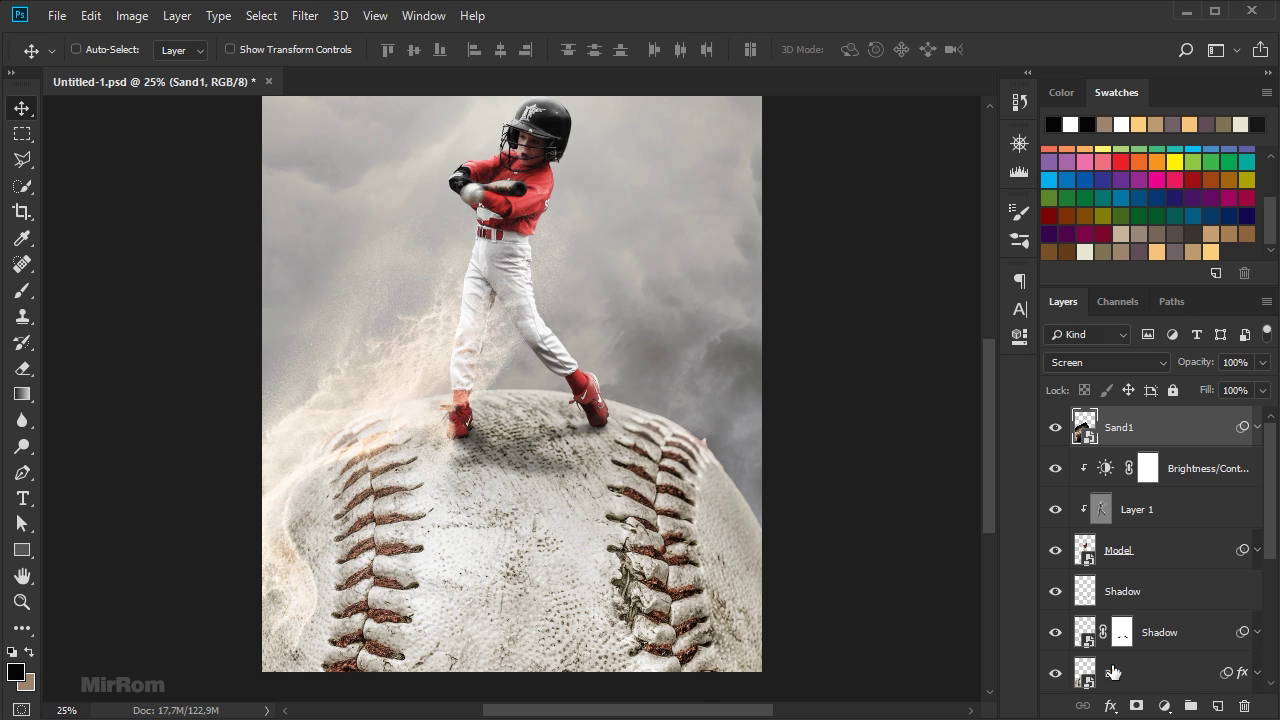
# Add a layer mask to Sand1 and hide the sand over the ball, around the batter and in the sky with a 400 px black brush at 72% opacity
pyautogui.click(1134, 706)
pyautogui.press('b')
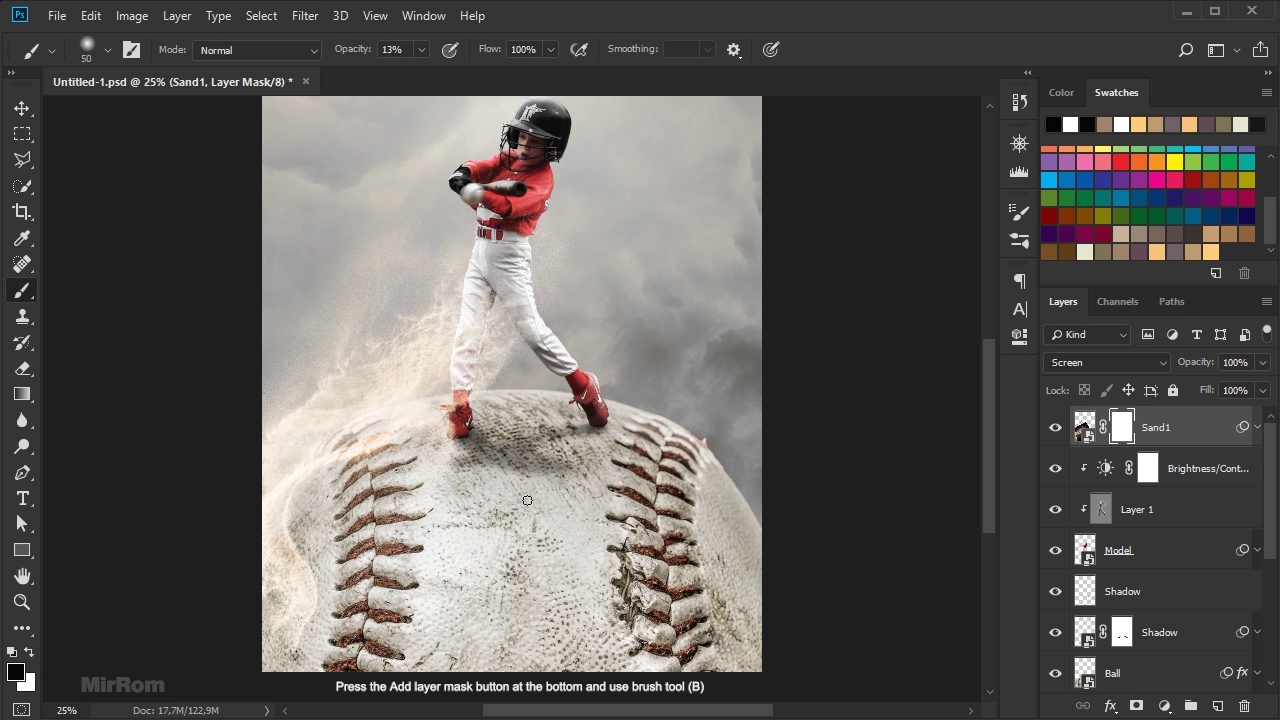
pyautogui.press(']')
pyautogui.press(']')
pyautogui.press(']')
pyautogui.press(']')
pyautogui.press(']')
pyautogui.press(']')
pyautogui.press(']')
pyautogui.press(']')
pyautogui.click(422, 50)
pyautogui.click(447, 502)
pyautogui.moveTo(450, 465)
pyautogui.mouseDown()
pyautogui.moveTo(396, 511)
pyautogui.moveTo(393, 495)
pyautogui.moveTo(358, 493)
pyautogui.moveTo(348, 605)
pyautogui.moveTo(328, 547)
pyautogui.moveTo(346, 514)
pyautogui.moveTo(363, 577)
pyautogui.moveTo(328, 547)
pyautogui.moveTo(438, 548)
pyautogui.mouseUp()
pyautogui.moveTo(609, 346)
pyautogui.mouseDown()
pyautogui.moveTo(580, 329)
pyautogui.moveTo(603, 363)
pyautogui.moveTo(523, 366)
pyautogui.moveTo(538, 383)
pyautogui.moveTo(543, 357)
pyautogui.moveTo(557, 366)
pyautogui.mouseUp()
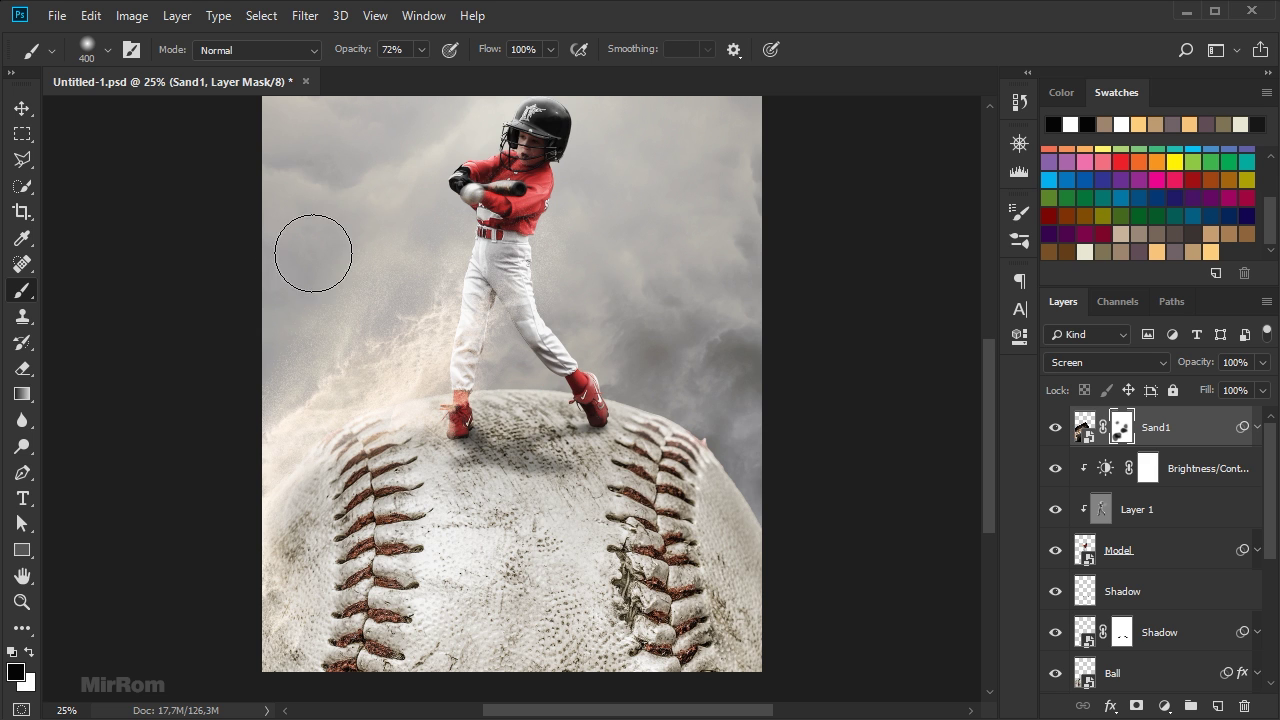
pyautogui.moveTo(600, 197)
pyautogui.mouseDown()
pyautogui.moveTo(595, 263)
pyautogui.moveTo(606, 239)
pyautogui.moveTo(570, 206)
pyautogui.moveTo(578, 245)
pyautogui.mouseUp()
pyautogui.moveTo(429, 177)
pyautogui.mouseDown()
pyautogui.moveTo(323, 186)
pyautogui.moveTo(255, 221)
pyautogui.mouseUp()
pyautogui.press('v')
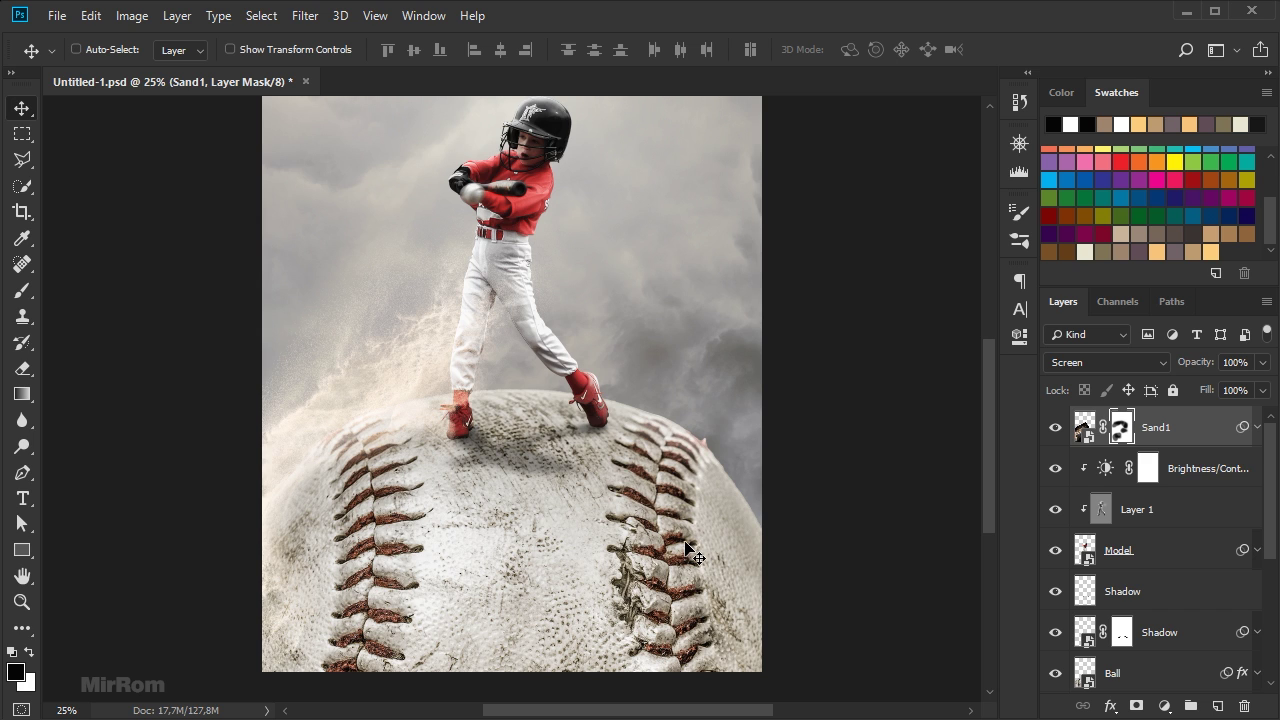
# Duplicate the Sand1 layer and delete the duplicate's layer mask
pyautogui.hotkey('ctrl', 'j')
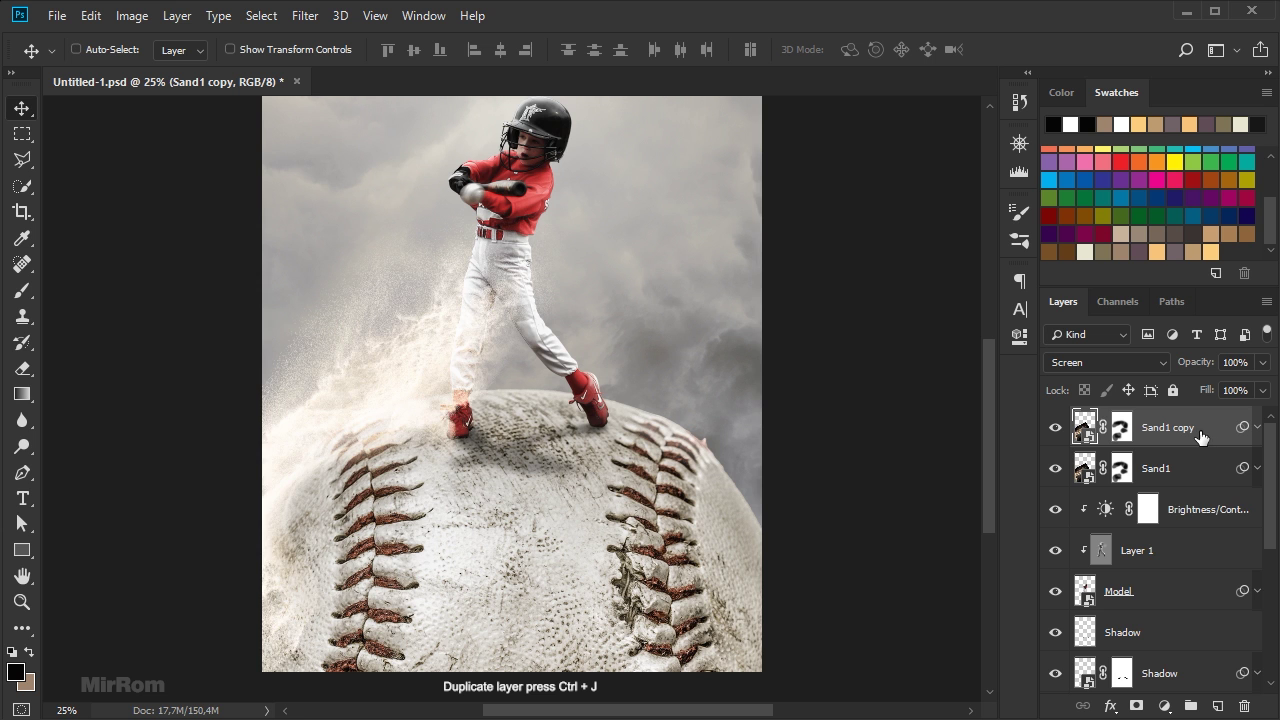
pyautogui.rightClick(1119, 437)
pyautogui.click(1150, 479)
# Move, rotate and resize Sand1 copy with Free Transform to lay its sand across the ball's lower-left side
pyautogui.moveTo(503, 412); pyautogui.dragTo(566, 410)
pyautogui.scroll(-2, 589, 388)
pyautogui.hotkey('ctrl', 't')
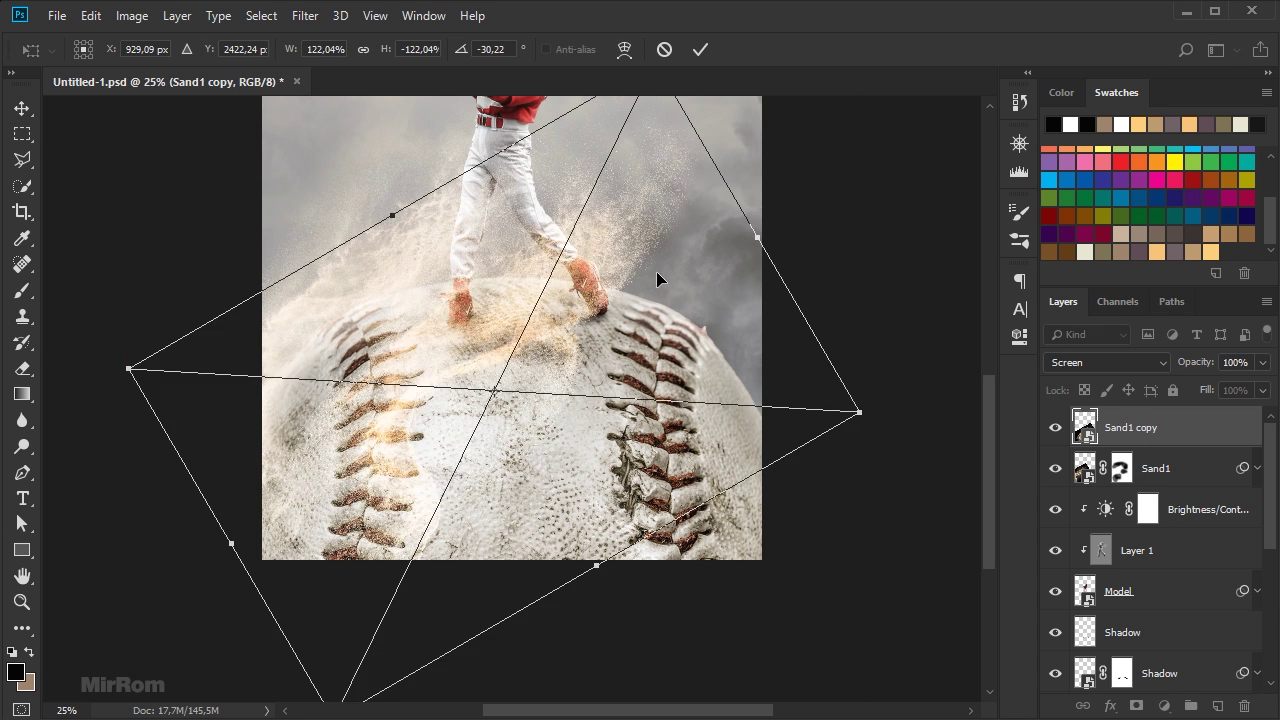
pyautogui.moveTo(656, 270); pyautogui.dragTo(664, 326)
pyautogui.moveTo(794, 249); pyautogui.dragTo(667, 343)
pyautogui.moveTo(518, 402); pyautogui.dragTo(414, 434)
pyautogui.moveTo(482, 326); pyautogui.dragTo(516, 360)
pyautogui.moveTo(386, 431); pyautogui.dragTo(304, 458)
pyautogui.moveTo(508, 460); pyautogui.dragTo(555, 441)
pyautogui.moveTo(354, 444); pyautogui.dragTo(365, 452)
pyautogui.moveTo(663, 399); pyautogui.dragTo(640, 350)
pyautogui.moveTo(356, 463); pyautogui.dragTo(395, 482)
pyautogui.click(700, 49)
# Lower Sand1 copy and refine its transform so the sand covers the bottom of the ball's left stitching
pyautogui.moveTo(338, 417); pyautogui.dragTo(343, 492)
pyautogui.hotkey('ctrl', 't')
pyautogui.moveTo(506, 411); pyautogui.dragTo(544, 379)
pyautogui.moveTo(401, 422); pyautogui.dragTo(402, 450)
pyautogui.press('Return')
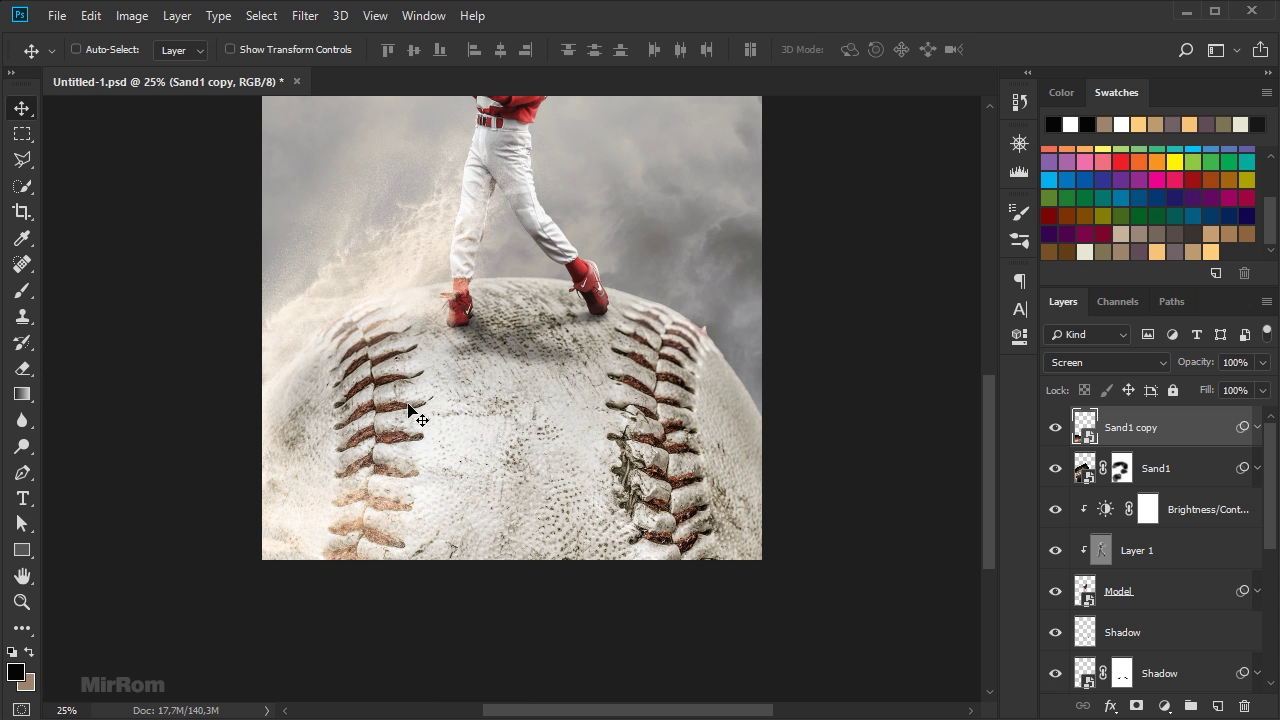
# Edit Sand1 copy's Vibrance smart filter and set Saturation to -53
pyautogui.click(1257, 428)
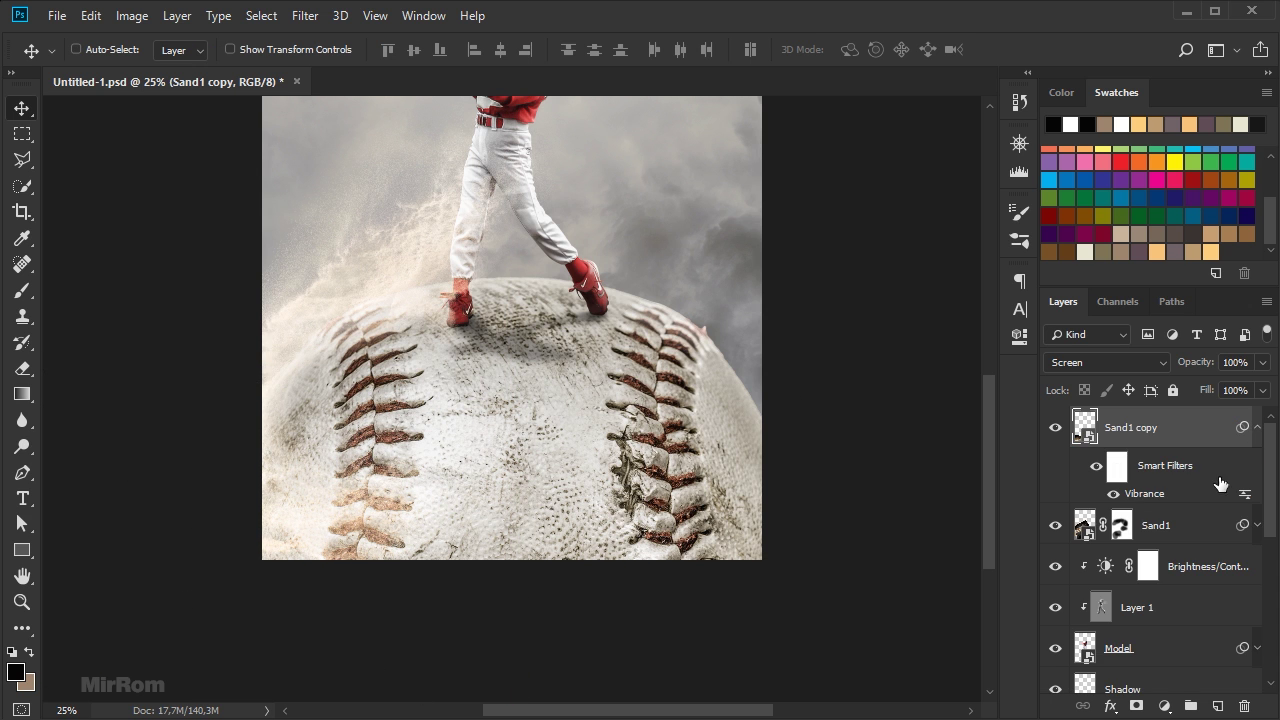
pyautogui.doubleClick(1145, 494)
pyautogui.moveTo(731, 338); pyautogui.dragTo(707, 338)
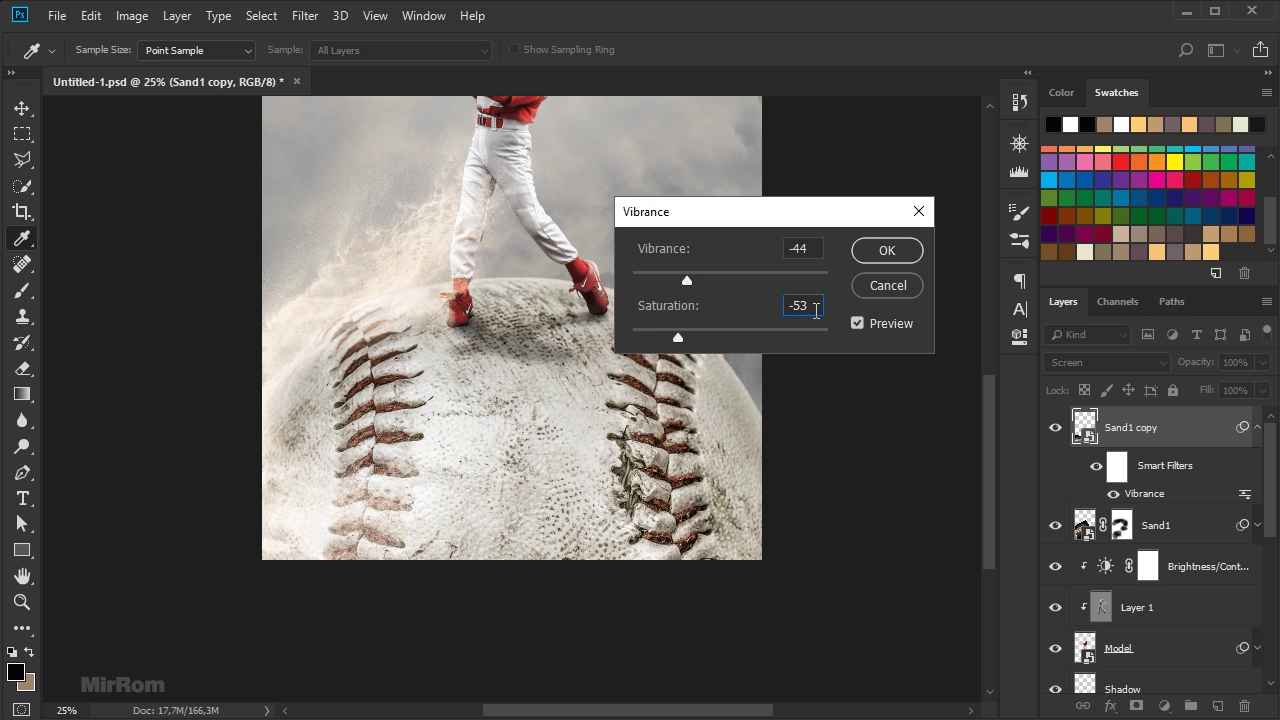
pyautogui.click(905, 258)
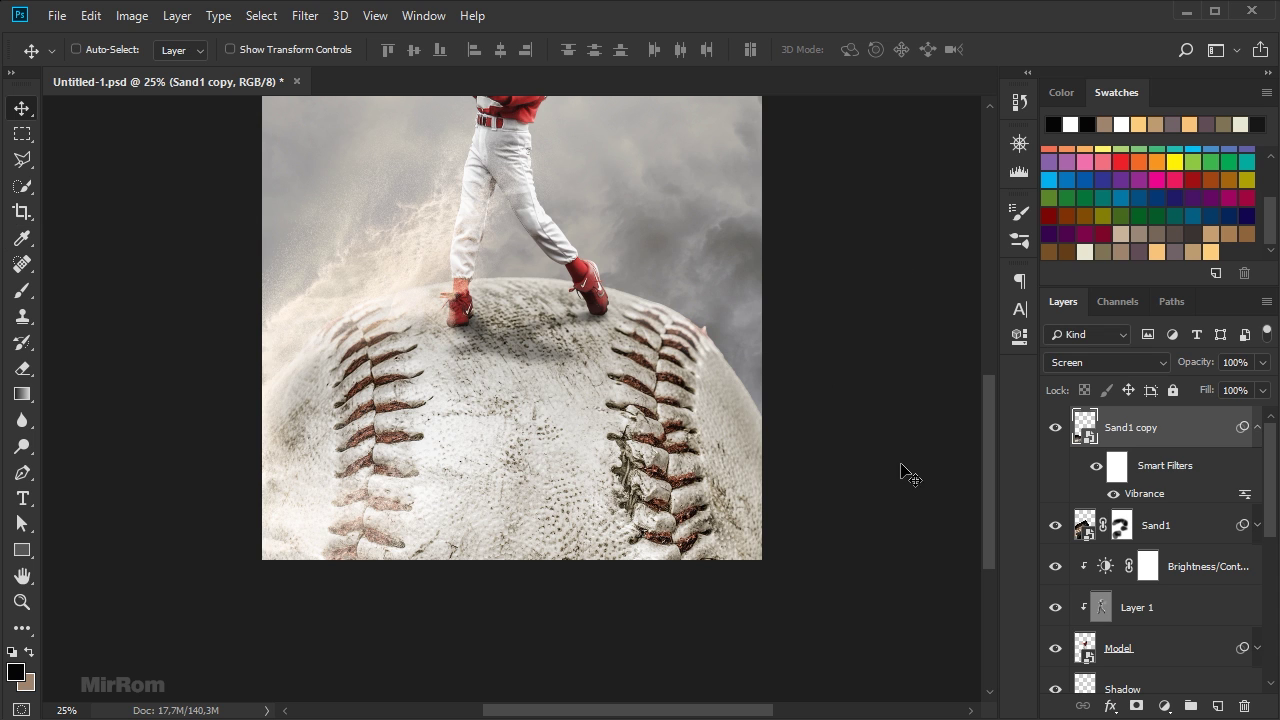
pyautogui.click(1257, 427)
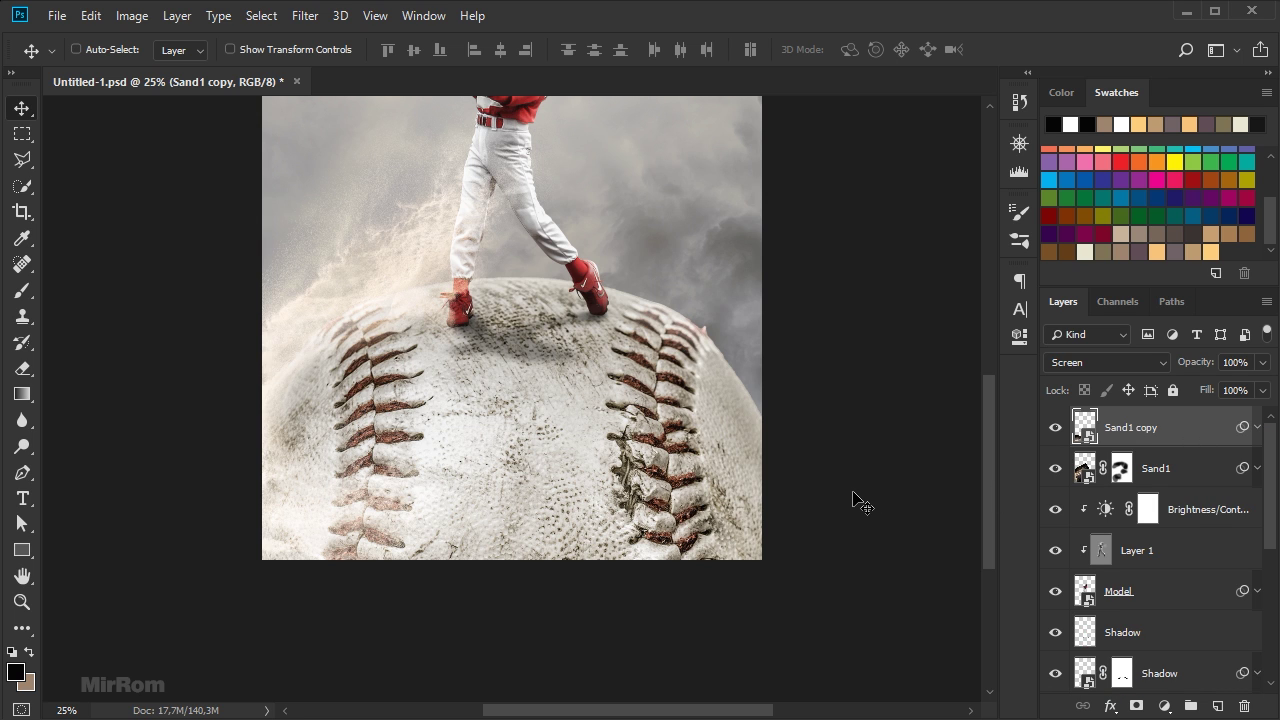
# Duplicate Sand1 copy and rotate the duplicate to about 50.5° over the batter's front foot and the ball's right side
pyautogui.scroll(3, 840, 505)
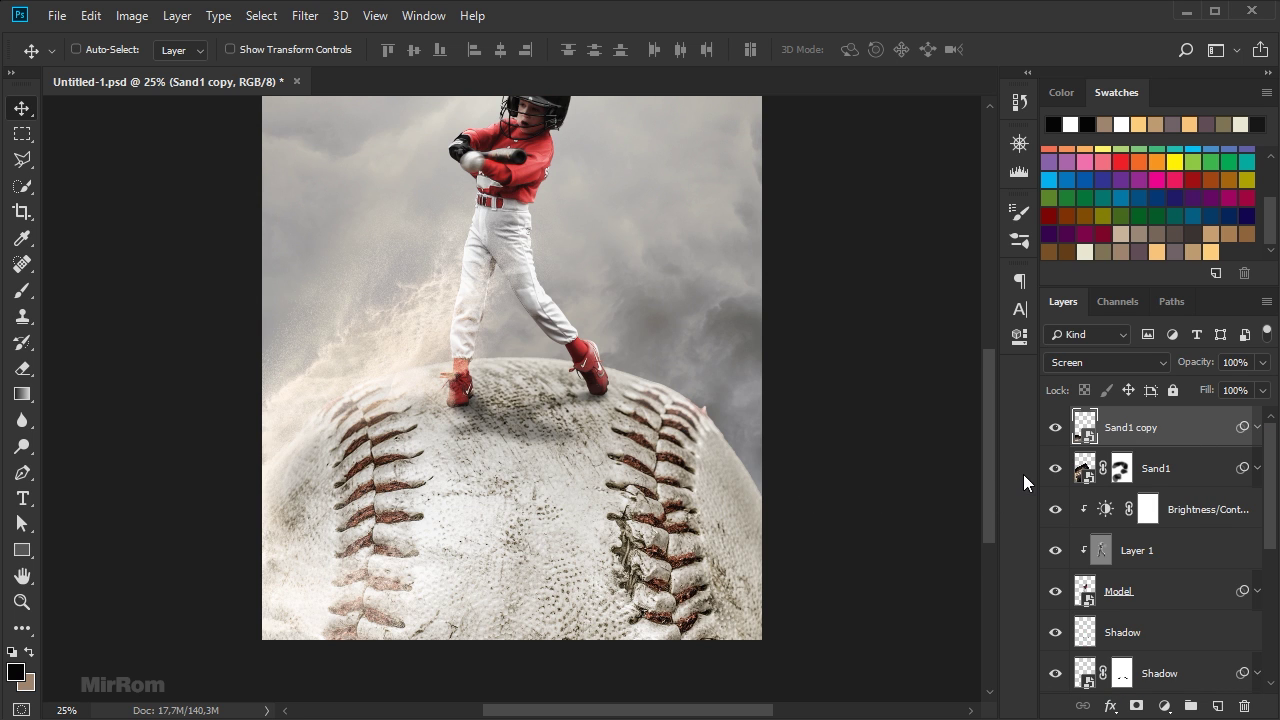
pyautogui.hotkey('ctrl', 'j')
pyautogui.moveTo(466, 534); pyautogui.dragTo(716, 452)
pyautogui.hotkey('ctrl', 't')
pyautogui.moveTo(775, 247); pyautogui.dragTo(838, 439)
pyautogui.moveTo(739, 429); pyautogui.dragTo(776, 407)
pyautogui.click(713, 405)
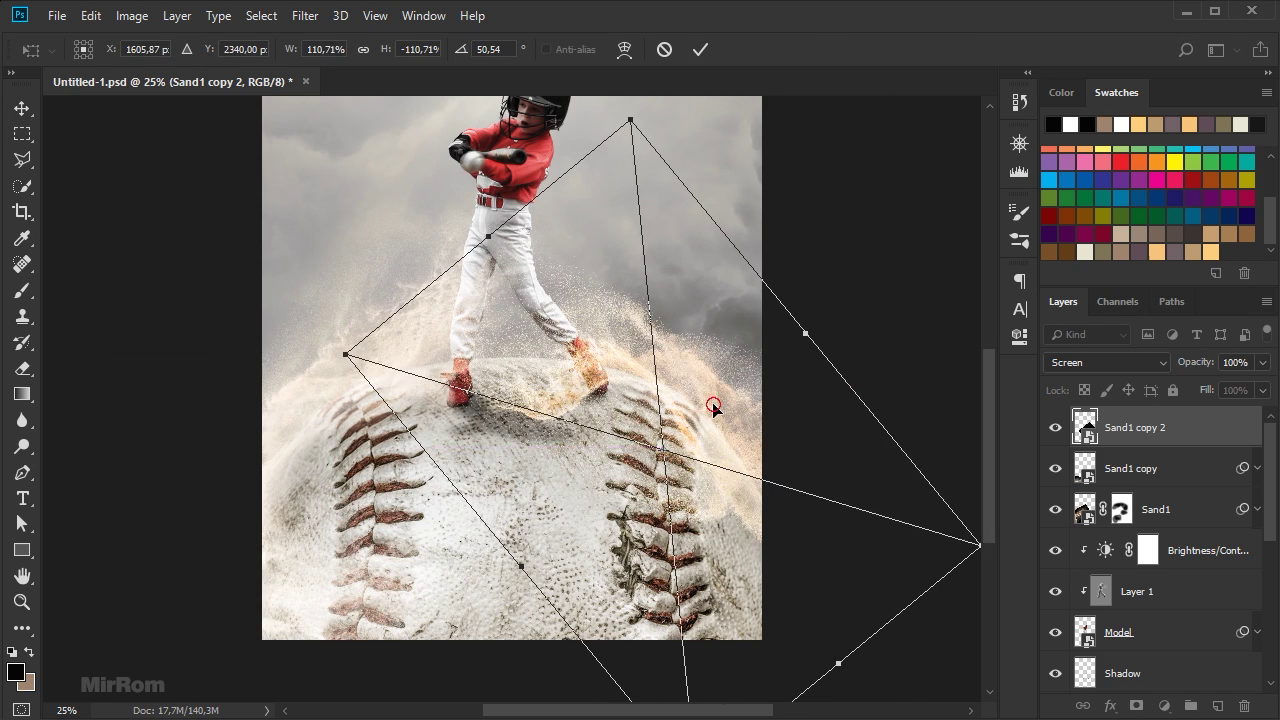
# Resize Sand1 copy 2 to about 82.7% by 85.5%, rotate it to about 49.8° and fit it along the ball's right edge
pyautogui.moveTo(627, 119); pyautogui.dragTo(651, 251)
pyautogui.moveTo(686, 429); pyautogui.dragTo(700, 392)
pyautogui.moveTo(939, 521); pyautogui.dragTo(908, 514)
pyautogui.moveTo(762, 425); pyautogui.dragTo(787, 435)
pyautogui.moveTo(803, 365); pyautogui.dragTo(723, 363)
pyautogui.moveTo(829, 321); pyautogui.dragTo(827, 318)
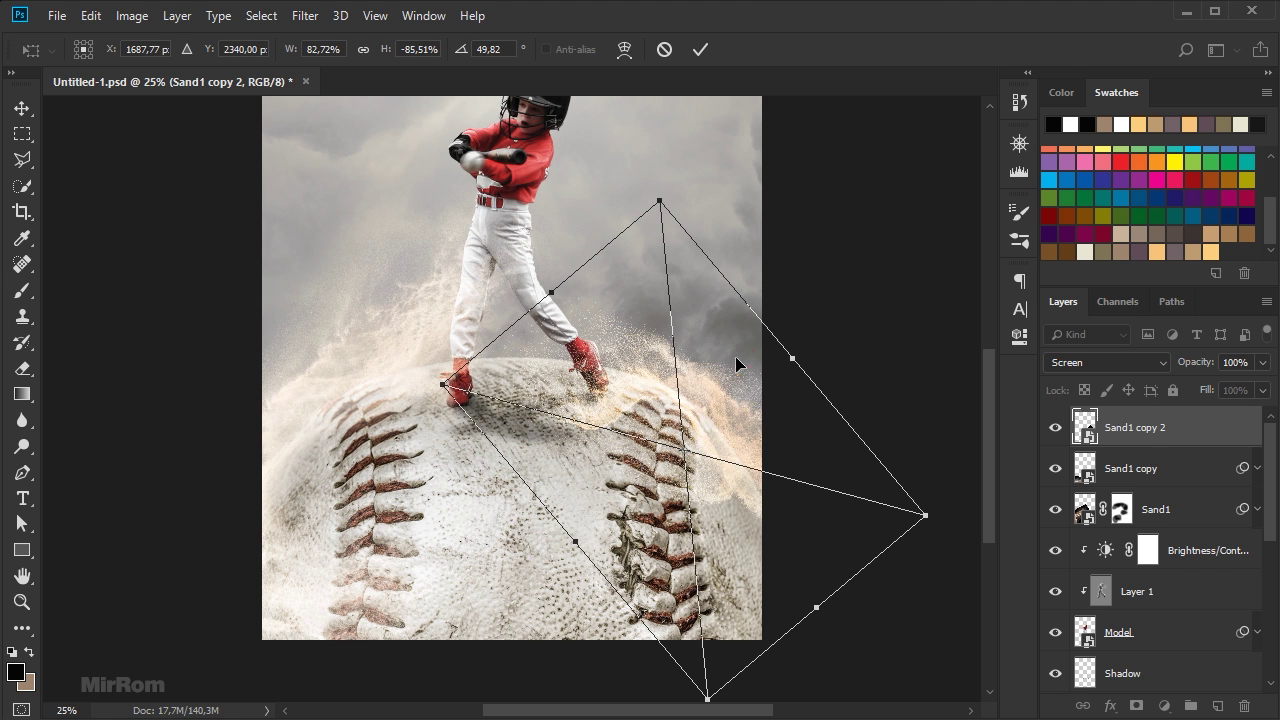
pyautogui.moveTo(737, 363); pyautogui.dragTo(738, 358)
pyautogui.click(700, 49)
pyautogui.moveTo(714, 408); pyautogui.dragTo(733, 435)
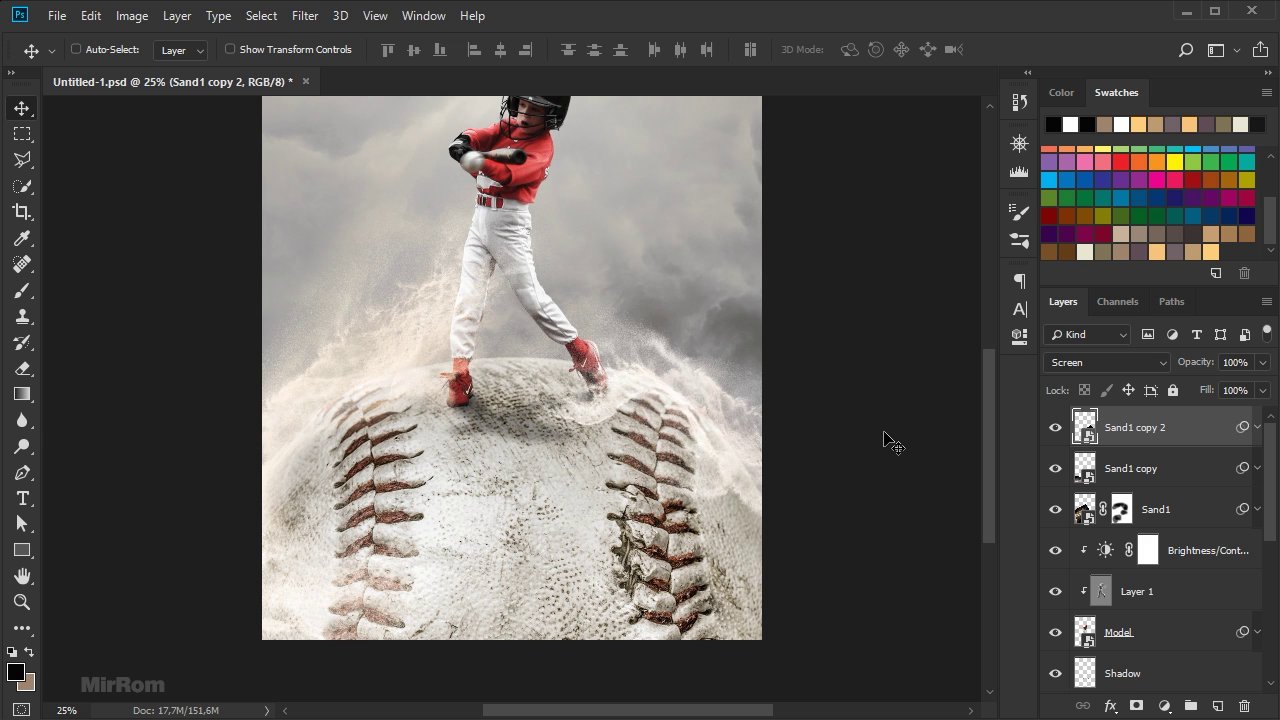
# Edit Sand1 copy 2's Vibrance smart filter, setting Saturation to about -52
pyautogui.click(1257, 428)
pyautogui.doubleClick(1153, 494)
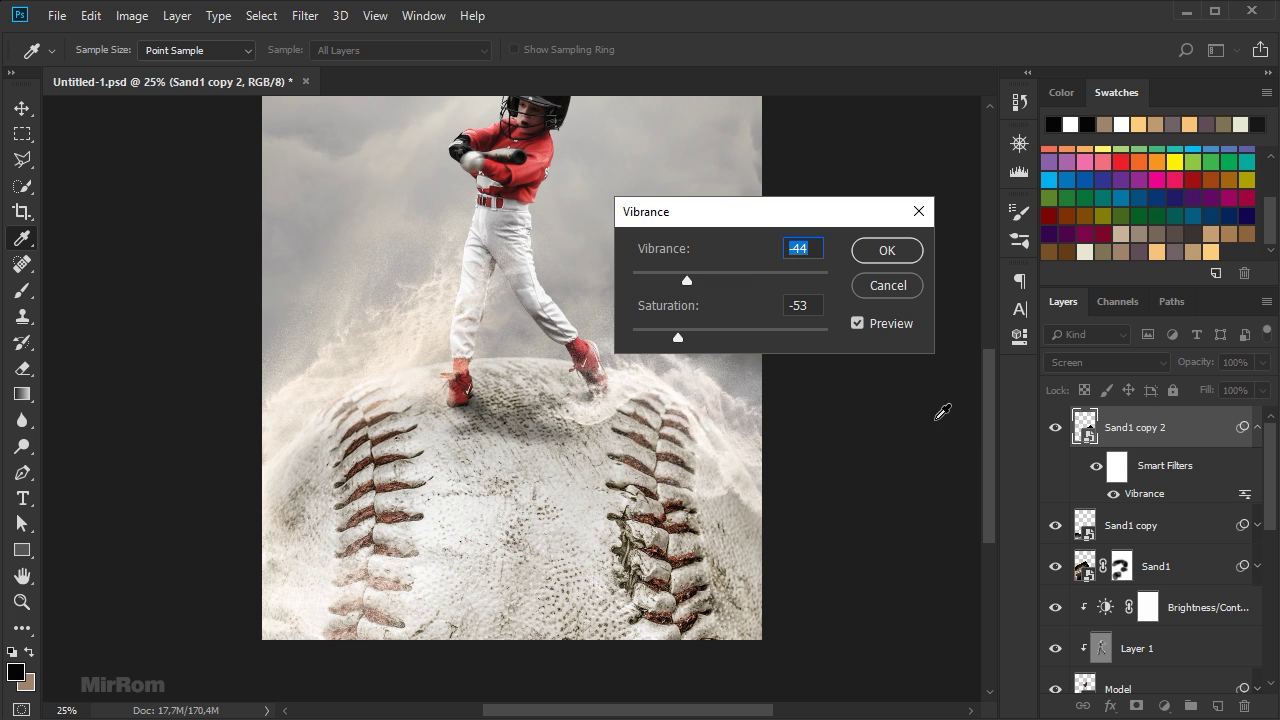
pyautogui.moveTo(678, 339); pyautogui.dragTo(673, 341)
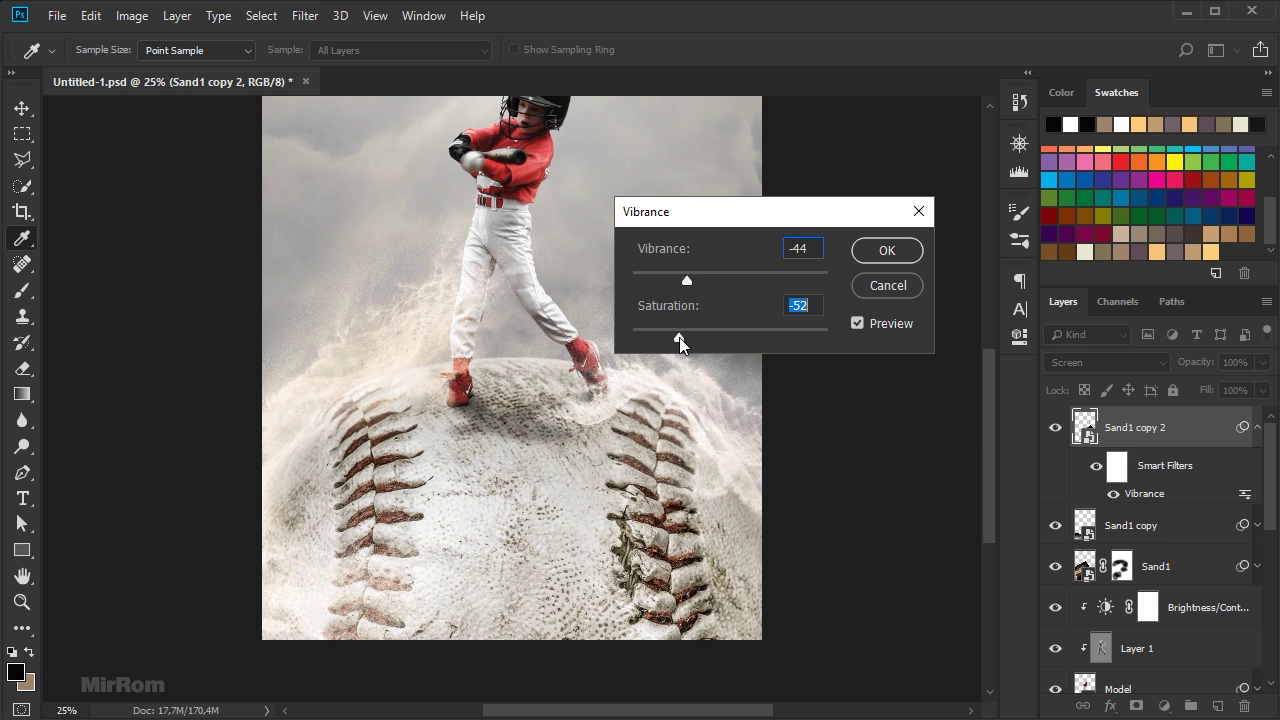
pyautogui.click(875, 248)
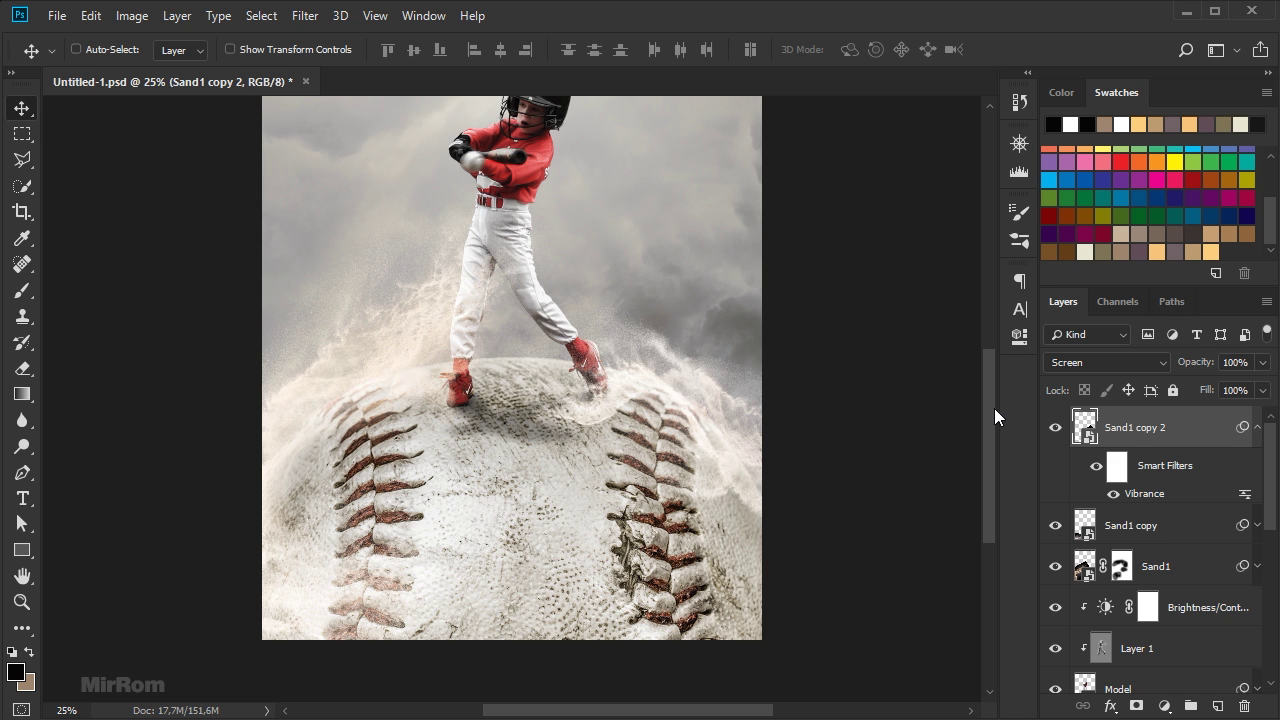
# Add a layer mask to Sand1 copy 2 and paint away the sand beside the batter's front shoe and inside the ball
pyautogui.click(1137, 705)
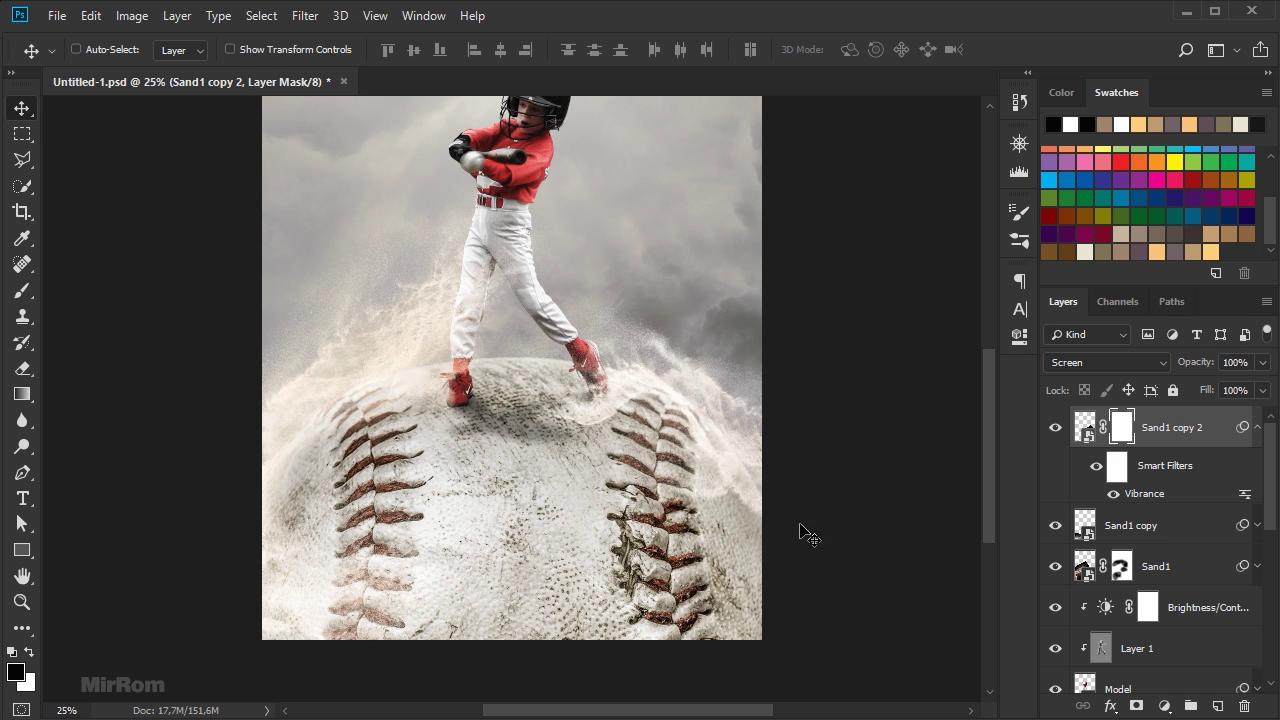
pyautogui.press('b')
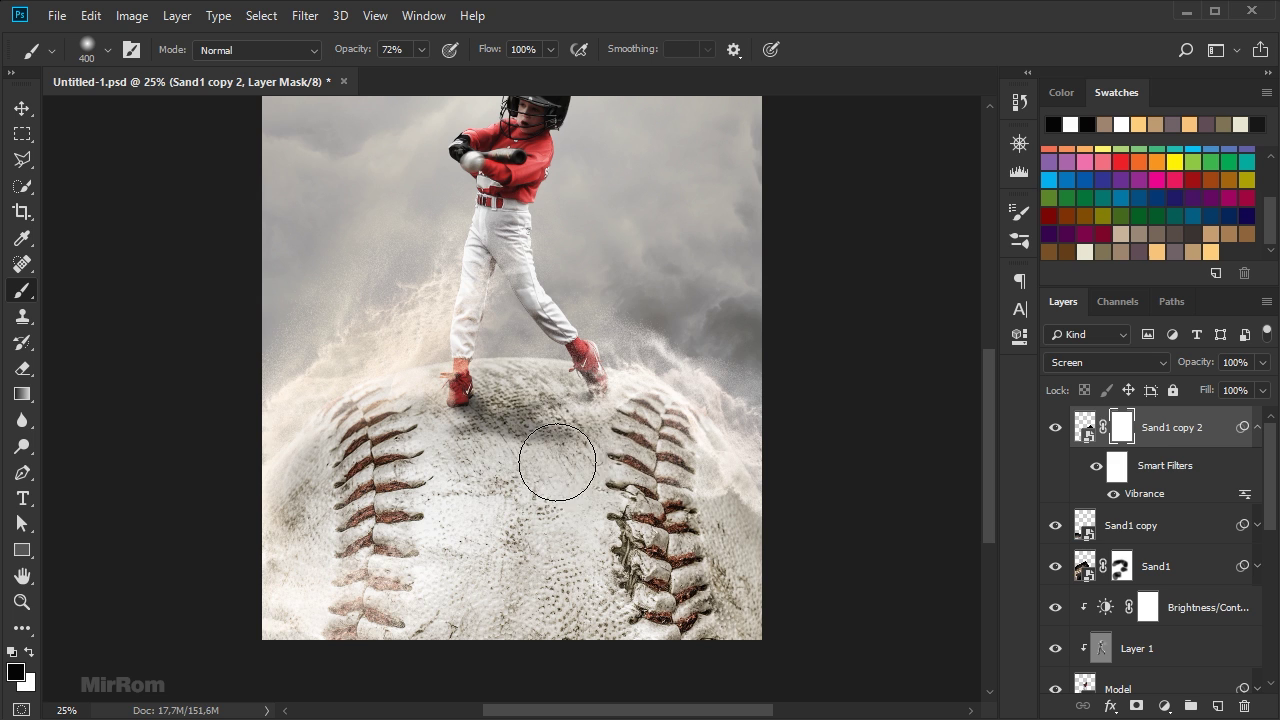
pyautogui.moveTo(596, 443)
pyautogui.mouseDown()
pyautogui.moveTo(570, 427)
pyautogui.moveTo(591, 430)
pyautogui.moveTo(586, 457)
pyautogui.moveTo(609, 457)
pyautogui.moveTo(572, 489)
pyautogui.moveTo(609, 500)
pyautogui.moveTo(531, 529)
pyautogui.mouseUp()
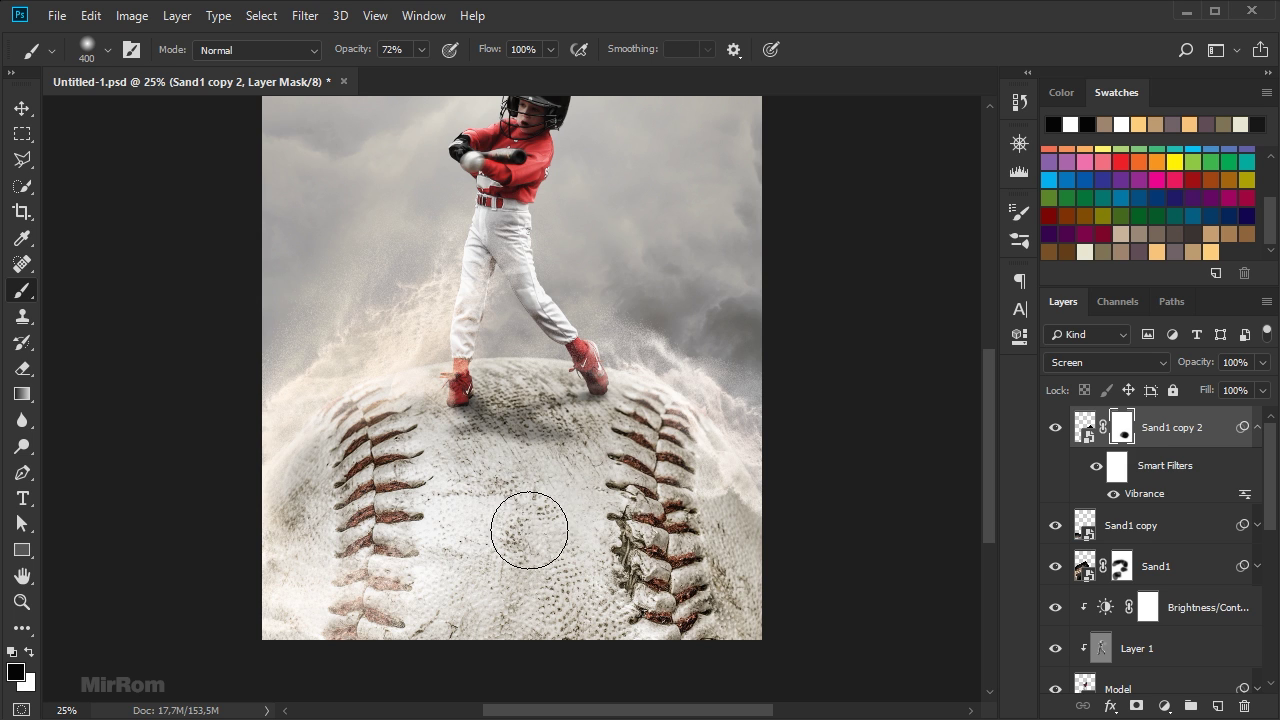
pyautogui.press('v')
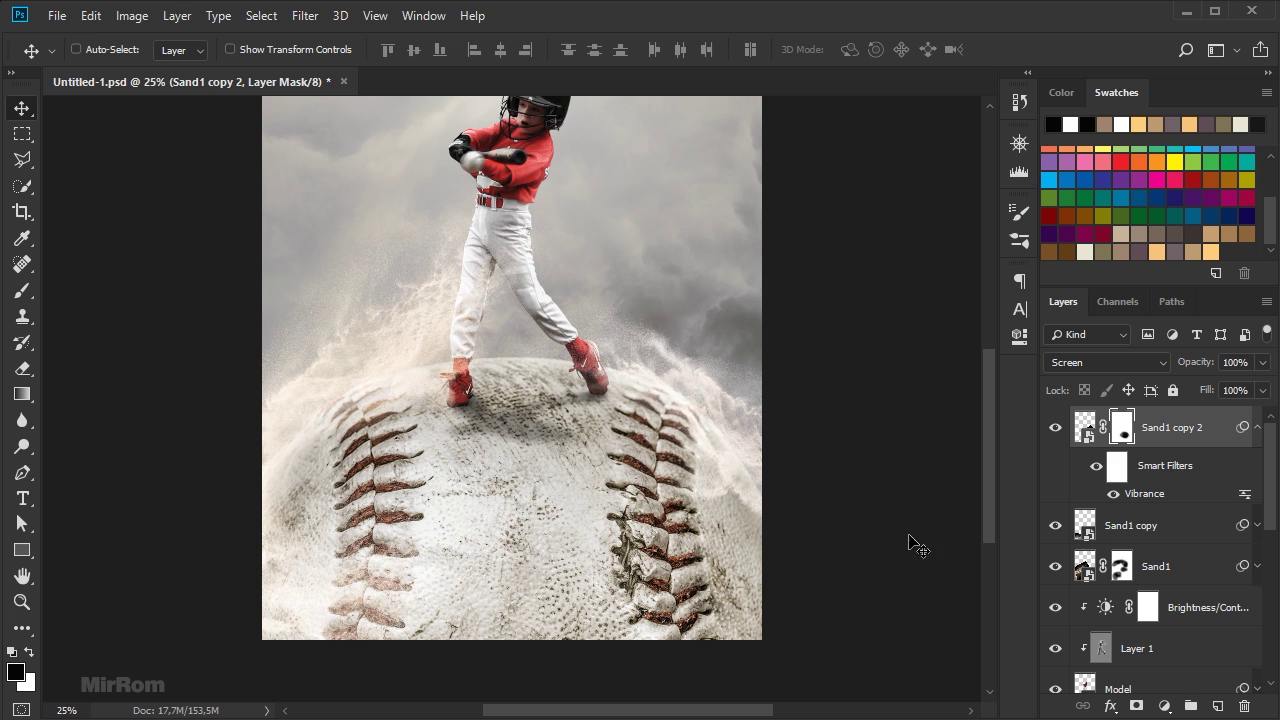
pyautogui.click(1257, 428)
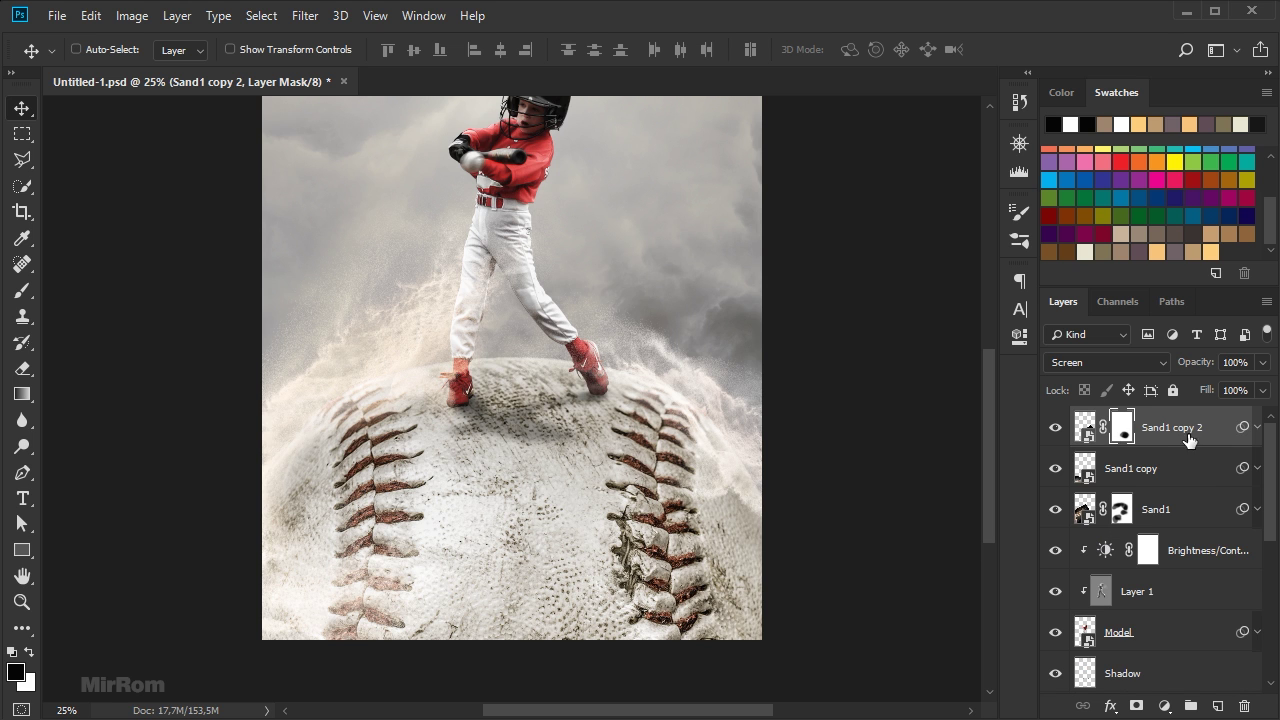
# Place the Sand2 image as an embedded layer over the ball's lower-right side and set its blending mode to Screen
pyautogui.click(60, 16)
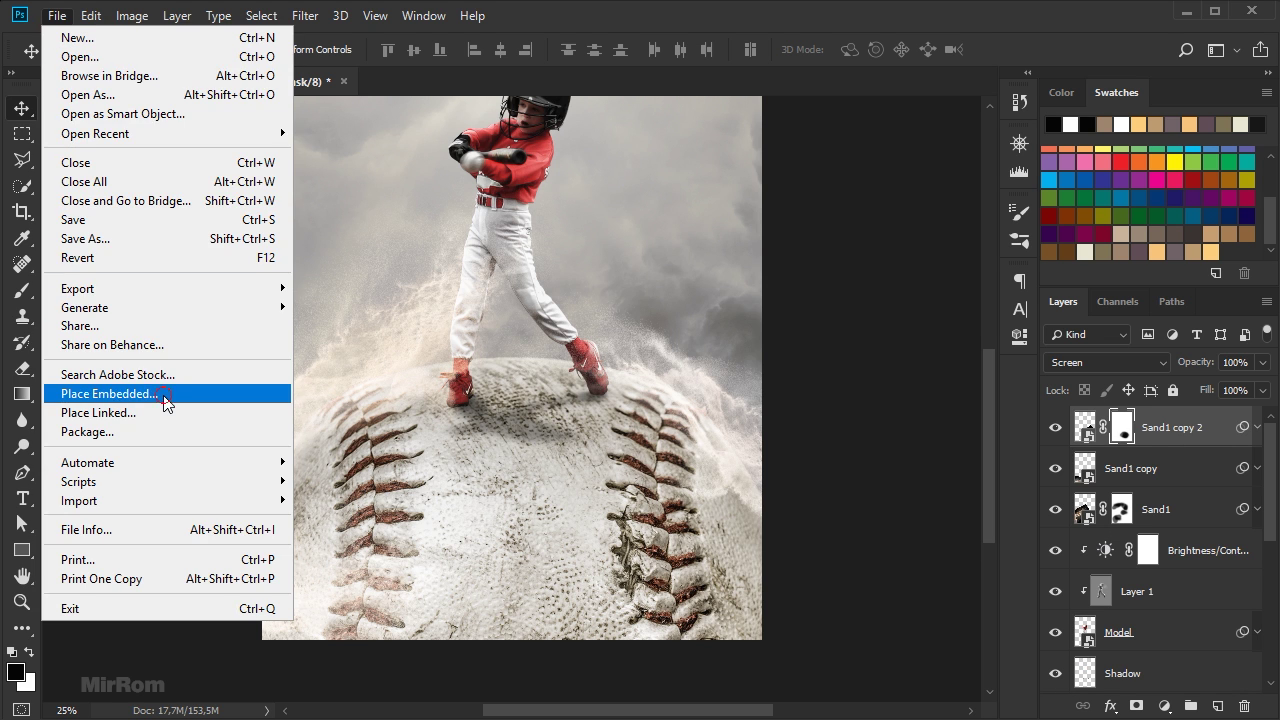
pyautogui.click(166, 403)
pyautogui.doubleClick(812, 170)
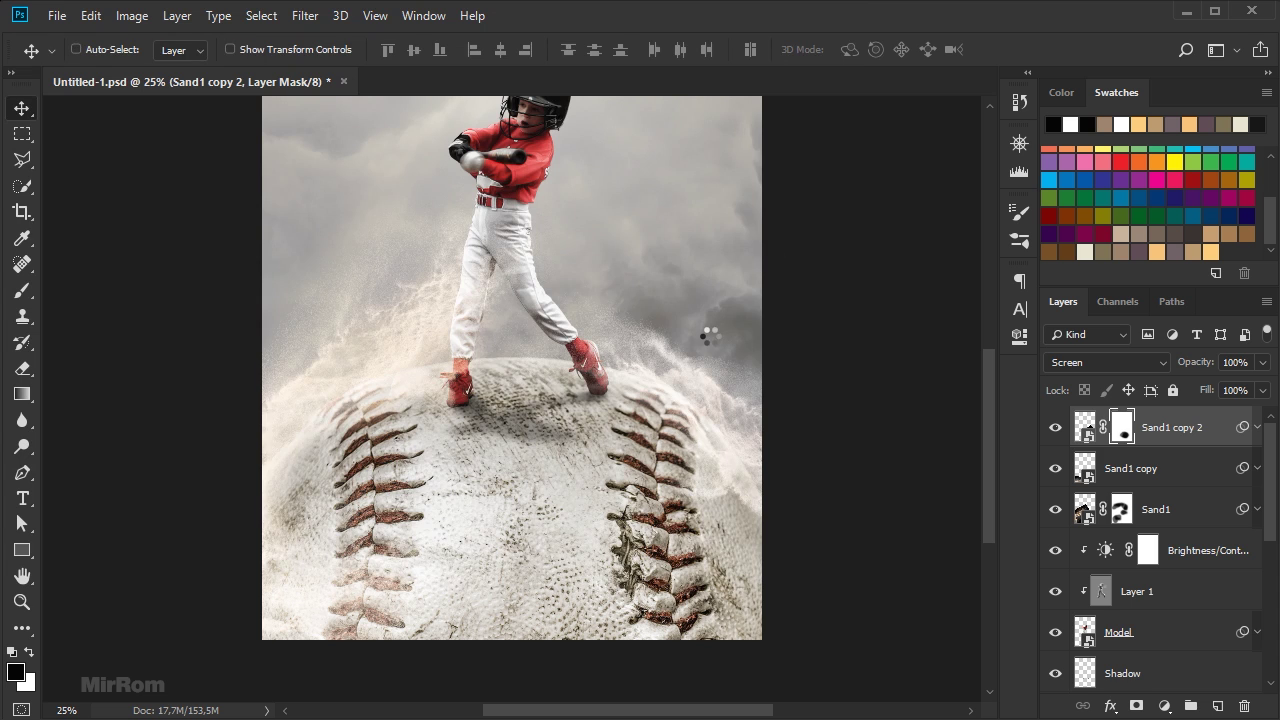
pyautogui.moveTo(680, 320); pyautogui.dragTo(803, 477)
pyautogui.click(700, 50)
pyautogui.click(1074, 366)
pyautogui.click(1076, 158)
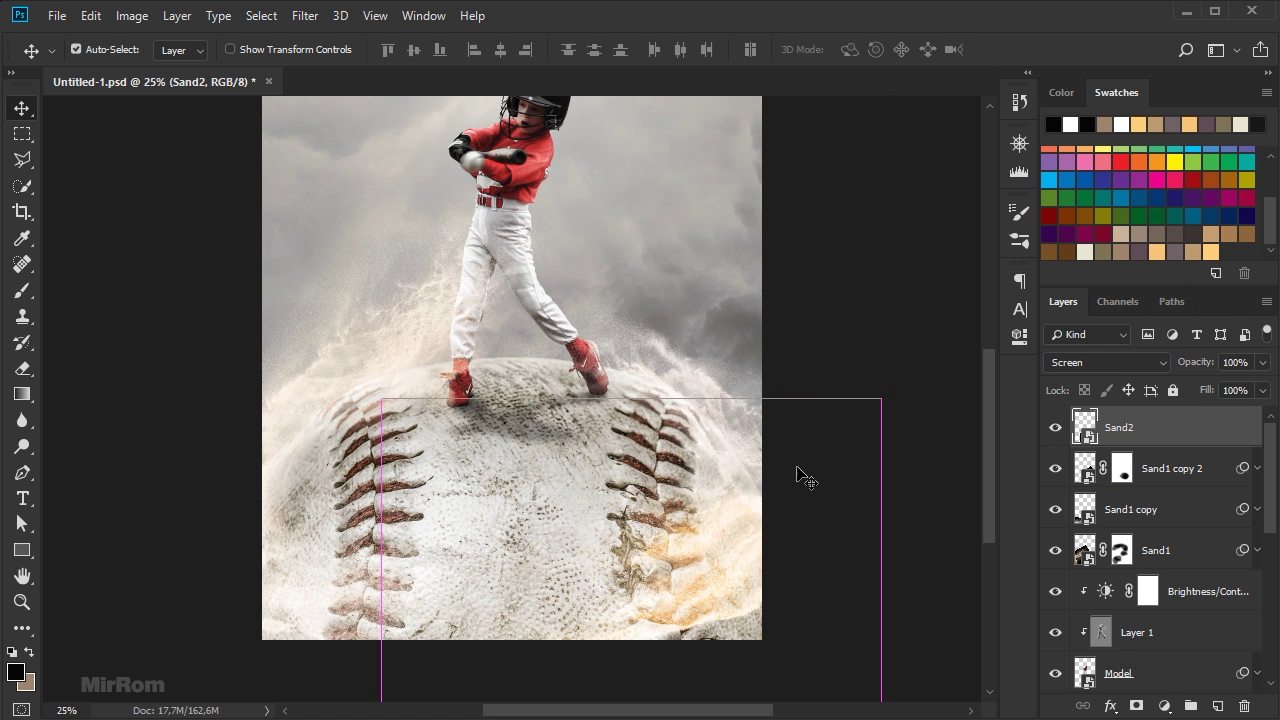
# Enlarge Sand2 to 107.9%, rotate it to about 20.25° and position it over the ball's lower-right side
pyautogui.hotkey('ctrl', 't')
pyautogui.moveTo(811, 331); pyautogui.dragTo(741, 503)
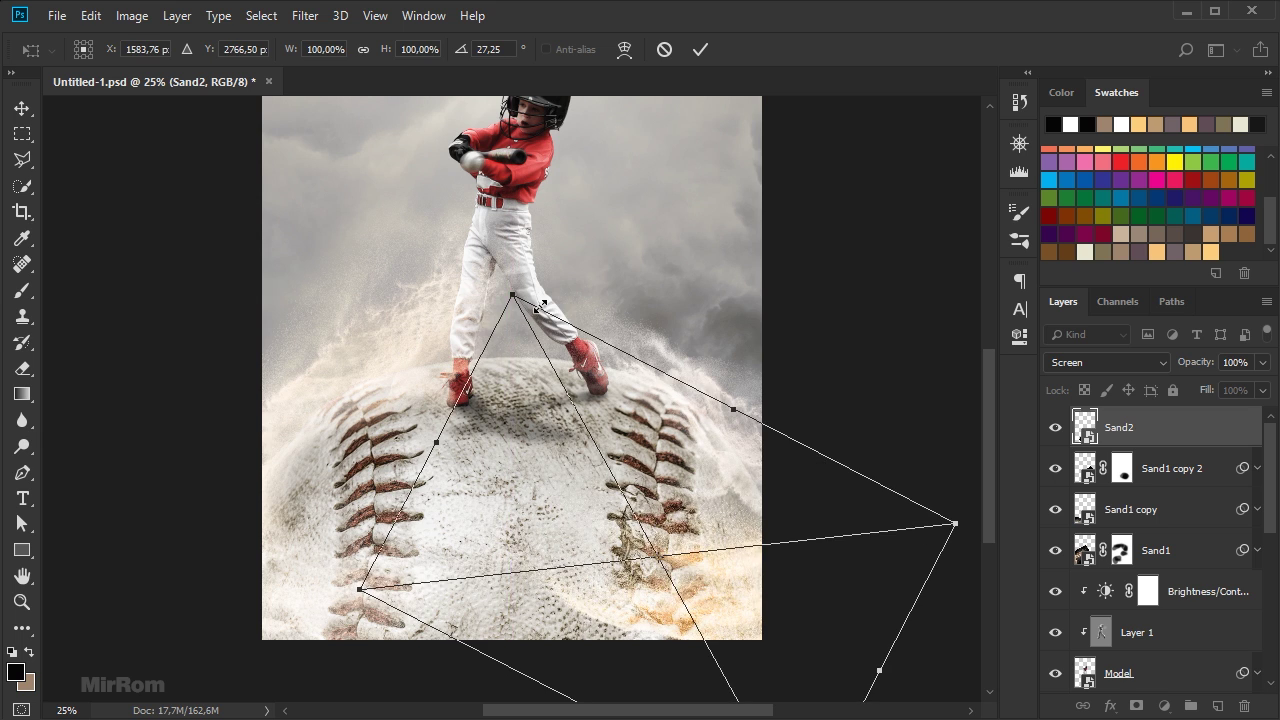
pyautogui.moveTo(512, 294); pyautogui.dragTo(464, 258)
pyautogui.moveTo(806, 368); pyautogui.dragTo(797, 360)
pyautogui.moveTo(710, 461); pyautogui.dragTo(722, 511)
pyautogui.moveTo(861, 439); pyautogui.dragTo(857, 425)
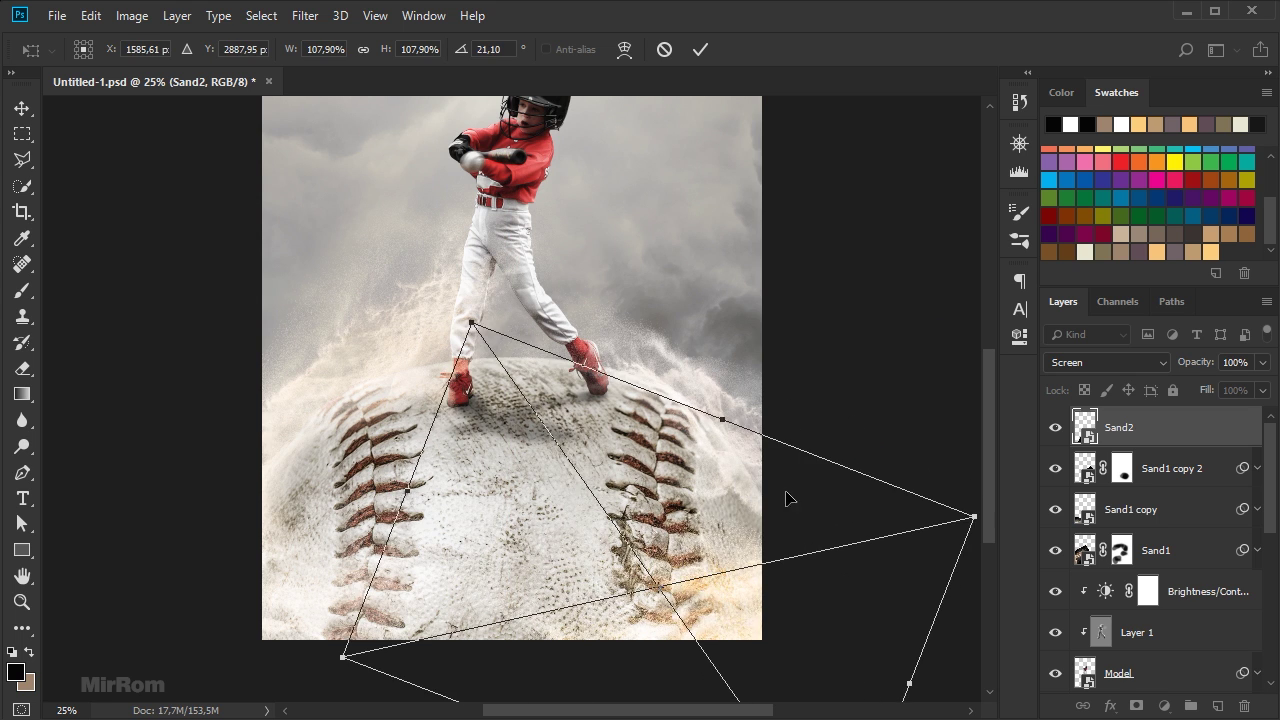
pyautogui.moveTo(788, 499); pyautogui.dragTo(786, 489)
pyautogui.moveTo(895, 448); pyautogui.dragTo(908, 435)
pyautogui.moveTo(780, 530); pyautogui.dragTo(776, 525)
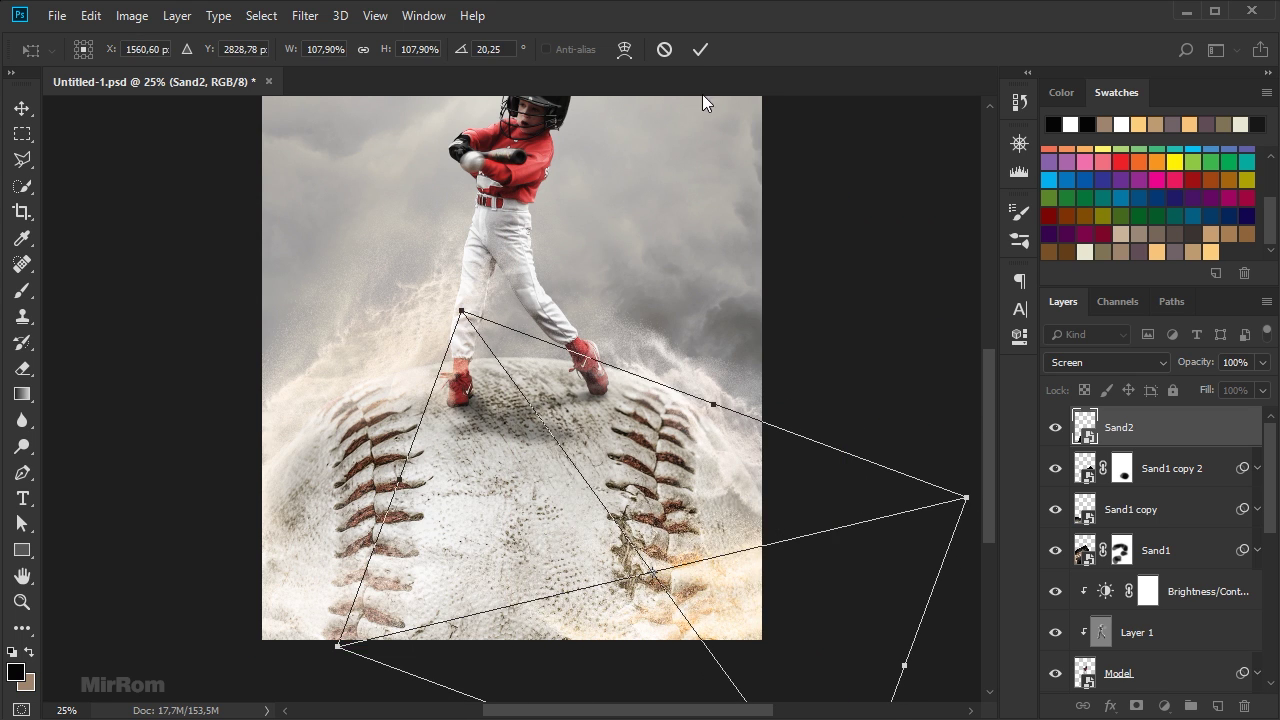
pyautogui.click(700, 49)
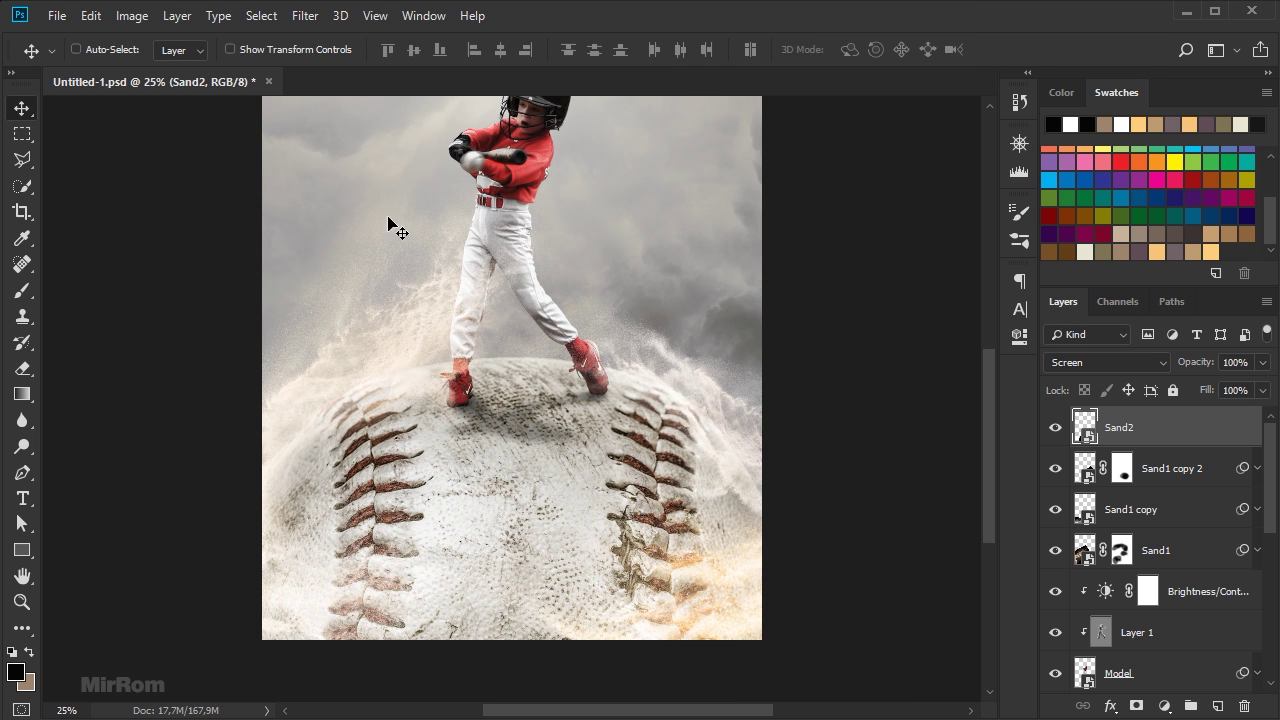
# Apply a Vibrance adjustment to Sand2 with Vibrance at -66 and the saturation lowered to mute the sand's colour
pyautogui.click(136, 19)
pyautogui.moveTo(280, 70)
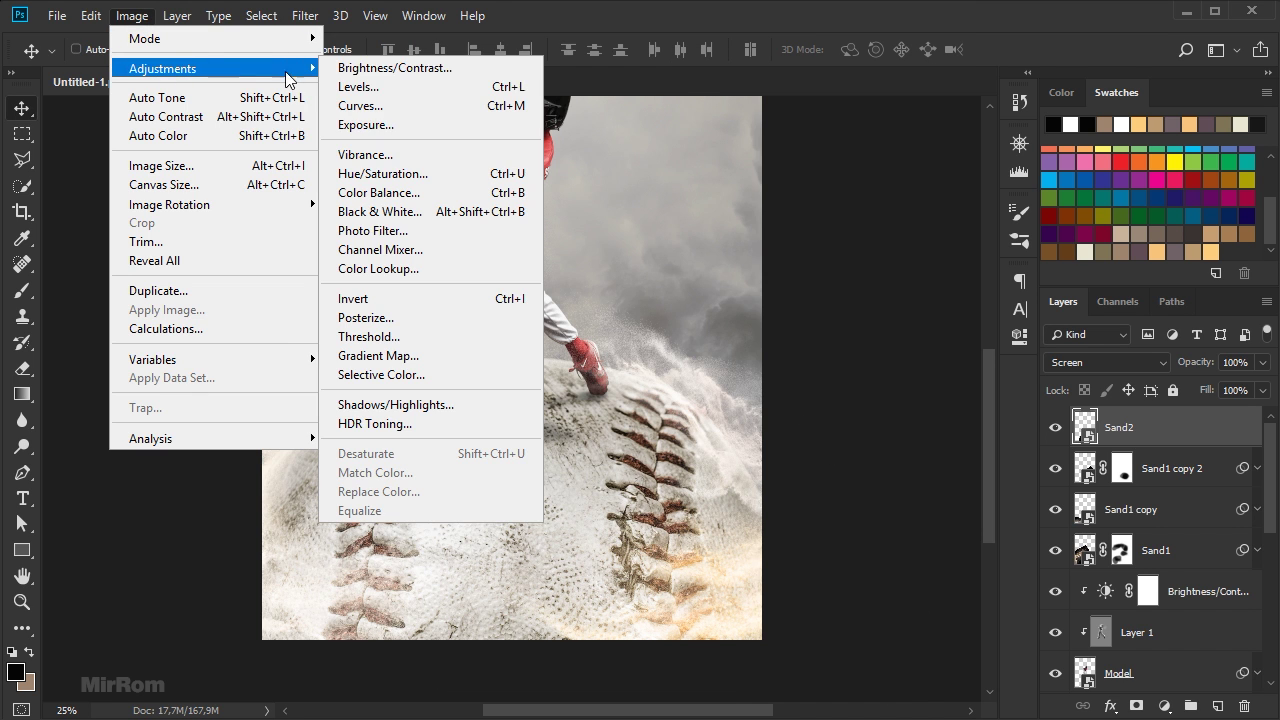
pyautogui.click(404, 155)
pyautogui.moveTo(715, 280); pyautogui.dragTo(665, 280)
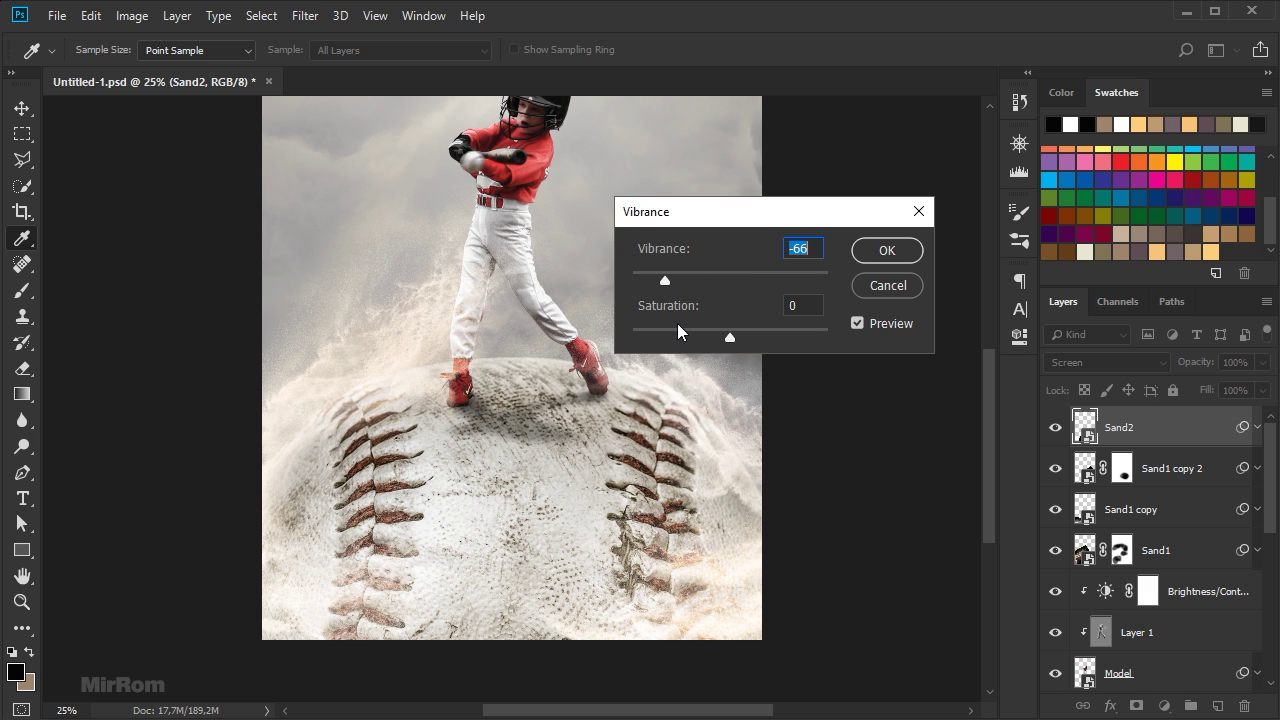
pyautogui.moveTo(729, 336); pyautogui.dragTo(685, 335)
pyautogui.click(878, 256)
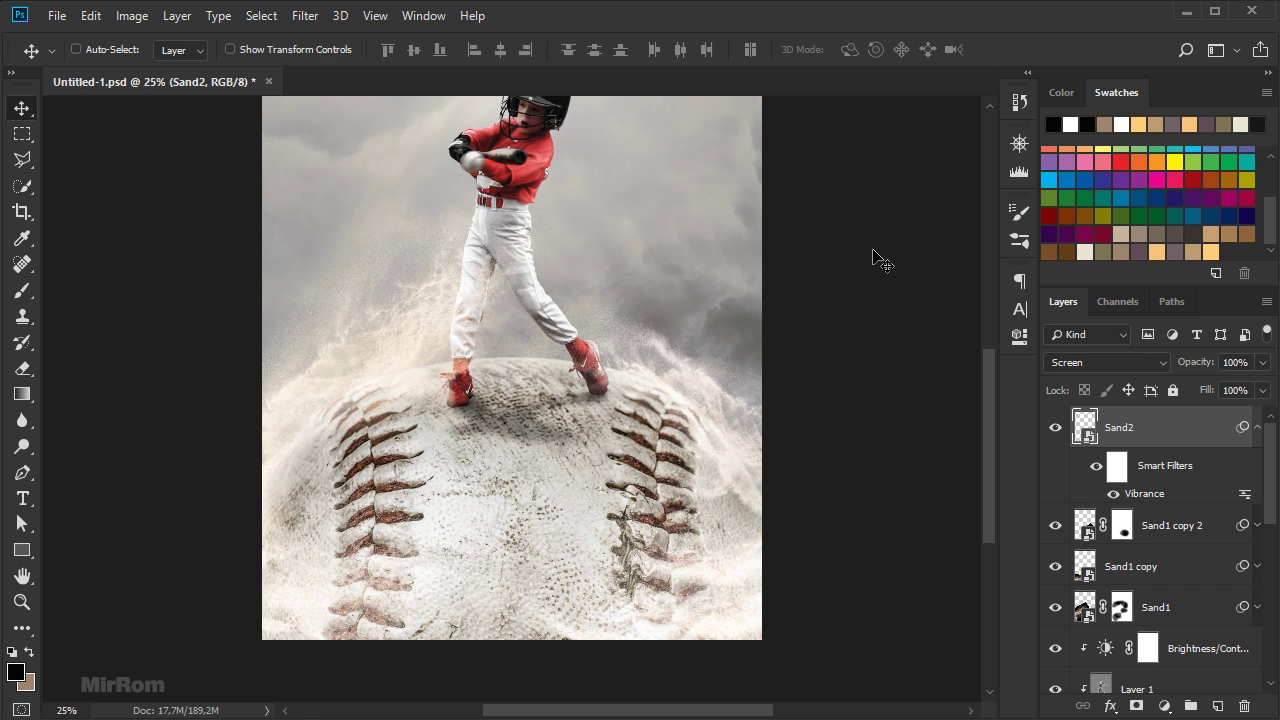
pyautogui.click(1256, 429)
# Paint white on Sand1's layer mask to bring back sand beside the ball's upper-left stitching
pyautogui.hotkey('ctrl', '-')
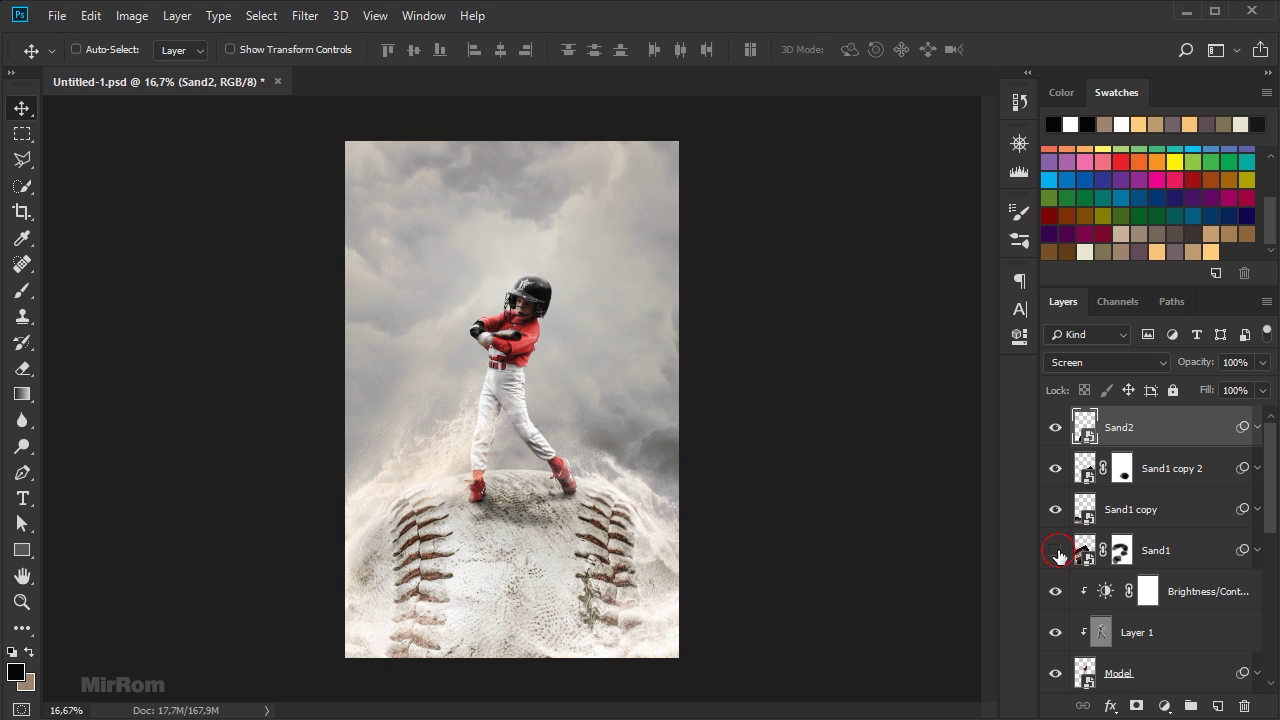
pyautogui.click(1178, 553)
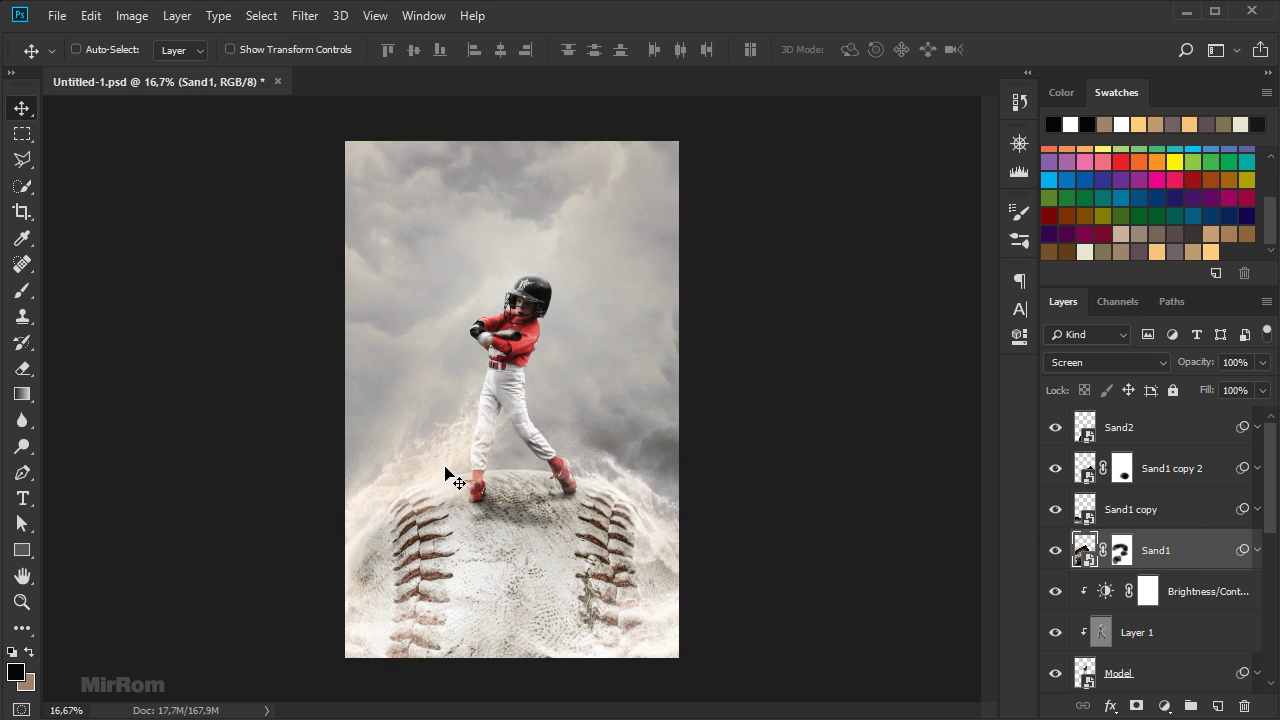
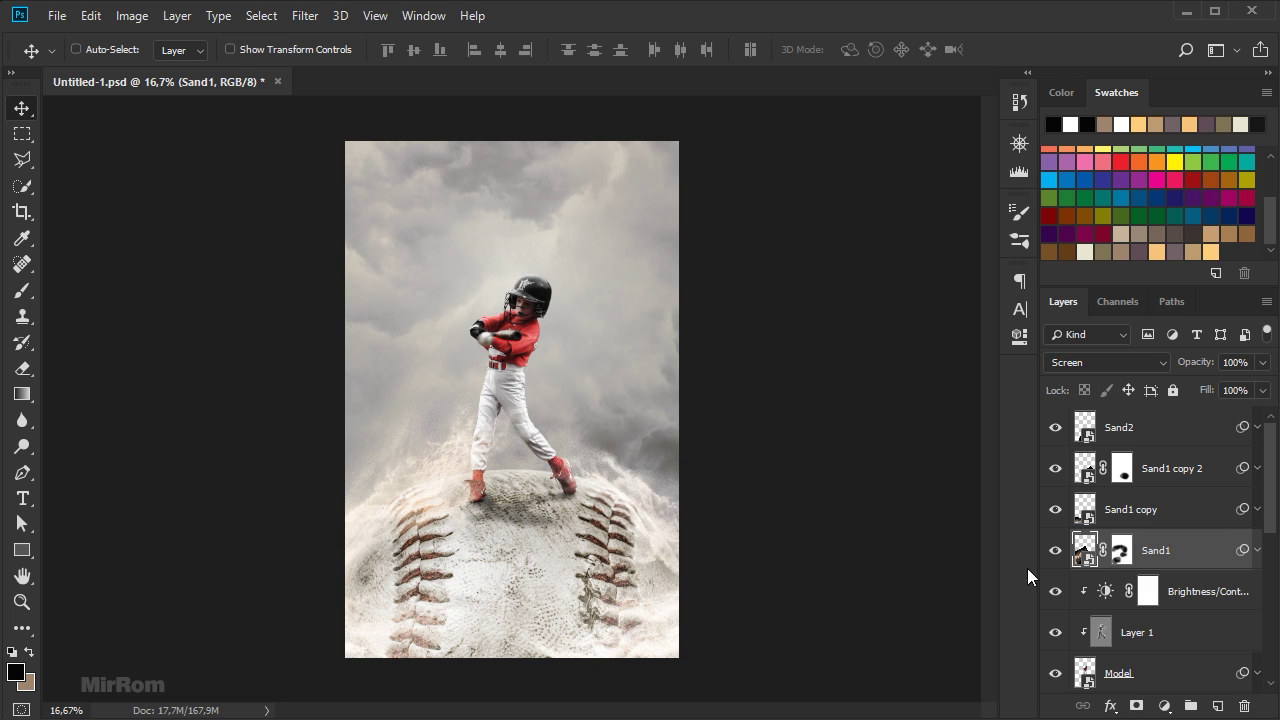
pyautogui.click(1257, 551)
pyautogui.click(1257, 550)
pyautogui.click(1213, 436)
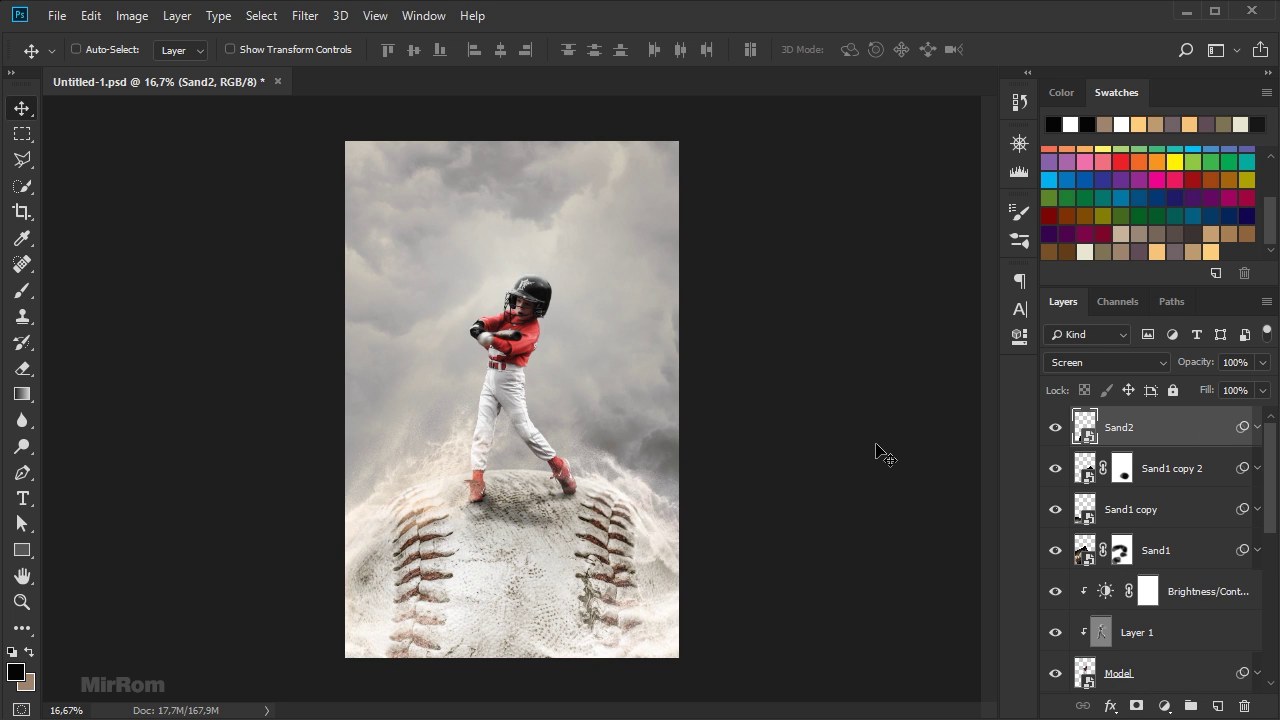
pyautogui.click(1057, 556)
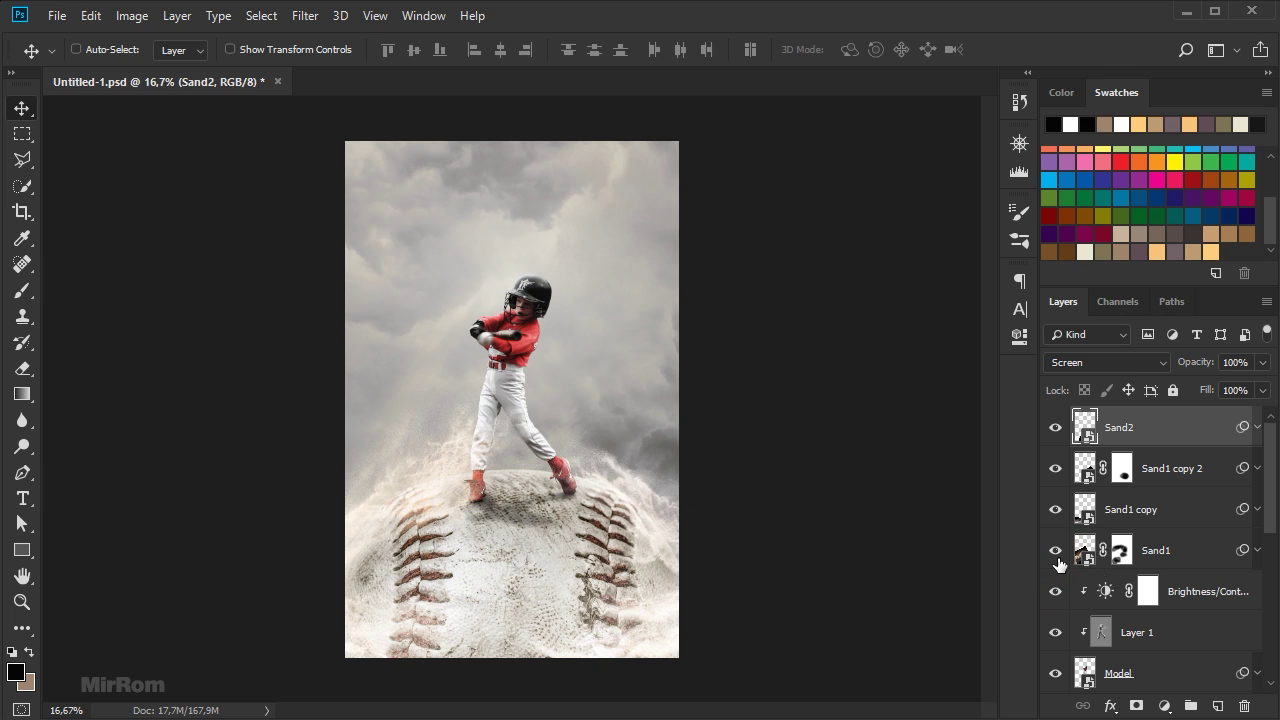
pyautogui.click(1121, 552)
pyautogui.press('b')
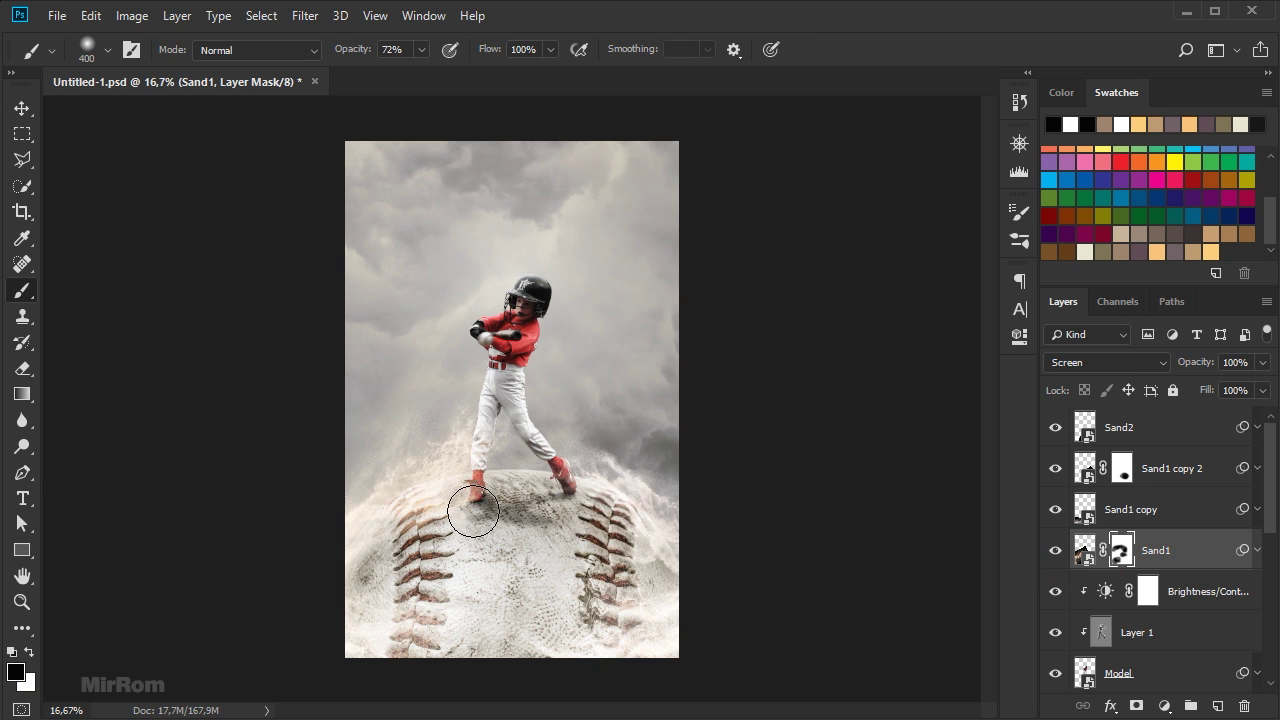
pyautogui.click(30, 653)
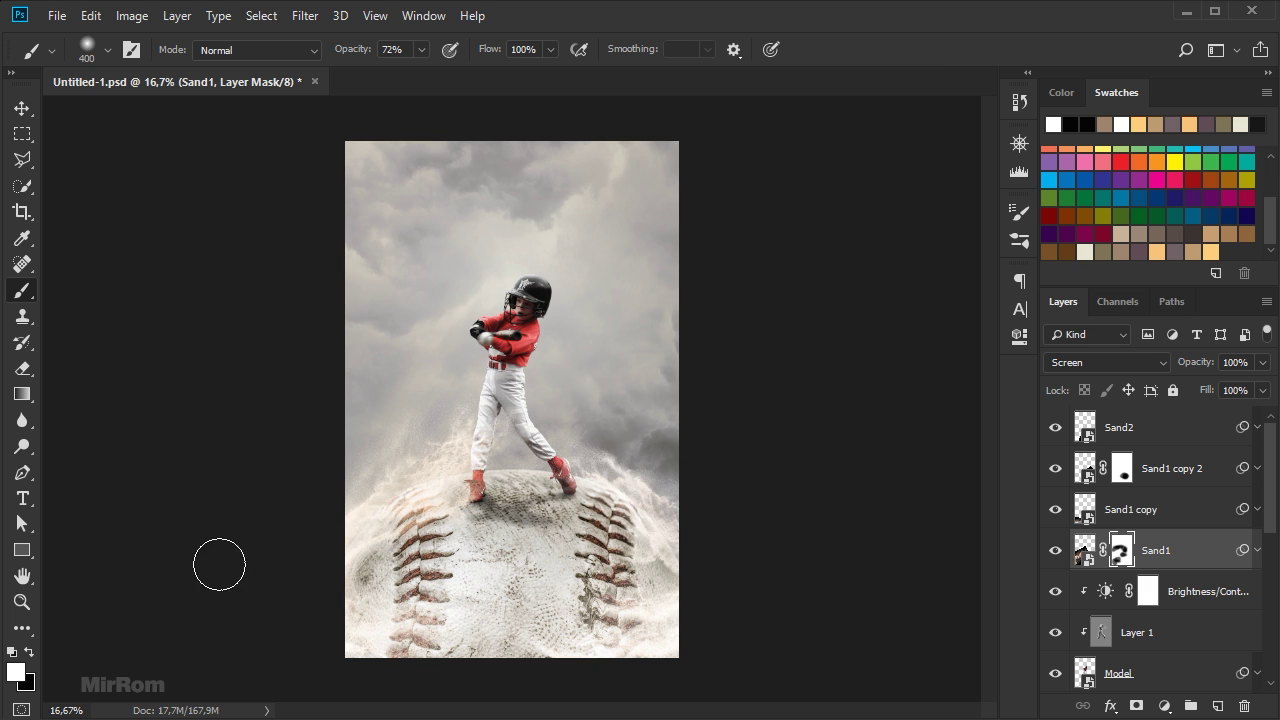
pyautogui.moveTo(414, 519)
pyautogui.mouseDown()
pyautogui.moveTo(423, 507)
pyautogui.moveTo(409, 497)
pyautogui.mouseUp()
pyautogui.press('v')
pyautogui.click(1257, 551)
pyautogui.click(1257, 553)
pyautogui.click(1191, 430)
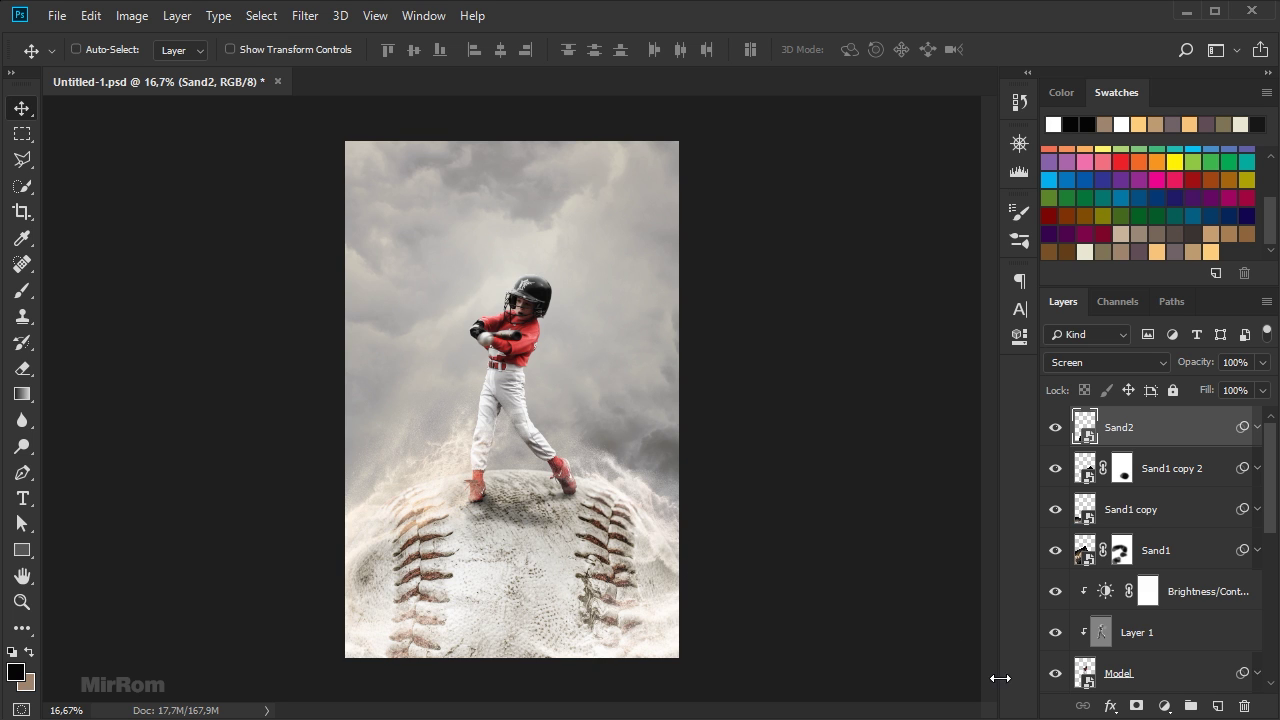
# Add a Brightness/Contrast adjustment layer above Sand2 with Brightness at -150 and increased contrast
pyautogui.click(1164, 706)
pyautogui.click(1235, 412)
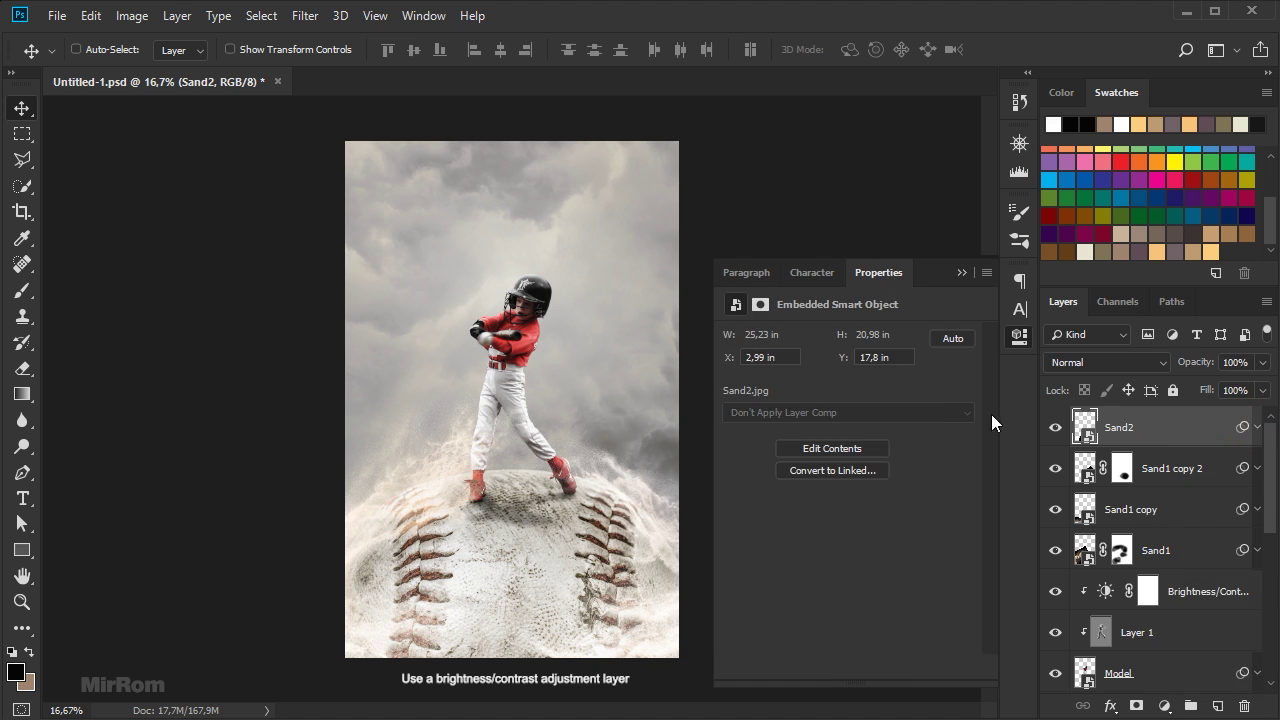
pyautogui.moveTo(847, 388); pyautogui.dragTo(730, 388)
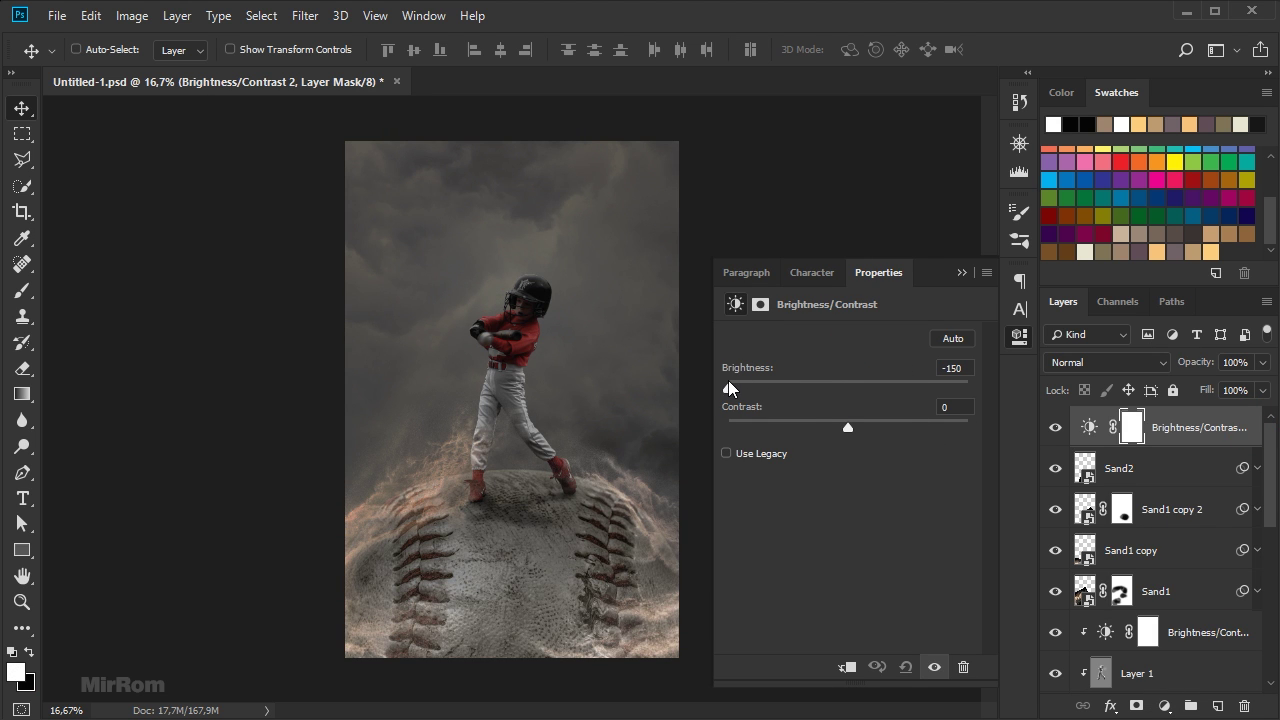
pyautogui.moveTo(846, 426); pyautogui.dragTo(897, 430)
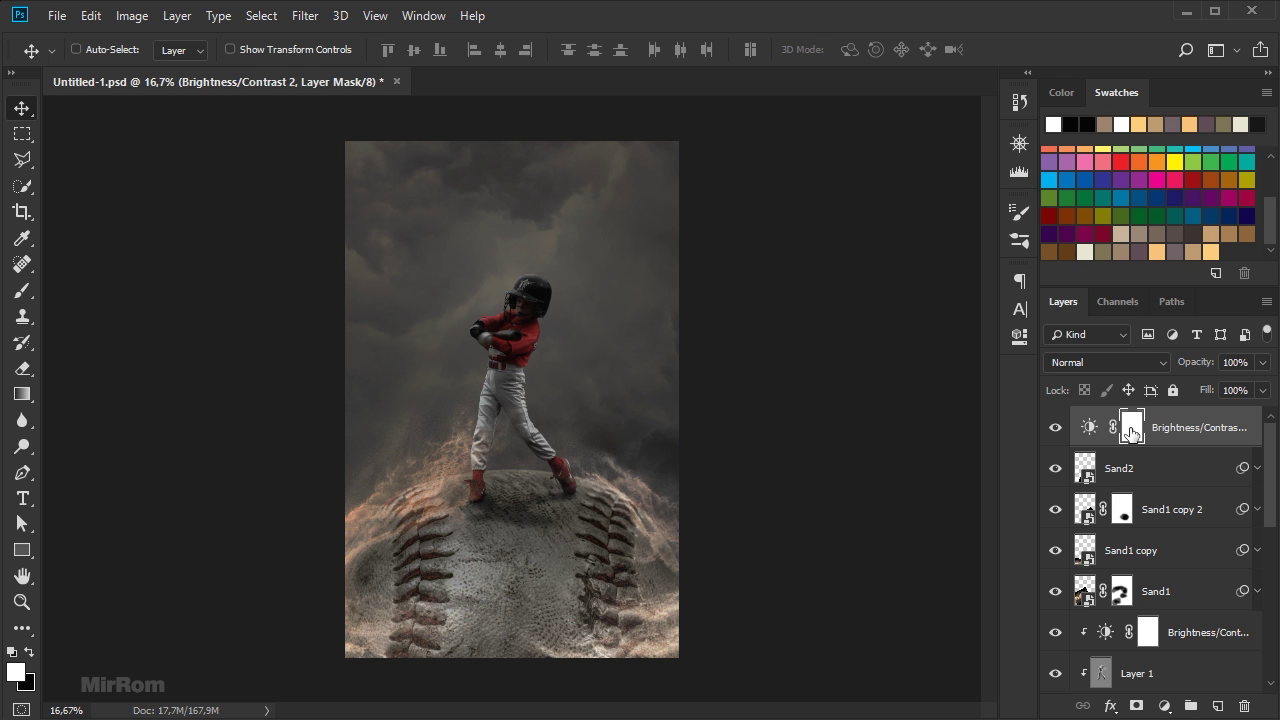
# Draw black-to-transparent radial gradients on the darkening layer's mask from the batter outward, leaving only the image edges darkened
pyautogui.click(30, 651)
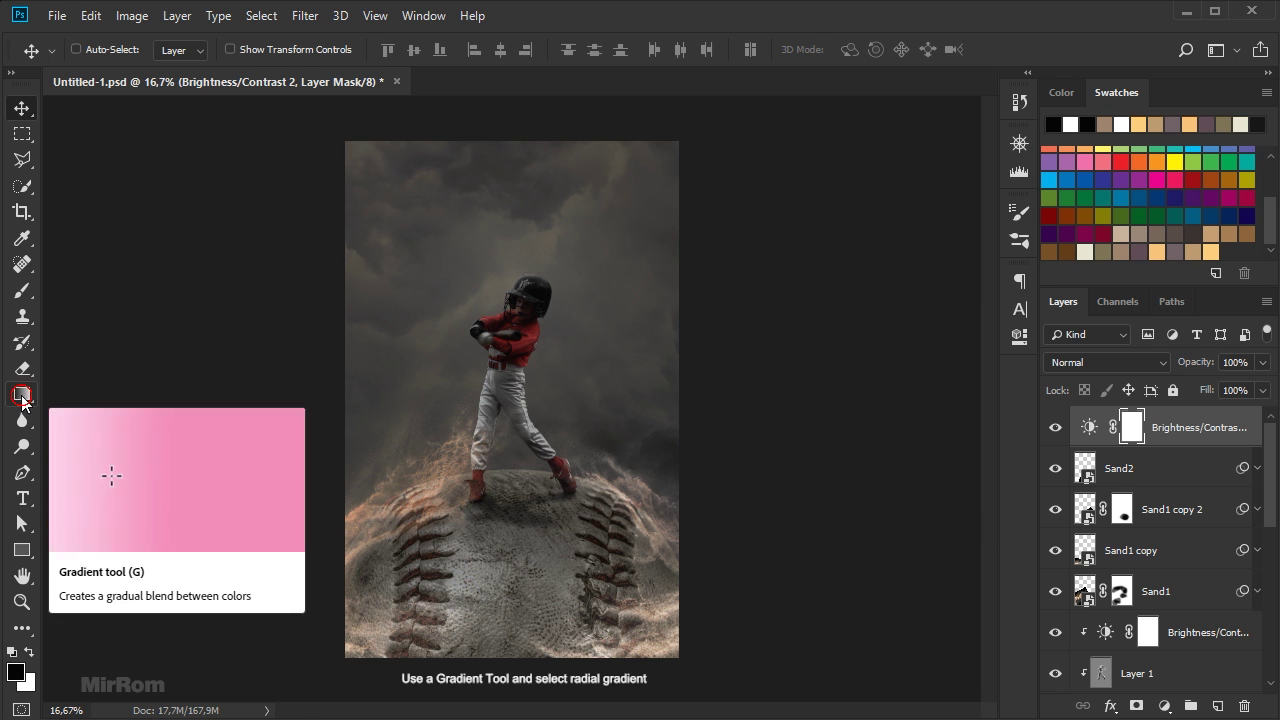
pyautogui.click(22, 395)
pyautogui.click(160, 398)
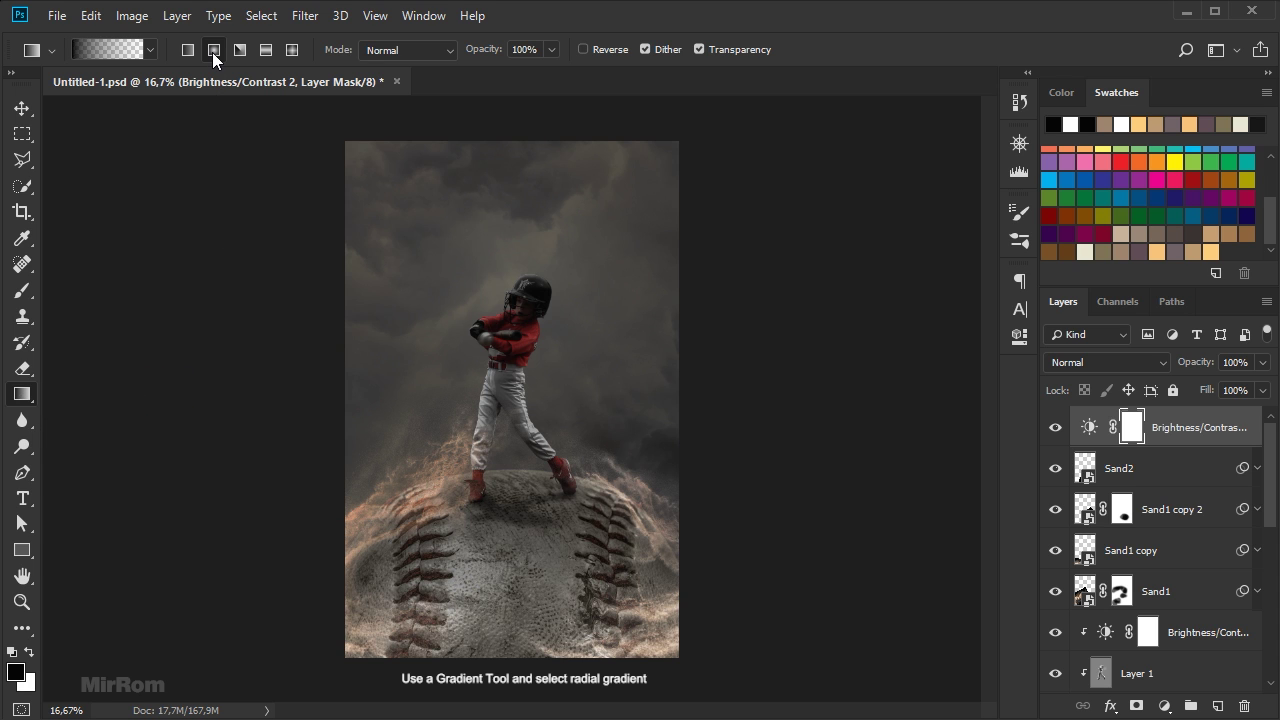
pyautogui.click(212, 52)
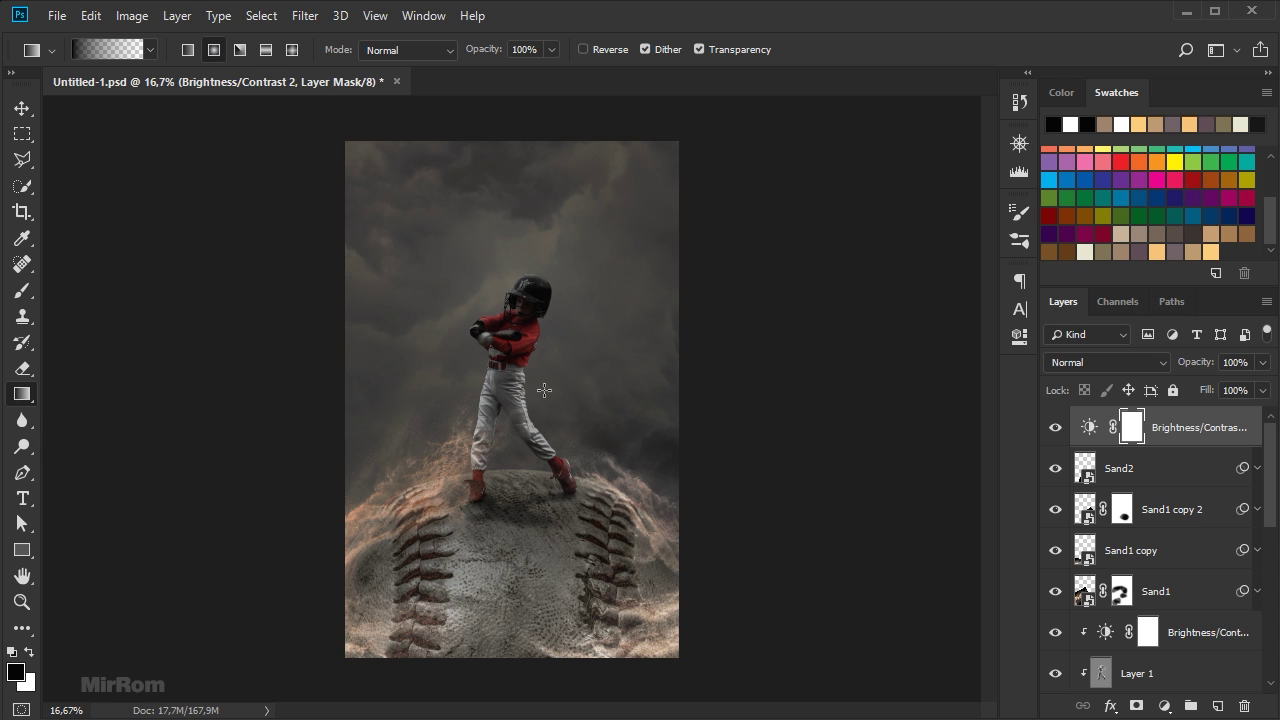
pyautogui.moveTo(511, 385); pyautogui.dragTo(657, 386)
pyautogui.moveTo(505, 381); pyautogui.dragTo(651, 381)
pyautogui.moveTo(500, 380); pyautogui.dragTo(739, 411)
pyautogui.moveTo(508, 428); pyautogui.dragTo(505, 626)
pyautogui.moveTo(502, 482); pyautogui.dragTo(507, 687)
pyautogui.moveTo(516, 444); pyautogui.dragTo(519, 618)
pyautogui.moveTo(518, 347); pyautogui.dragTo(517, 166)
pyautogui.moveTo(508, 312); pyautogui.dragTo(499, 129)
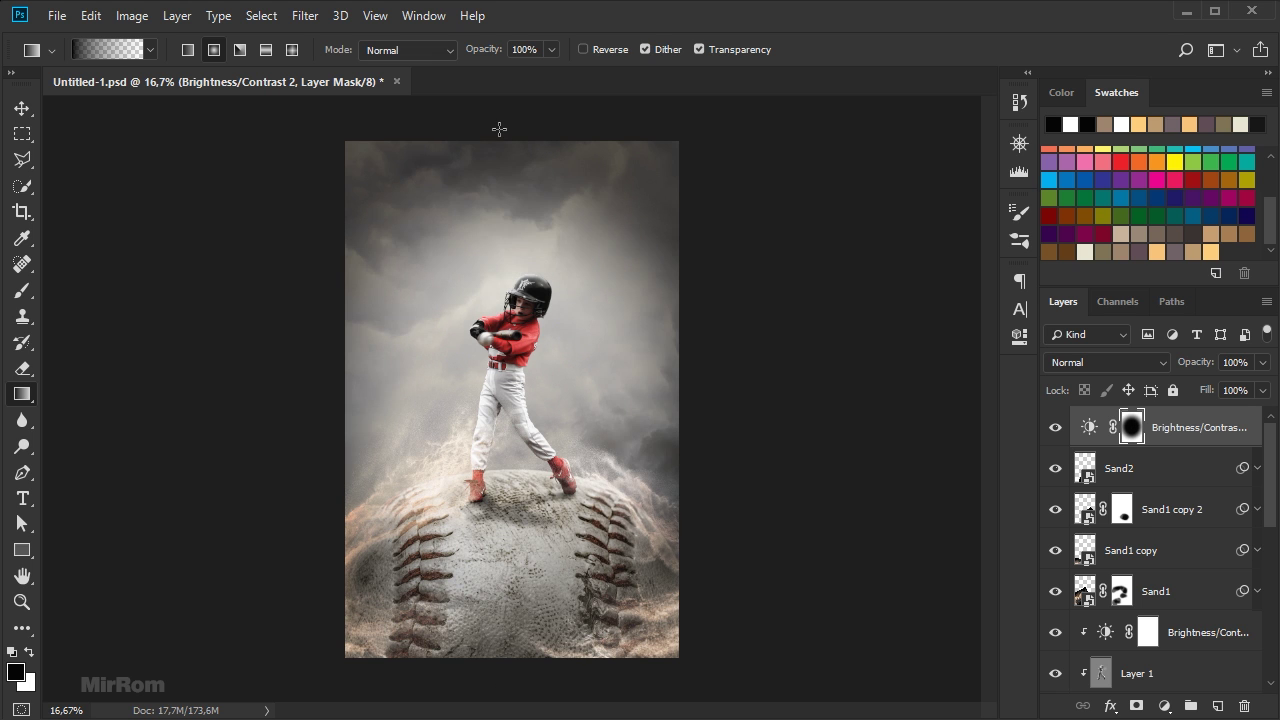
pyautogui.moveTo(504, 237); pyautogui.dragTo(504, 121)
pyautogui.moveTo(526, 480); pyautogui.dragTo(527, 642)
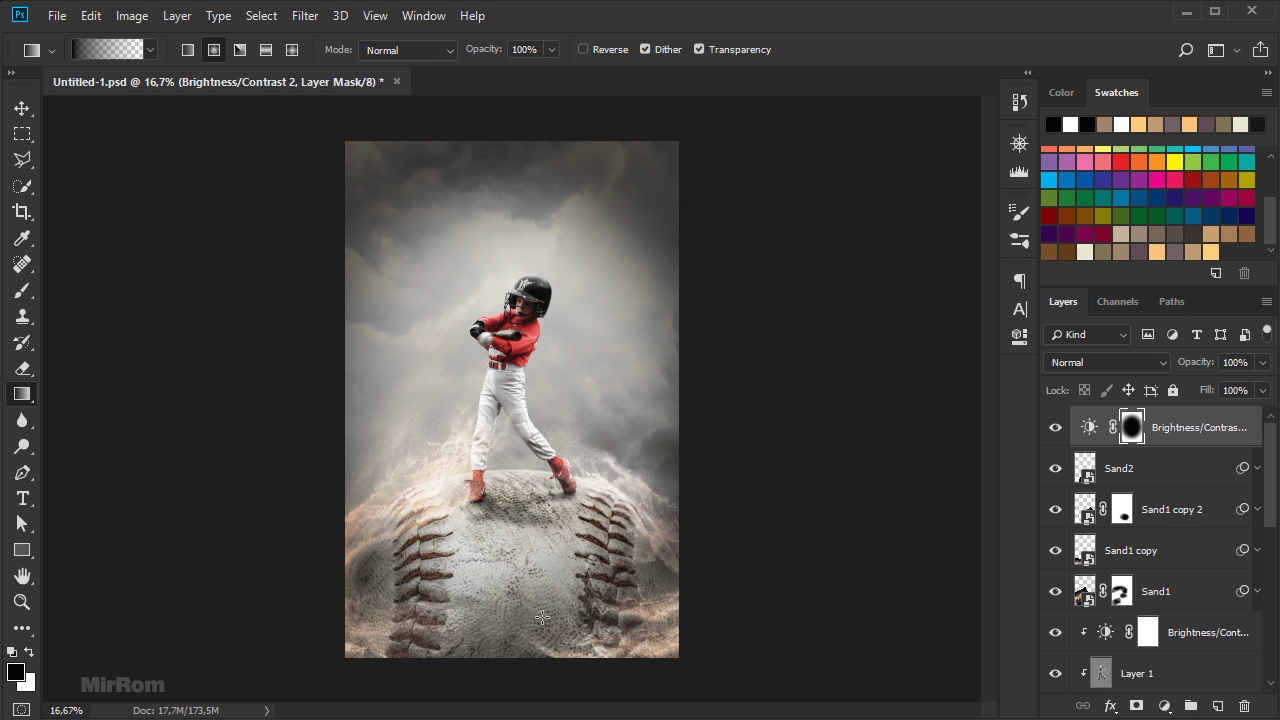
pyautogui.press('v')
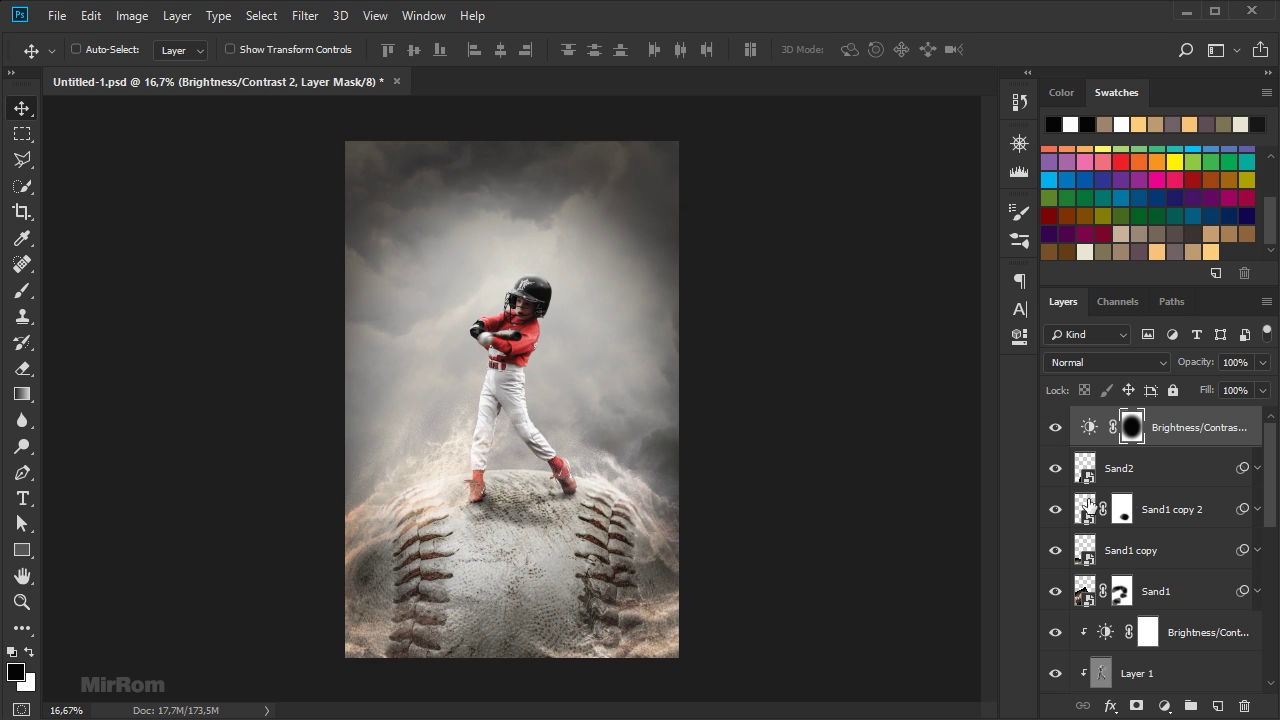
# Add a Color Lookup adjustment layer above the vignette using the DropBlues.3DL 3D LUT
pyautogui.click(1166, 706)
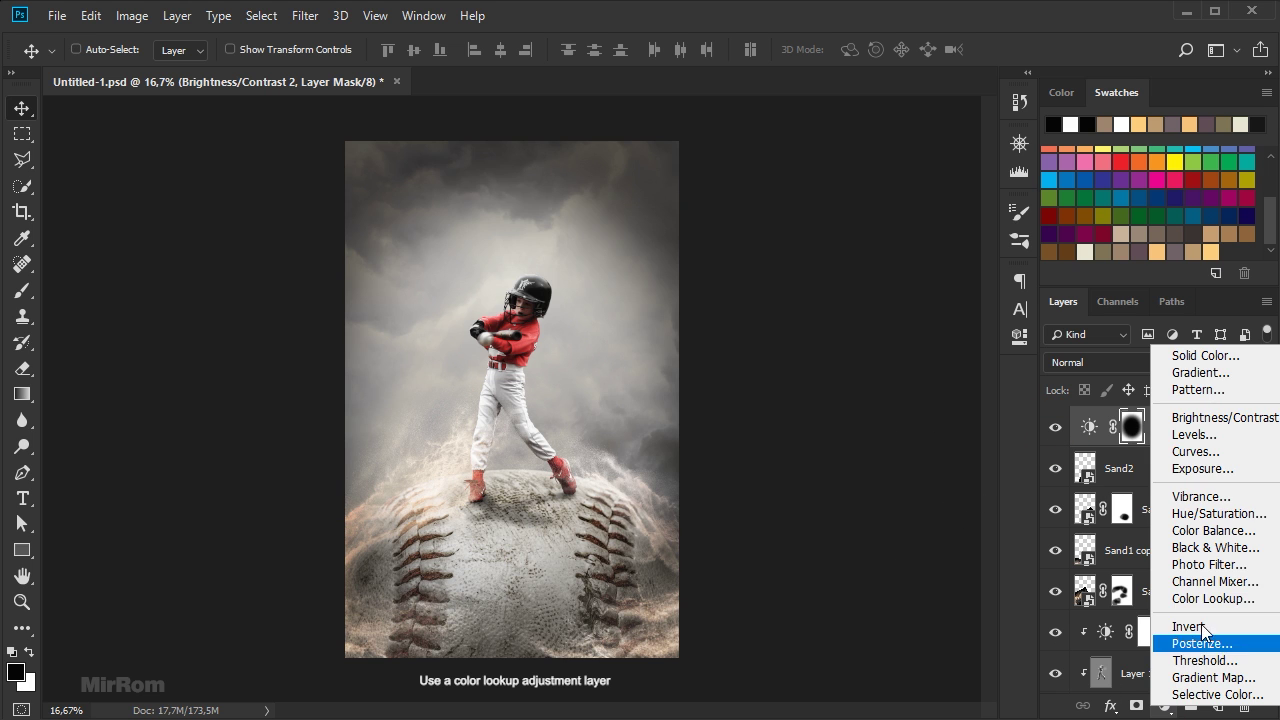
pyautogui.click(1208, 598)
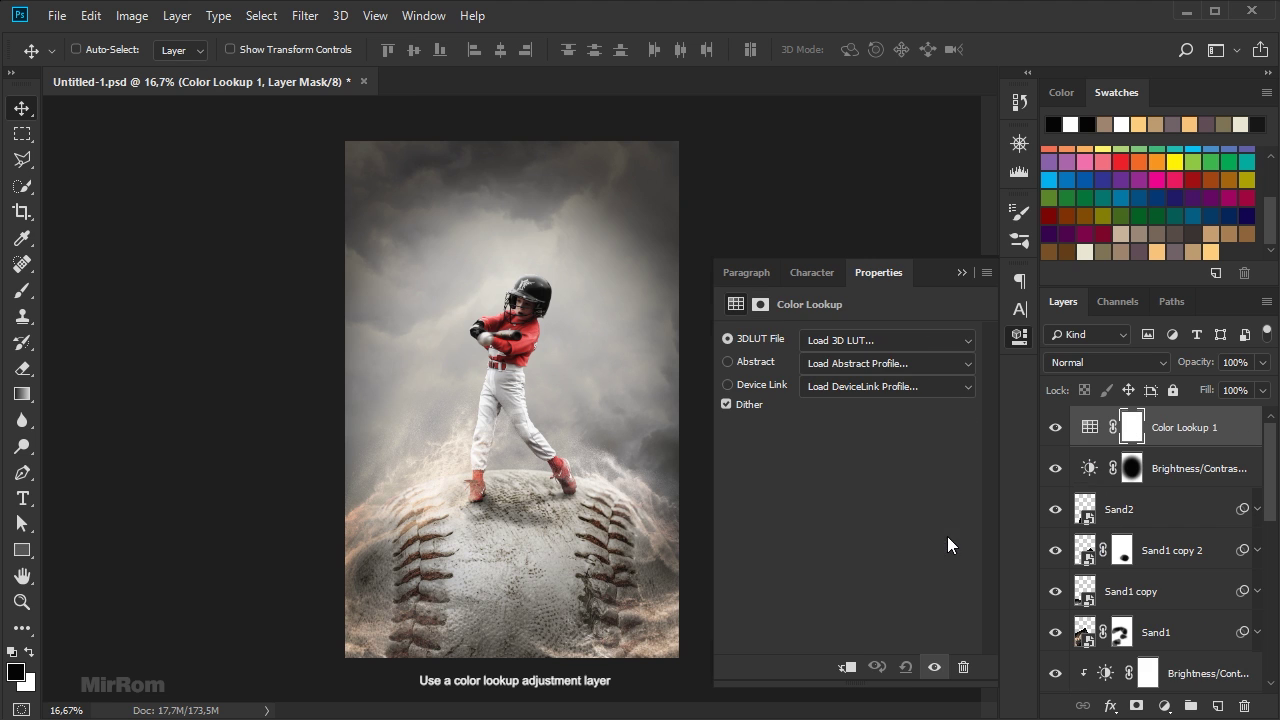
pyautogui.click(965, 342)
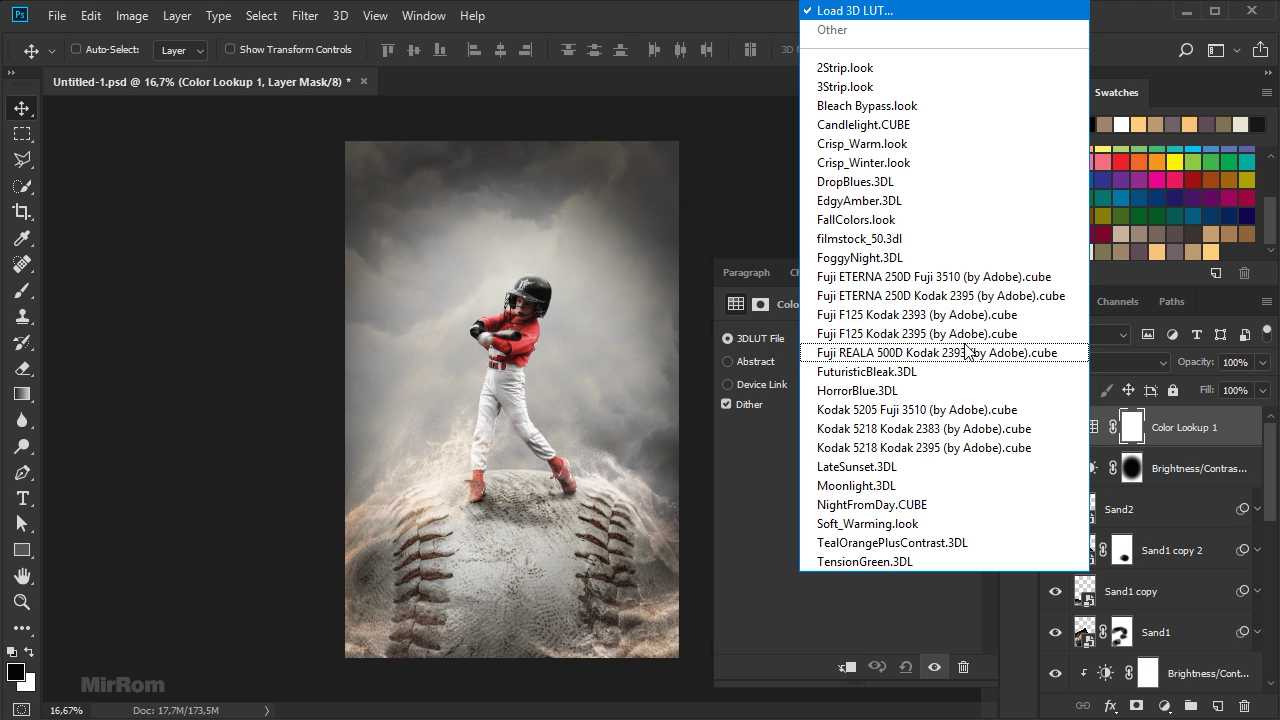
pyautogui.click(897, 186)
pyautogui.click(960, 273)
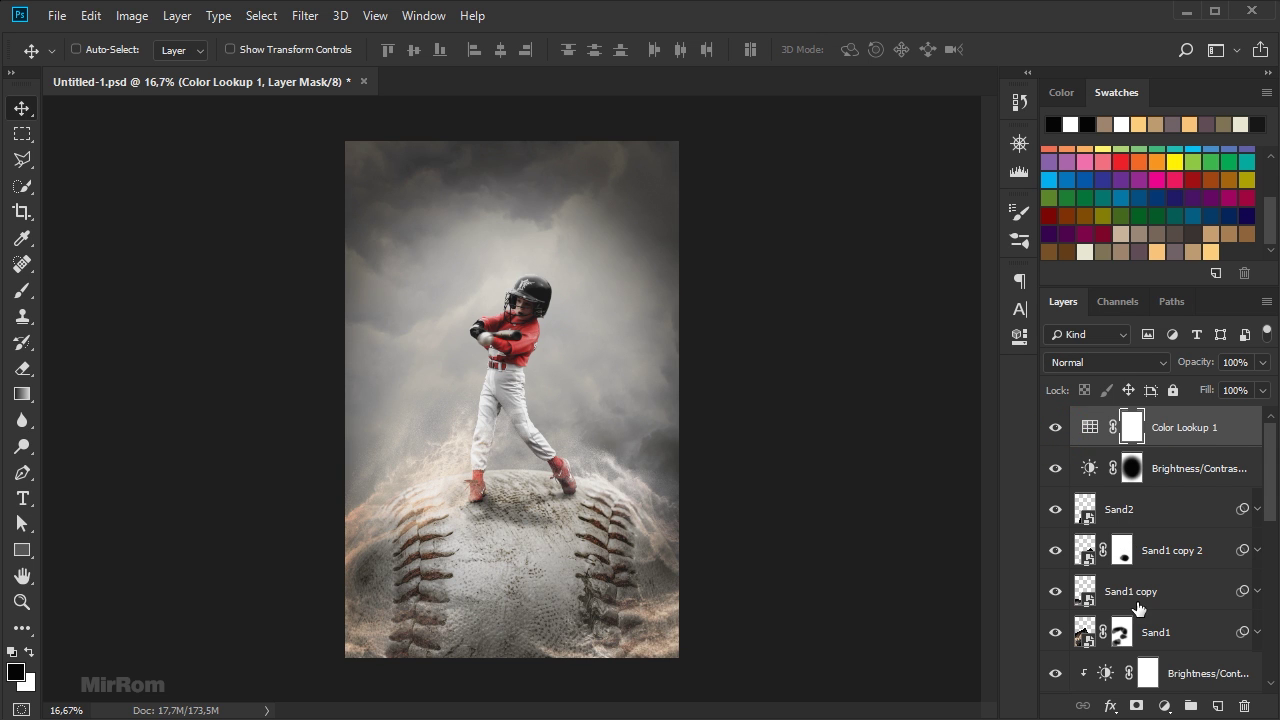
# Add a second Color Lookup adjustment layer using the Soft_Warming.look 3D LUT
pyautogui.click(1164, 706)
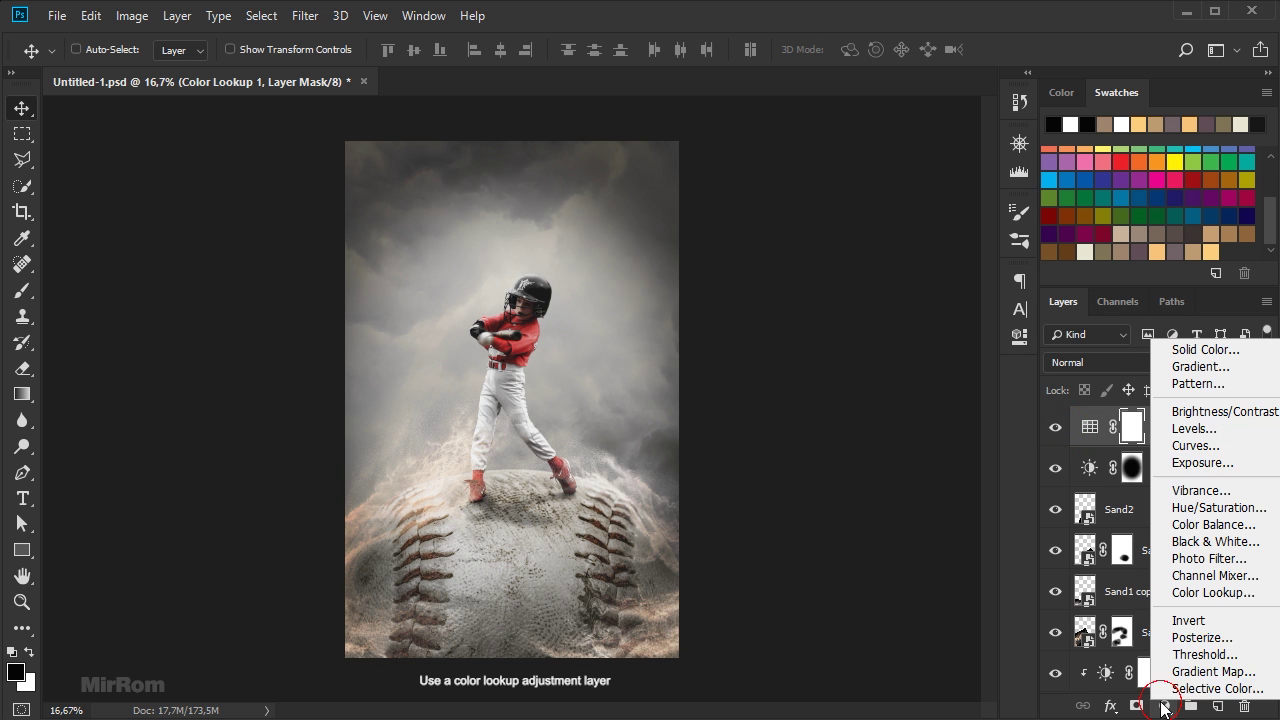
pyautogui.click(1212, 592)
pyautogui.click(968, 340)
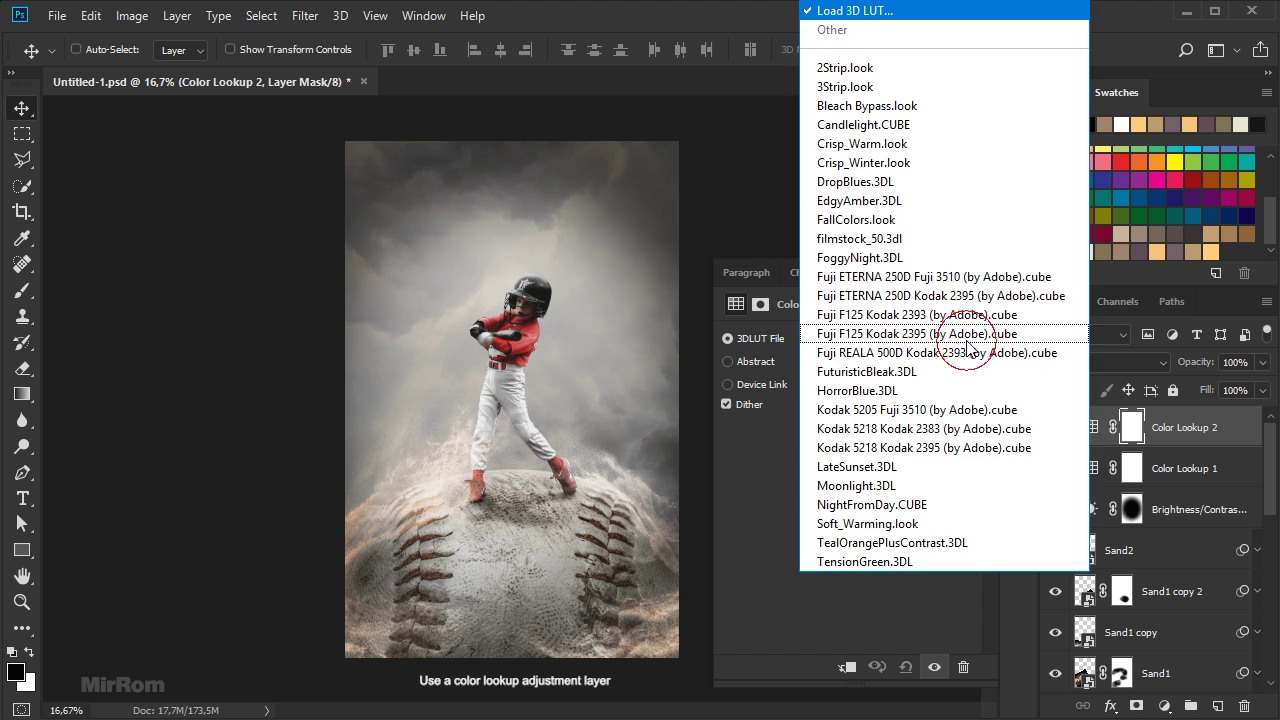
pyautogui.click(938, 528)
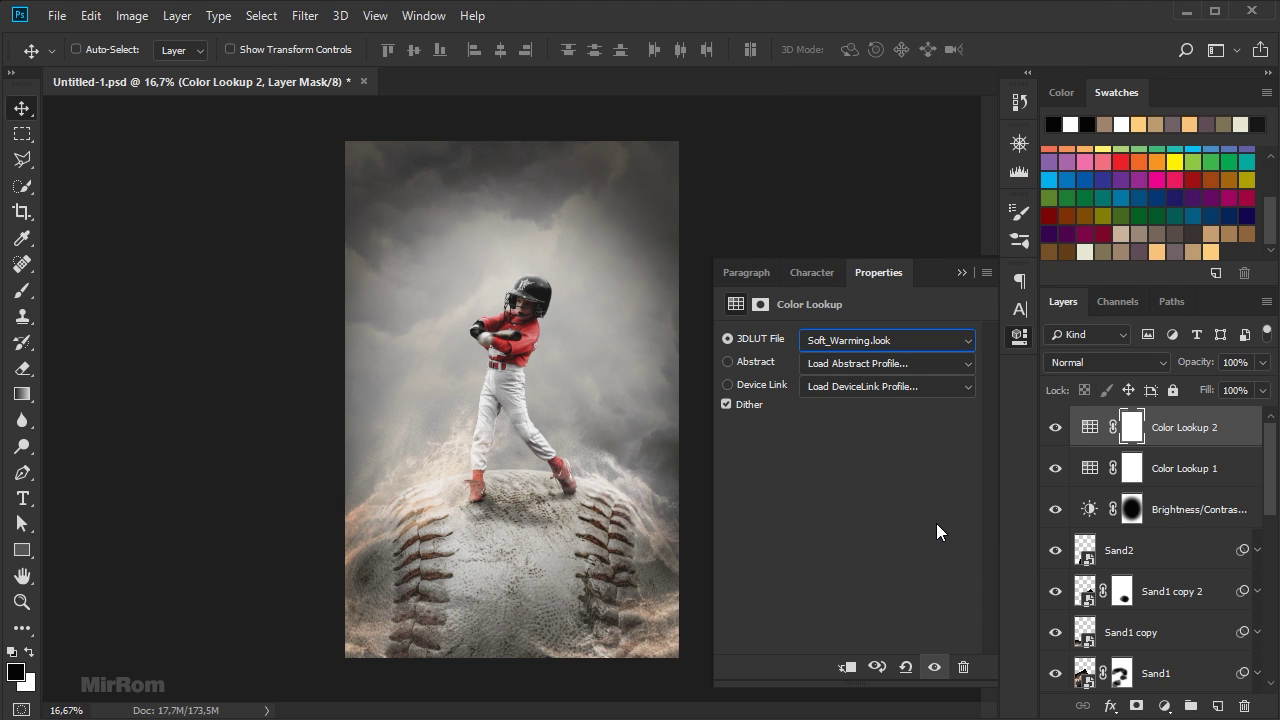
pyautogui.click(961, 273)
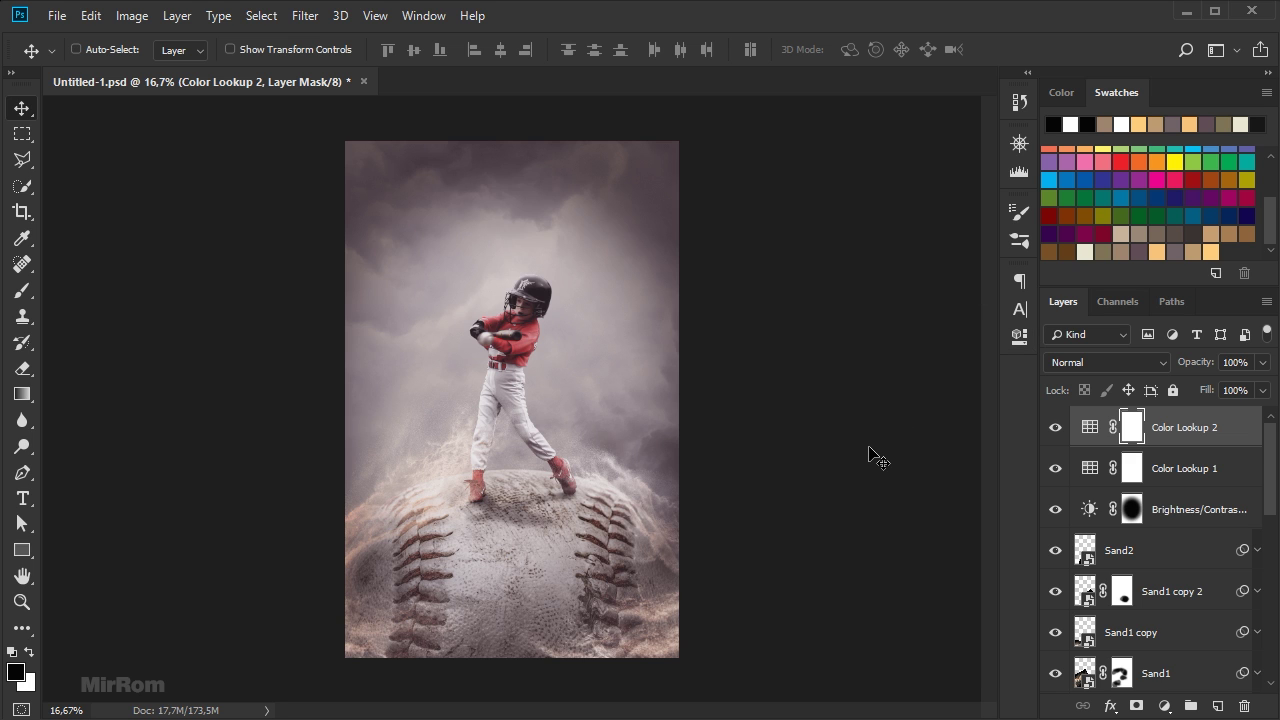
# Add a Gradient Map adjustment layer above the Color Lookup layers and set its gradient's starting colour stop to 5e4954
pyautogui.click(1166, 706)
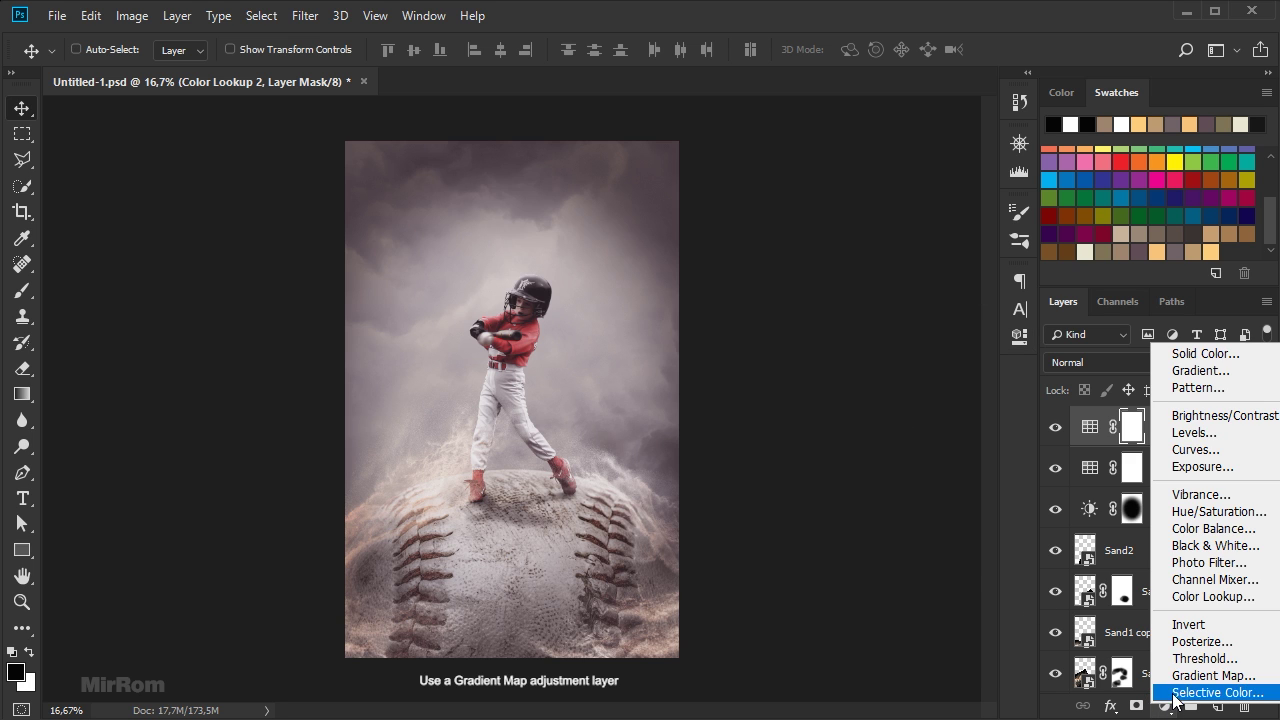
pyautogui.click(1226, 677)
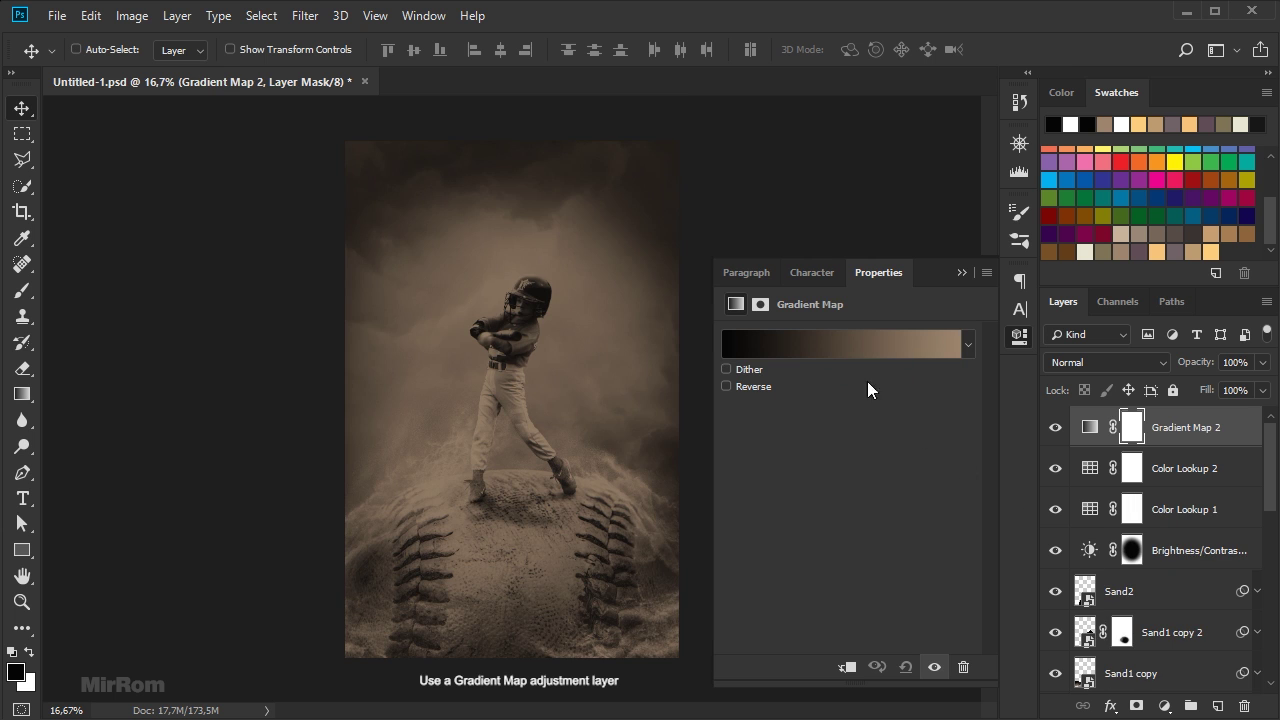
pyautogui.click(849, 349)
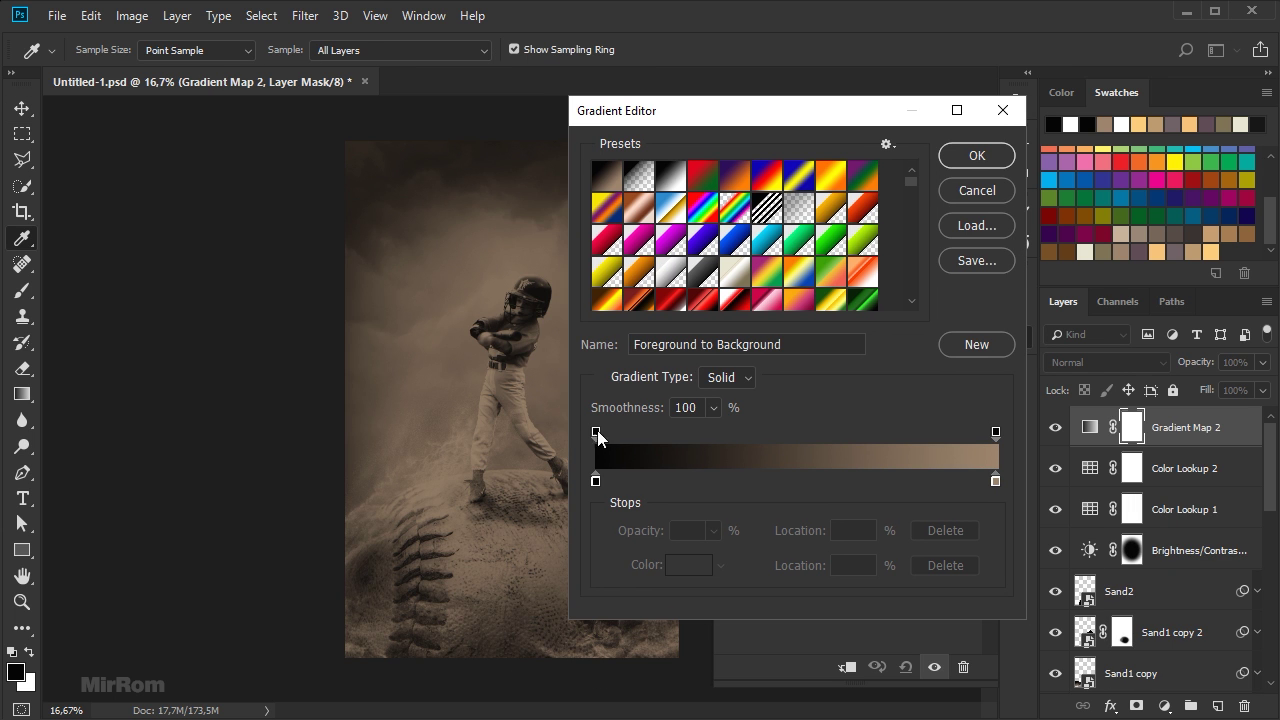
pyautogui.scroll(1, 529, 367)
pyautogui.moveTo(605, 711); pyautogui.dragTo(677, 711)
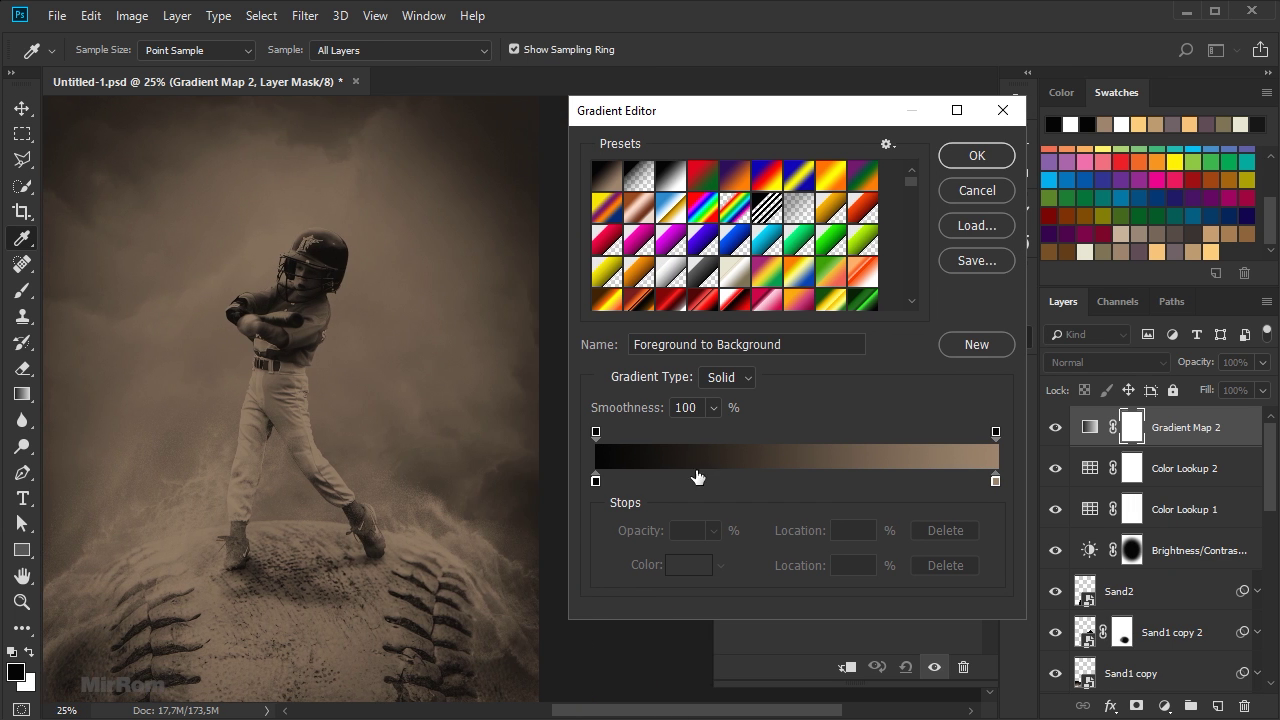
pyautogui.click(596, 481)
pyautogui.click(688, 565)
pyautogui.moveTo(713, 151); pyautogui.dragTo(684, 150)
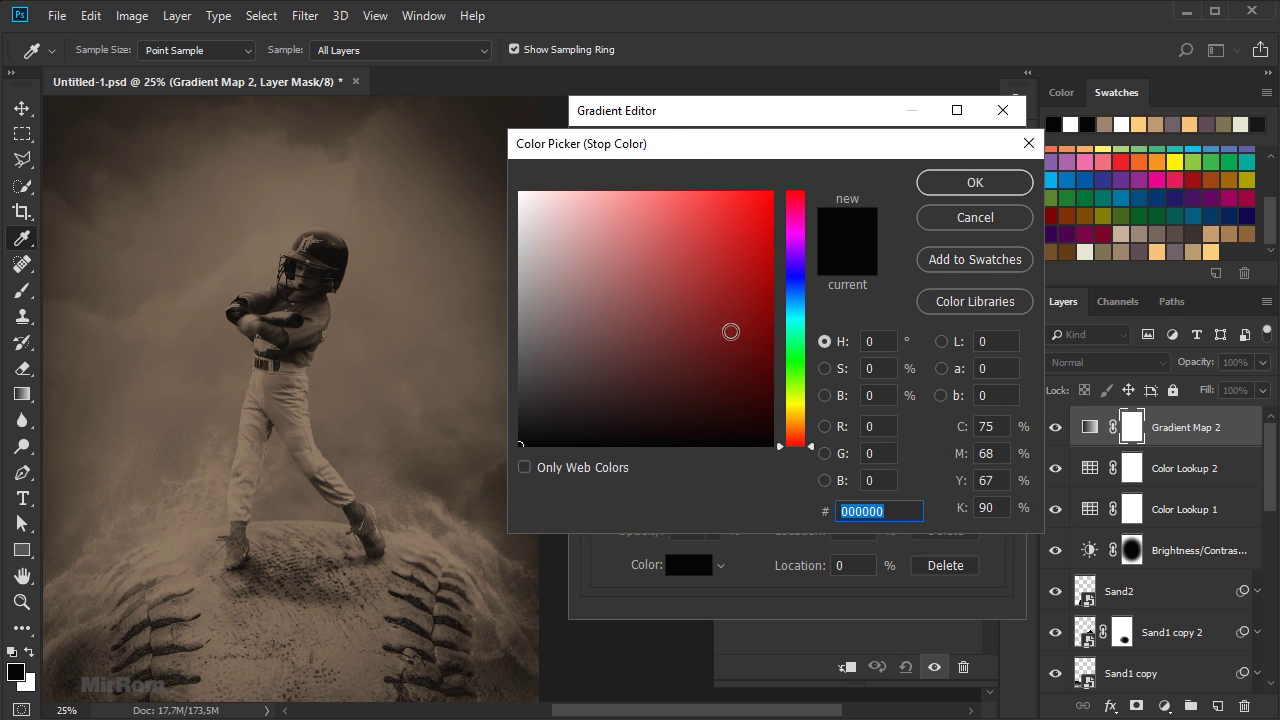
pyautogui.click(1142, 252)
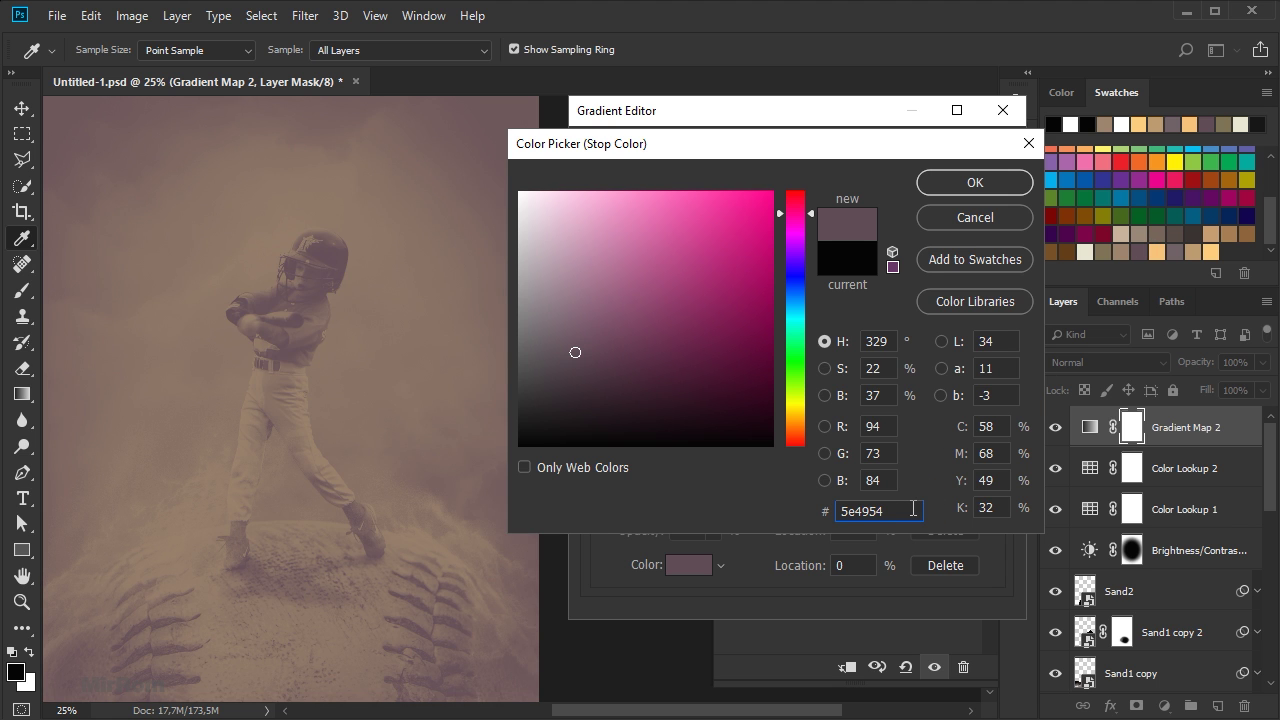
pyautogui.click(962, 184)
# Set the gradient's end colour stop to f8c377 and apply the edited gradient
pyautogui.click(995, 483)
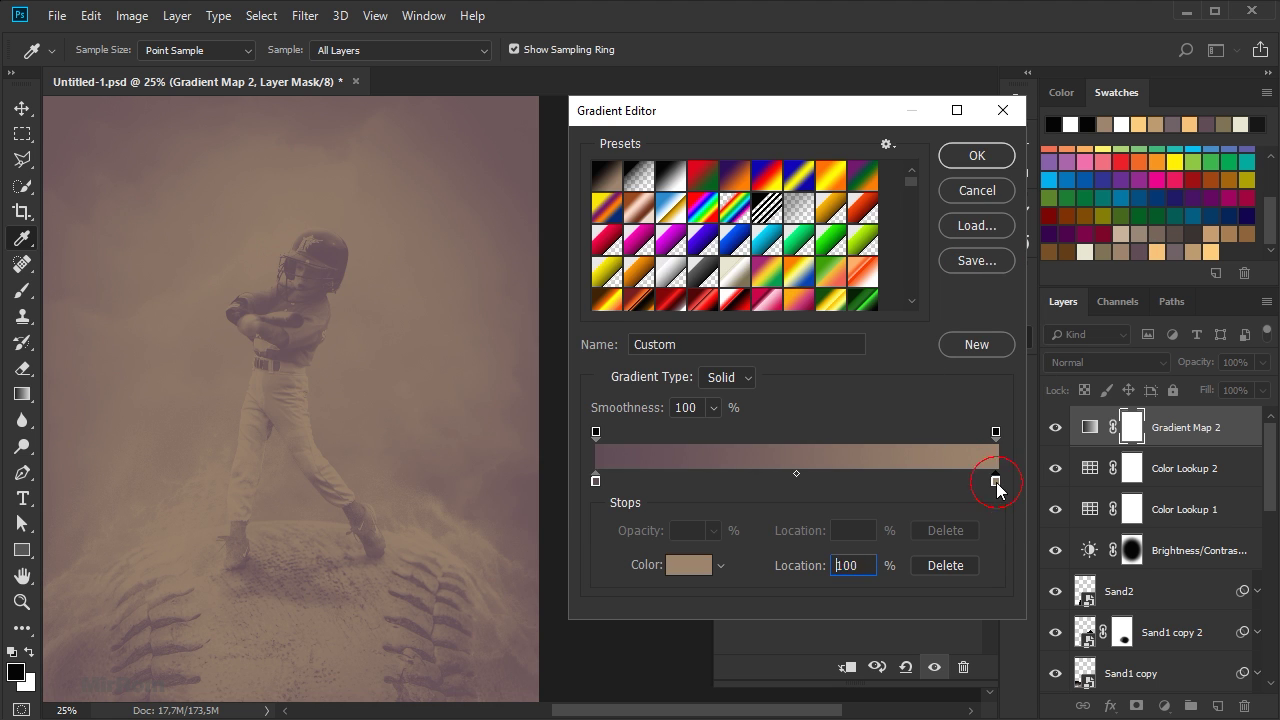
pyautogui.click(690, 566)
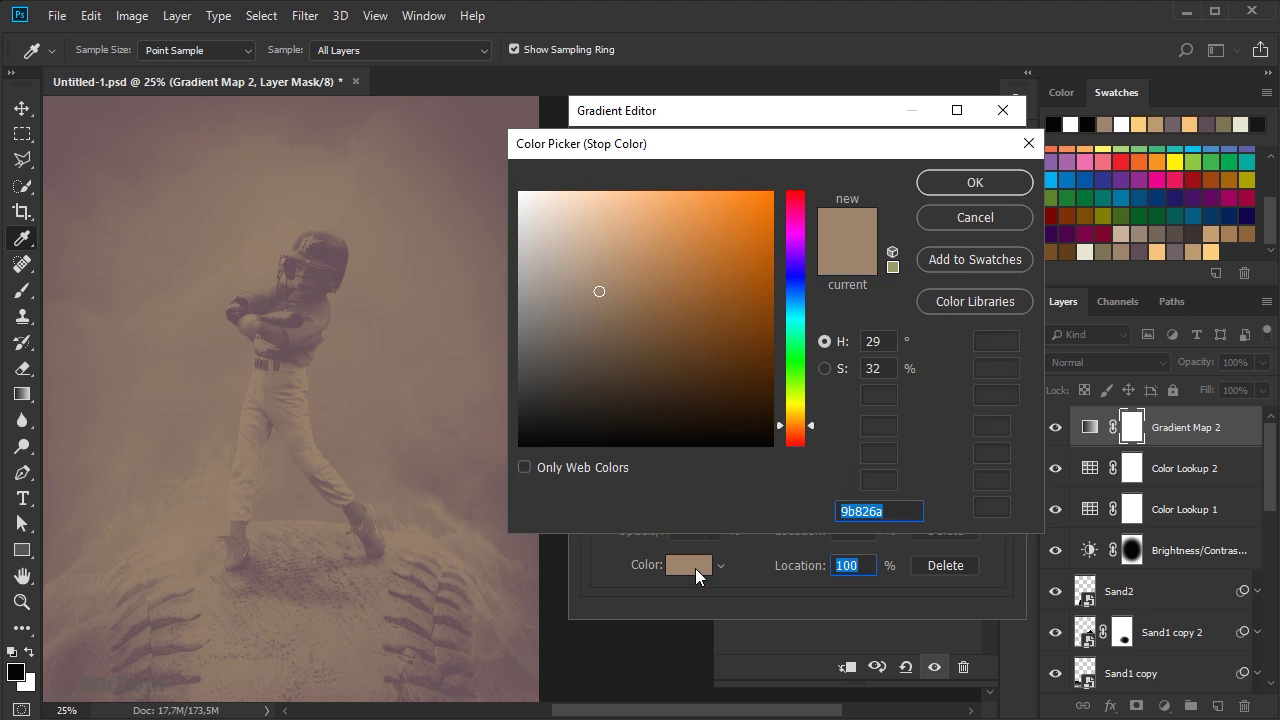
pyautogui.click(1160, 252)
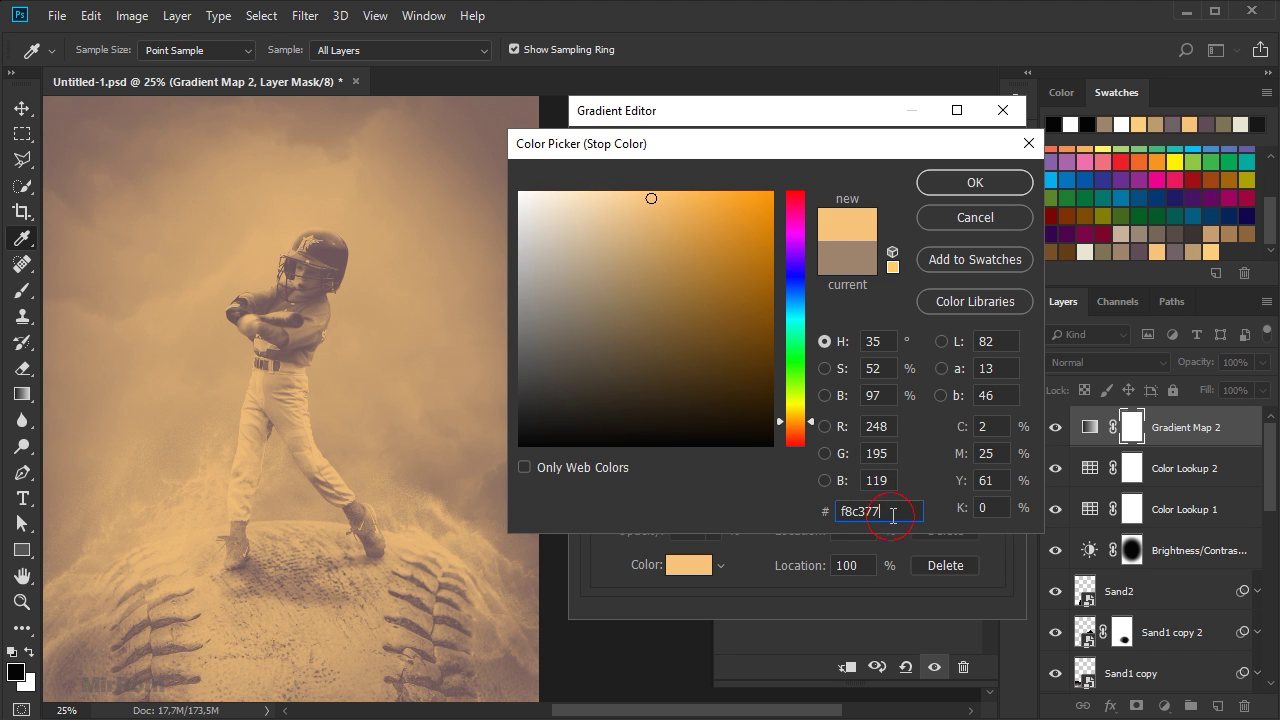
pyautogui.click(961, 185)
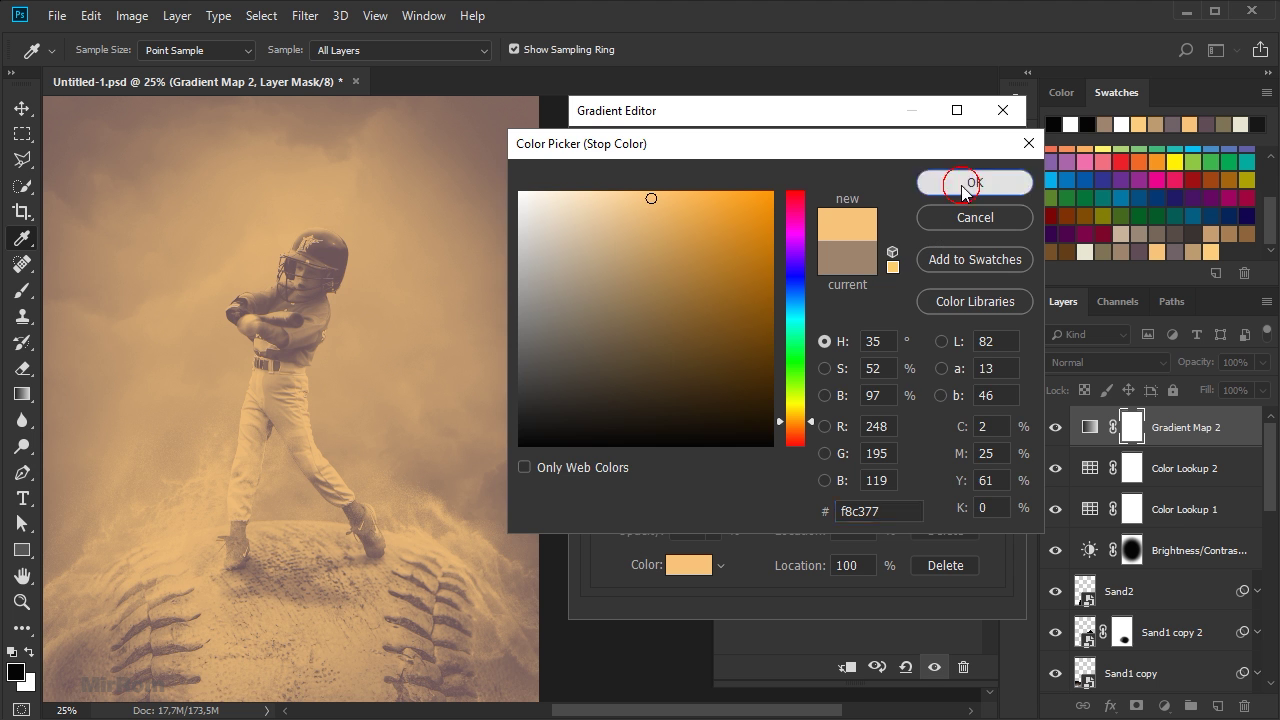
pyautogui.click(968, 160)
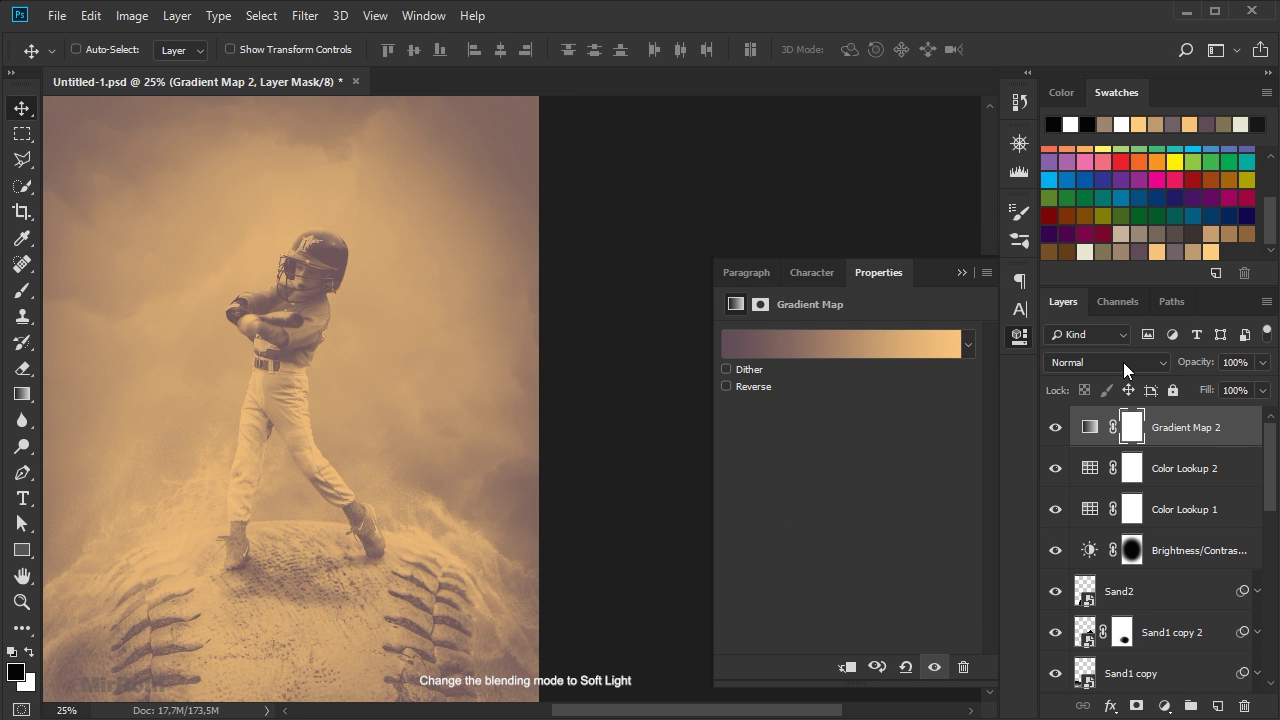
# Change the Gradient Map 2 layer's blending mode to Soft Light
pyautogui.click(1123, 362)
pyautogui.click(1090, 250)
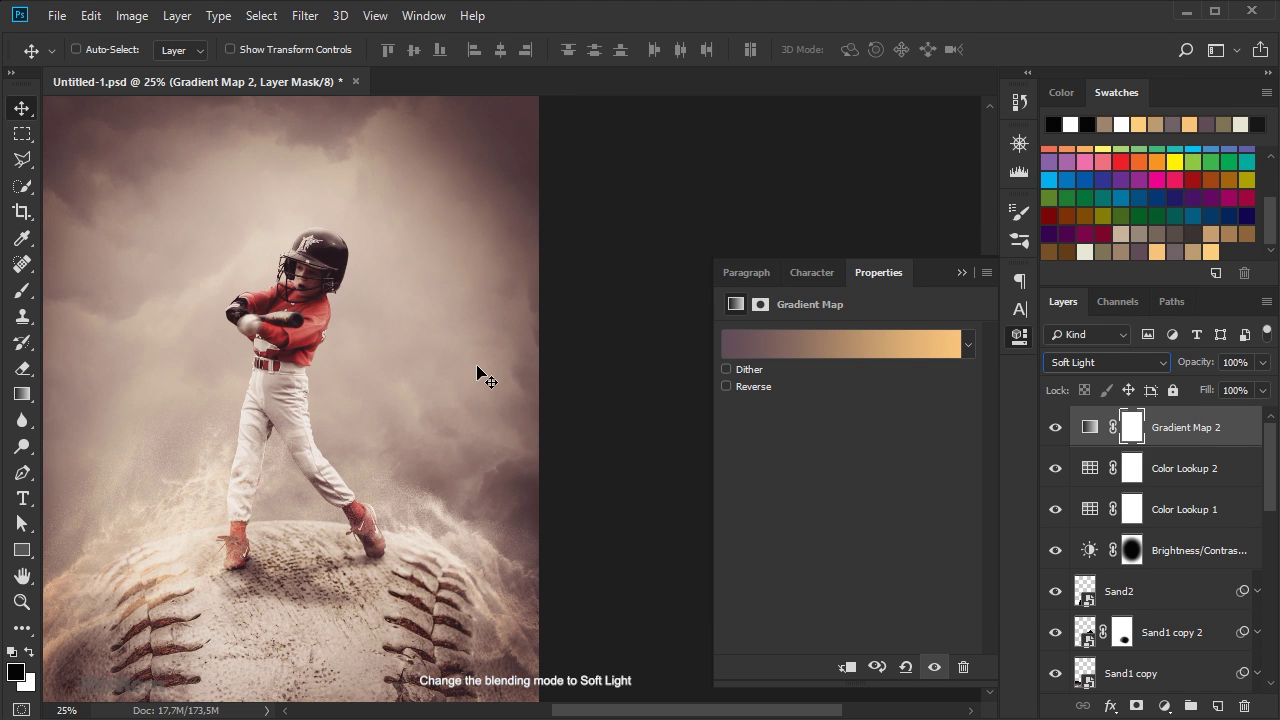
pyautogui.scroll(-3, 477, 369)
pyautogui.scroll(2, 474, 362)
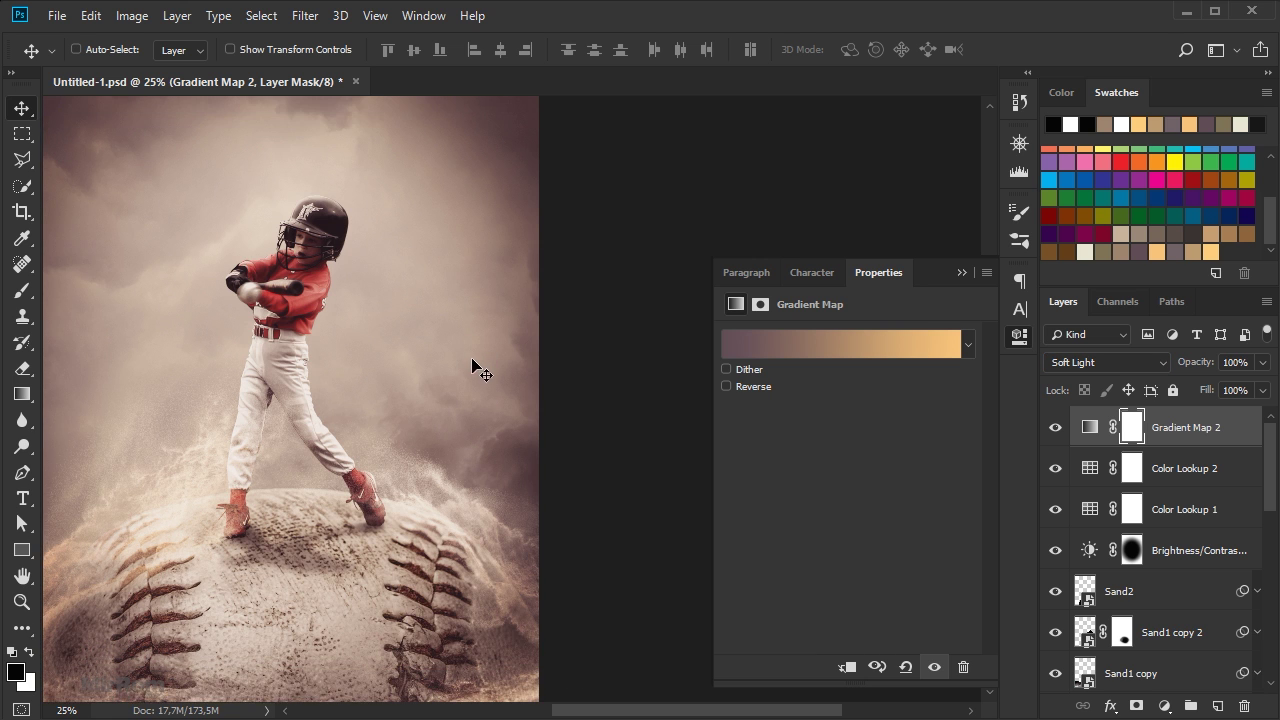
pyautogui.scroll(-1, 466, 348)
pyautogui.click(962, 272)
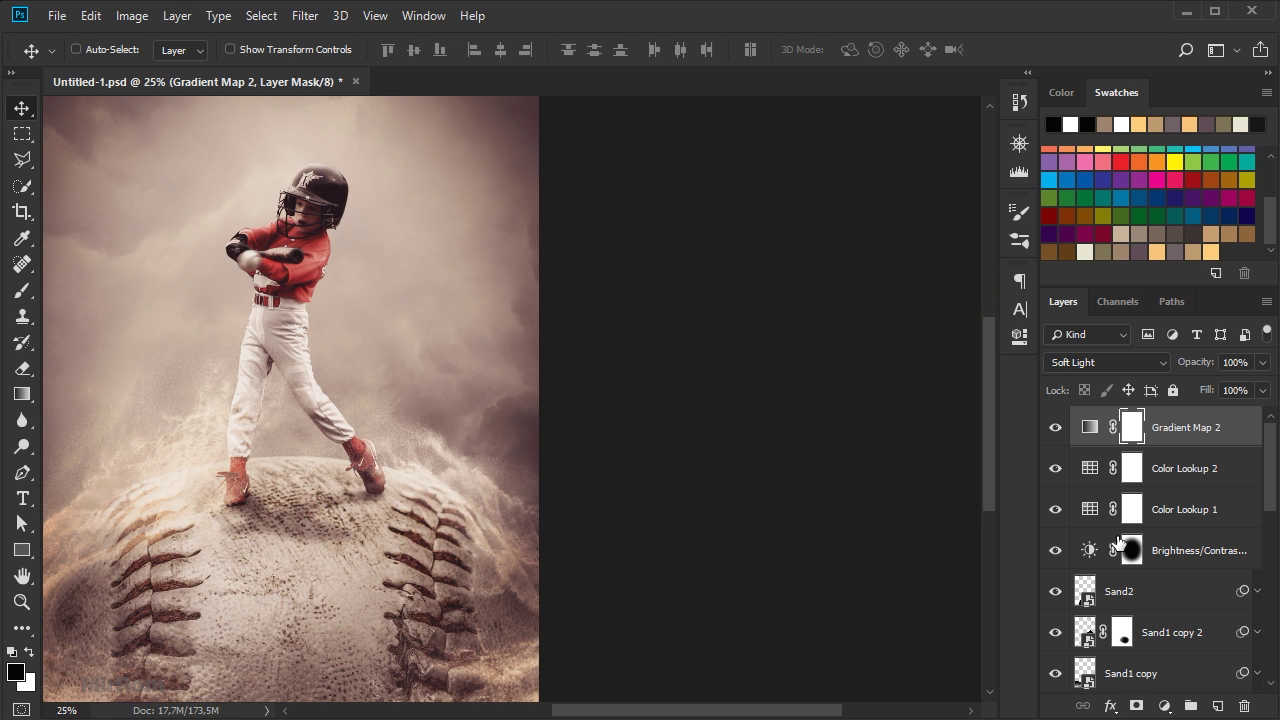
# Add another Gradient Map adjustment layer on top and set its gradient's starting colour stop to 6d5e64
pyautogui.click(1164, 706)
pyautogui.click(1246, 671)
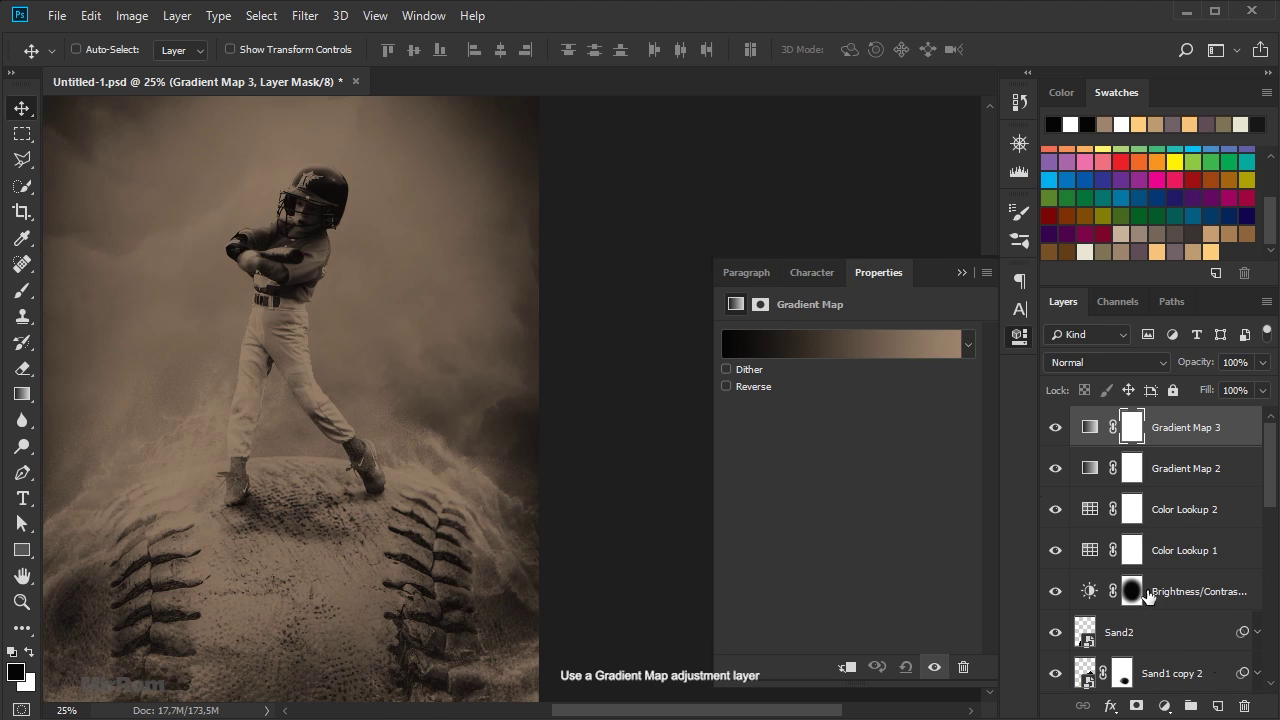
pyautogui.click(842, 346)
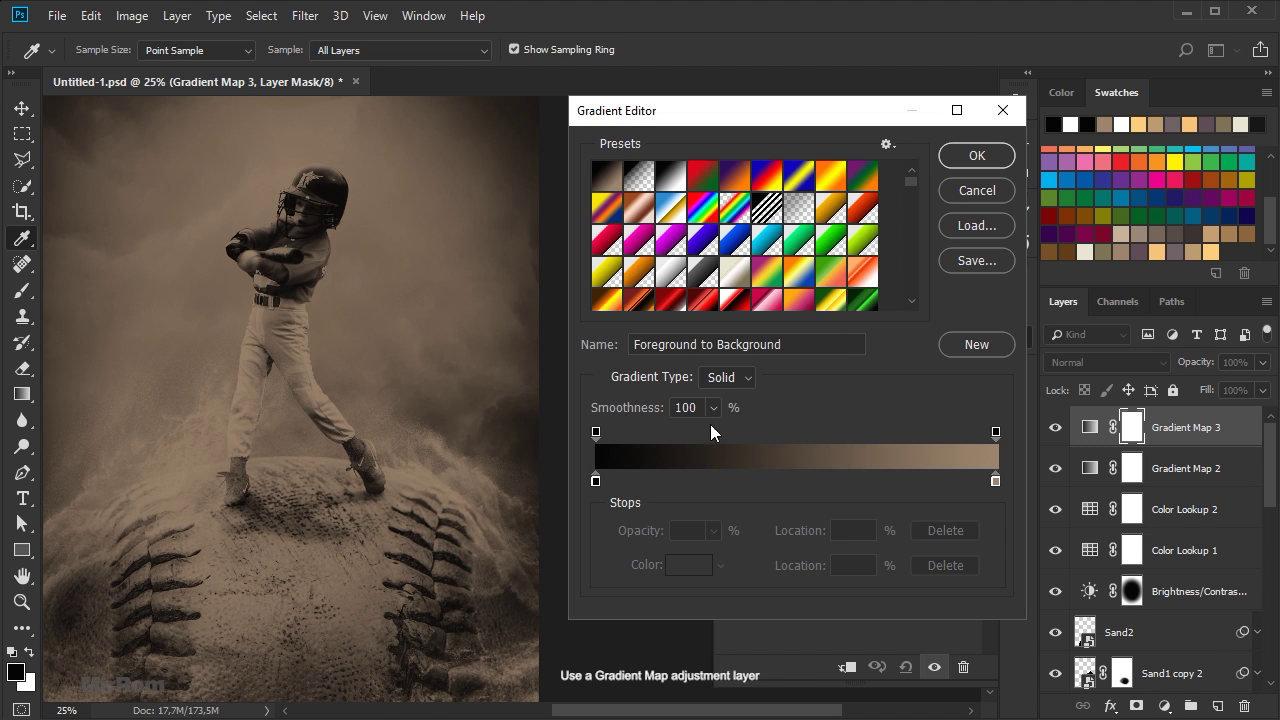
pyautogui.click(596, 481)
pyautogui.click(690, 565)
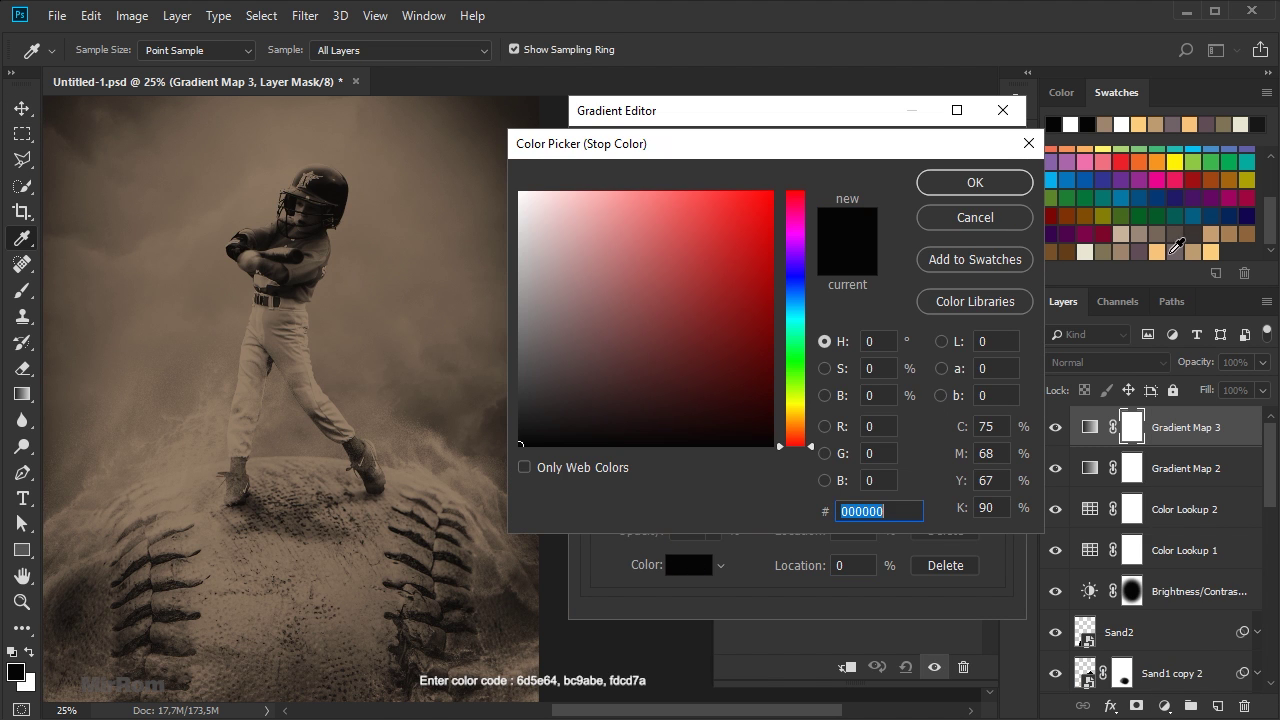
pyautogui.write('6d5e64')
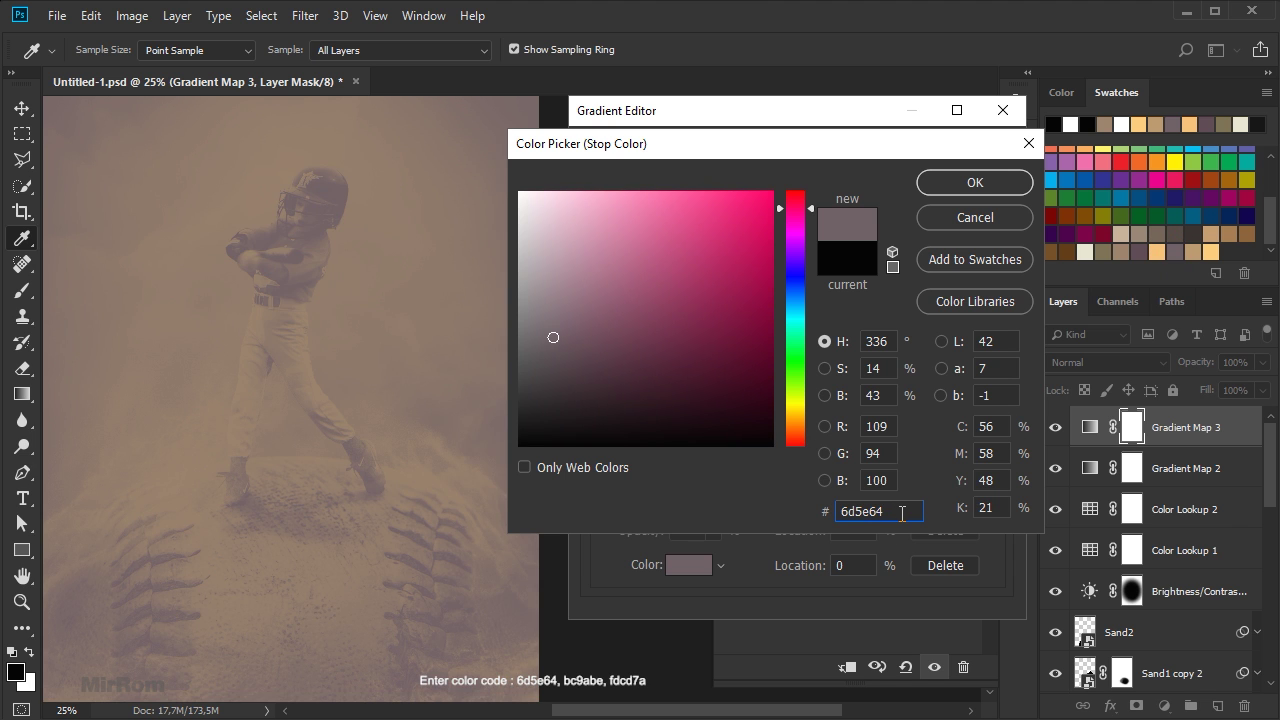
pyautogui.click(942, 184)
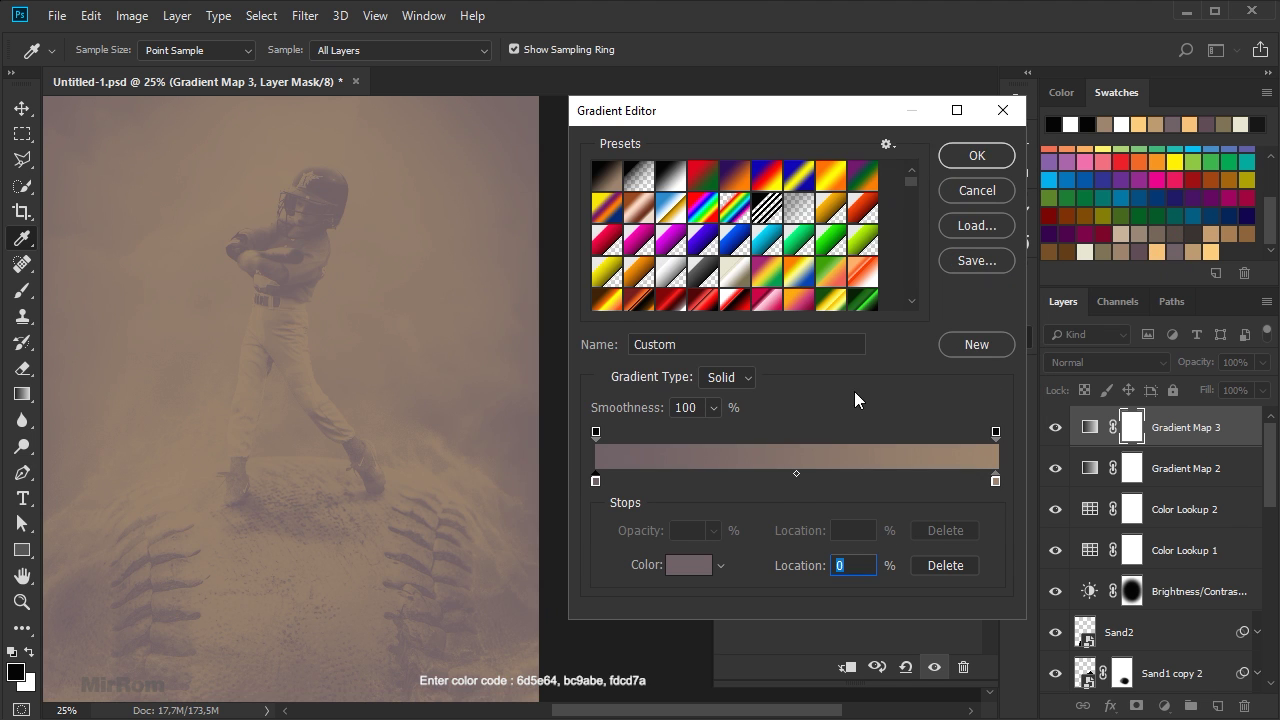
# Insert a middle colour stop at 50% in the gradient and colour it bc9a6e
pyautogui.click(797, 486)
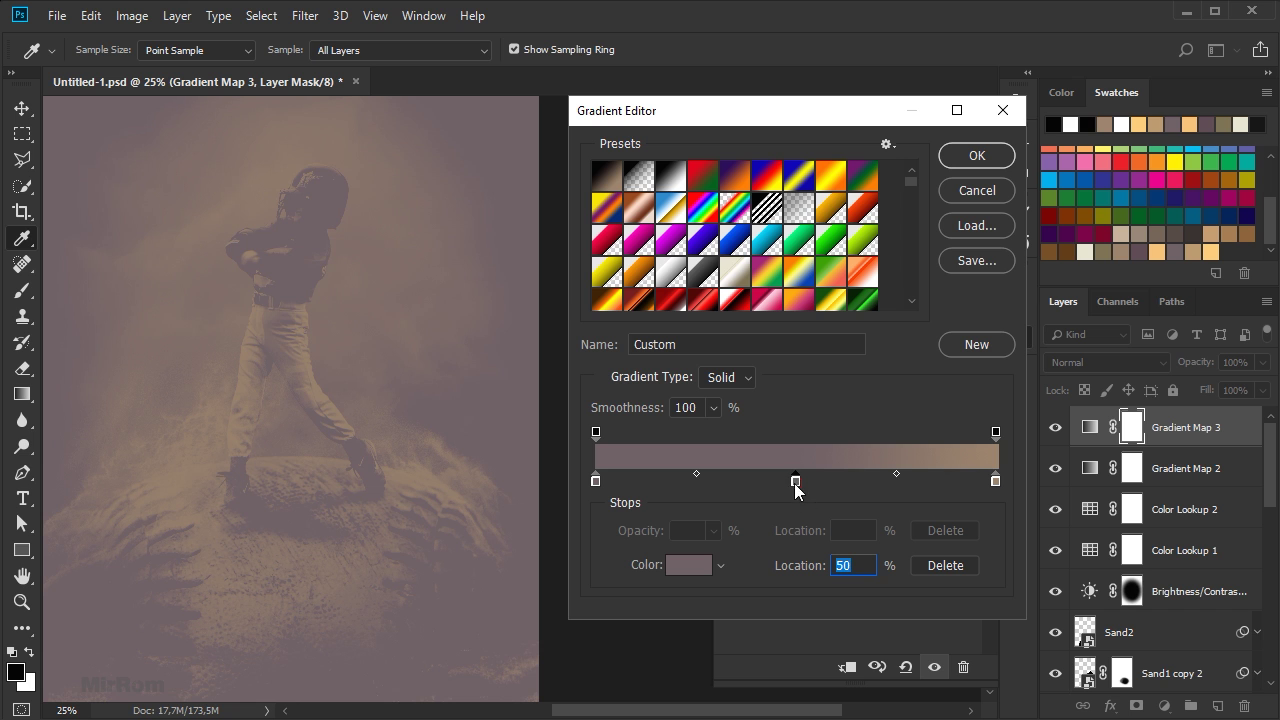
pyautogui.click(698, 566)
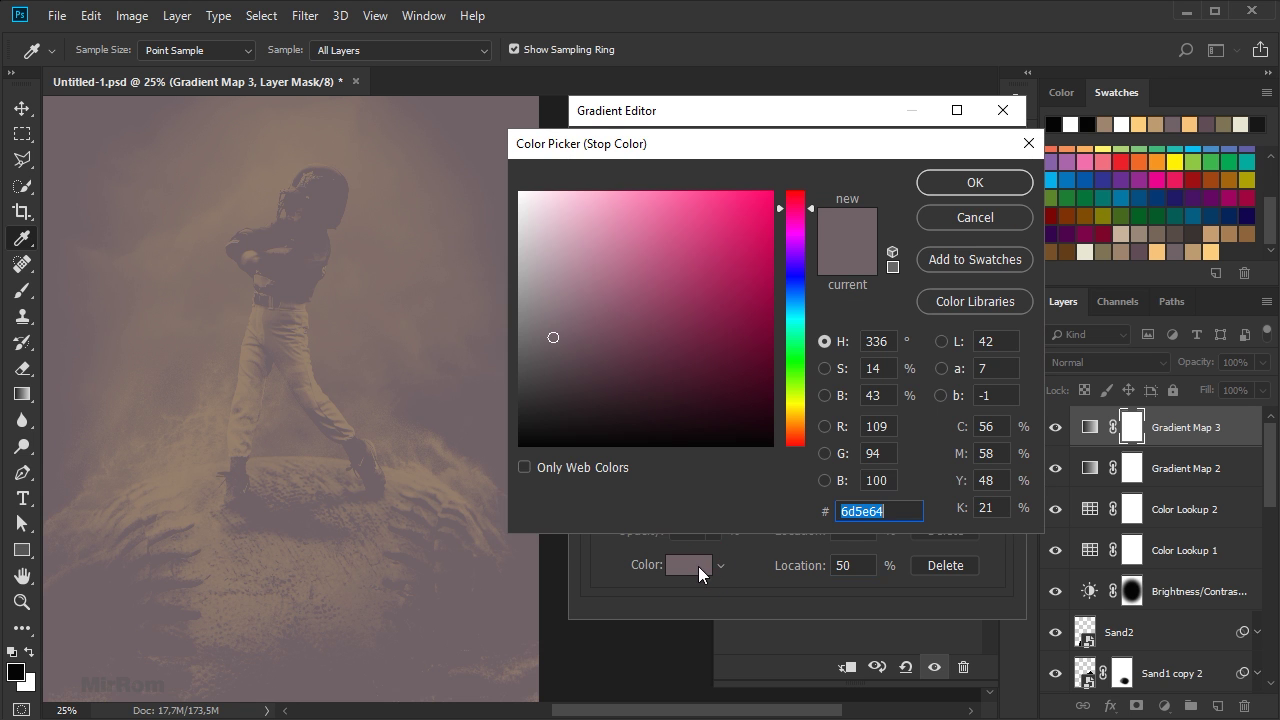
pyautogui.click(1194, 248)
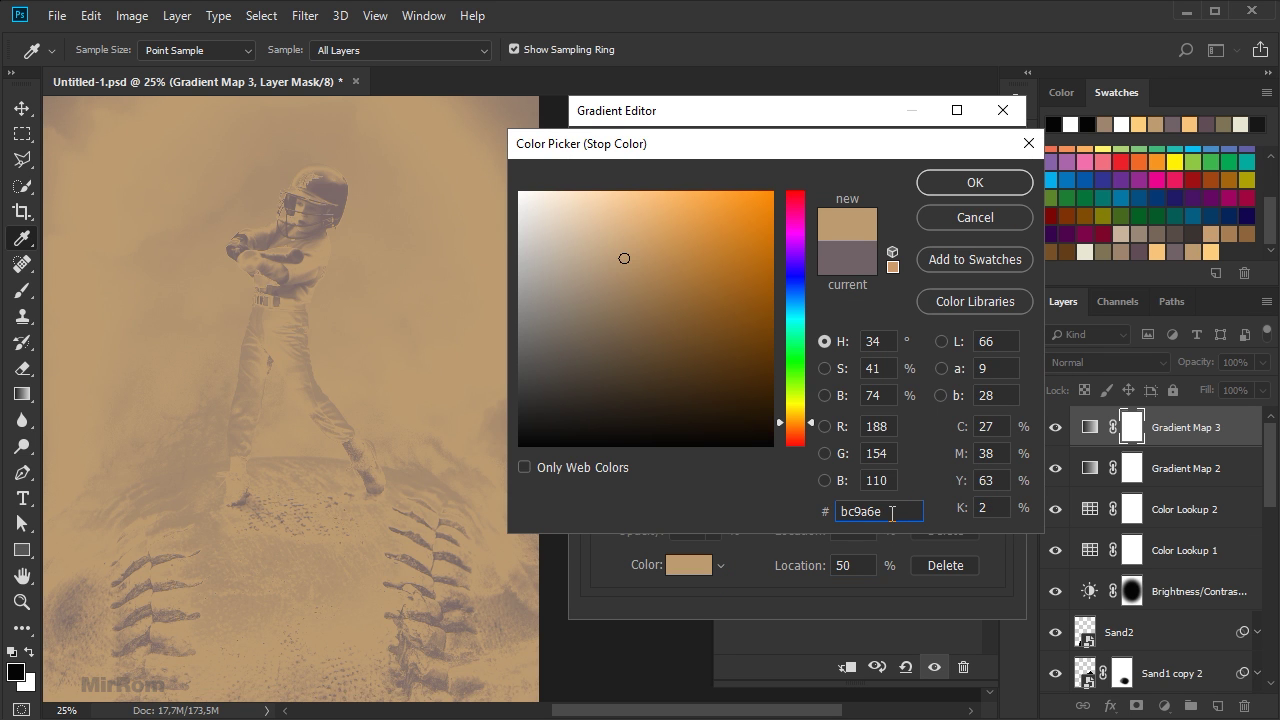
pyautogui.click(952, 183)
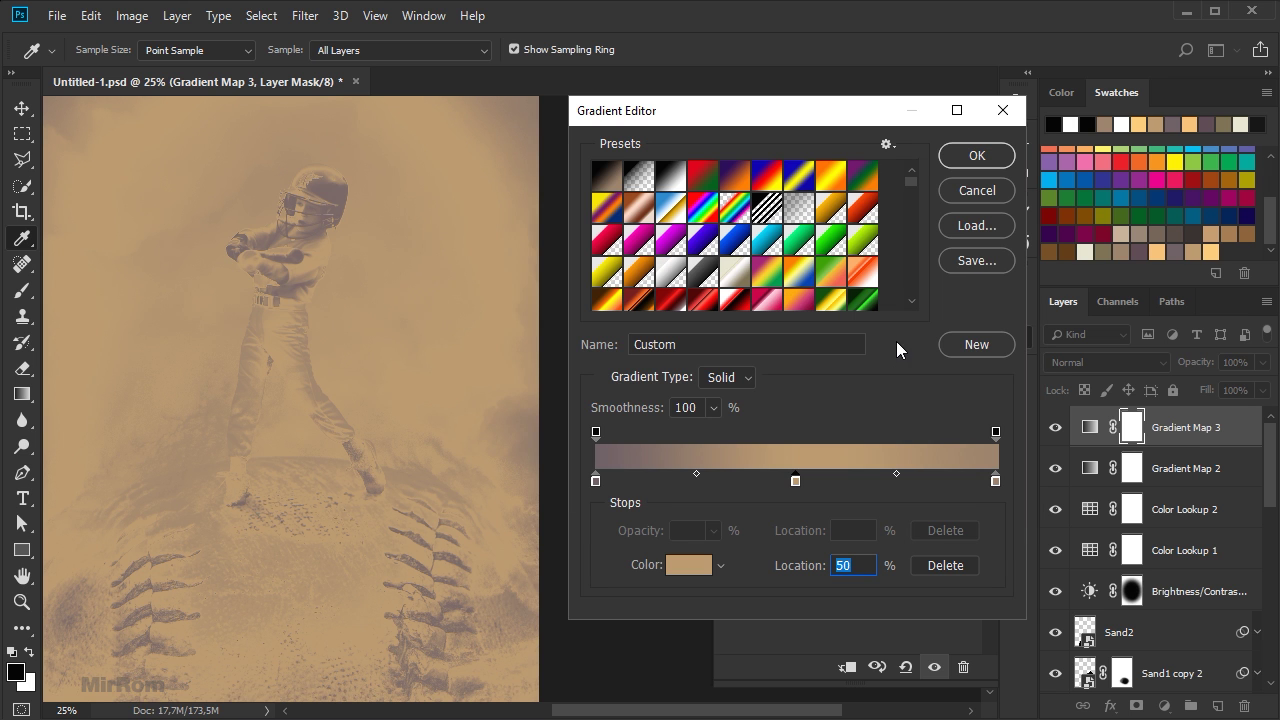
# Set the end stop of the three-colour gradient to fdcd7a and apply the gradient to Gradient Map 3
pyautogui.click(995, 481)
pyautogui.click(700, 566)
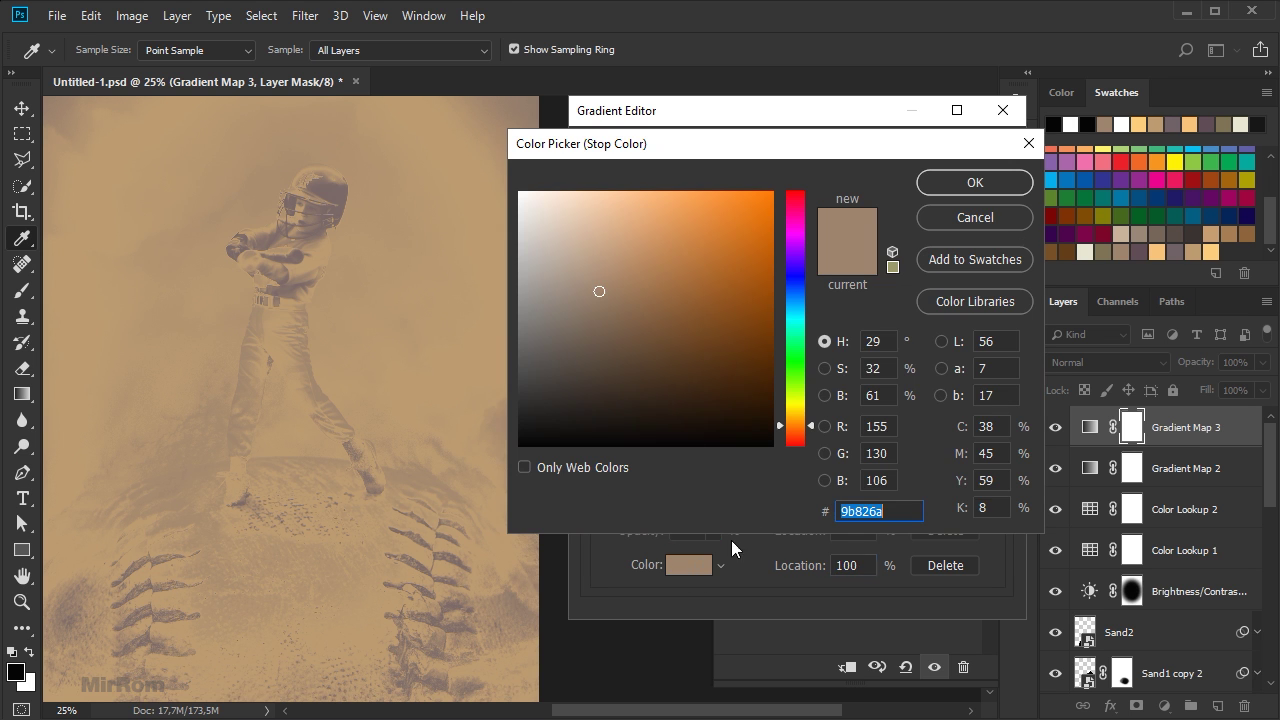
pyautogui.click(1213, 246)
pyautogui.click(894, 511)
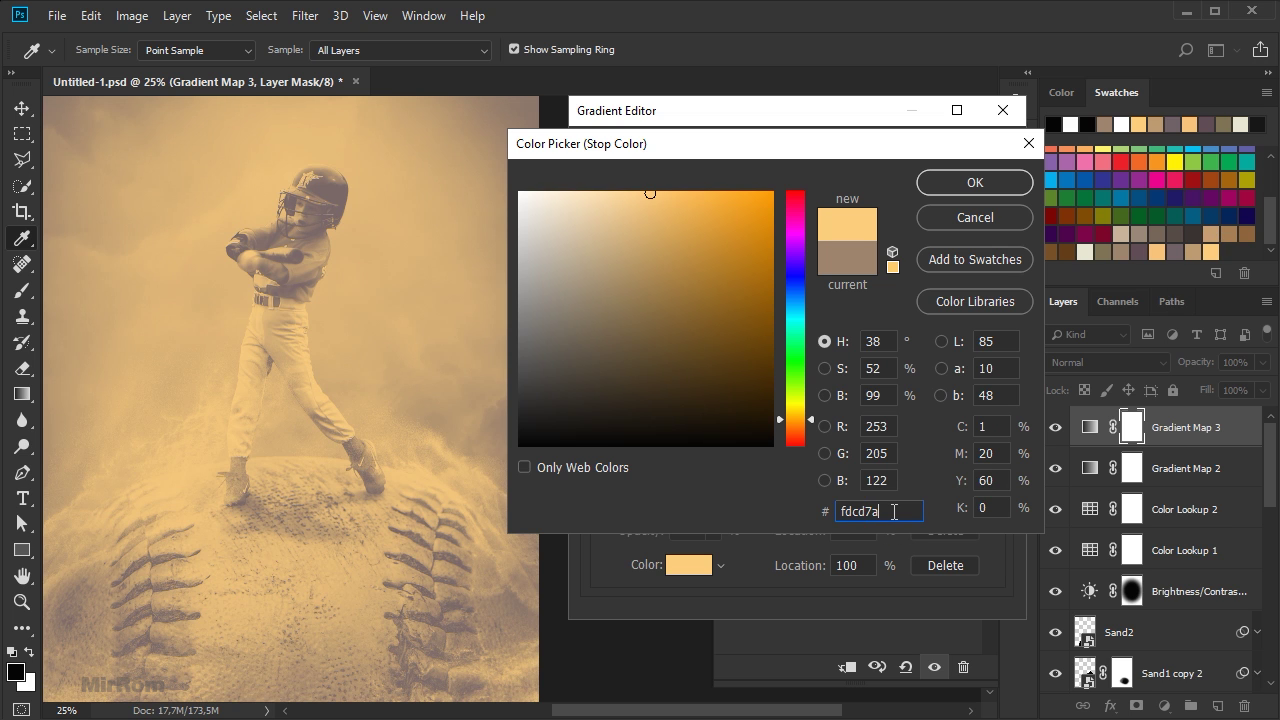
pyautogui.click(975, 182)
pyautogui.click(977, 157)
pyautogui.click(962, 272)
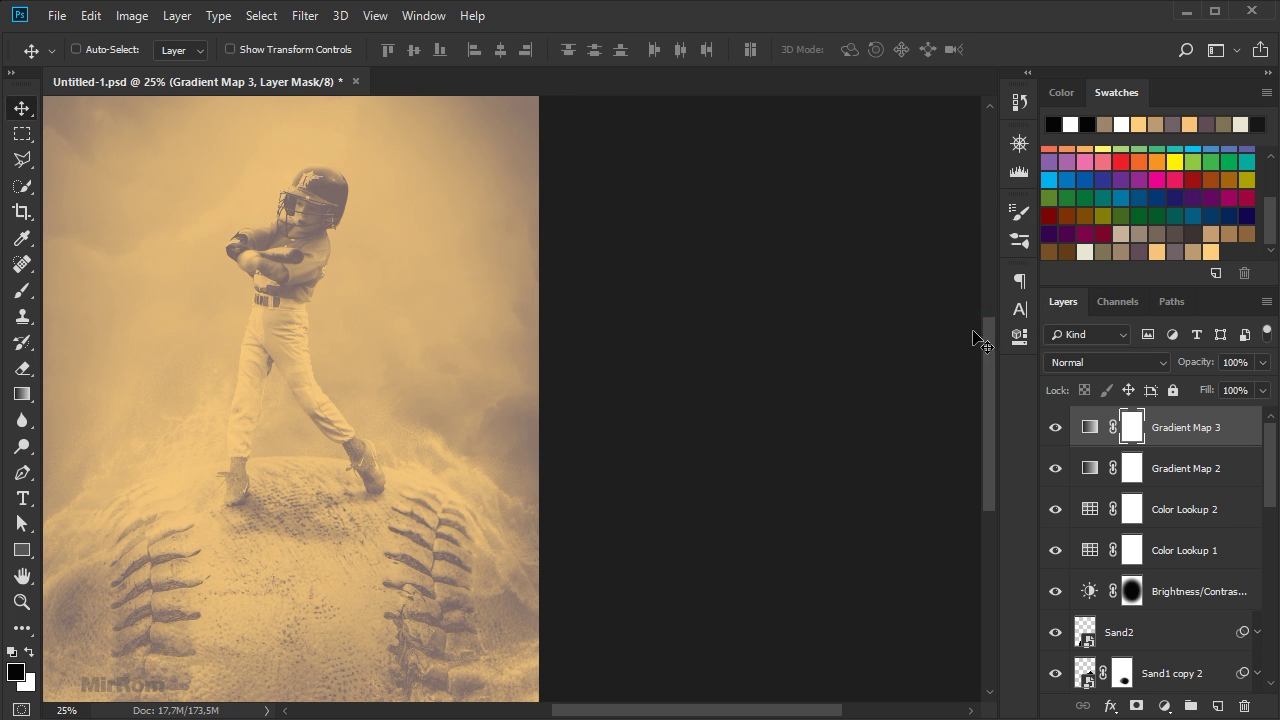
# Set the Gradient Map 3 layer to Hard Light blending at 35% opacity and compare the image with and without it
pyautogui.click(1106, 362)
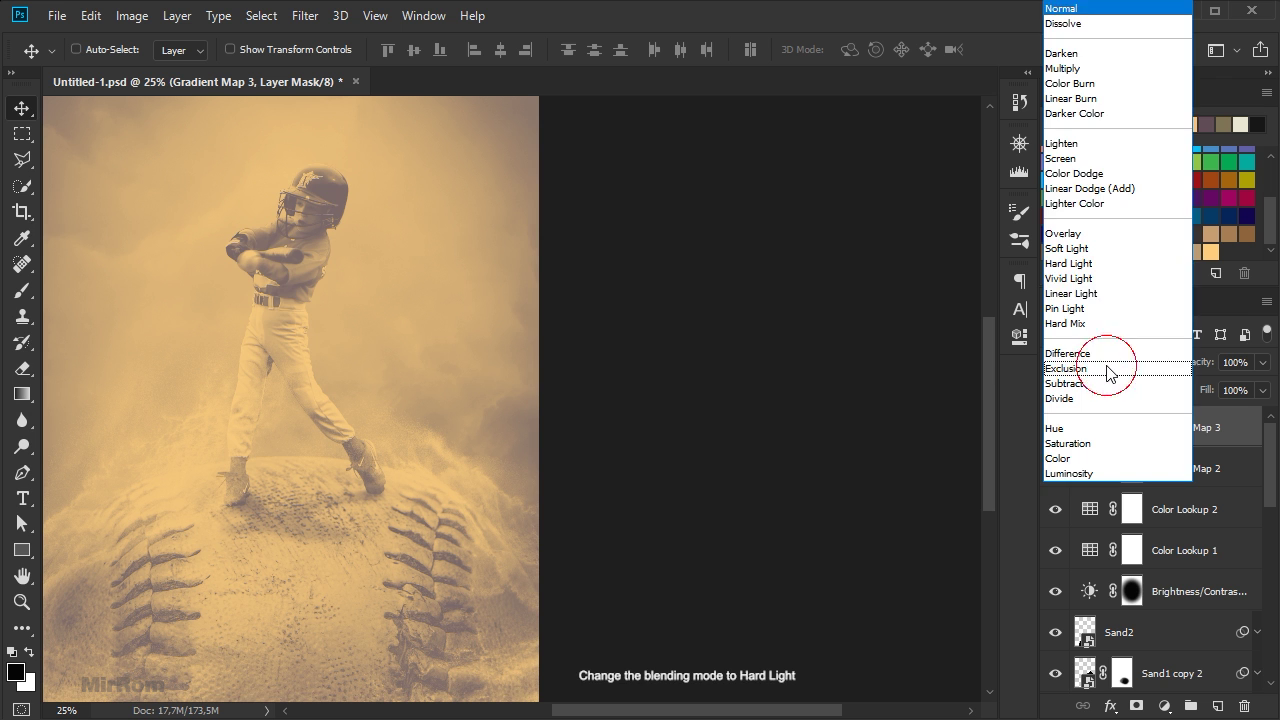
pyautogui.click(1097, 264)
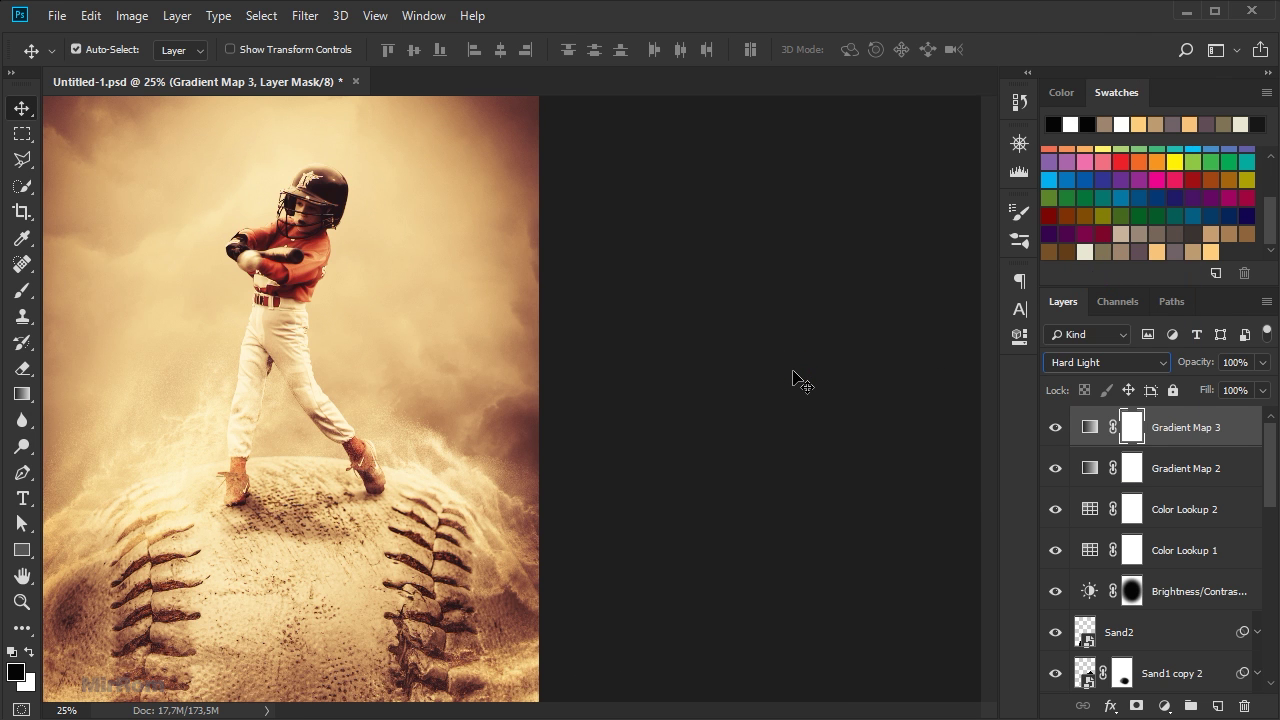
pyautogui.hotkey('ctrl', '-')
pyautogui.click(1259, 366)
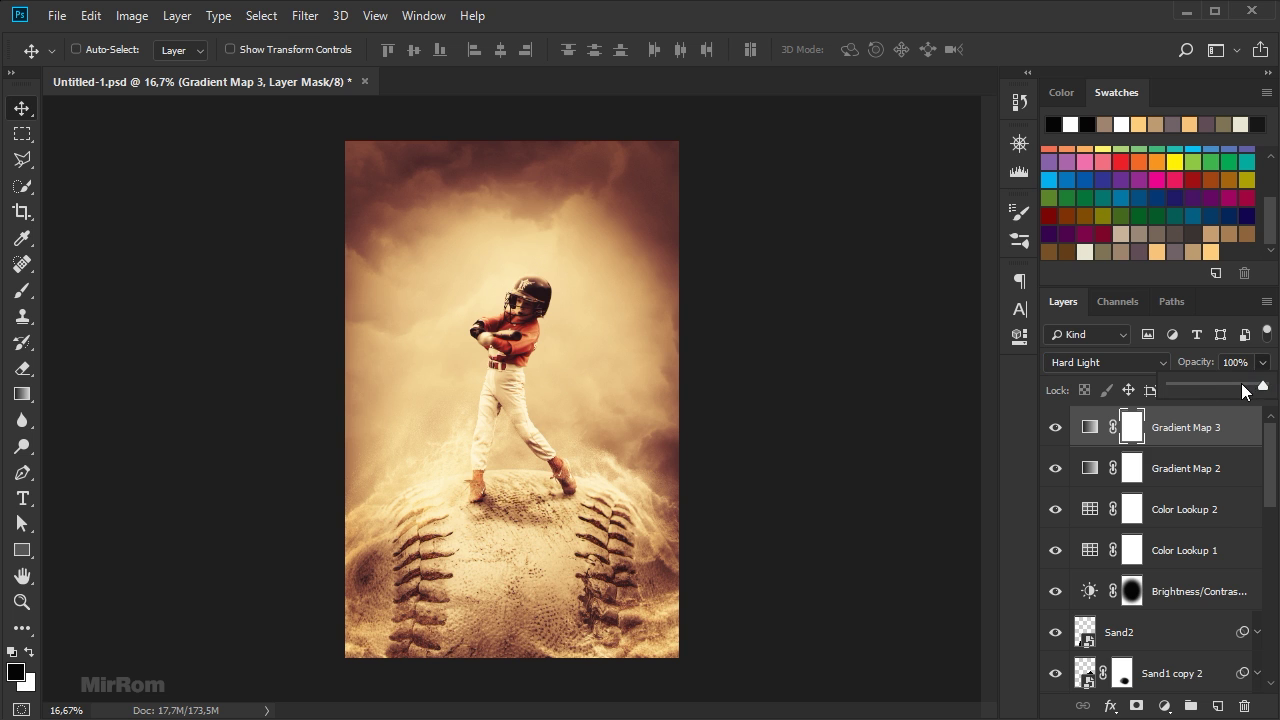
pyautogui.moveTo(1202, 384); pyautogui.dragTo(1203, 384)
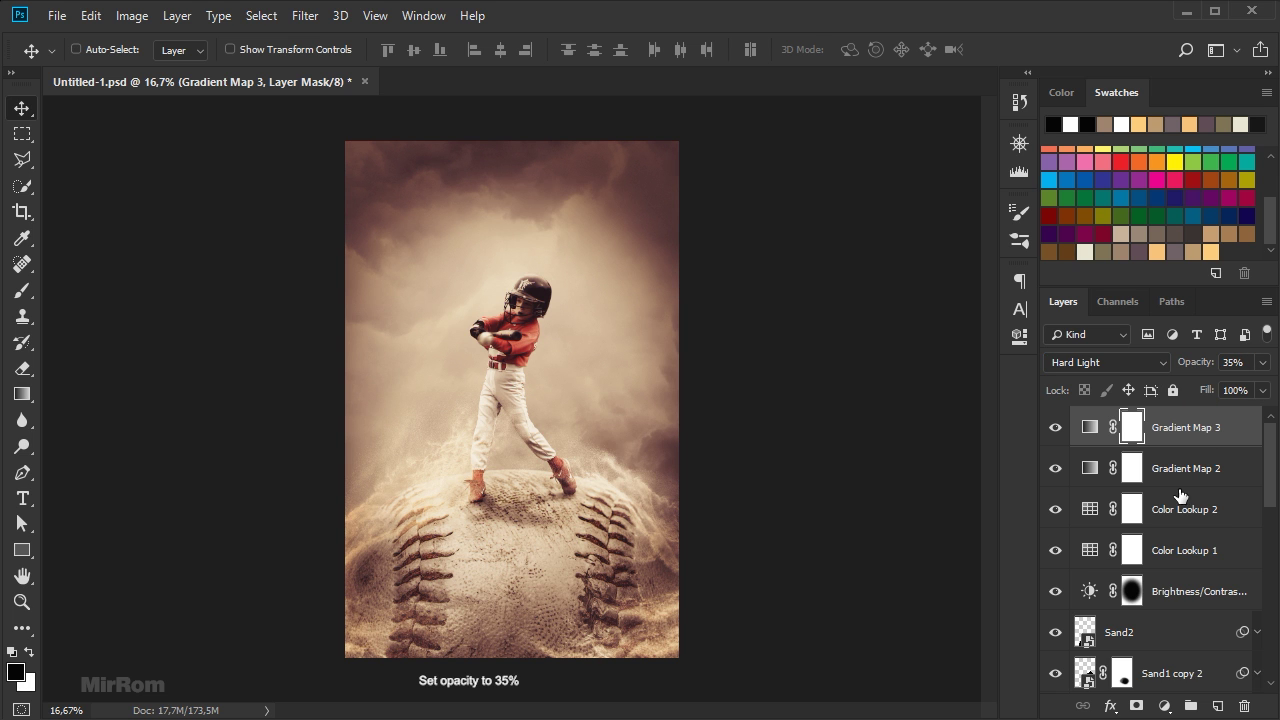
pyautogui.click(1055, 428)
pyautogui.click(1055, 428)
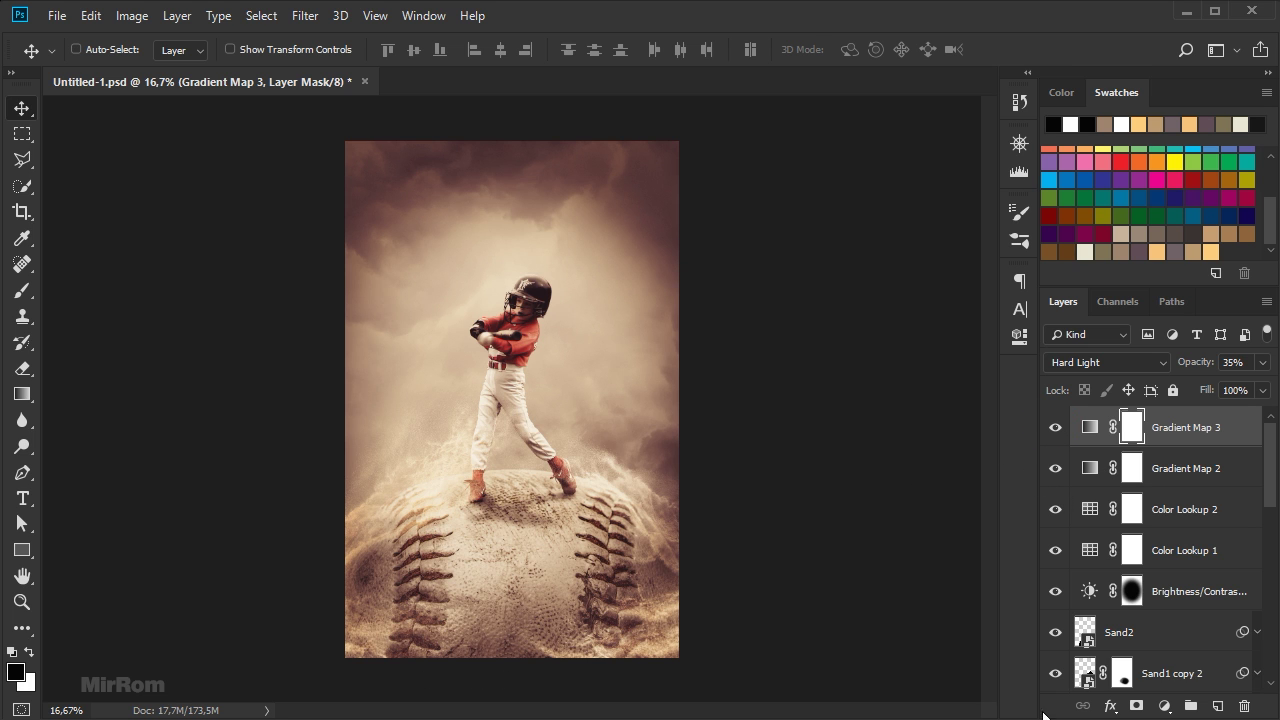
# Add a Brightness/Contrast adjustment layer above the gradient maps with Brightness at 15 and slightly increased contrast
pyautogui.click(1164, 706)
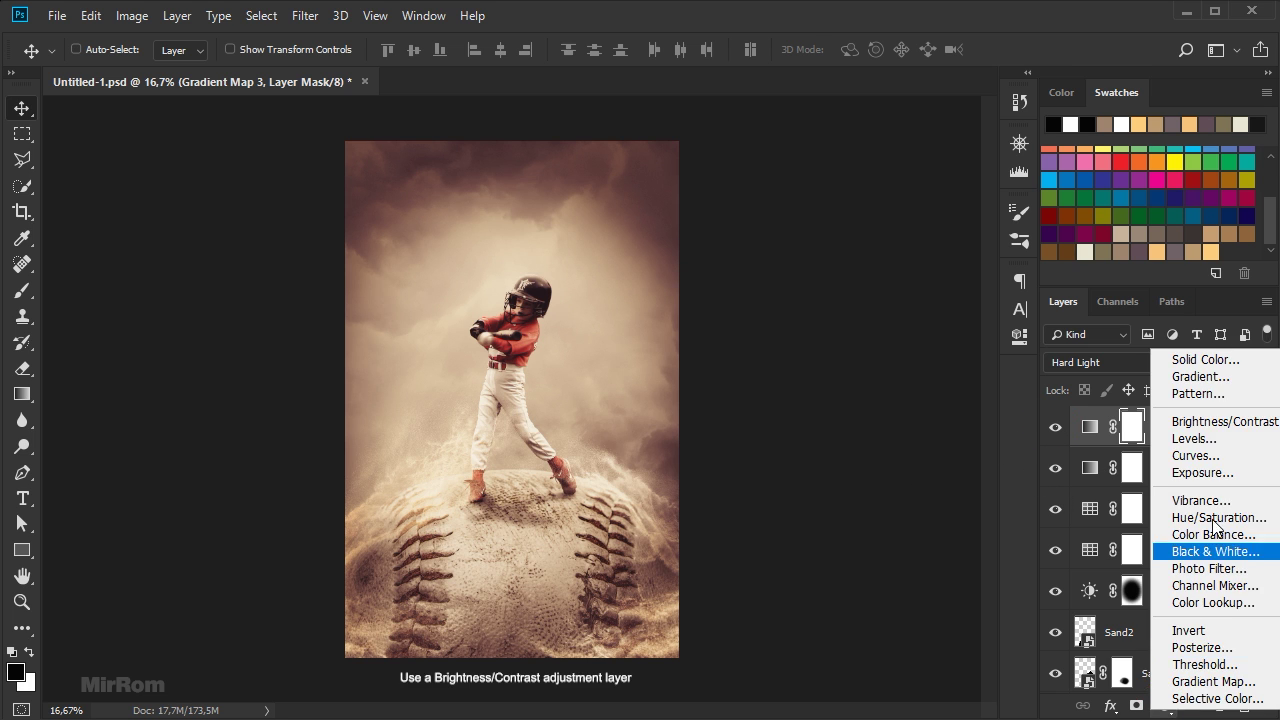
pyautogui.click(1236, 430)
pyautogui.moveTo(848, 388); pyautogui.dragTo(872, 387)
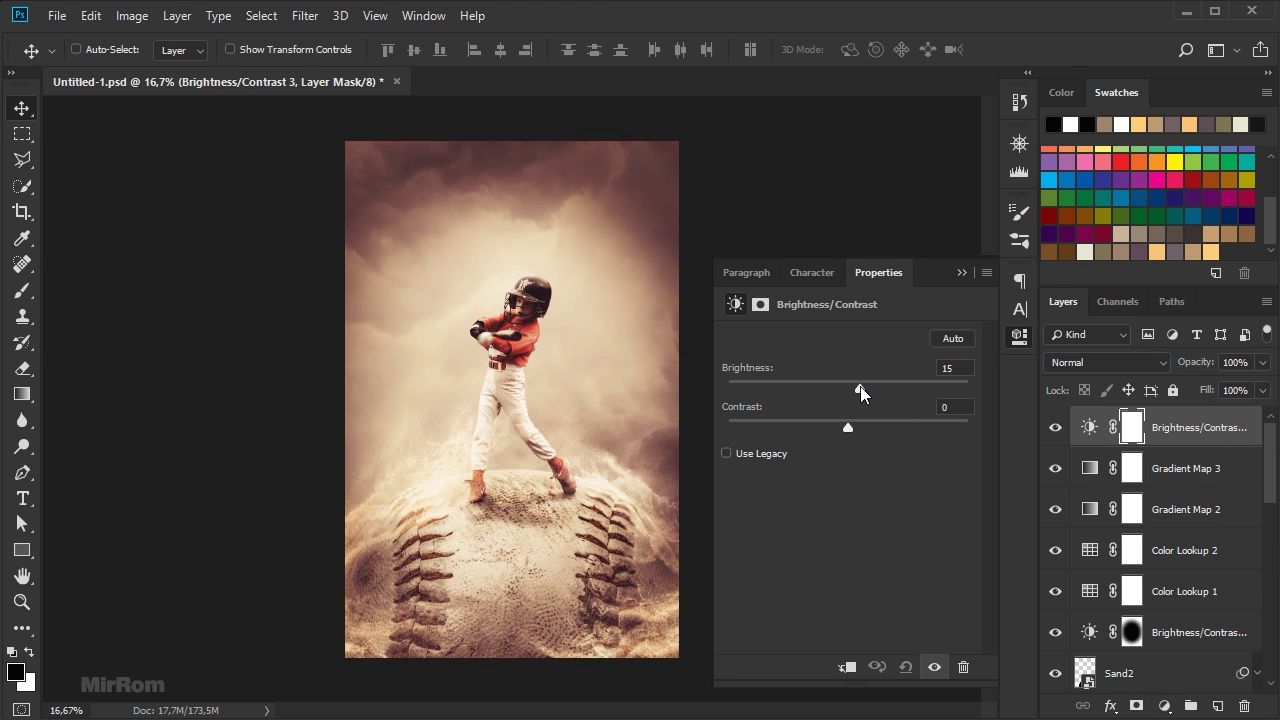
pyautogui.moveTo(847, 427); pyautogui.dragTo(861, 437)
pyautogui.click(962, 272)
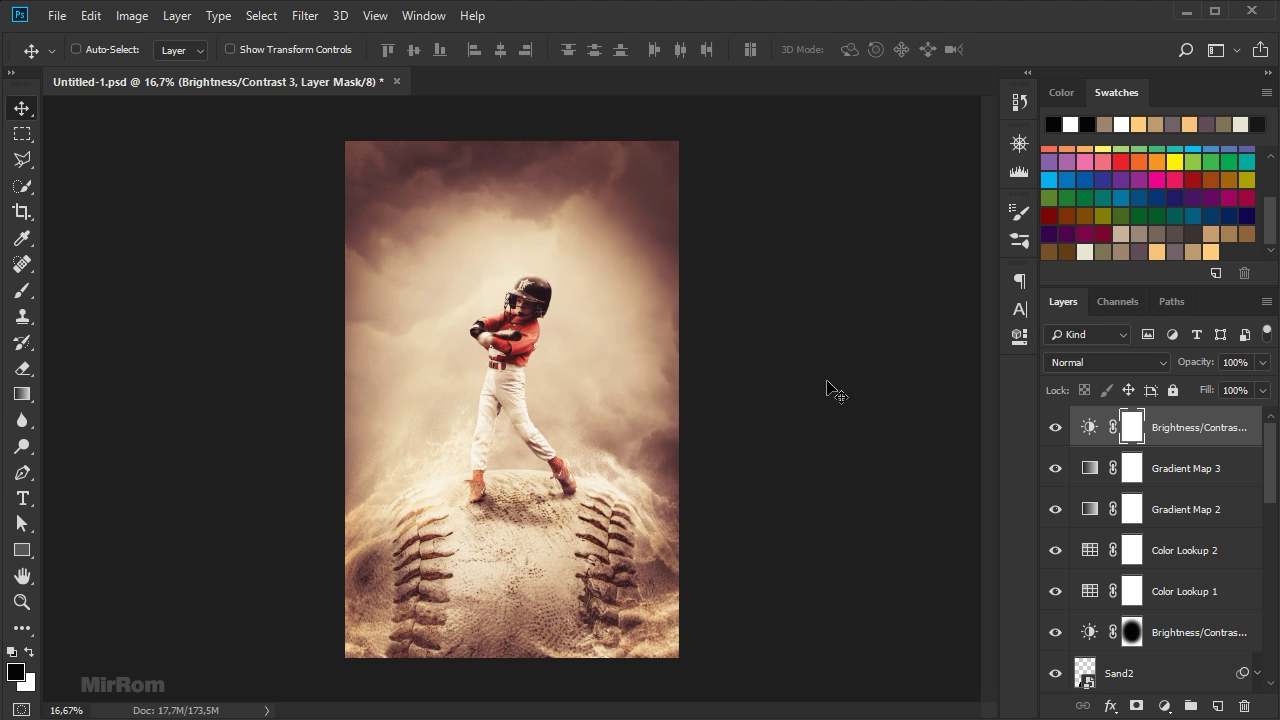